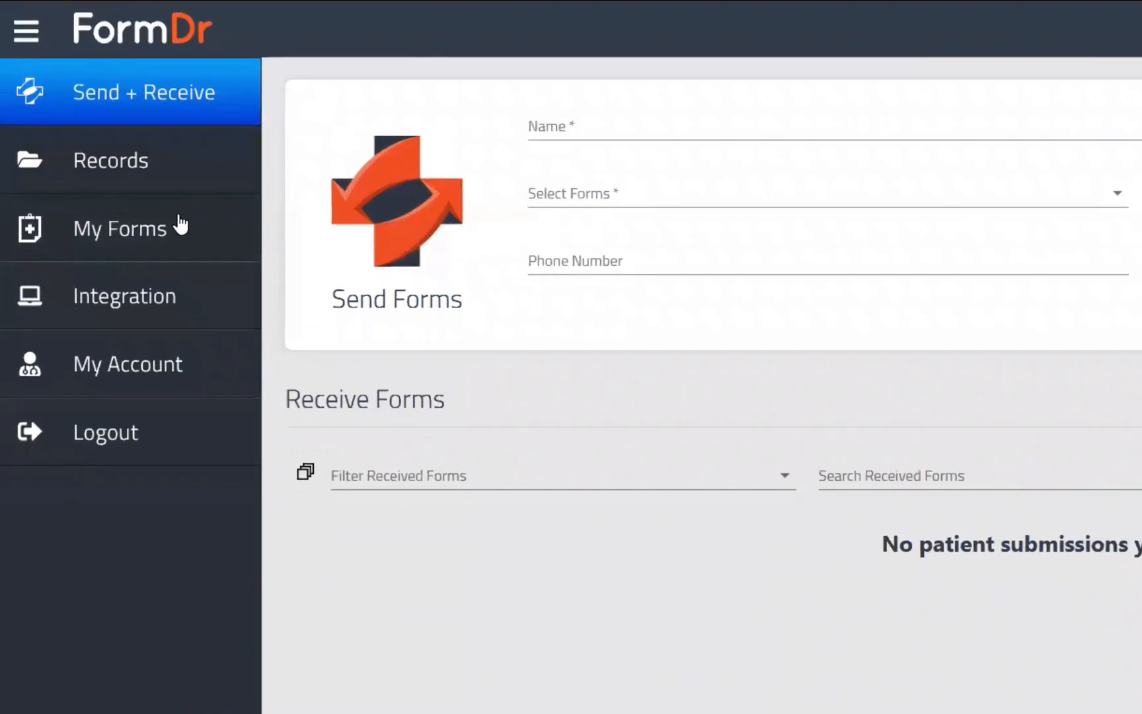
Step: Open the list of form packets and try out reordering Registration Packet and Sample Signature
left_click(115, 169)
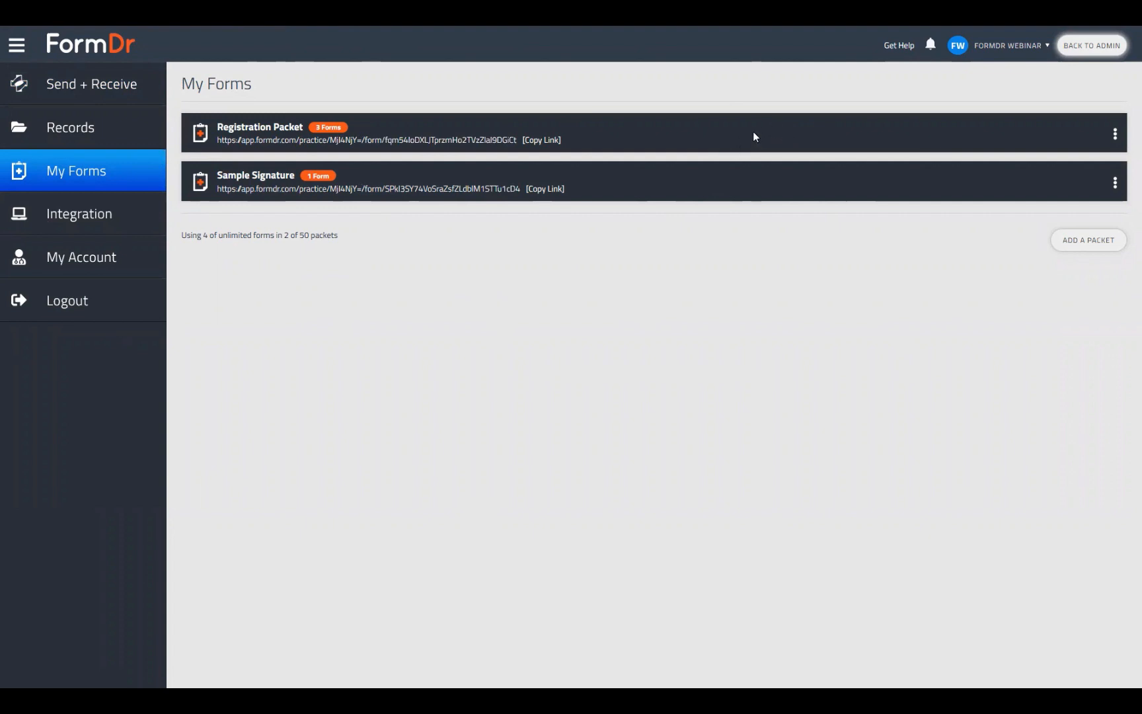
left_click_drag(753, 130, 762, 194)
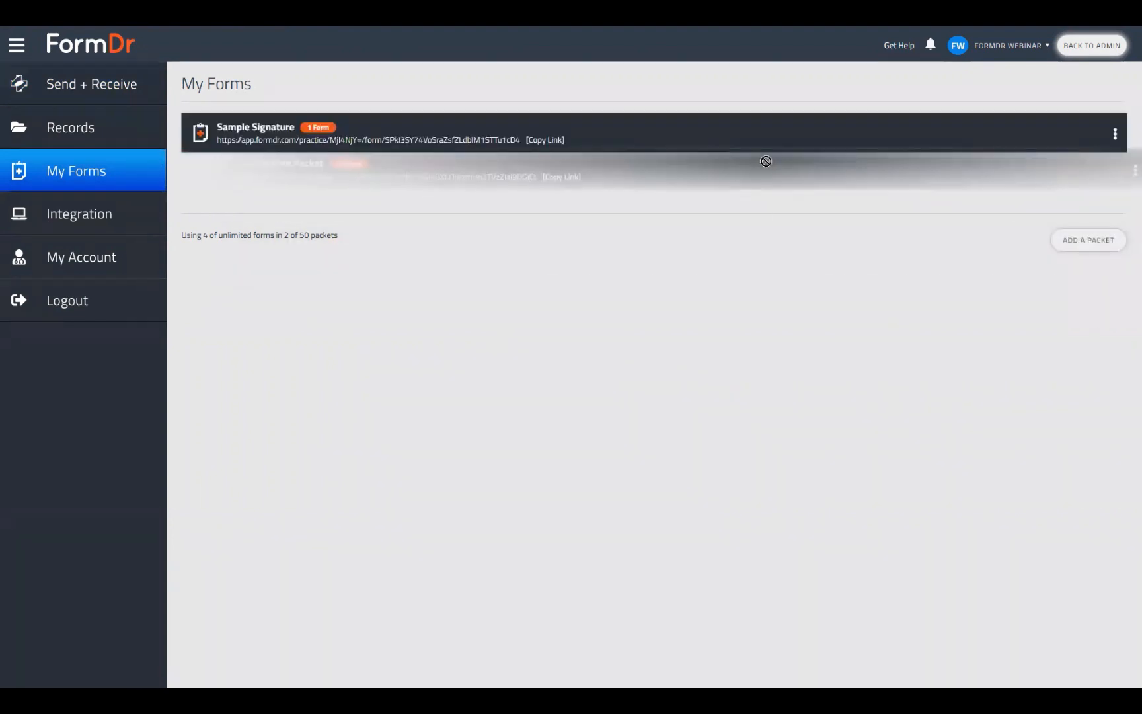
mouse_move(650, 138)
left_mouse_down()
mouse_move(655, 197)
mouse_move(661, 132)
mouse_move(668, 187)
left_mouse_up()
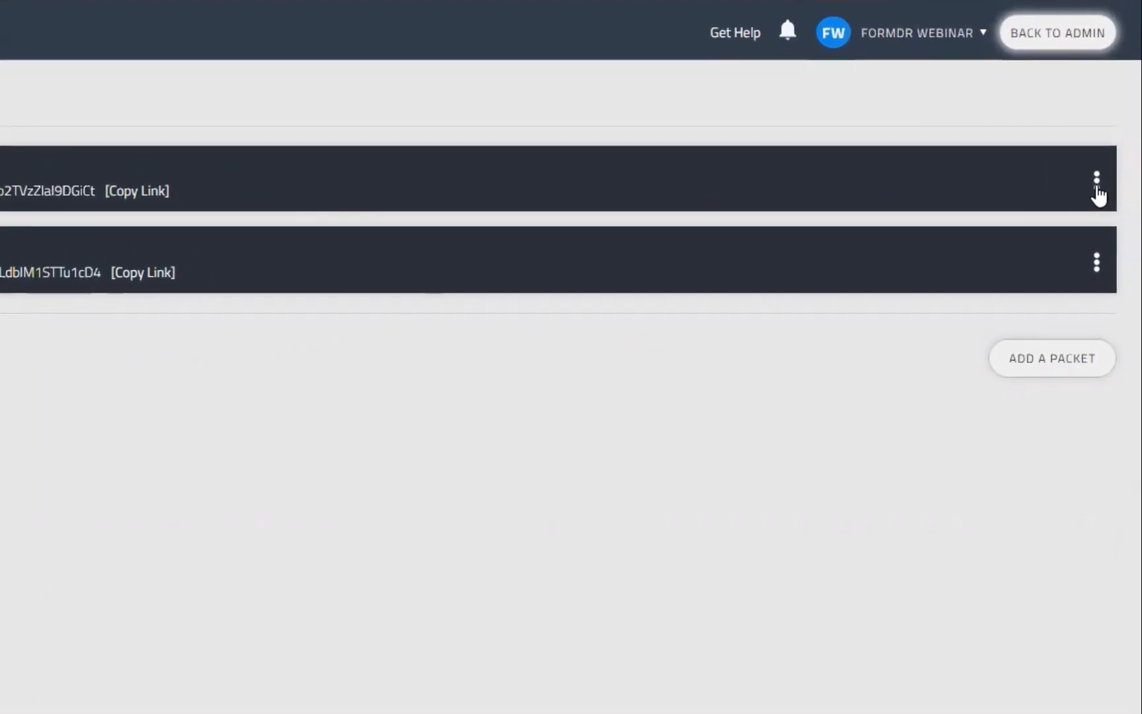
Step: Review the settings of the Registration Packet, including its rename field, and close them
left_click(1097, 186)
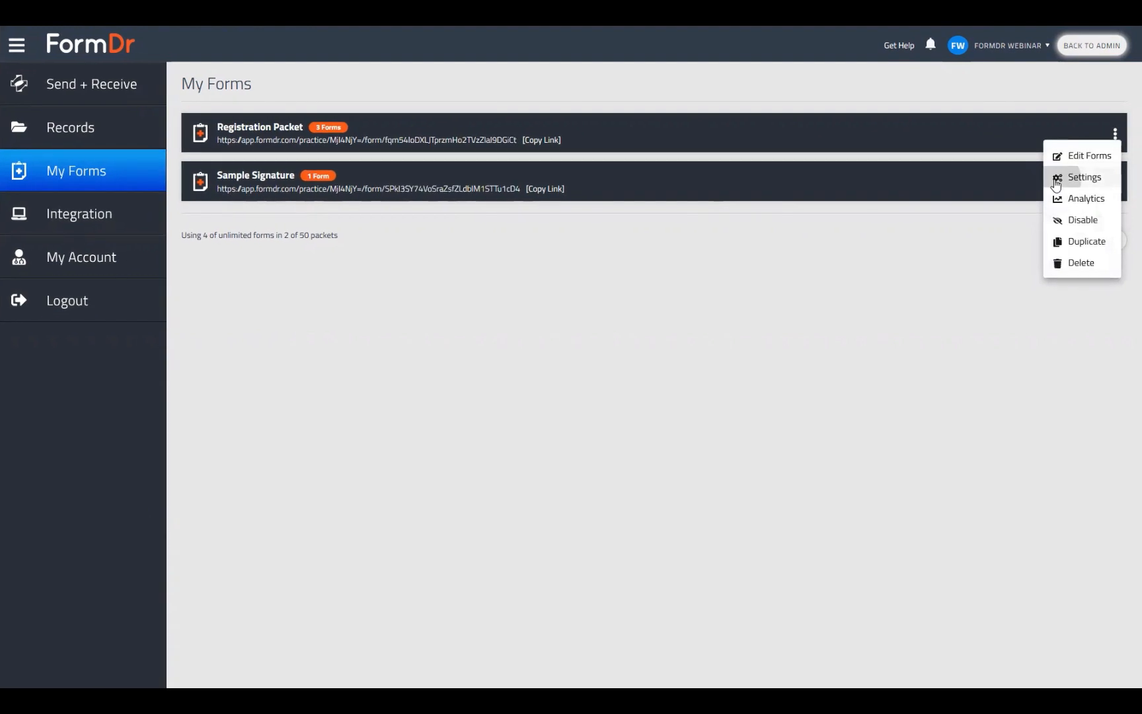
left_click(1056, 186)
left_click(302, 403)
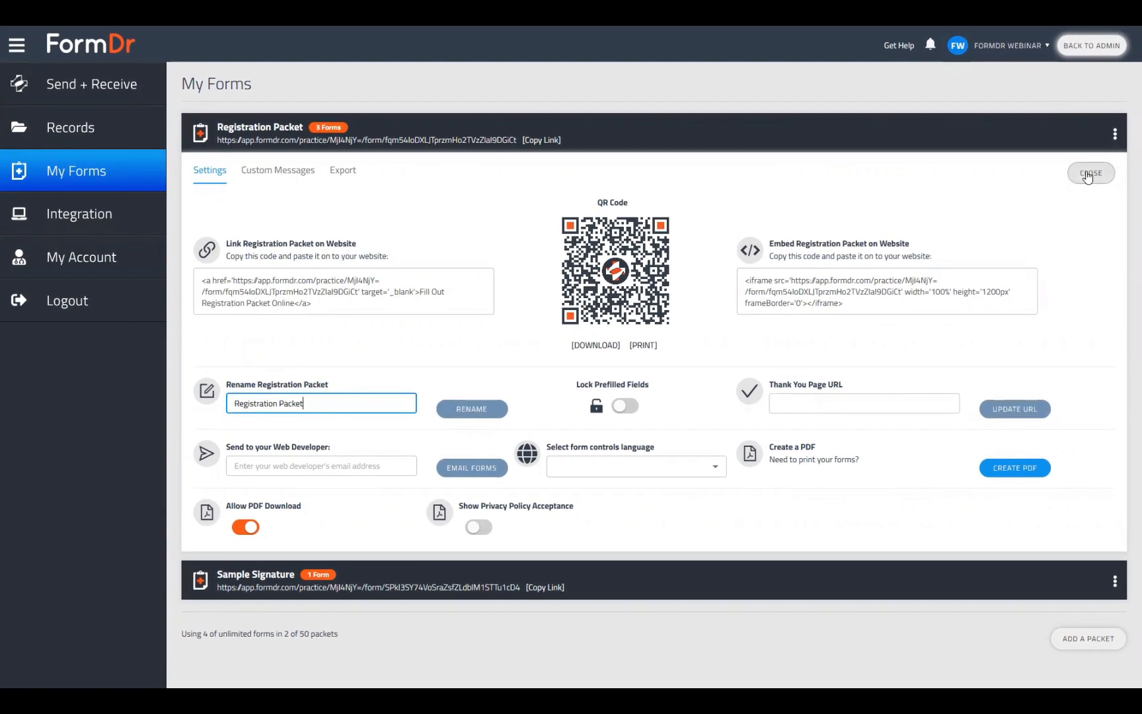
left_click(1089, 173)
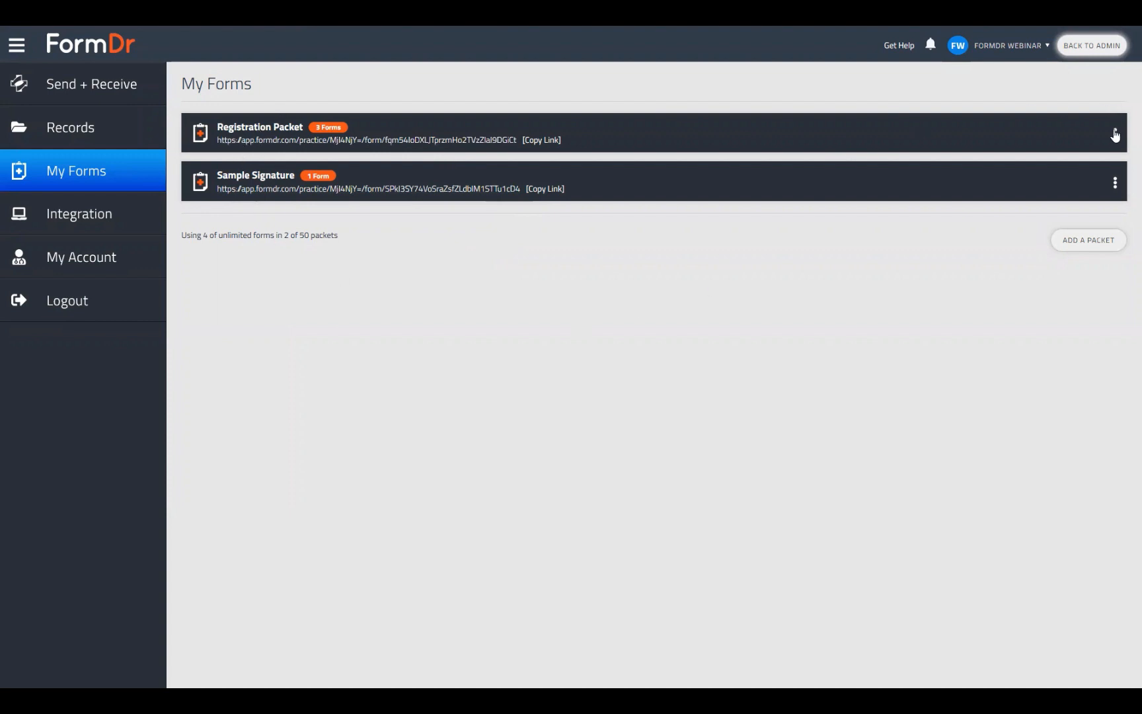
Step: Open the Registration Packet's forms for editing and start deleting the Upload Cards form, but cancel the deletion
left_click(1116, 139)
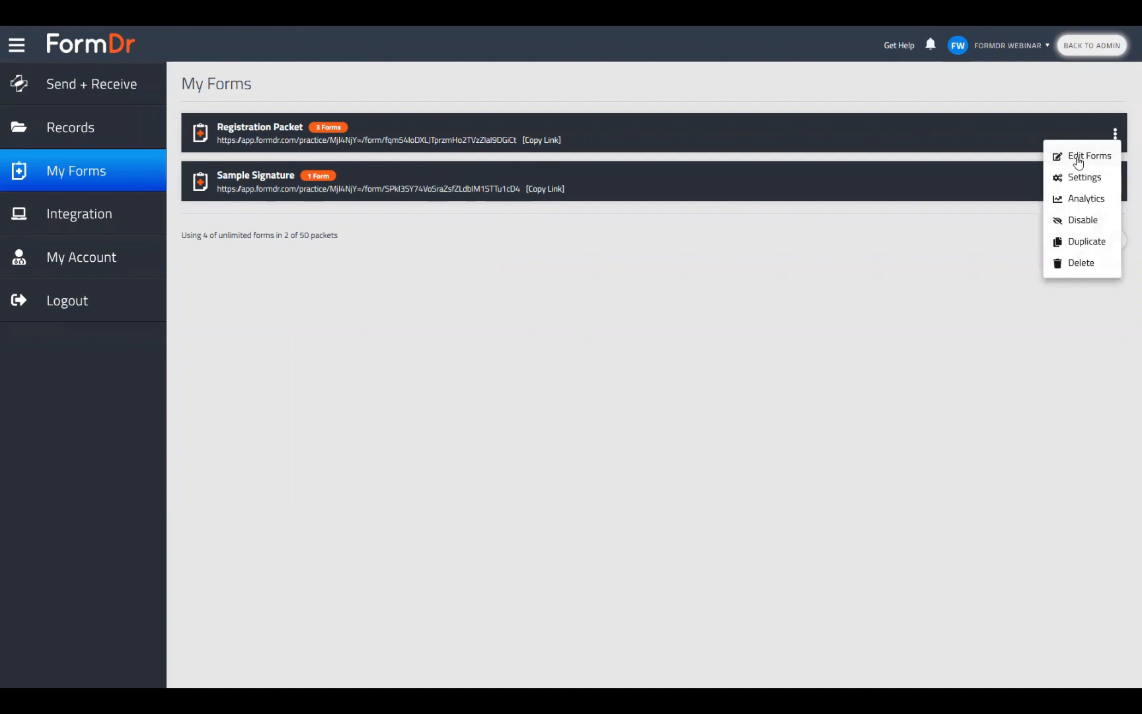
left_click(1078, 158)
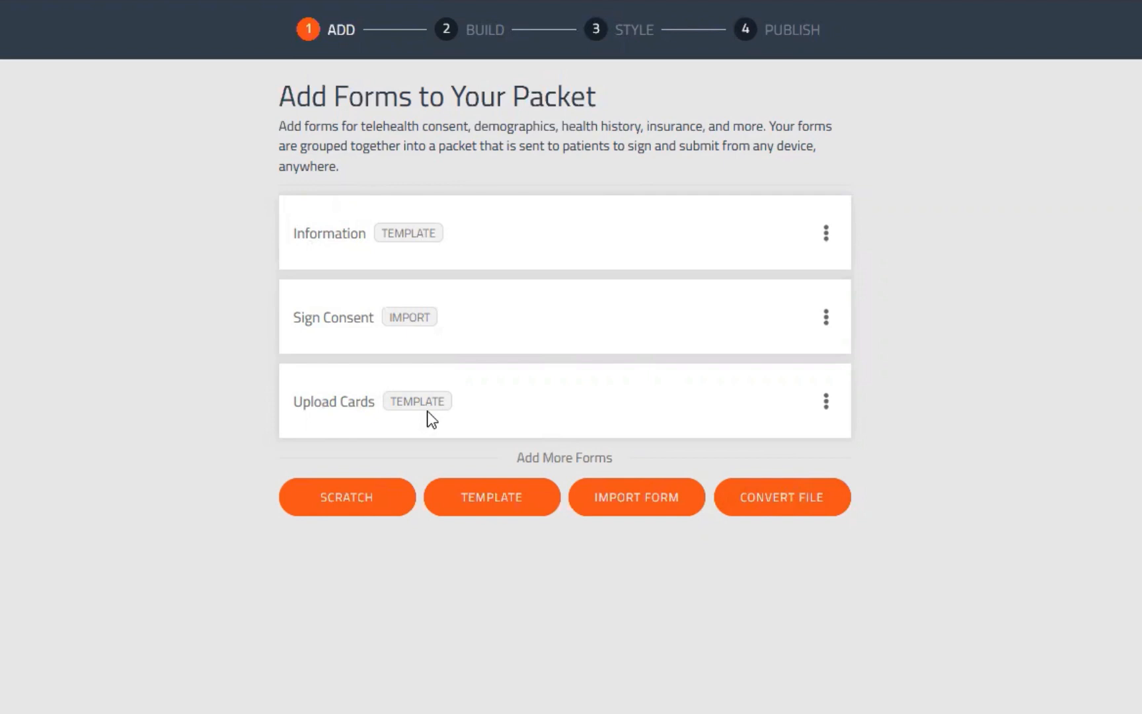
left_click(825, 405)
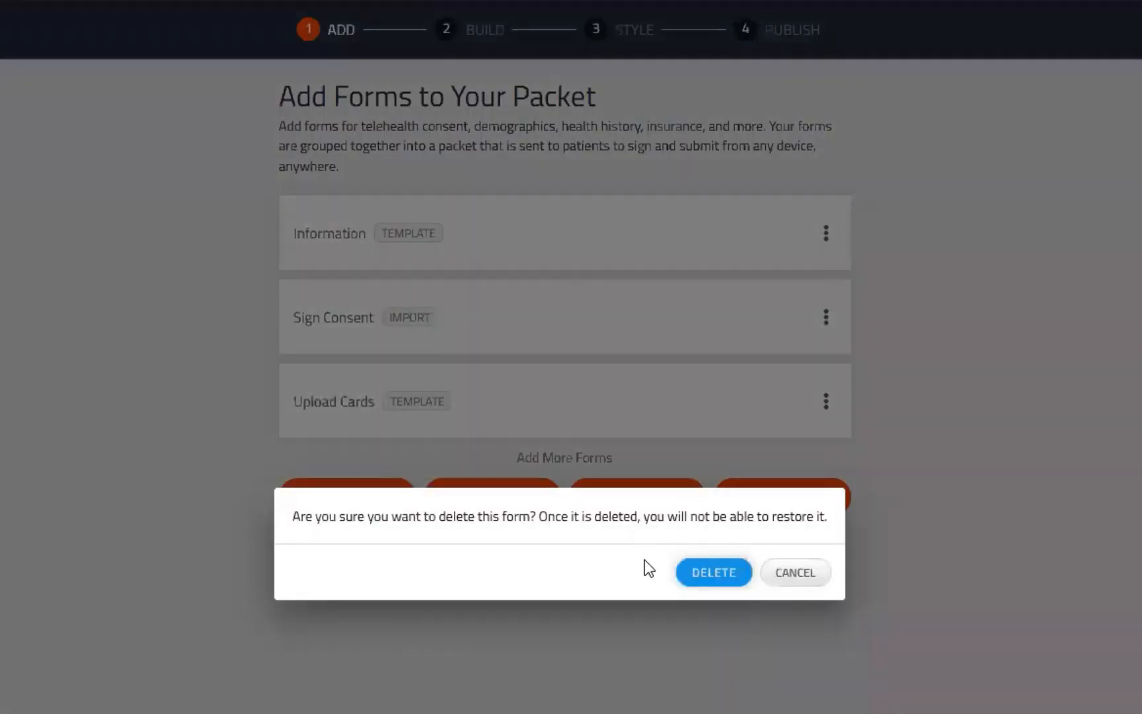
left_click(737, 582)
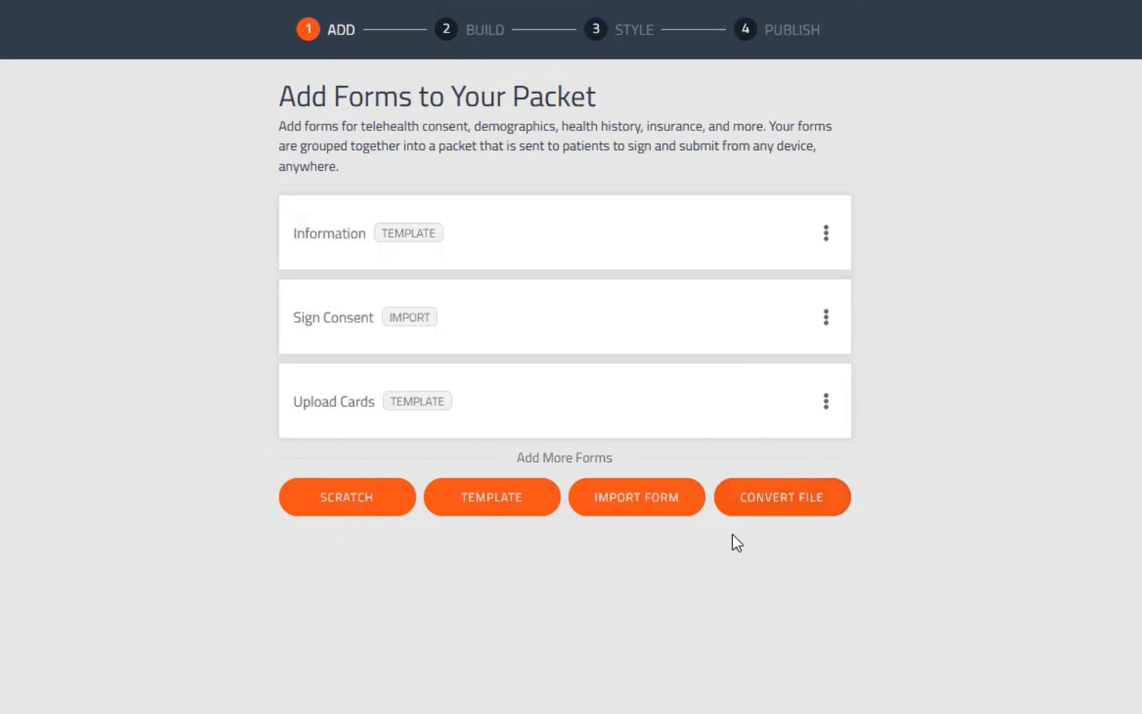
Step: Add a new blank form to the packet and save its name as Scratch
left_click(343, 503)
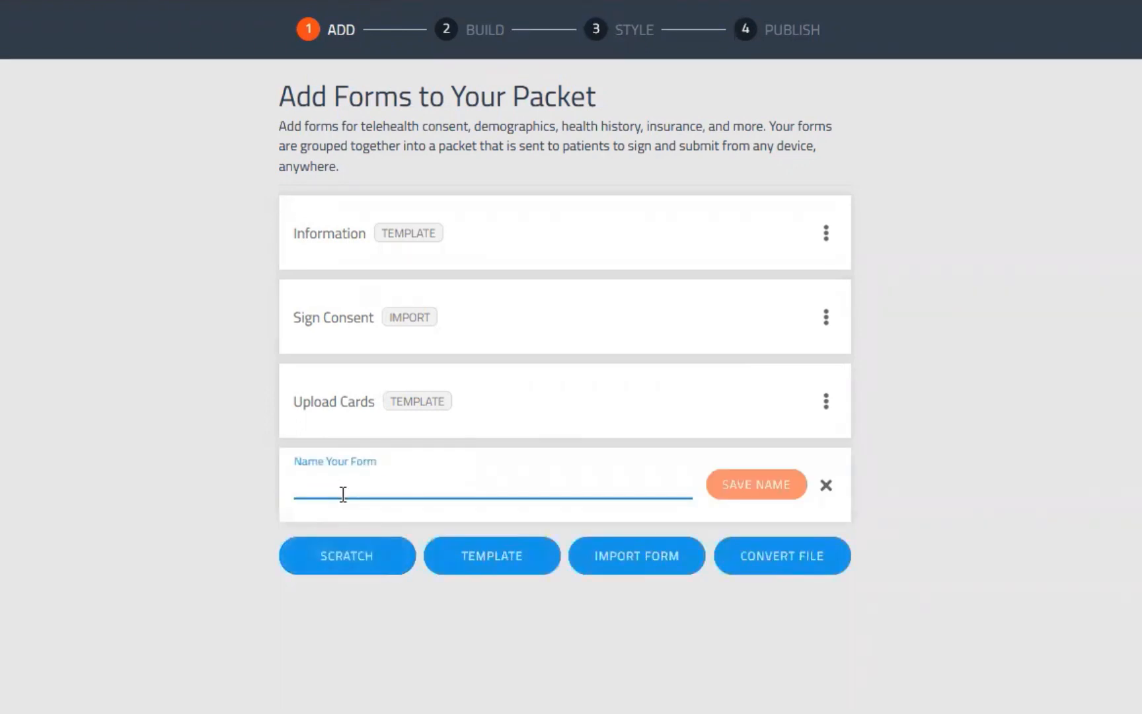
type("Scratch")
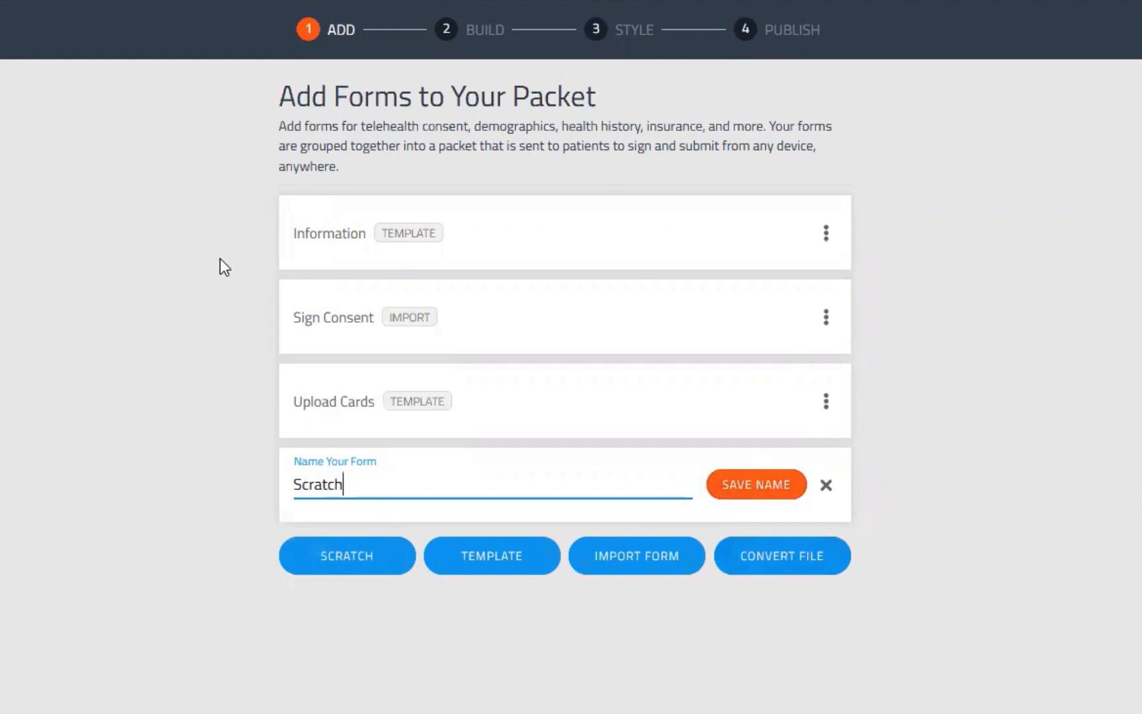
left_click(747, 486)
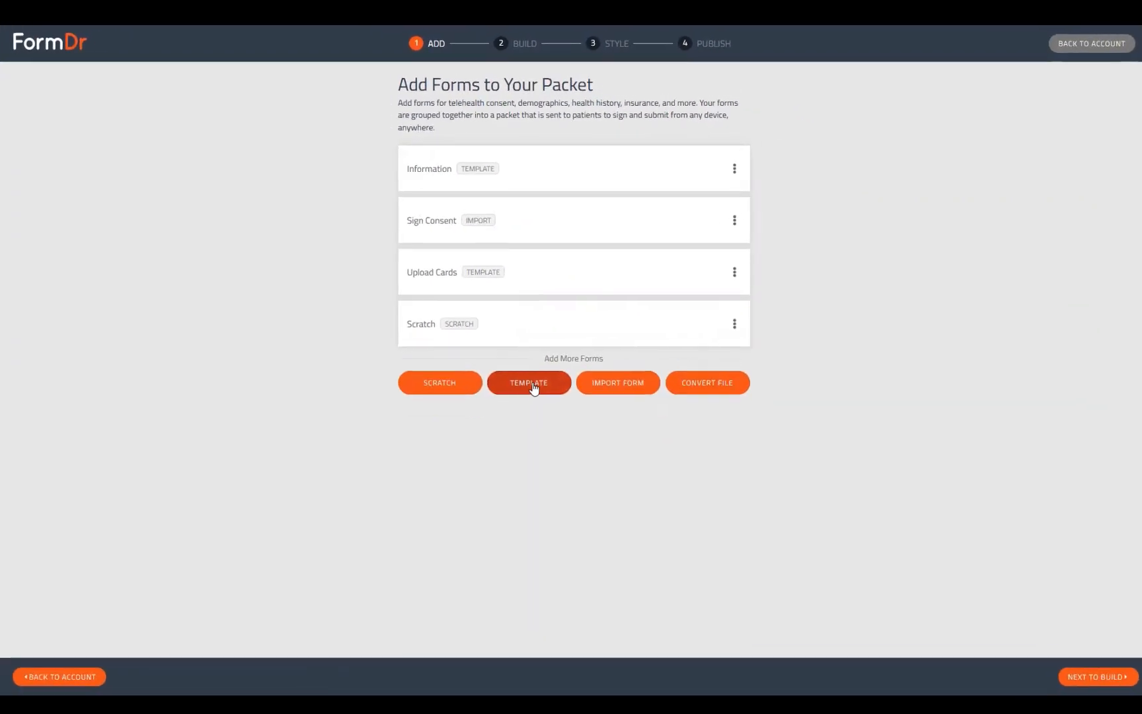
Step: Filter the template library by Registration Forms and preview the Physical Therapy Intake Form Packet
left_click(534, 386)
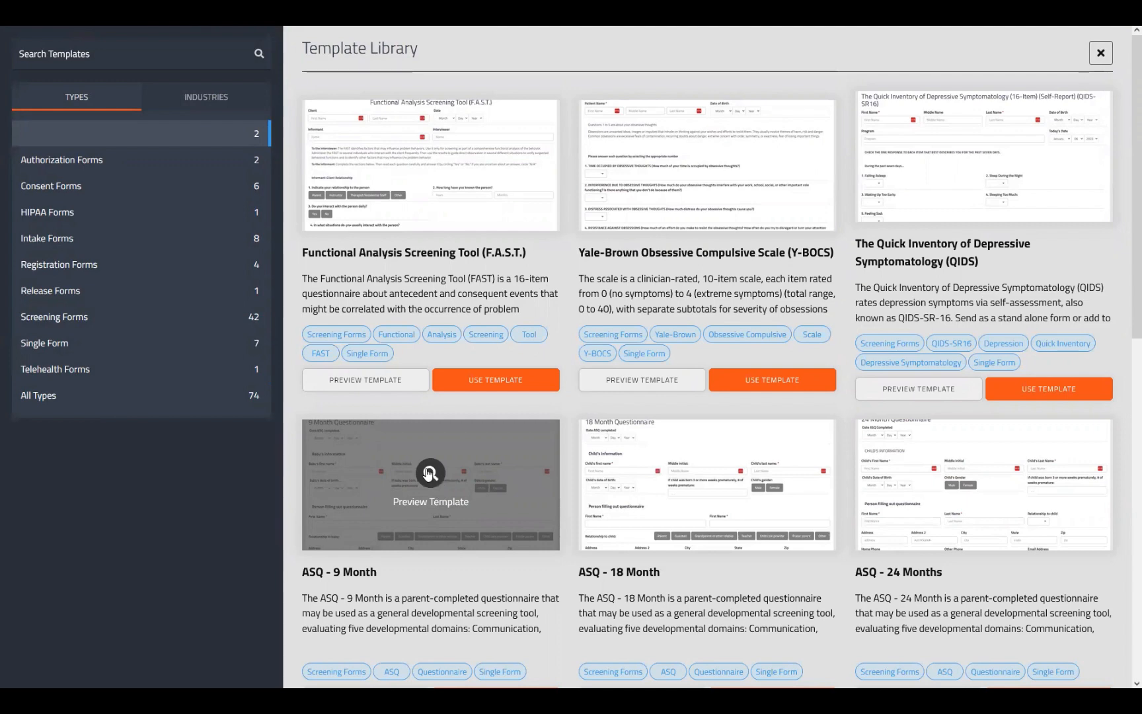
left_click(142, 259)
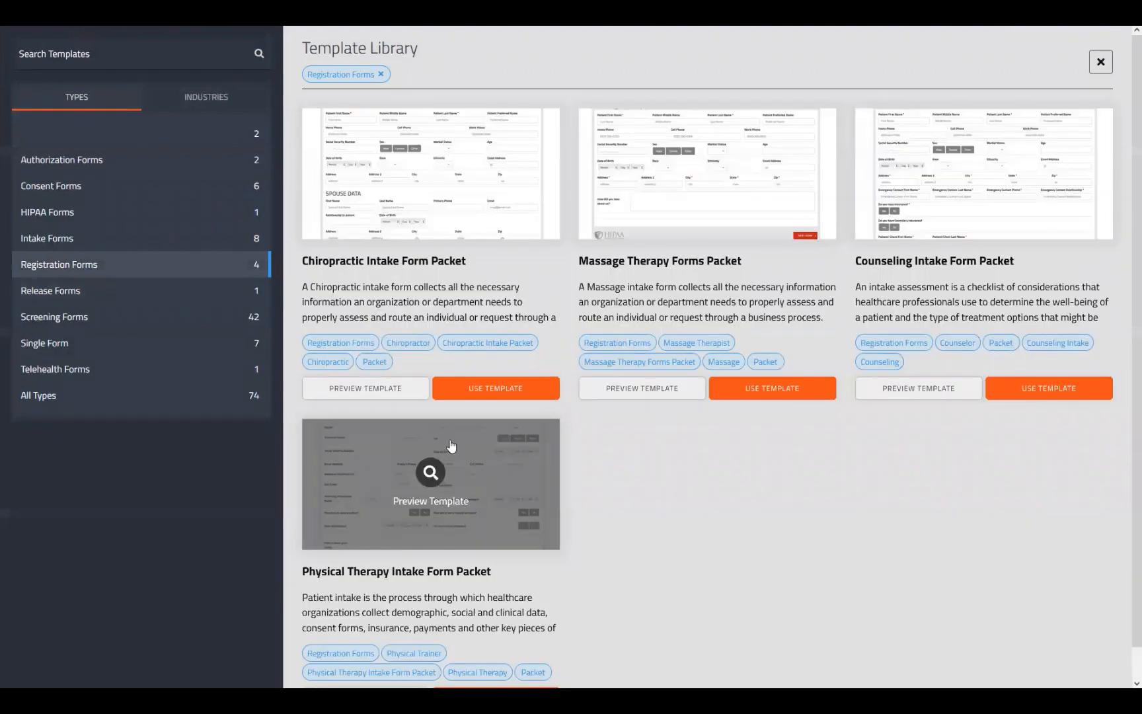
left_click(425, 500)
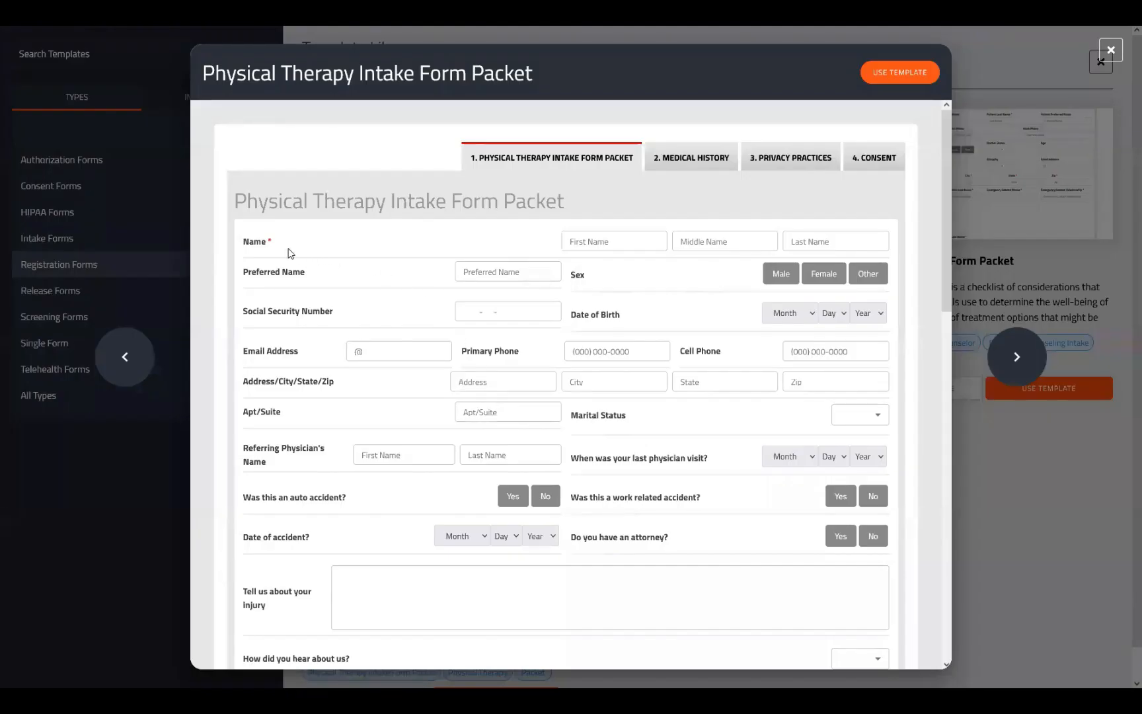
Step: Examine the required Name field and test the conditional fields by switching "Is the patient a minor?" between Yes and No
left_click_drag(273, 241, 269, 241)
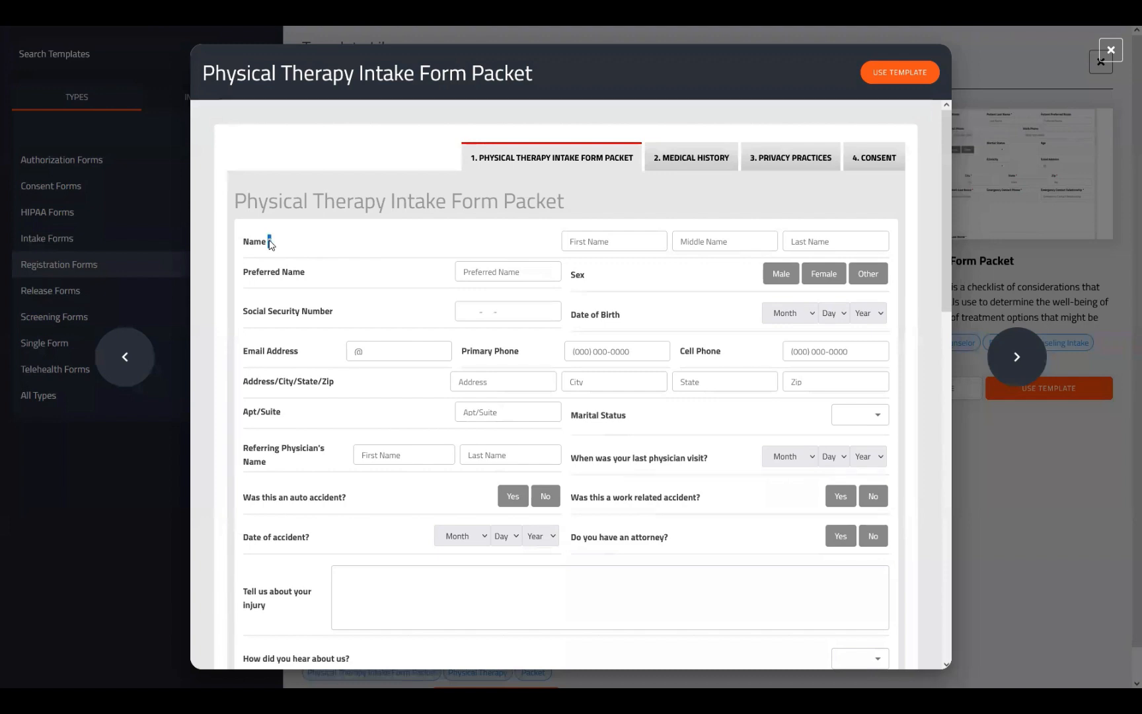
left_click(343, 266)
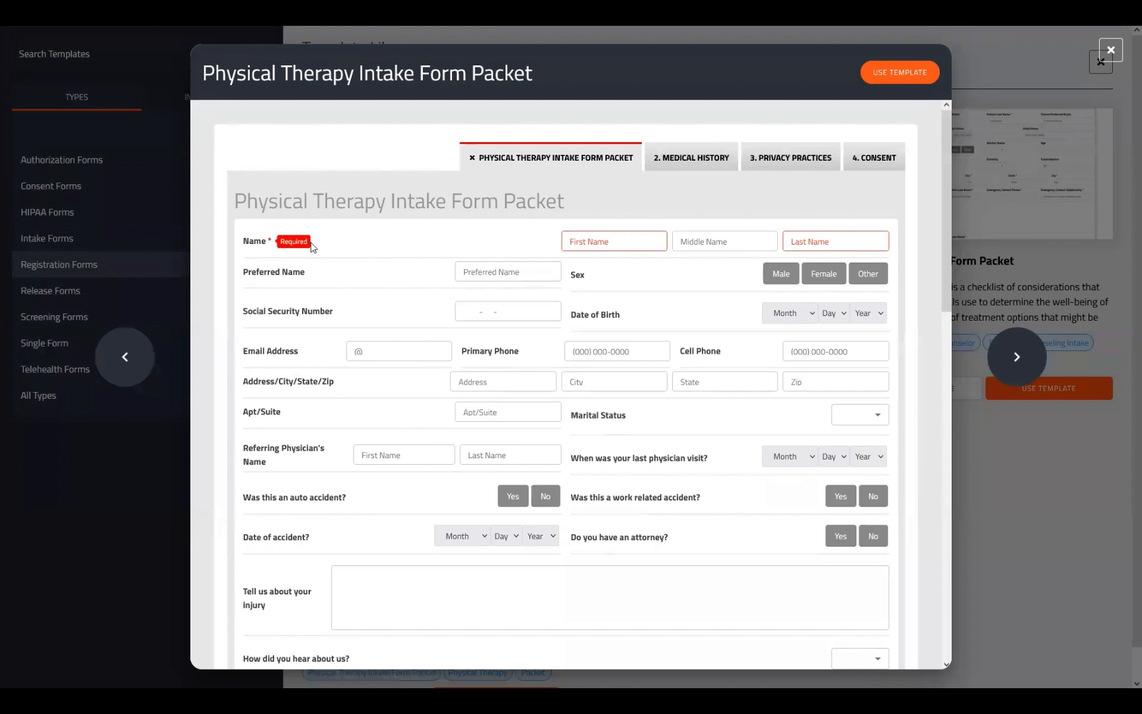
scroll(518, 387, "down", 8)
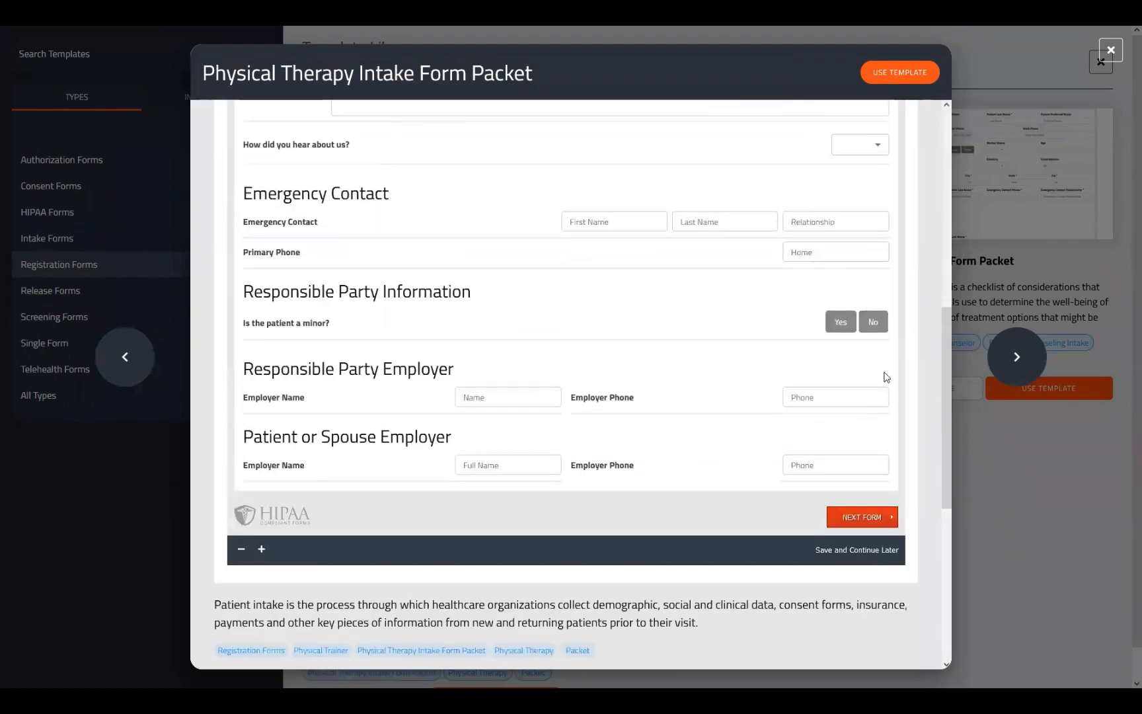
left_click(872, 324)
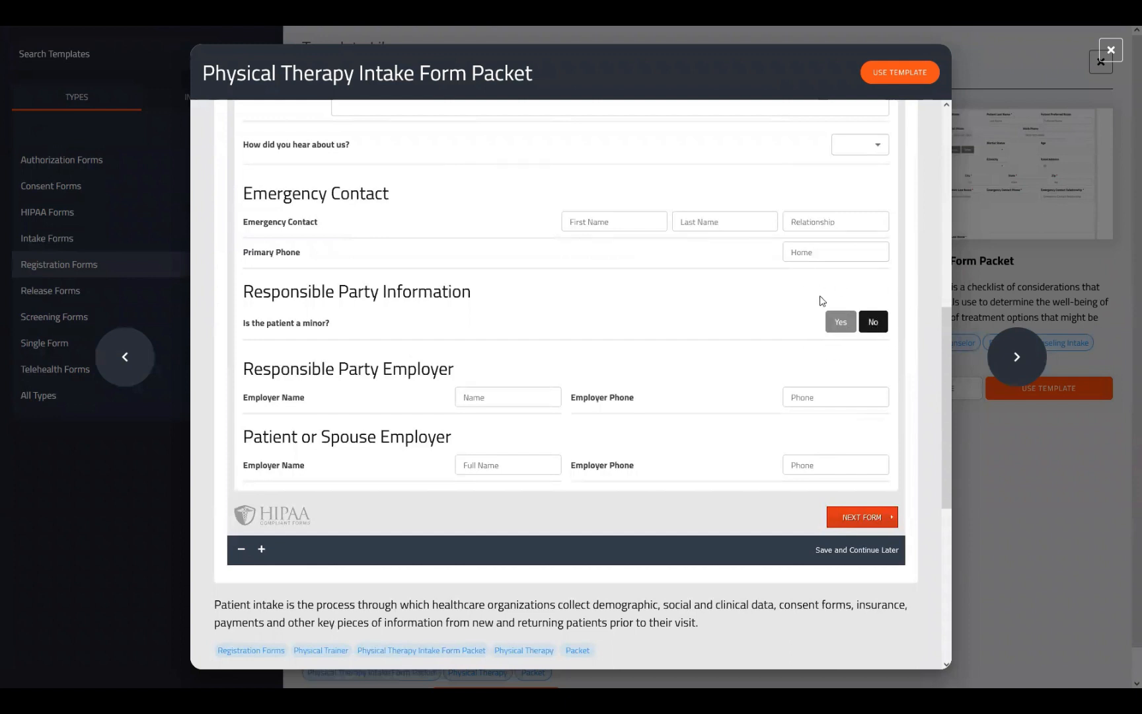
left_click(836, 323)
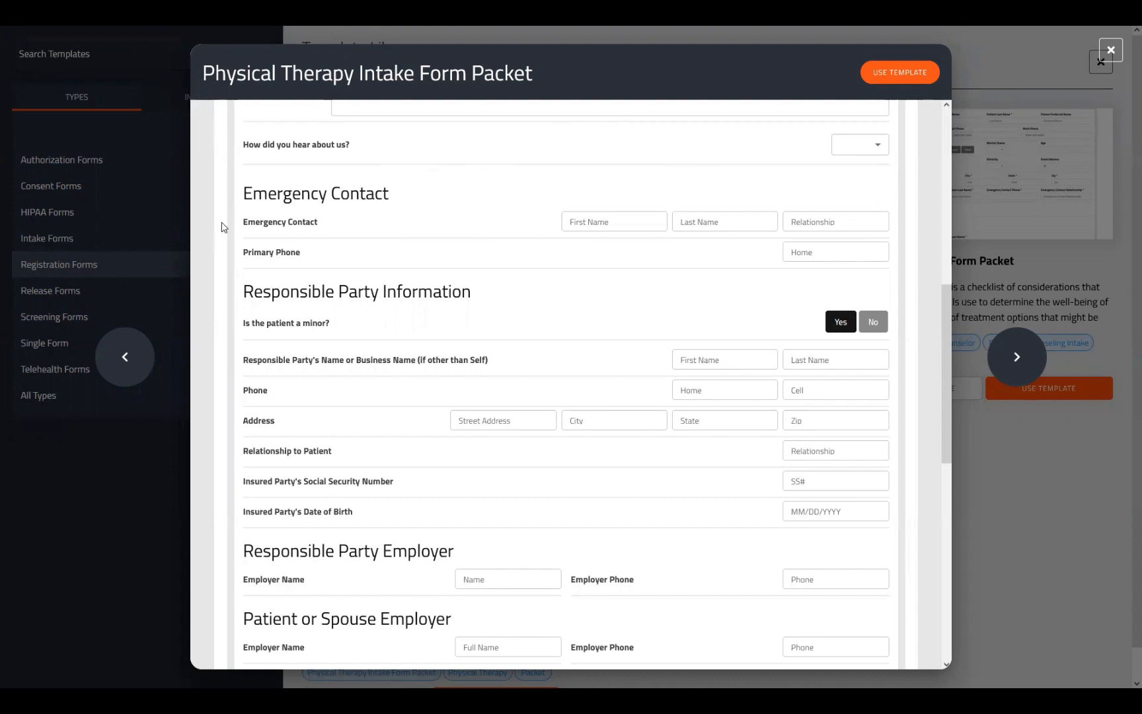
scroll(388, 395, "up", 5)
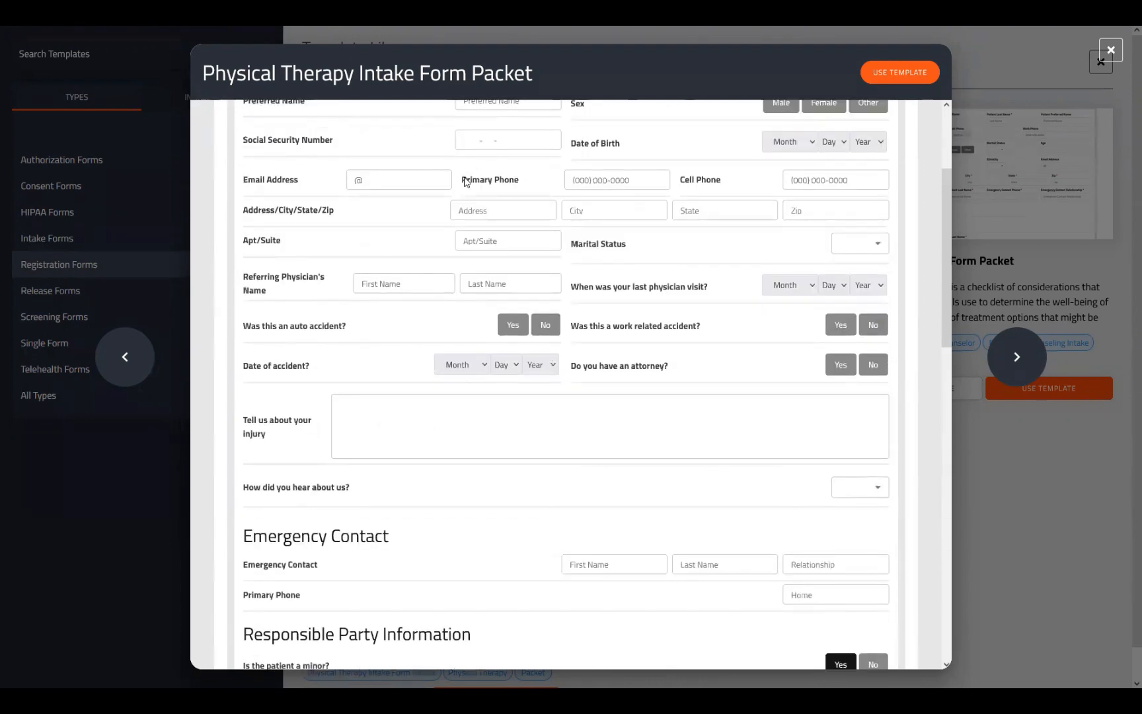
scroll(537, 281, "down", 5)
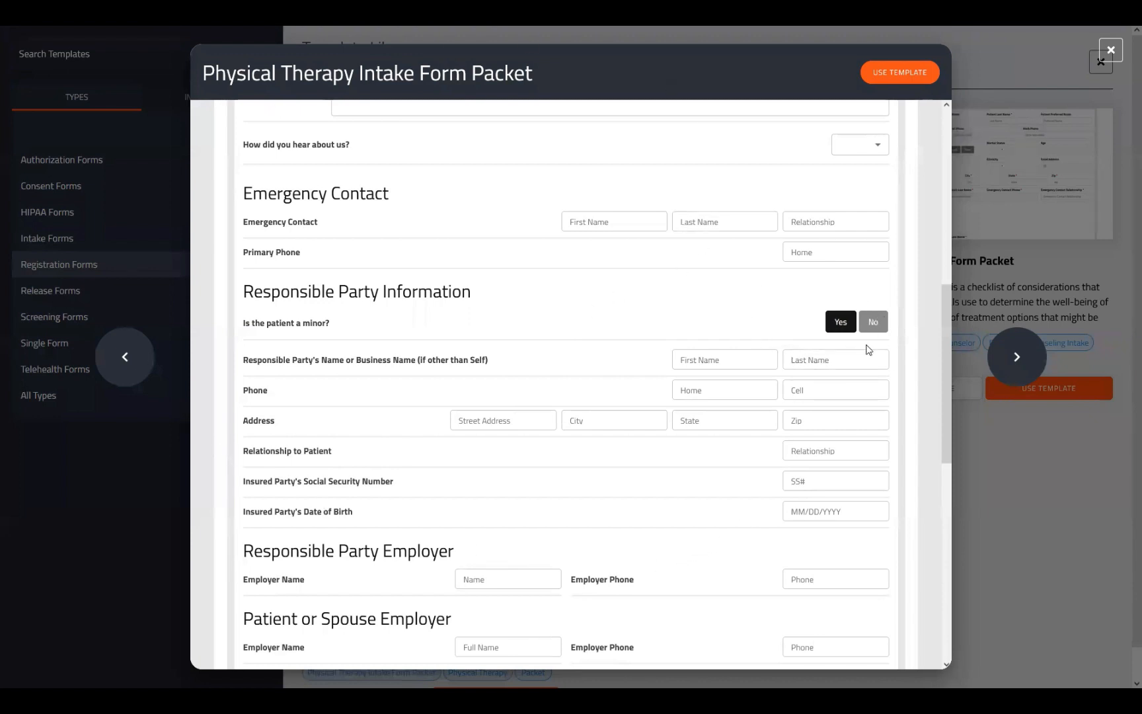
left_click(873, 321)
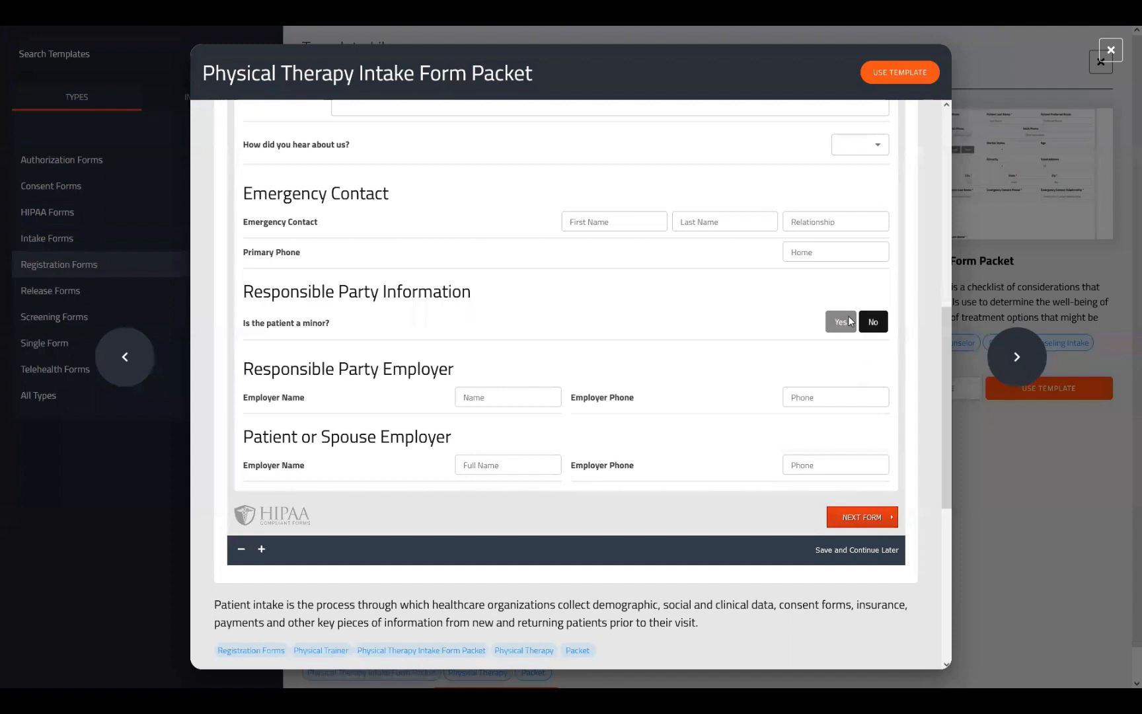
left_click(847, 322)
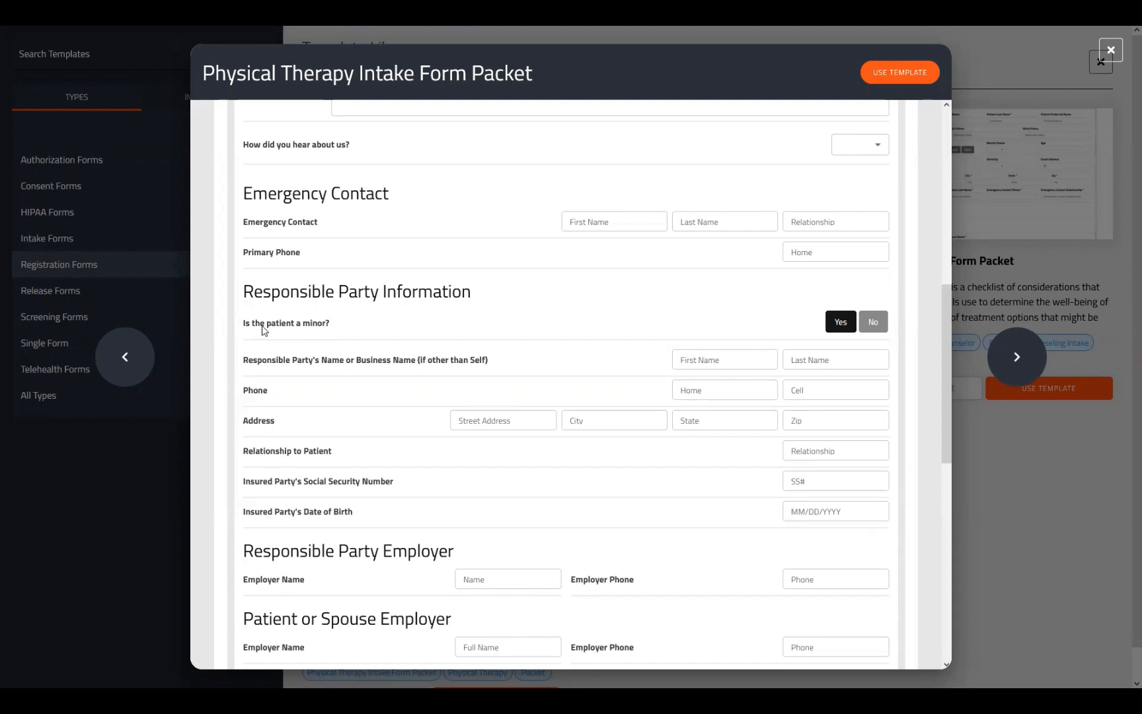
left_click(871, 509)
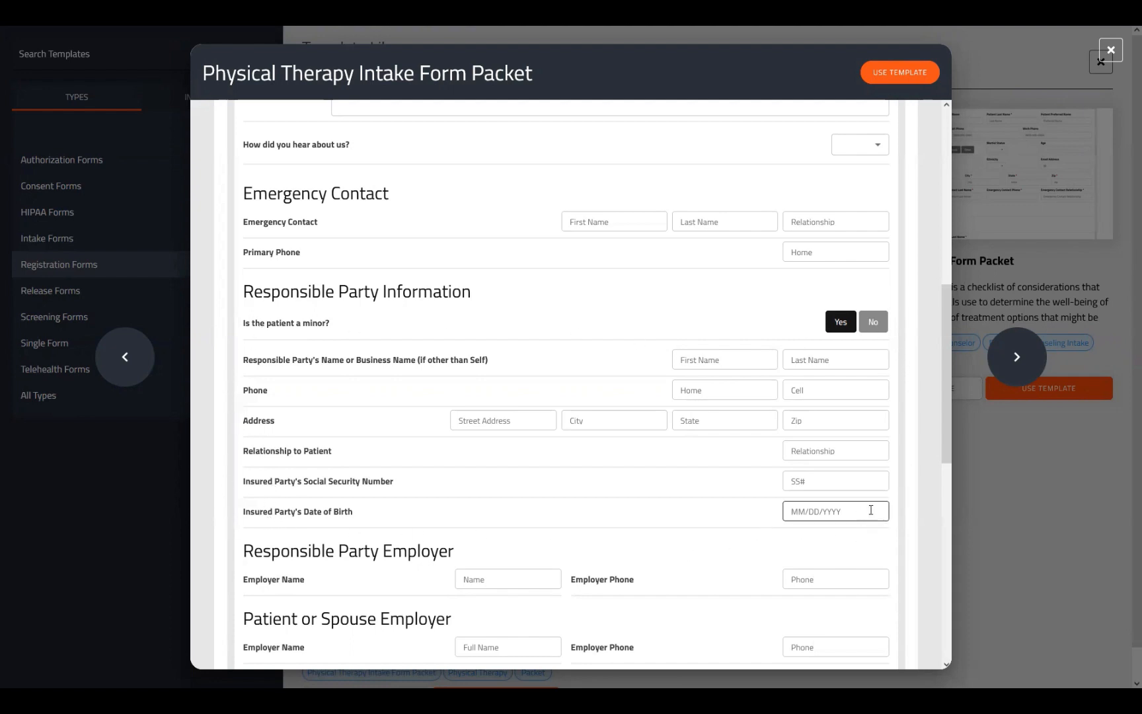
left_click(872, 322)
scroll(592, 516, "up", 8)
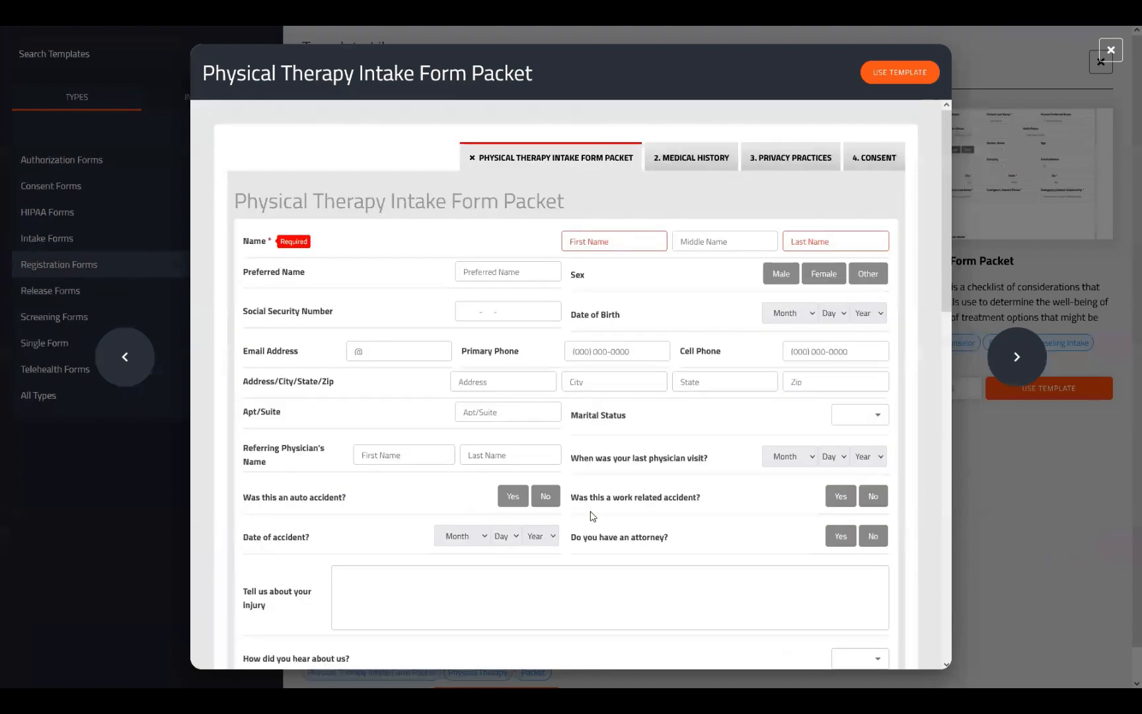
Step: Review the template's Medical History, Privacy Practices and Consent forms and add the template to the packet
left_click(691, 157)
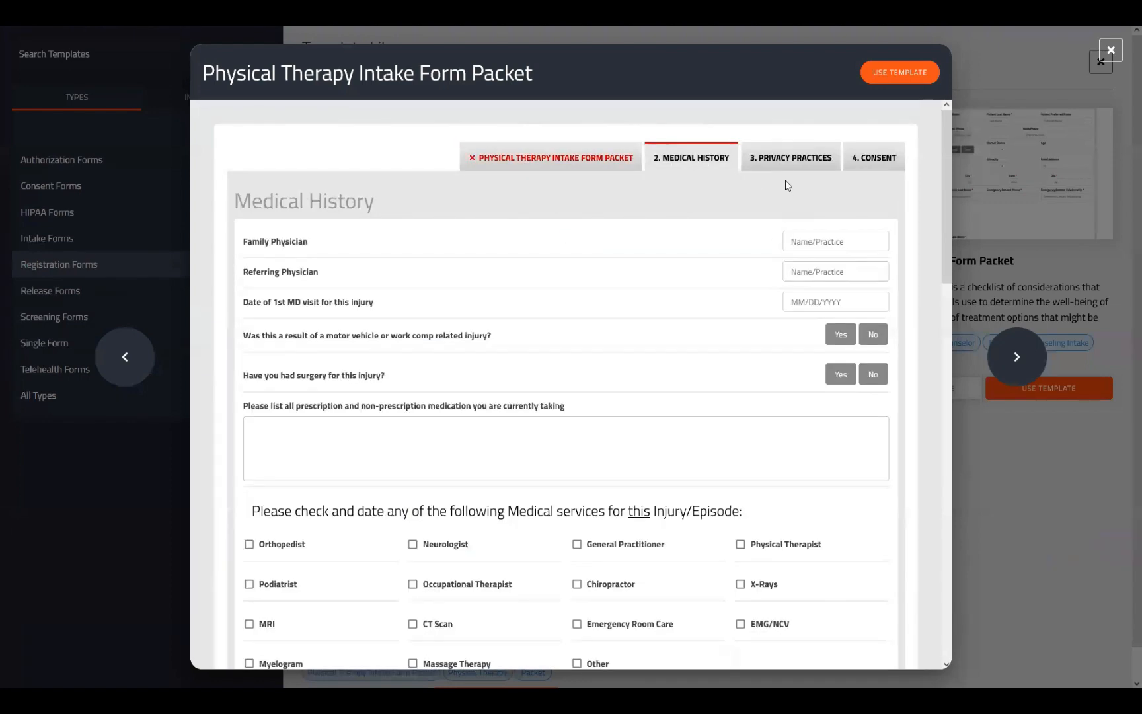
left_click(787, 159)
left_click(861, 159)
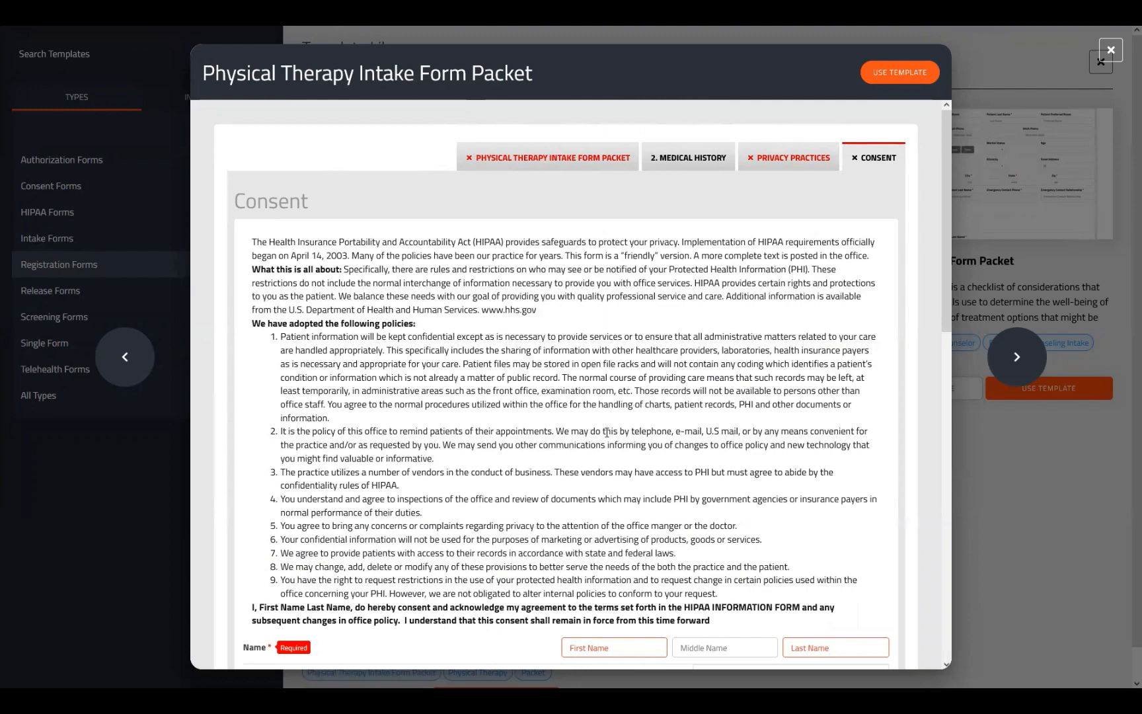
scroll(814, 394, "down", 8)
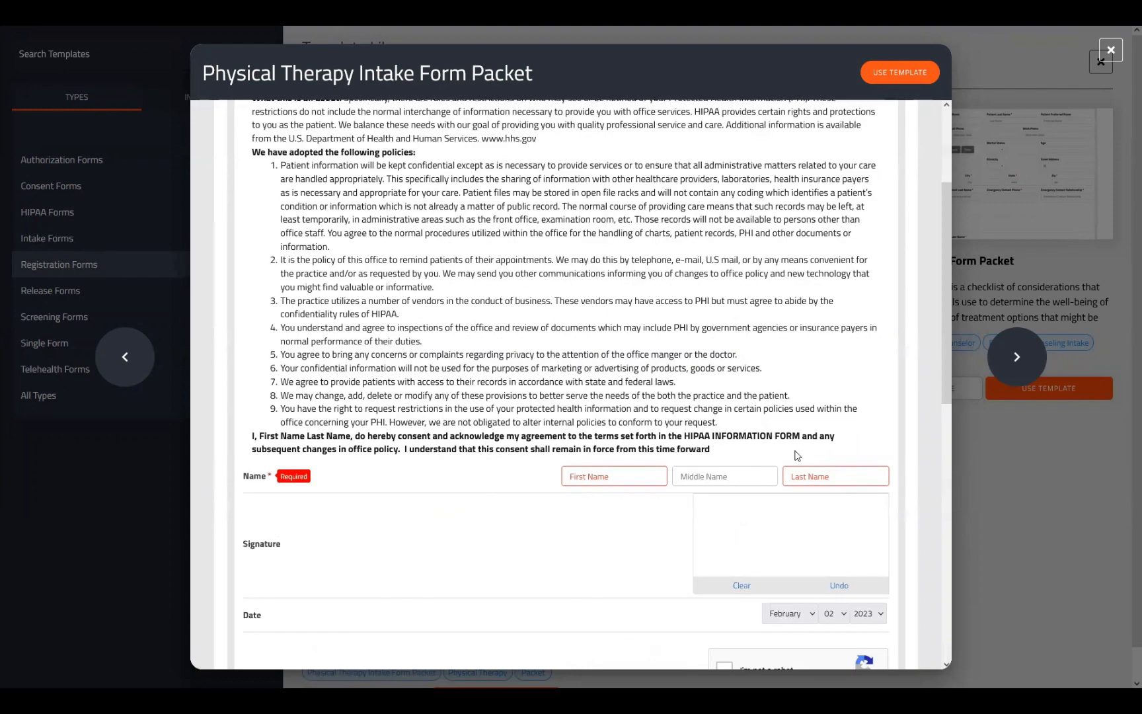
scroll(846, 264, "up", 8)
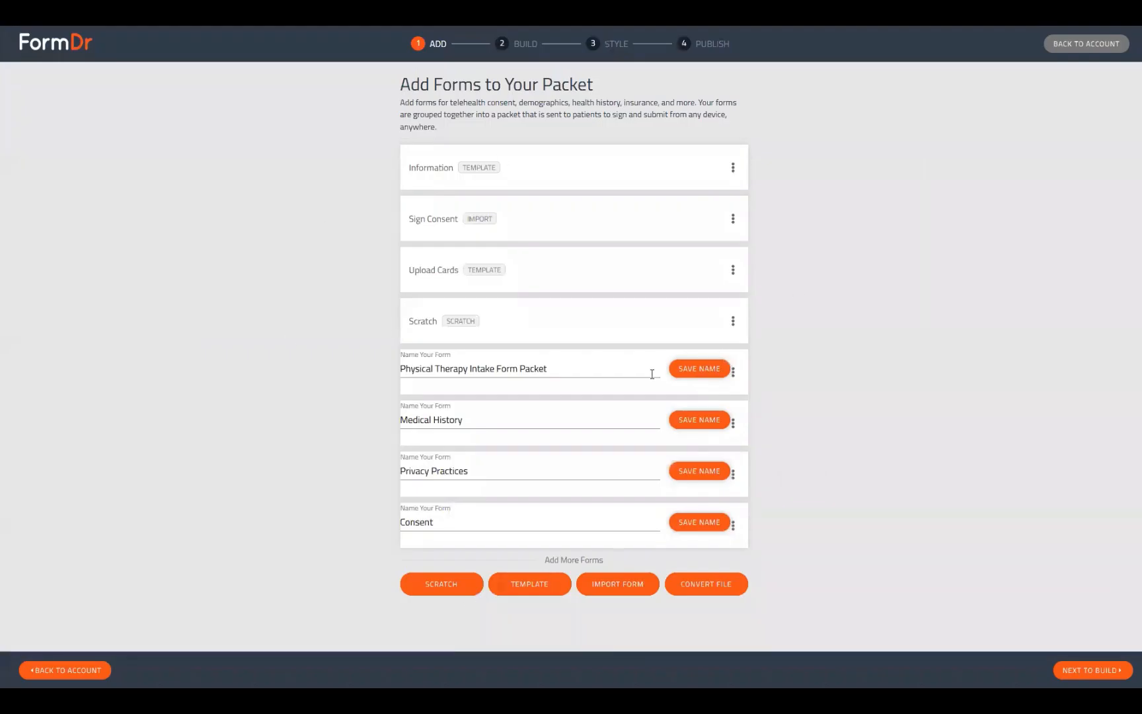
Step: Save the names of the four added forms: Physical Therapy Intake Form Packet, Medical History, Privacy Practices and Consent
left_click(689, 371)
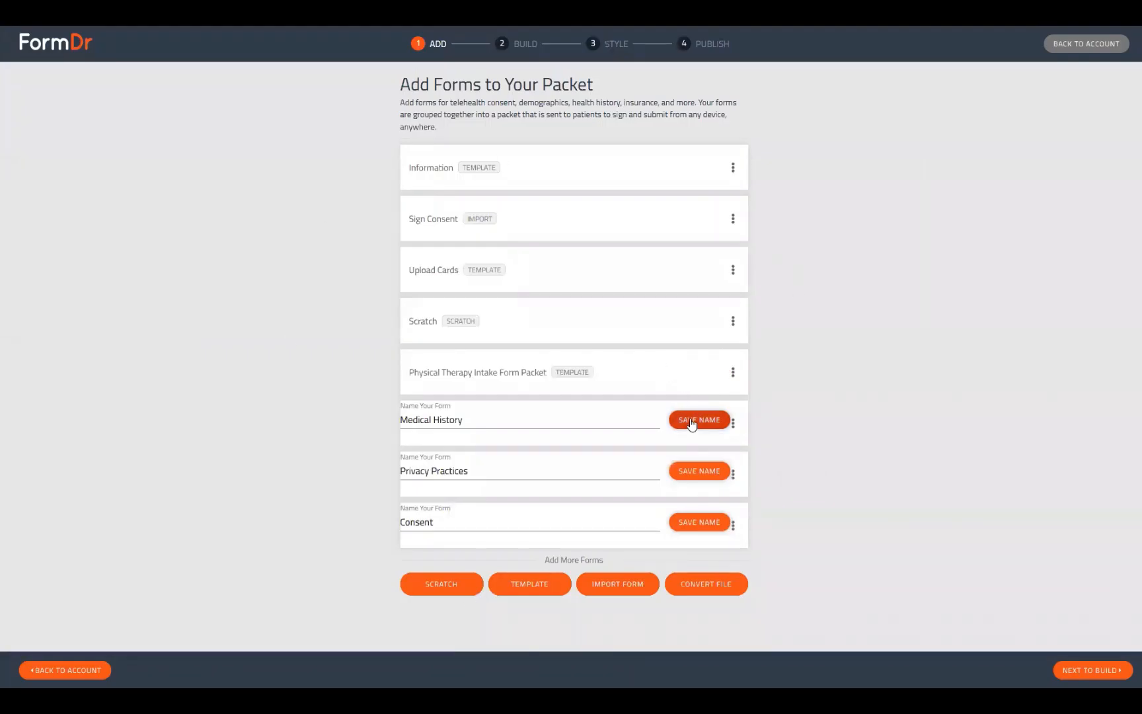
left_click(691, 421)
left_click(698, 470)
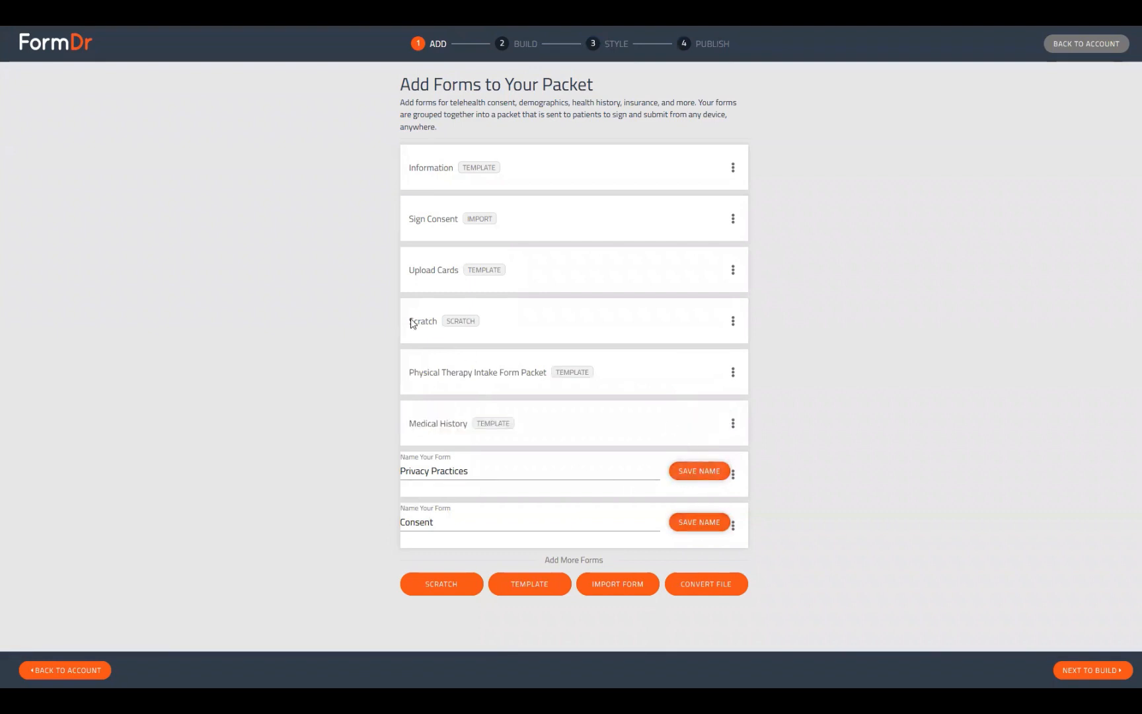
left_click(695, 523)
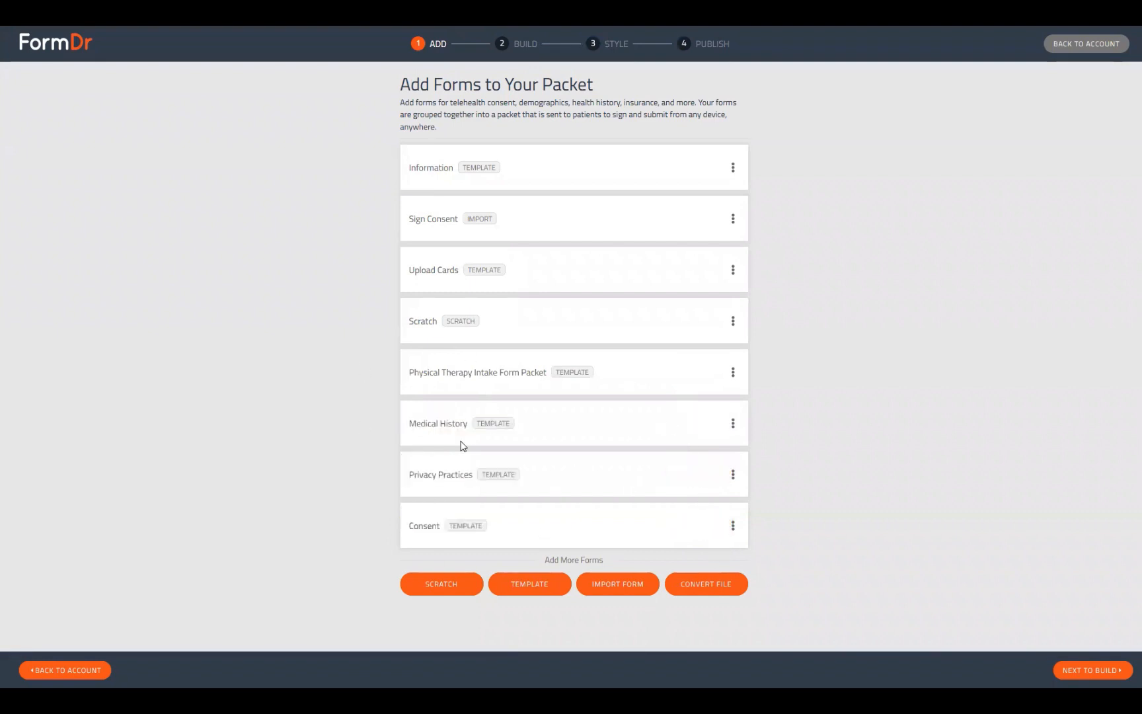
Step: Delete the Physical Therapy Intake Form Packet and Privacy Practices forms from the packet
left_click(737, 376)
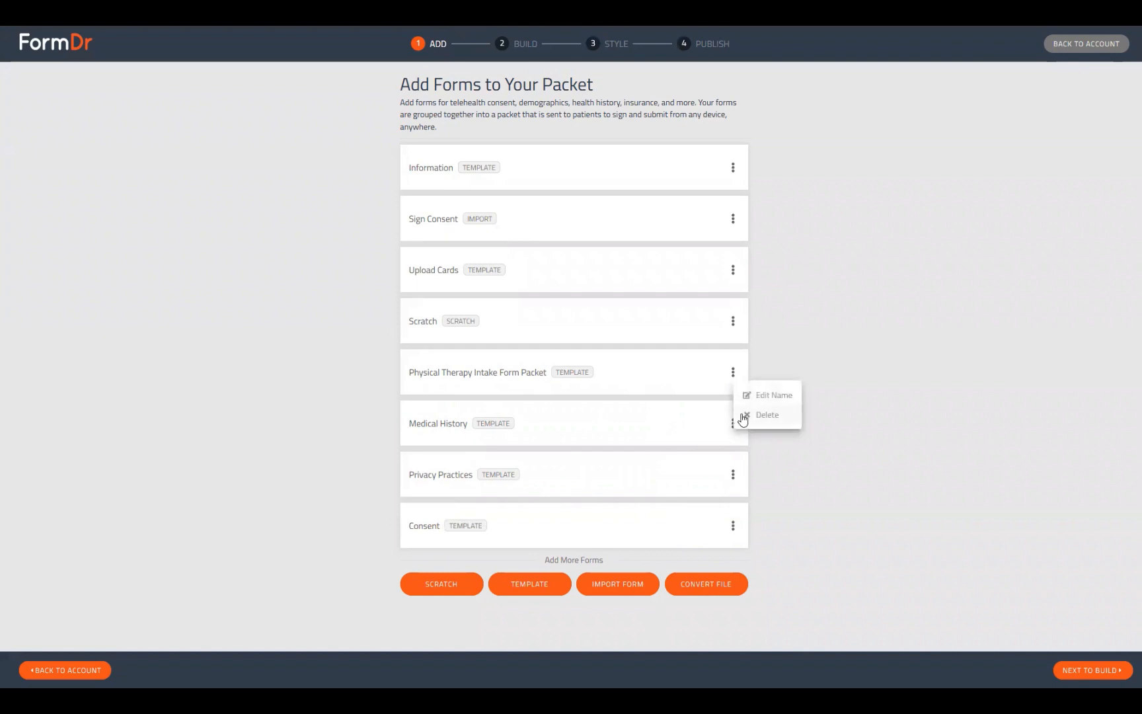
left_click(744, 415)
left_click(658, 374)
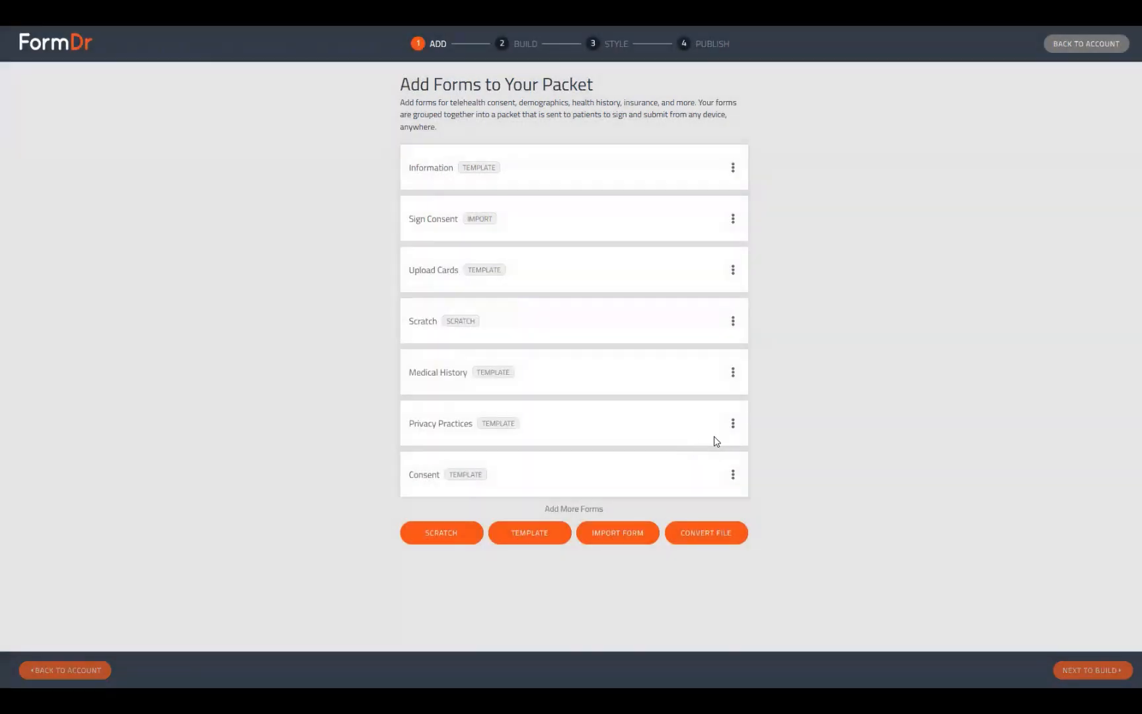
left_click(732, 425)
left_click(748, 467)
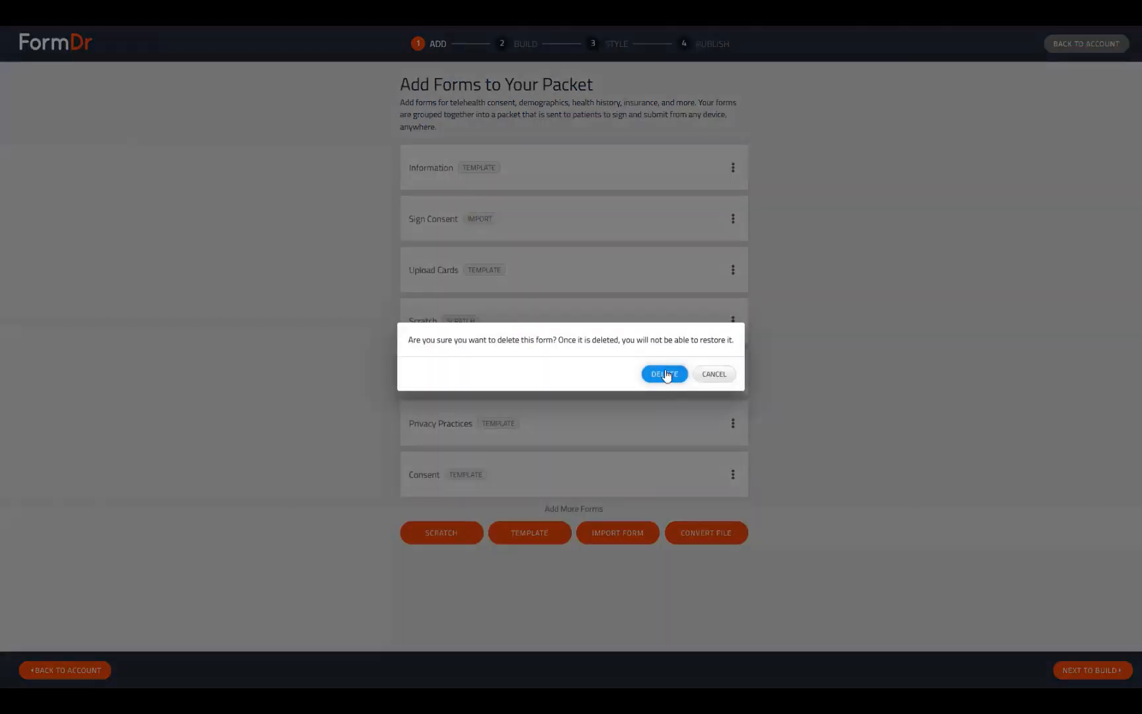
left_click(661, 374)
Step: Delete the Consent and Medical History forms from the packet
left_click(732, 427)
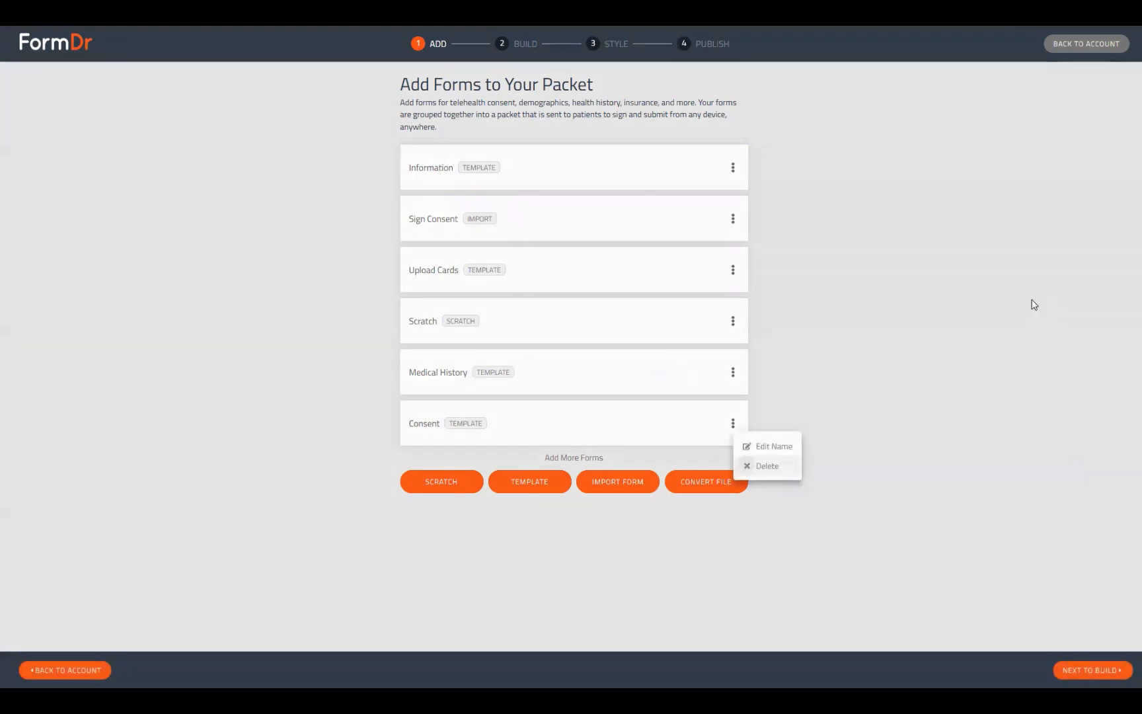
left_click(747, 465)
left_click(663, 374)
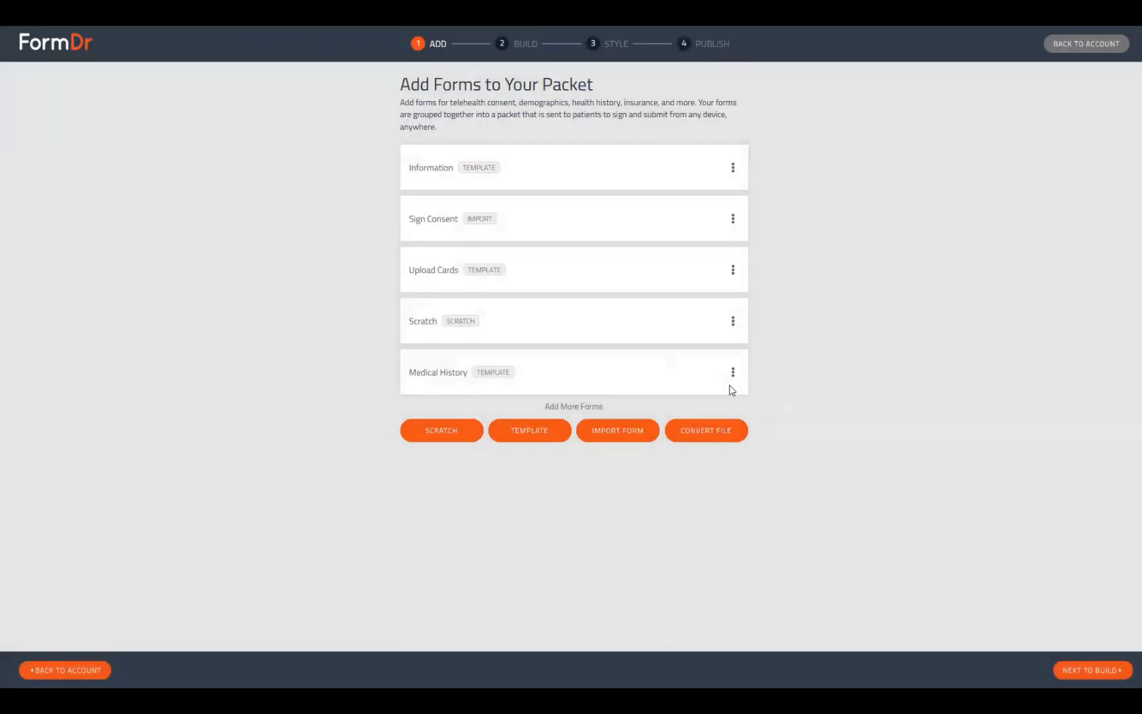
left_click(733, 373)
left_click(761, 414)
left_click(664, 374)
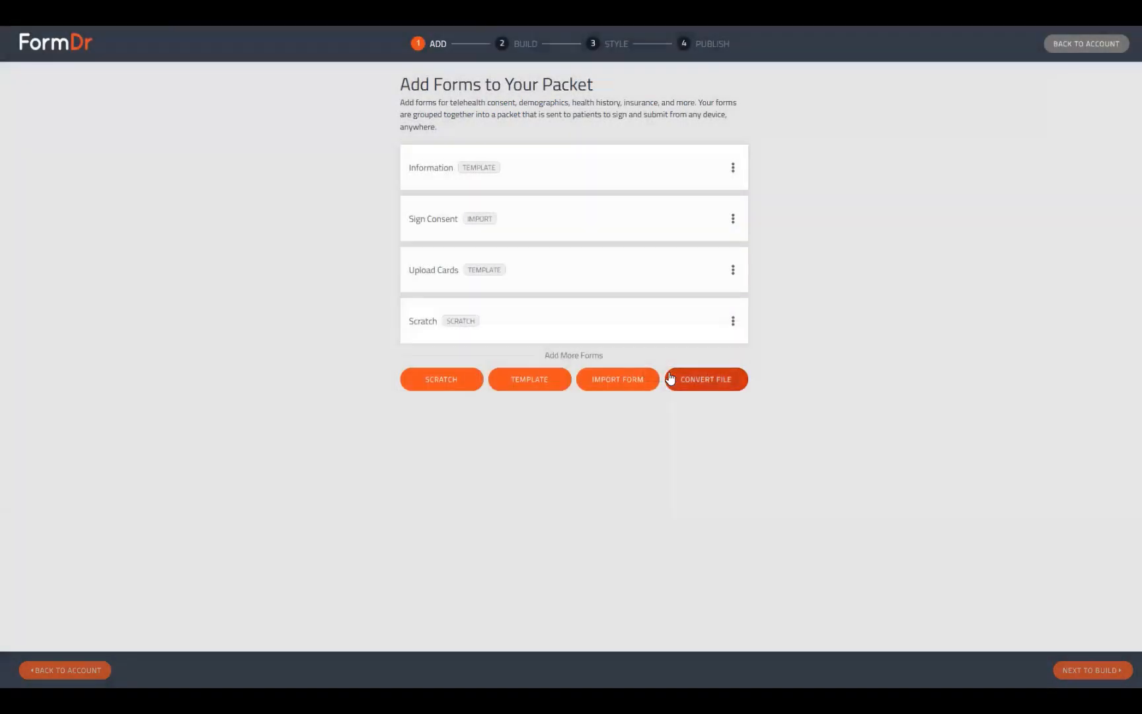
Step: Import the Sign Consent form from the Registration Packet and save its name as Sign Consent
left_click(632, 382)
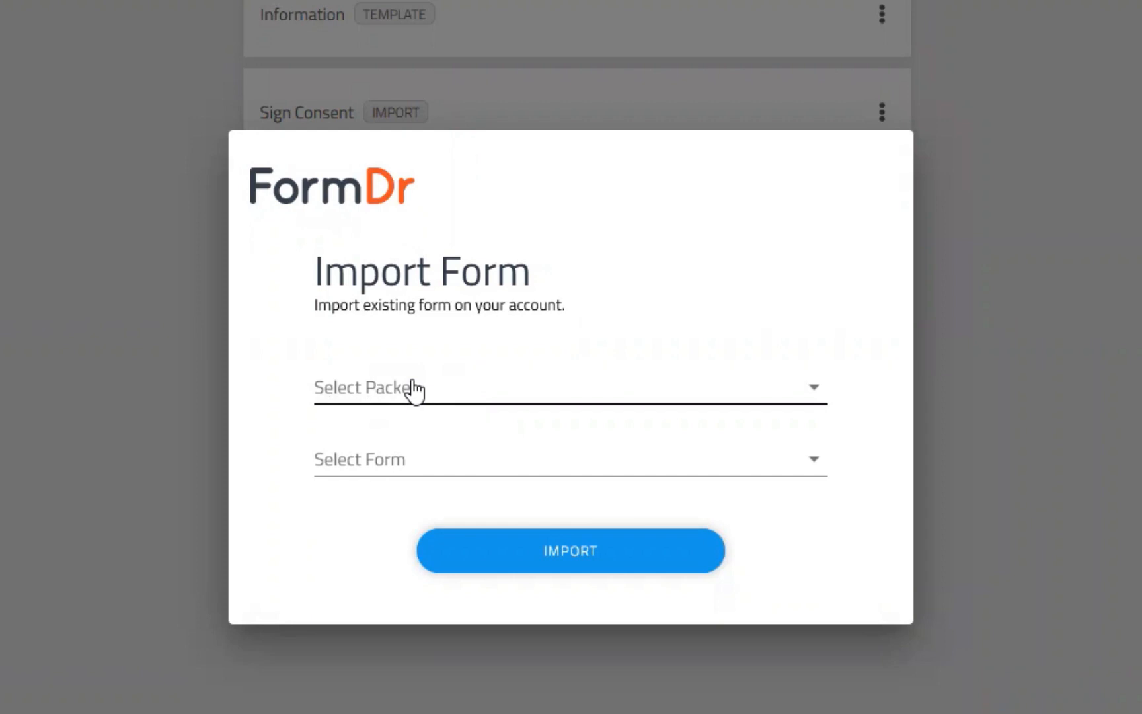
left_click(414, 390)
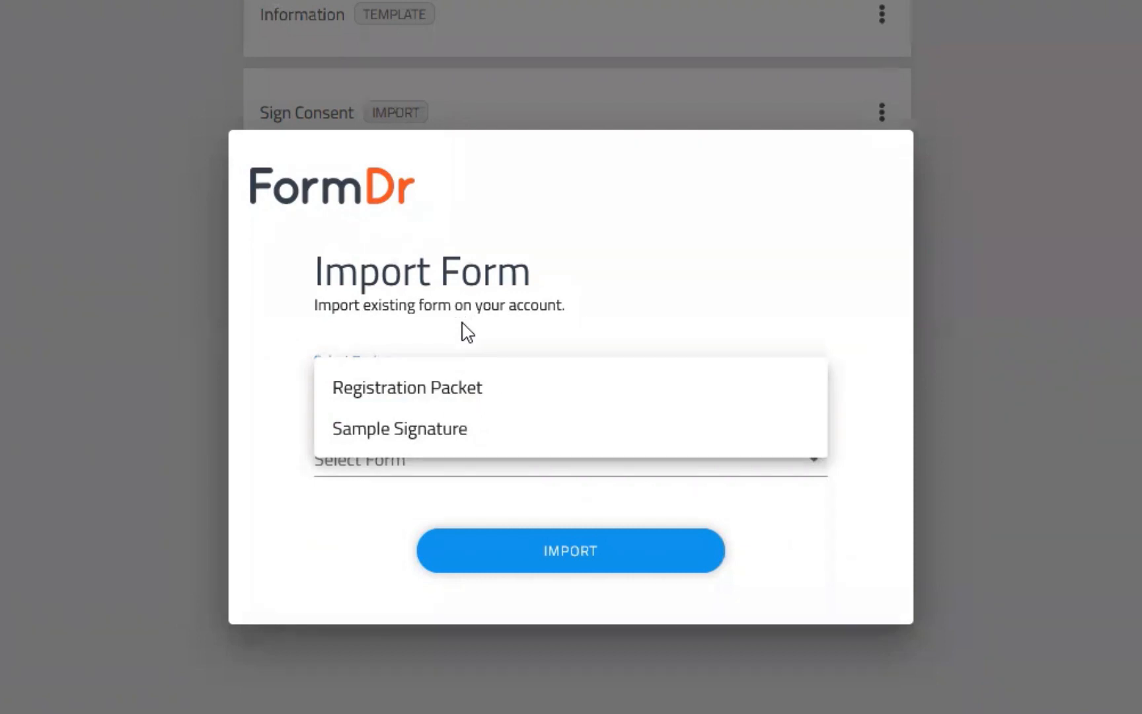
left_click(400, 278)
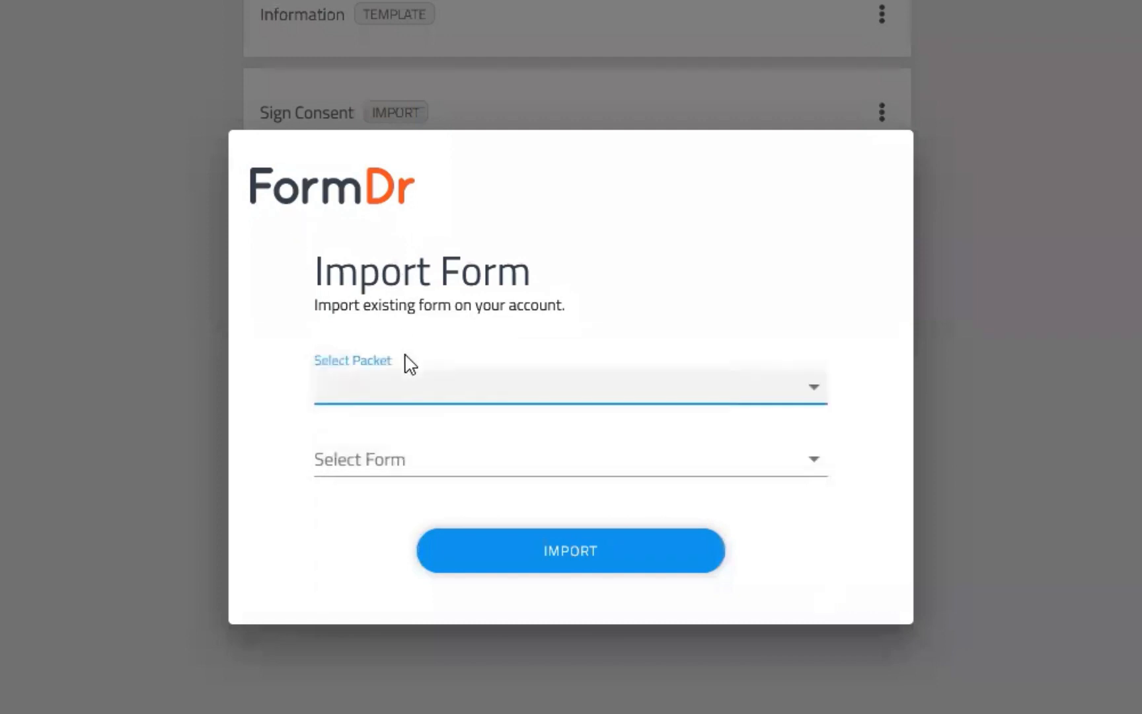
left_click(403, 368)
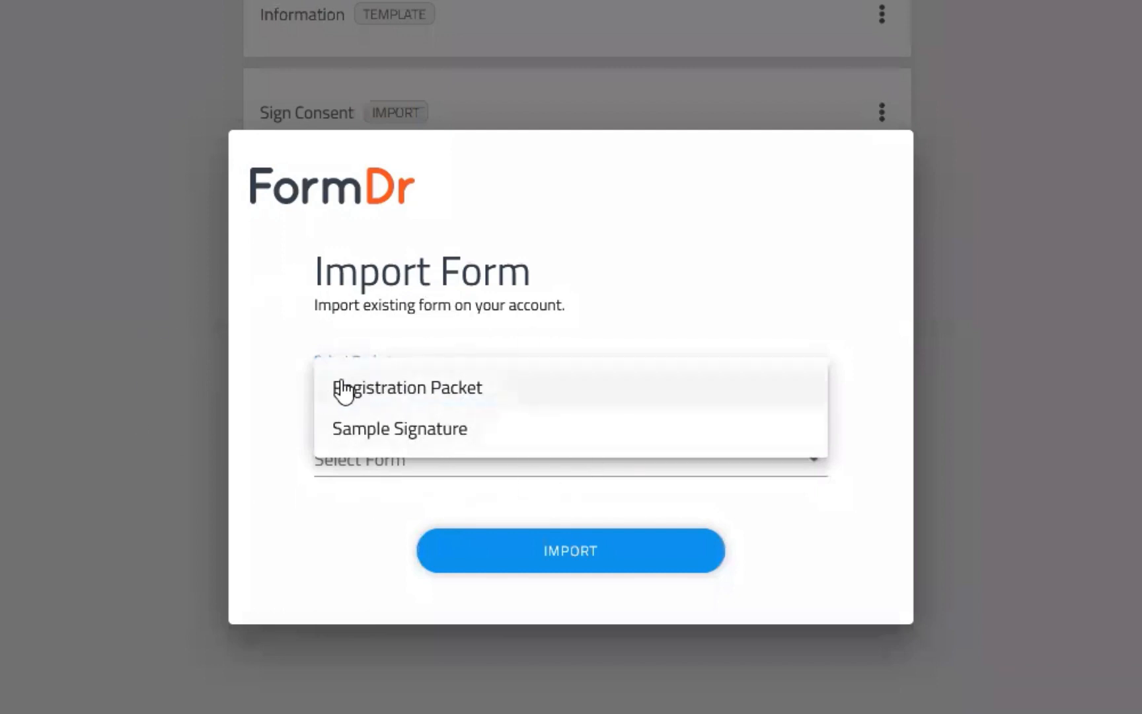
left_click(461, 397)
left_click(370, 476)
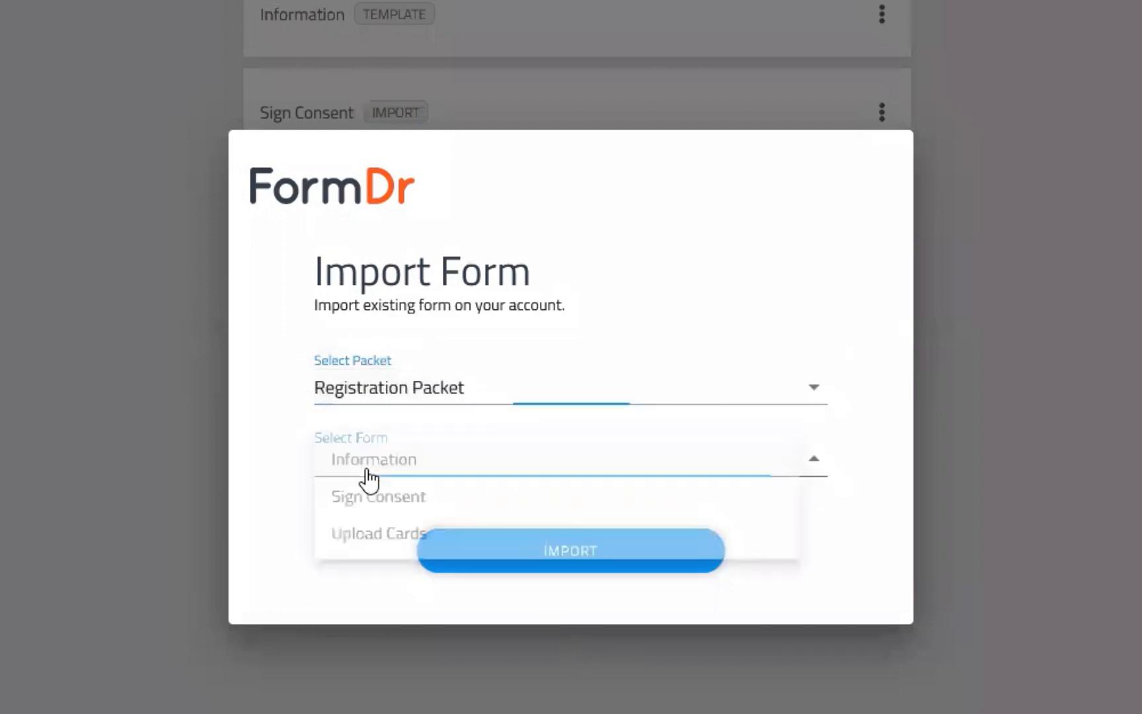
left_click(407, 504)
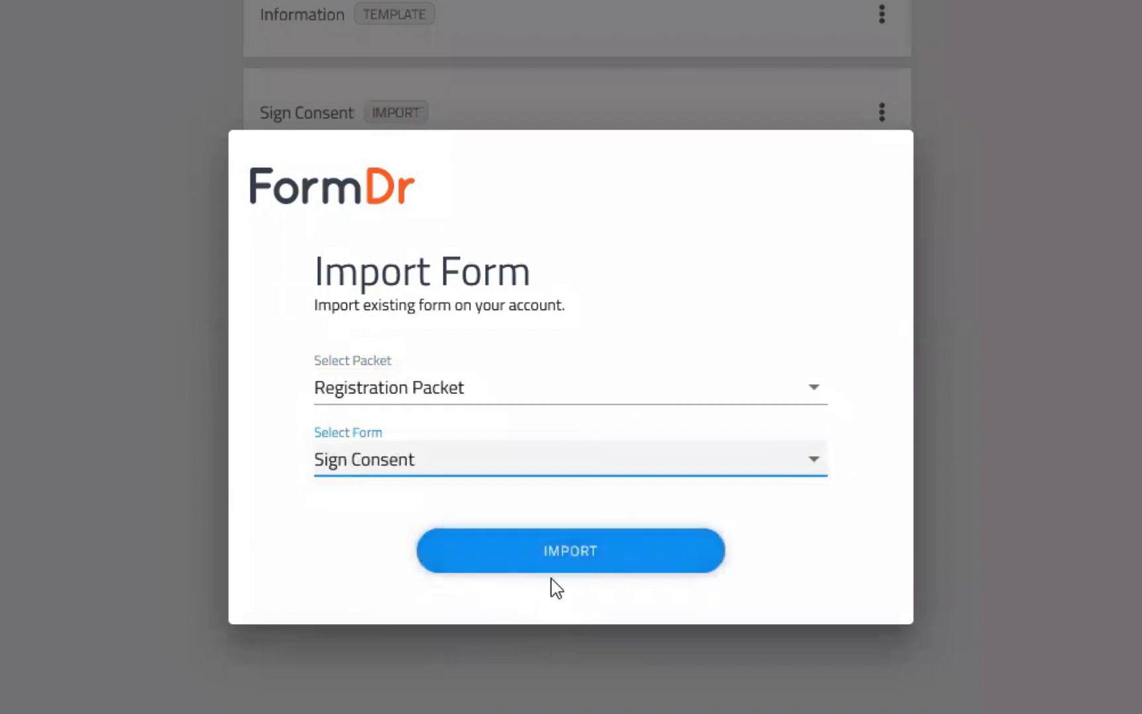
left_click(577, 561)
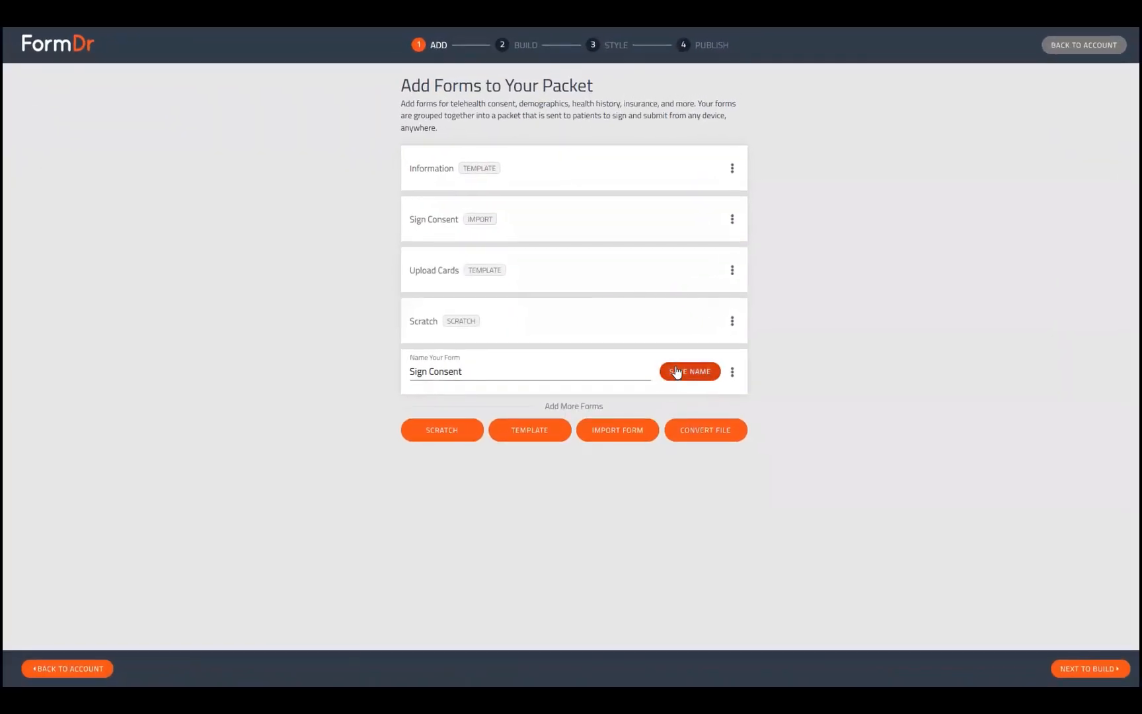
left_click(677, 372)
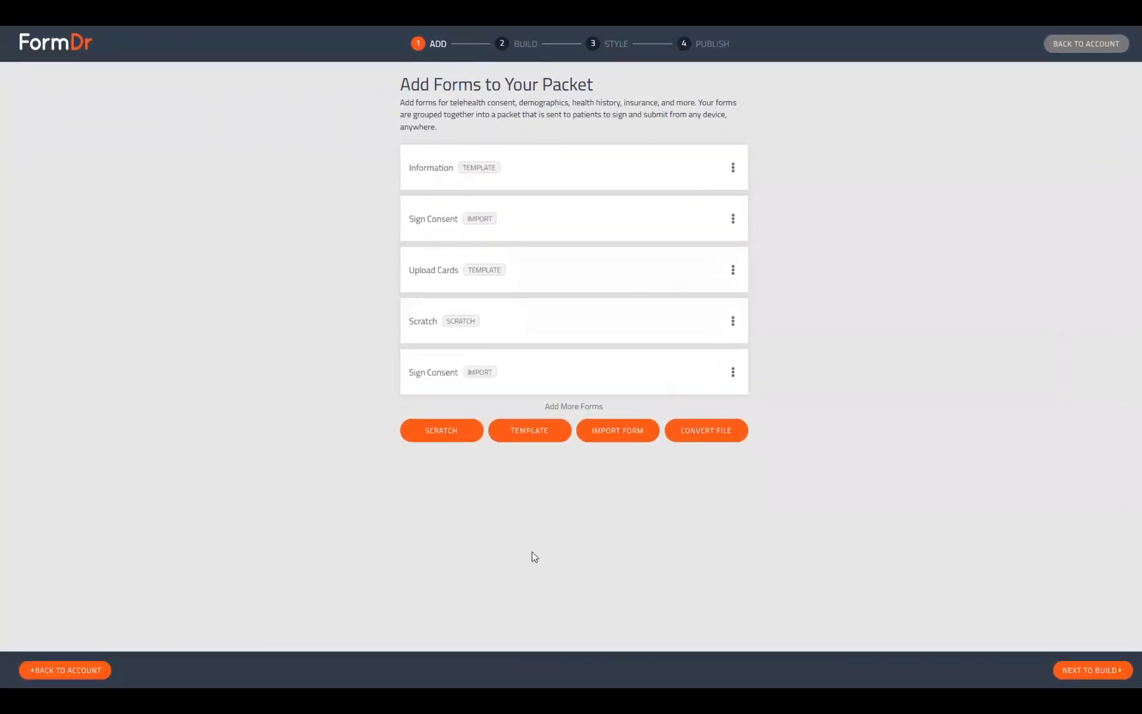
Step: Delete the earlier Sign Consent form listed between Information and Upload Cards
left_click(731, 224)
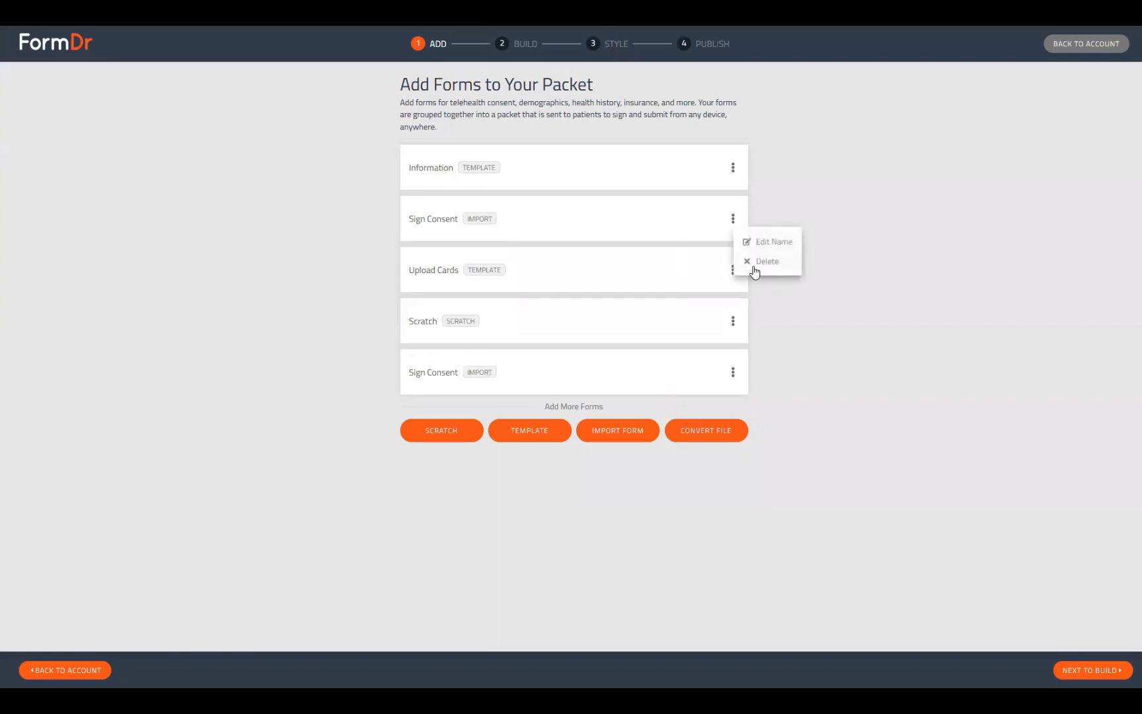
left_click(749, 268)
left_click(620, 492)
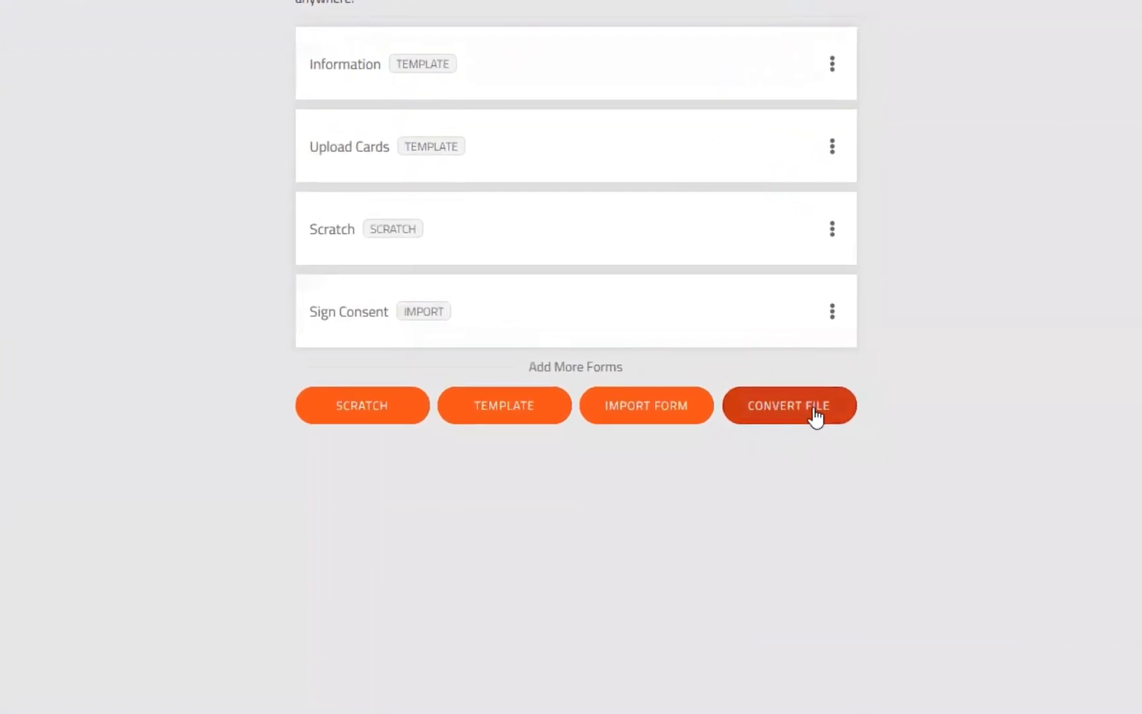
Step: Review the file conversion pricing and upload requirements, and leave without uploading a file
left_click(801, 404)
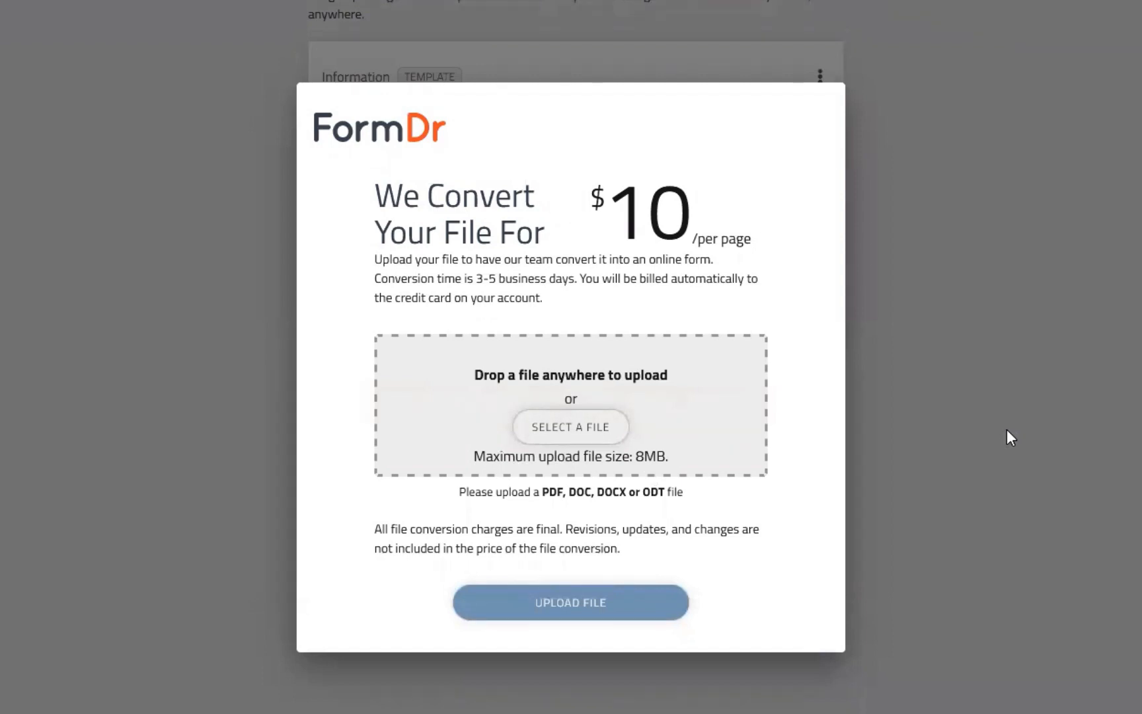
left_click(957, 439)
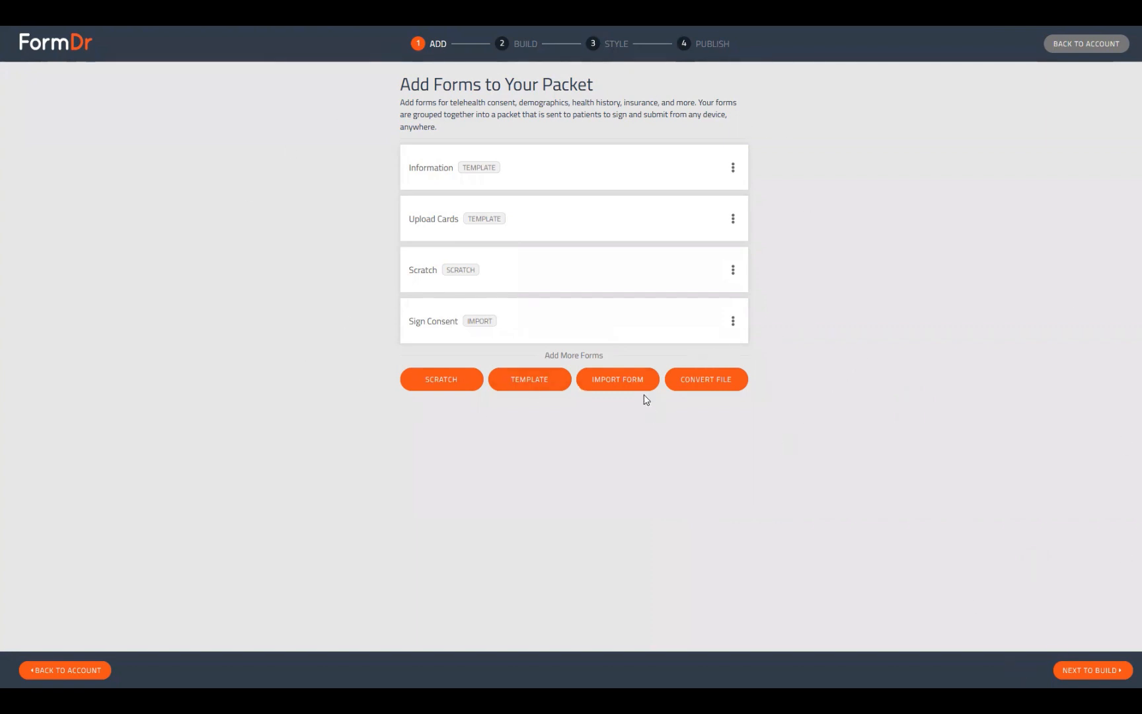
Step: Add the PHQ-9 Modified for Teens template from the Screening Forms type and save its name
left_click(530, 379)
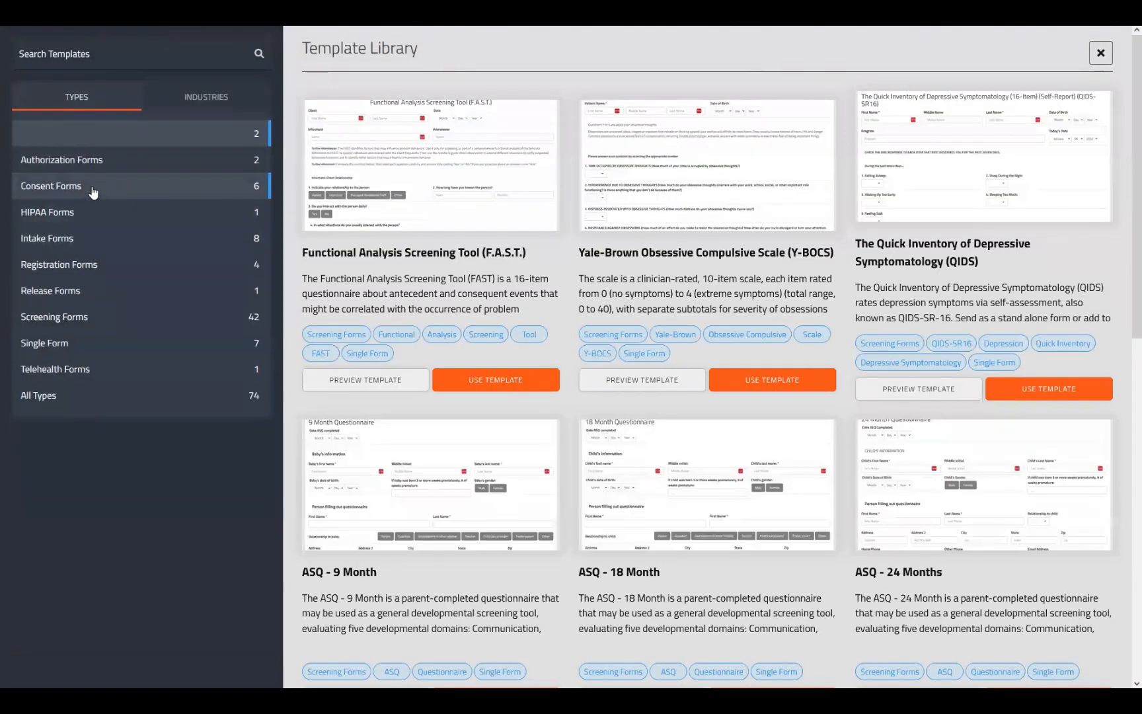
left_click(84, 316)
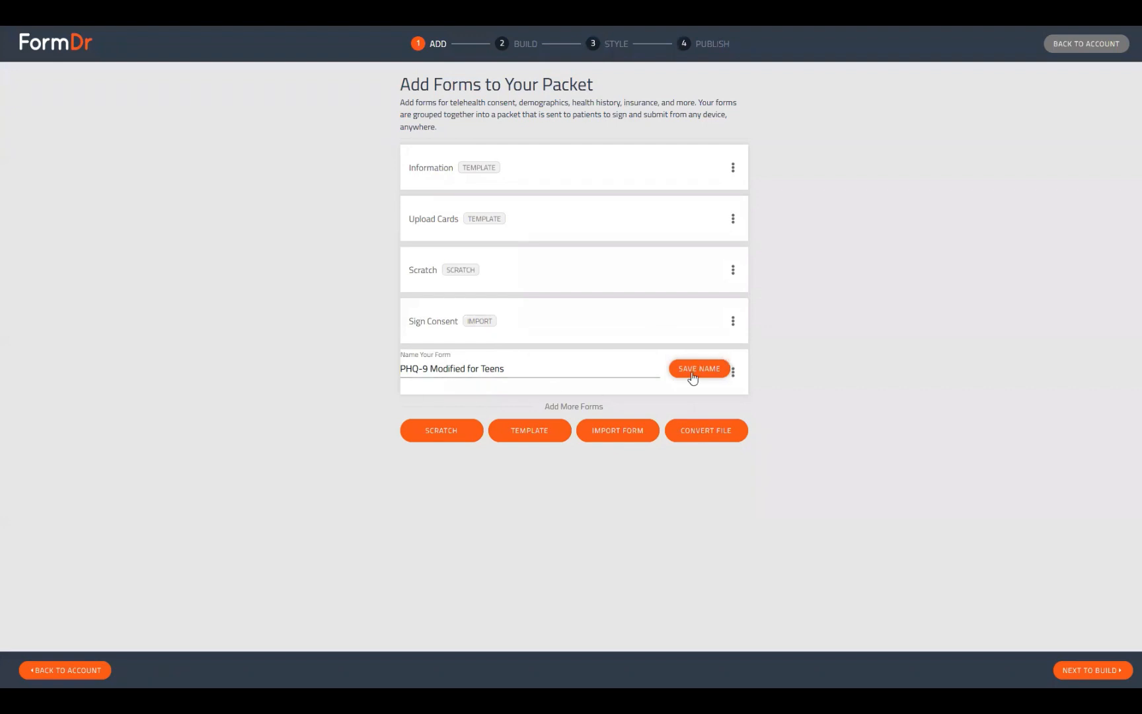
left_click(687, 376)
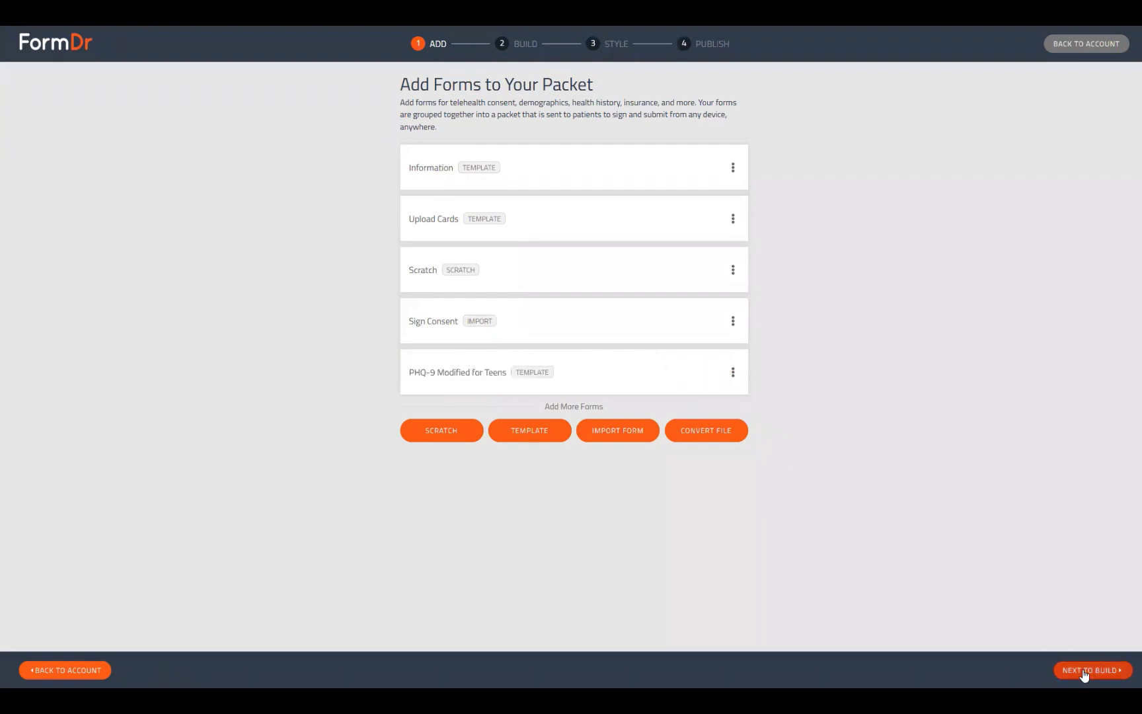
Step: Proceed to the Build stage and look over the Information form
left_click(1084, 671)
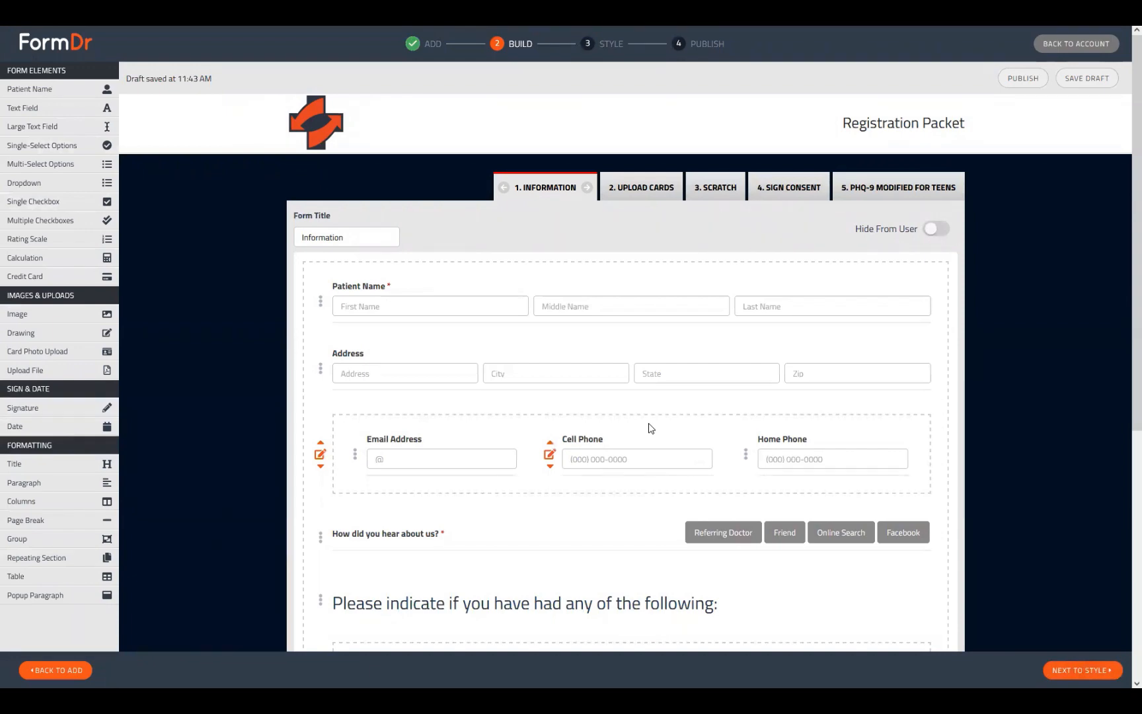
scroll(265, 485, "down", 2)
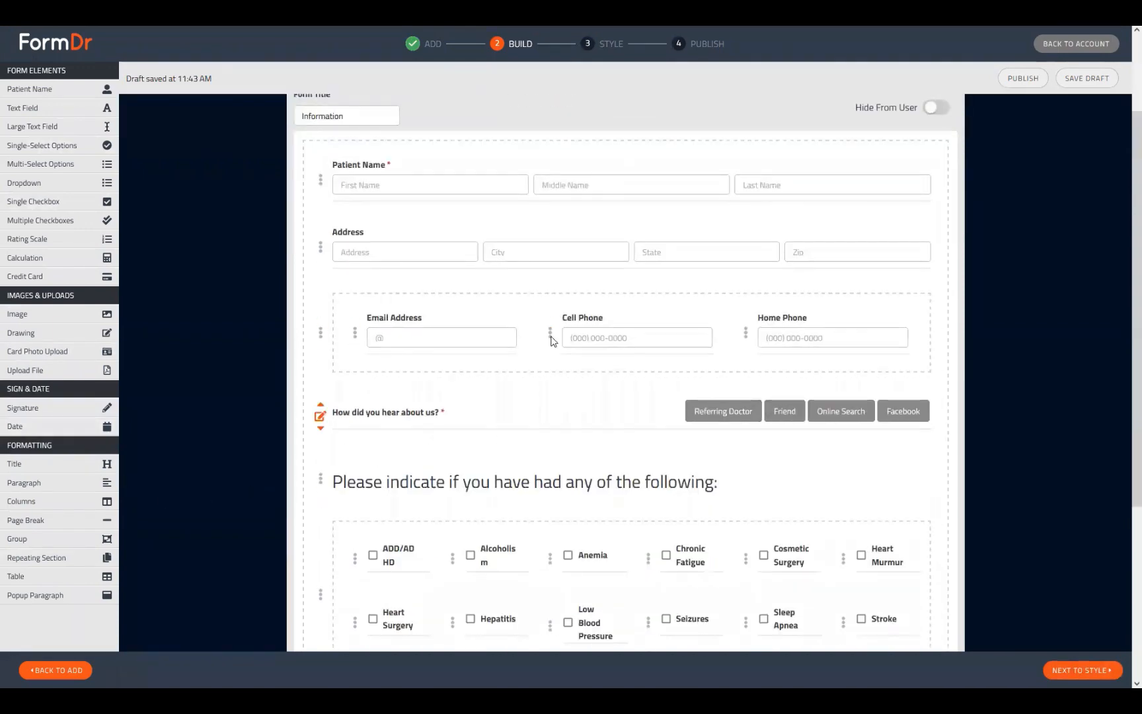
scroll(663, 472, "up", 2)
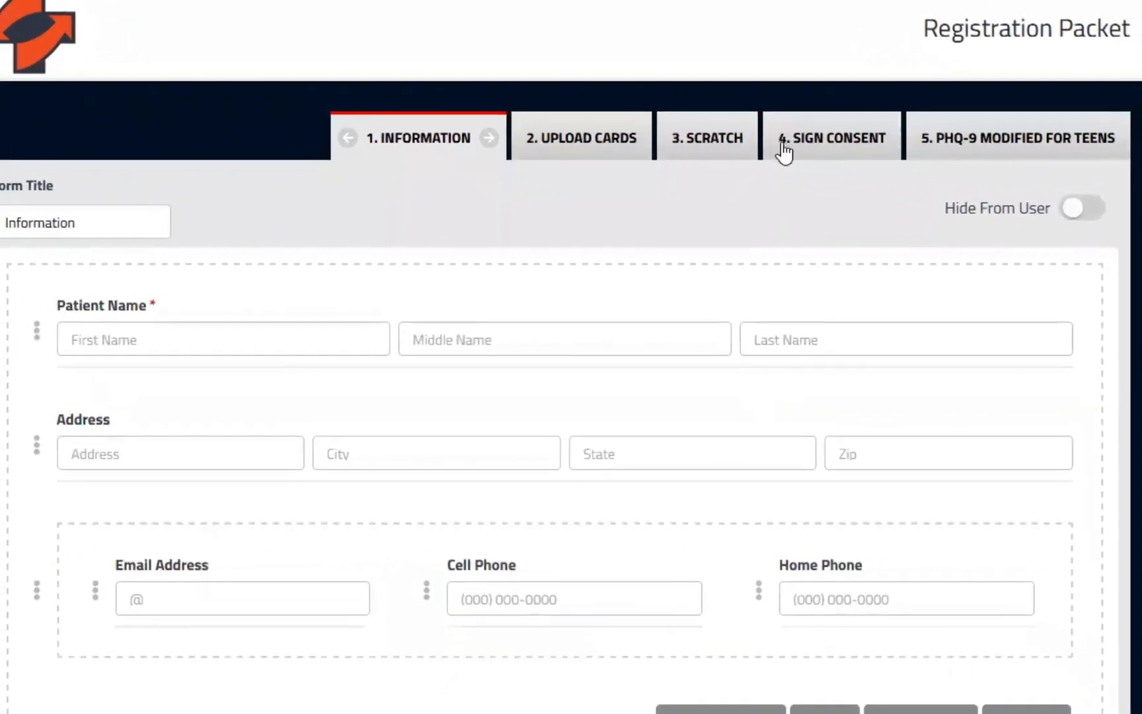
Step: Move the Sign Consent form to second place in the packet, directly after Information
left_click(790, 144)
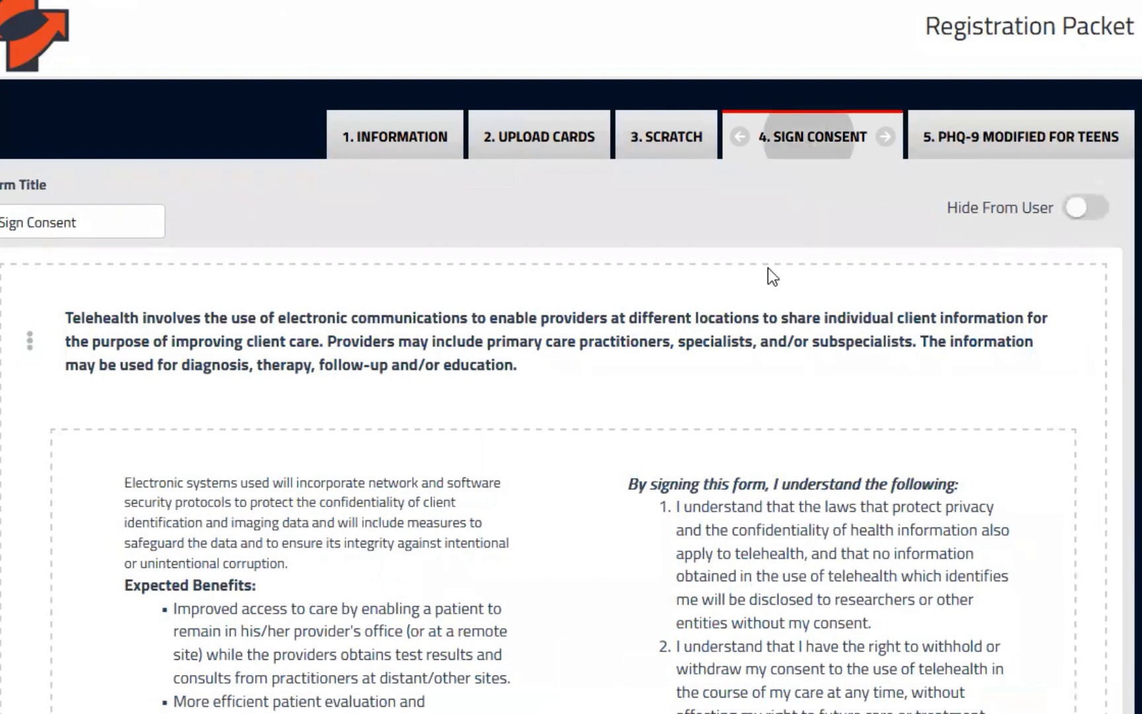
left_click(739, 138)
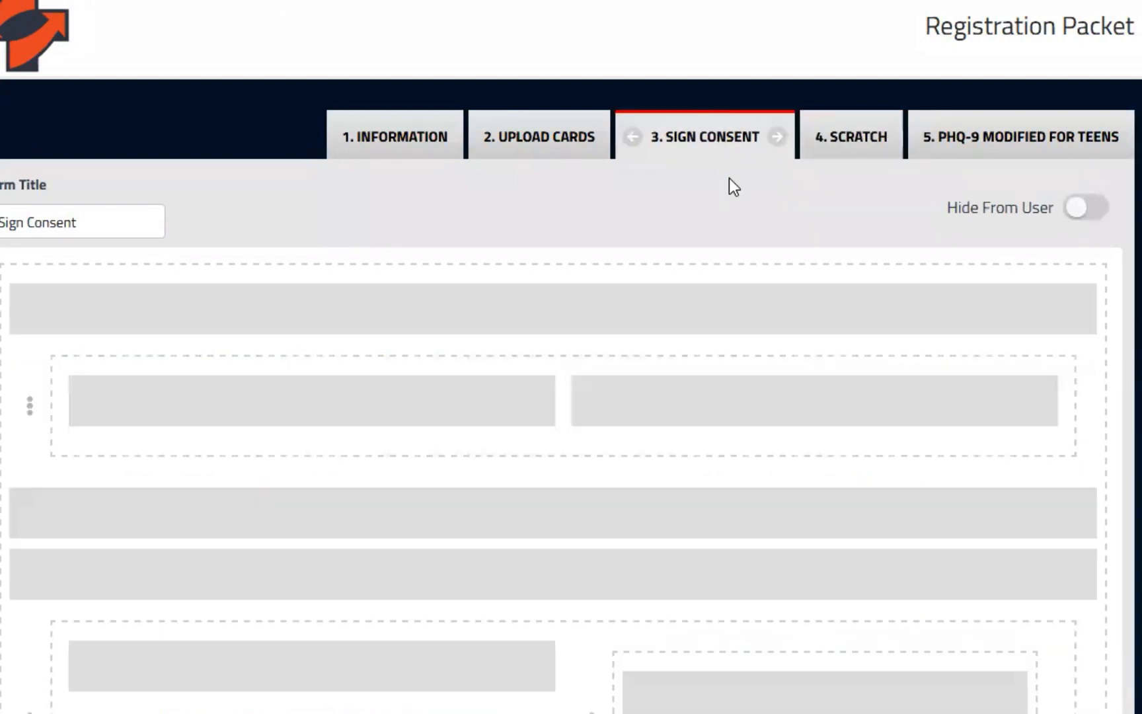
left_click(633, 139)
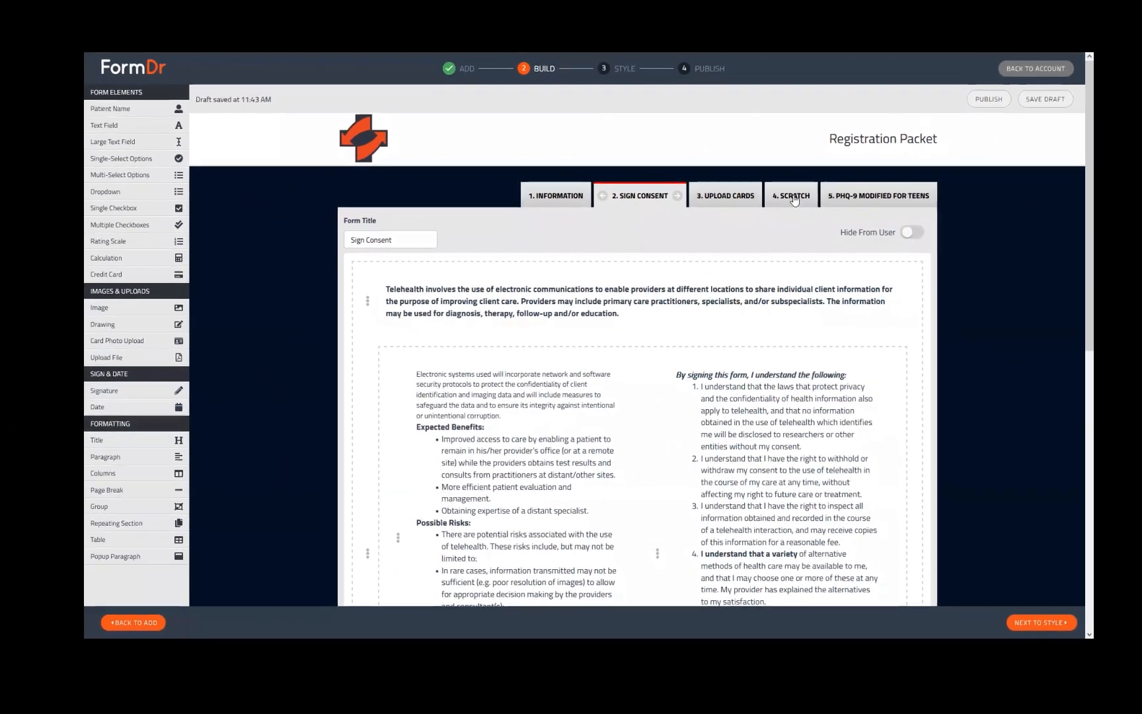
Step: Move the Upload Cards form to the end of the packet, after PHQ-9 Modified for Teens
left_click(814, 175)
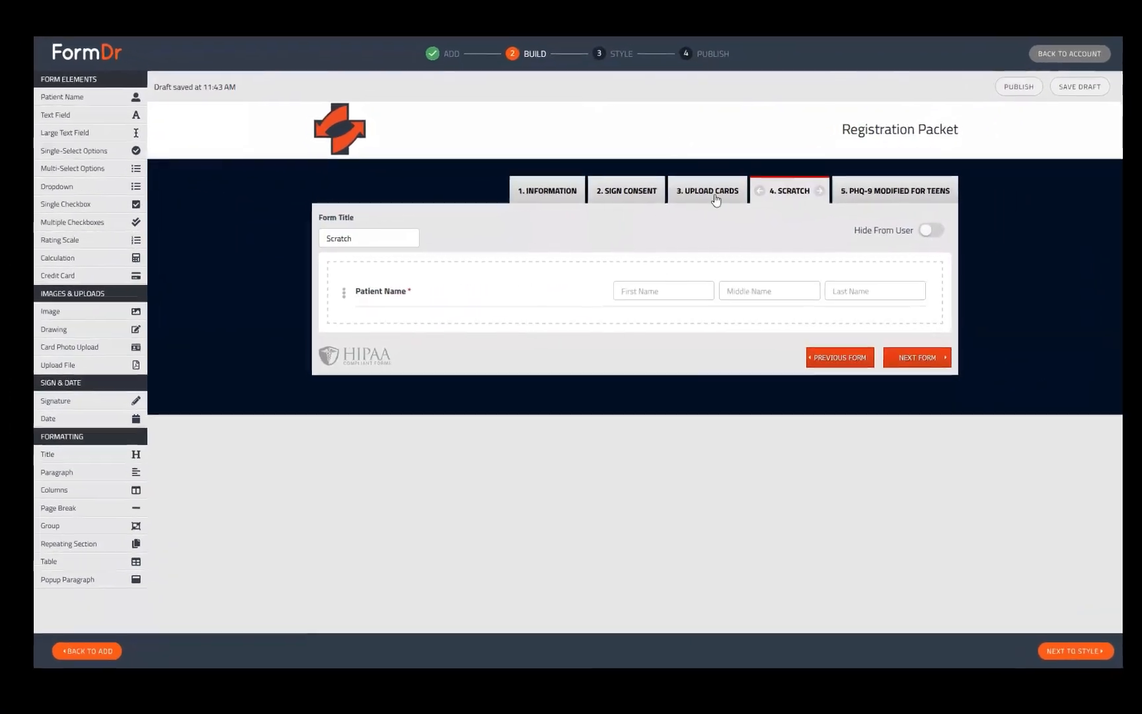
left_click(710, 195)
left_click(755, 191)
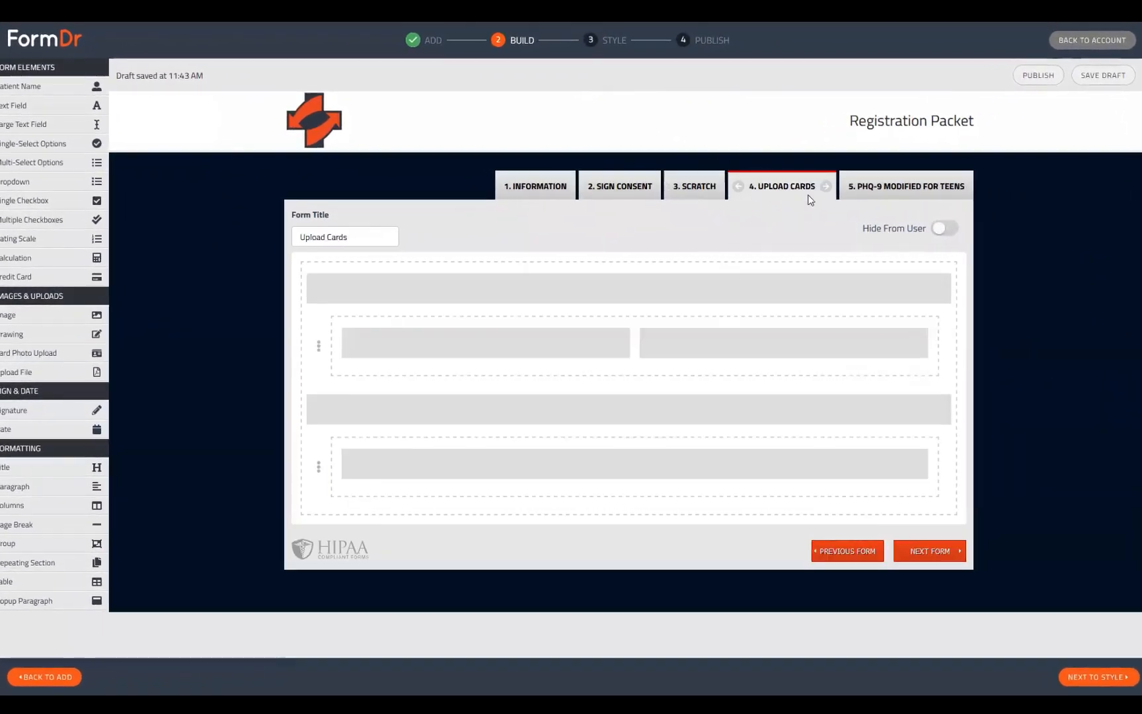
left_click(822, 187)
mouse_move(573, 345)
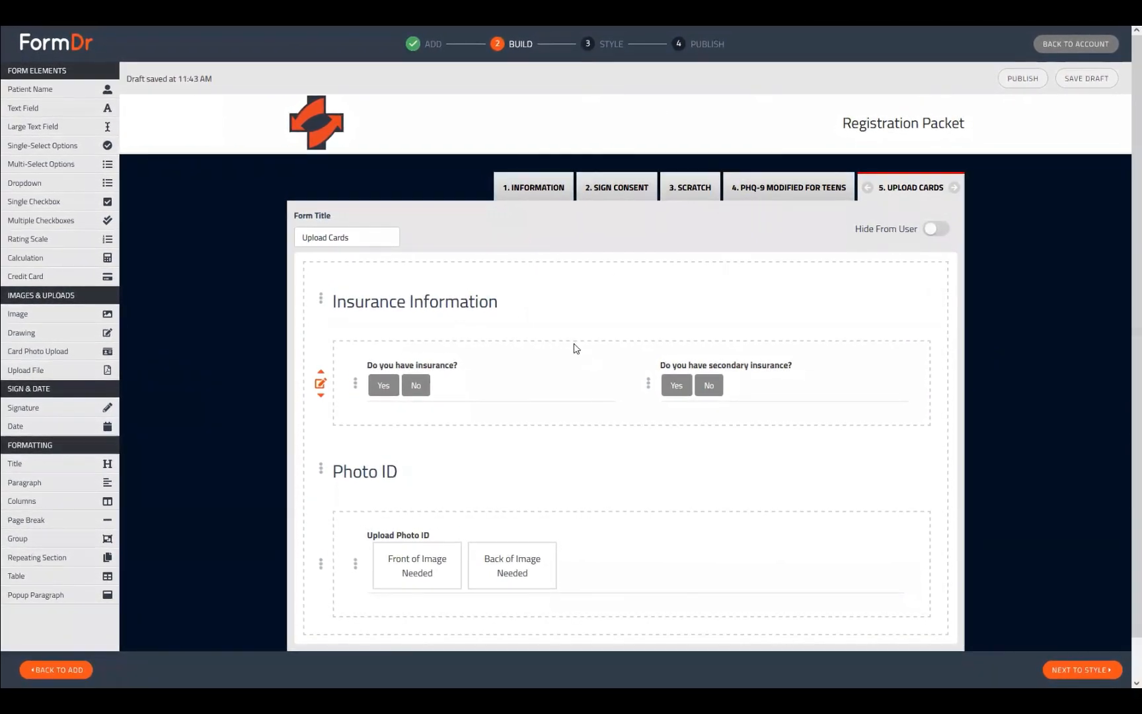
Step: Review the symptom rating table and questions of the PHQ-9 Modified for Teens form
left_click(790, 197)
scroll(732, 426, "down", 5)
scroll(731, 427, "down", 6)
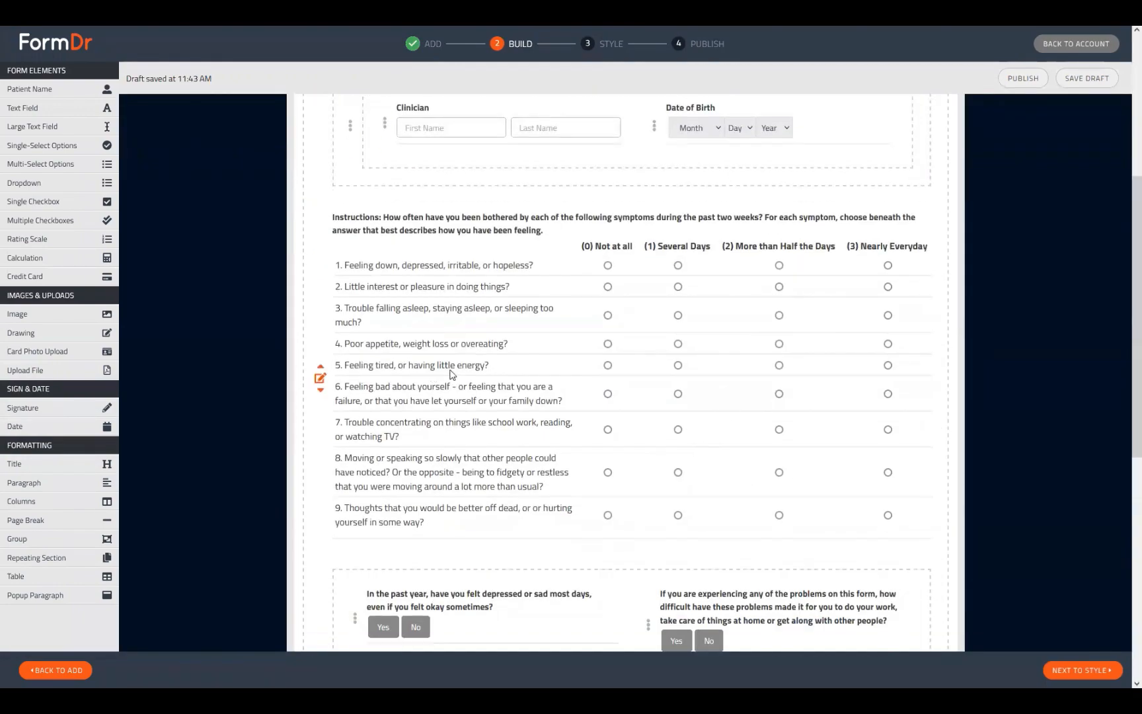
scroll(663, 431, "up", 10)
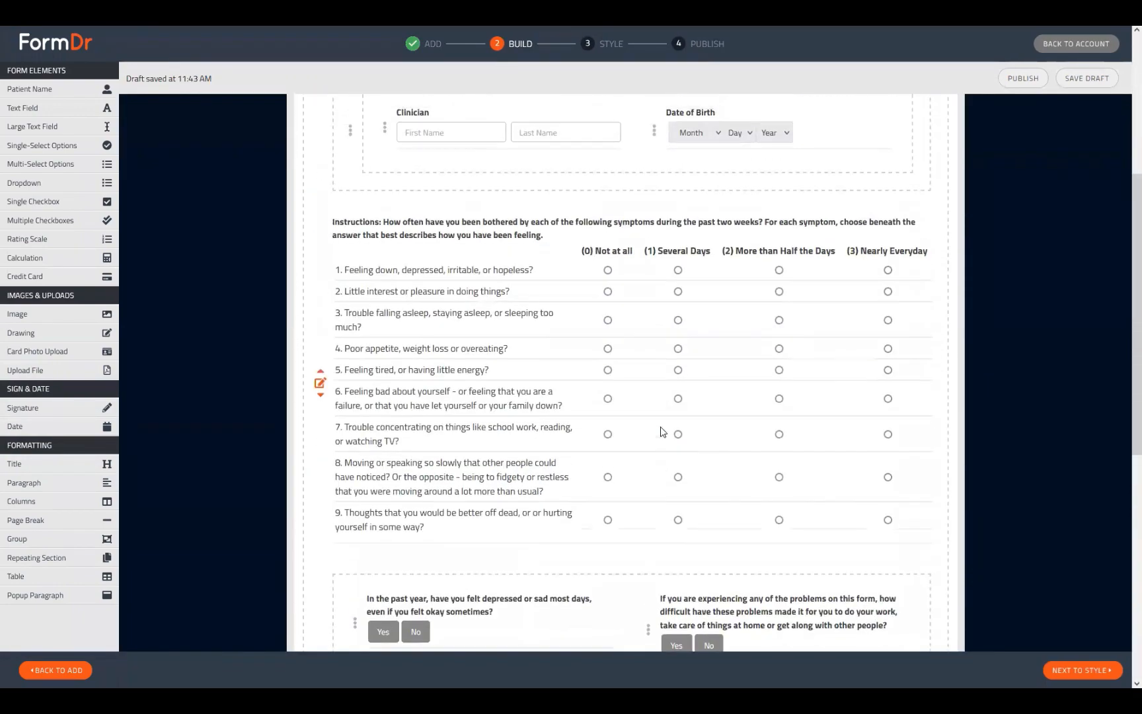
Step: In the Scratch form, place the Patient Name label above its input boxes, and return to the Information form
left_click(694, 192)
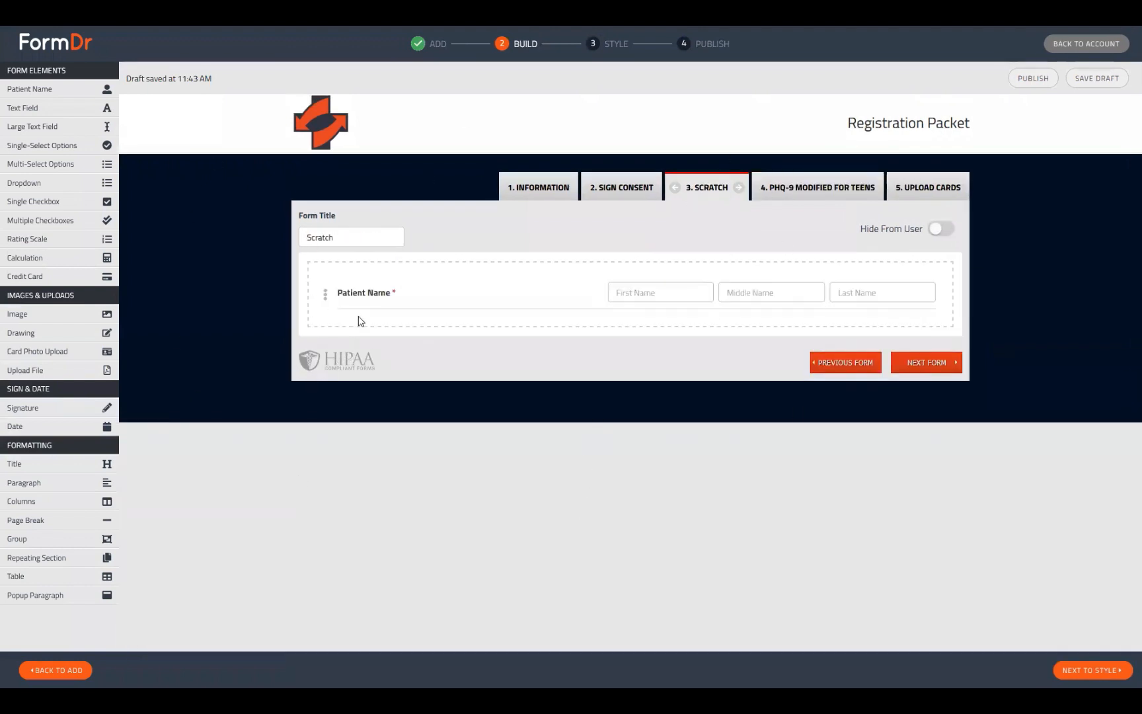
left_click(321, 302)
left_click(310, 304)
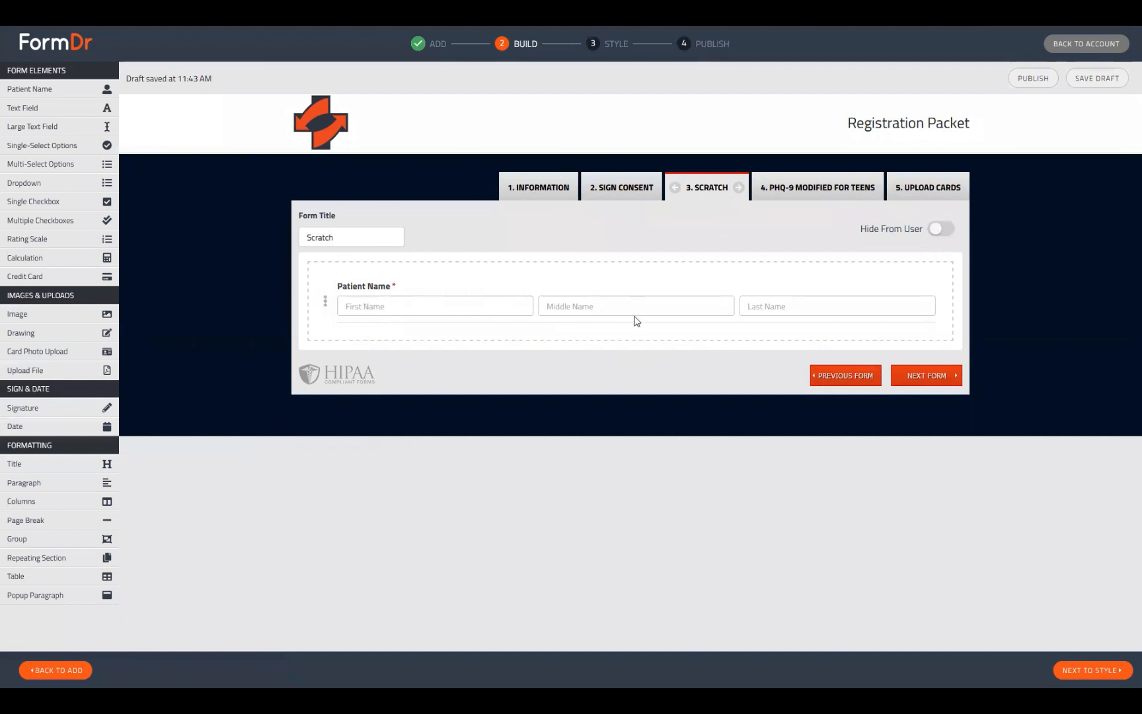
left_click(546, 187)
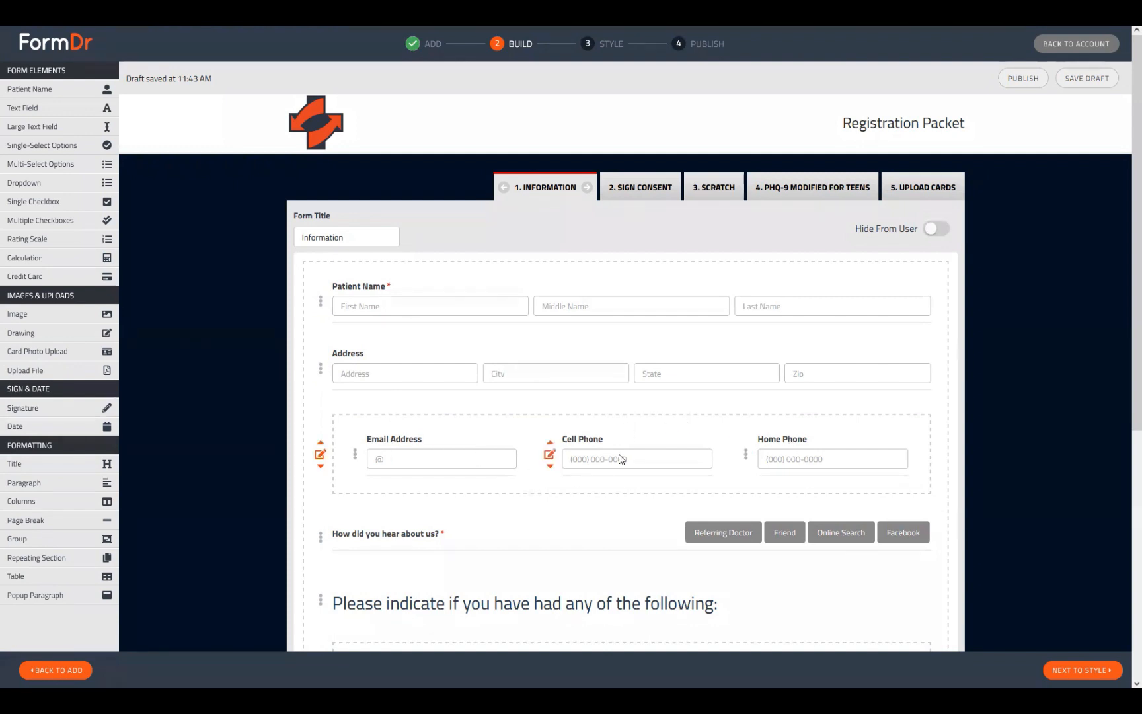
Step: Examine the settings of the Cell Phone field in the Information form, and close them
left_click(550, 454)
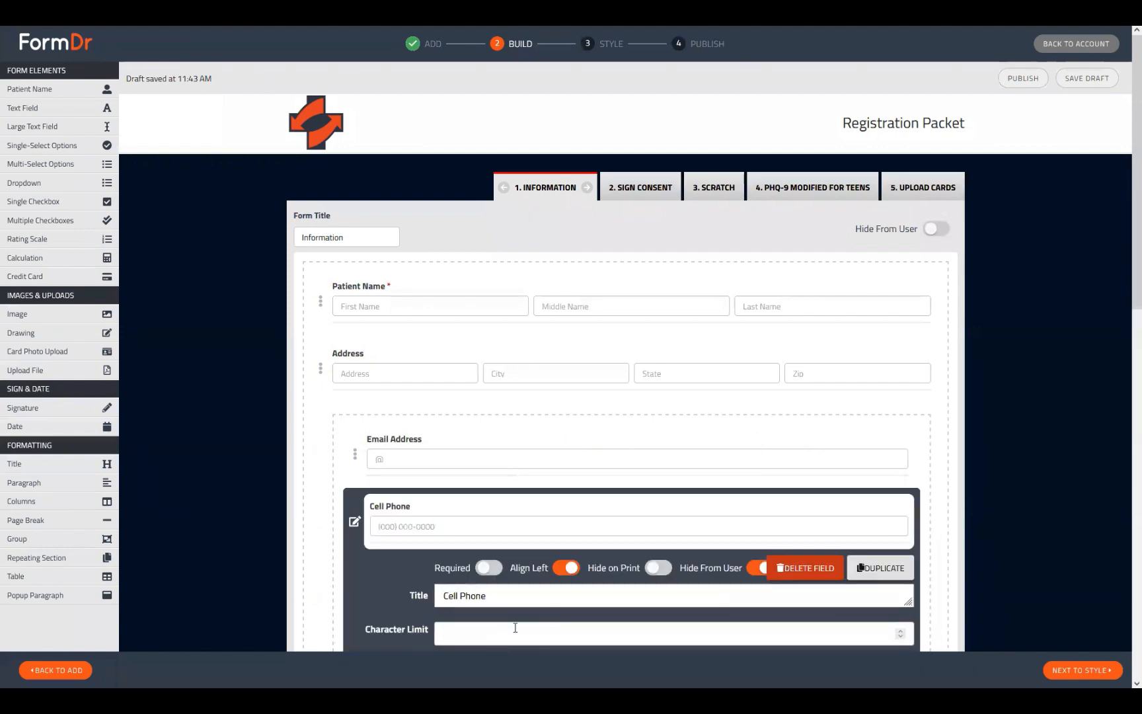
scroll(509, 622, "down", 3)
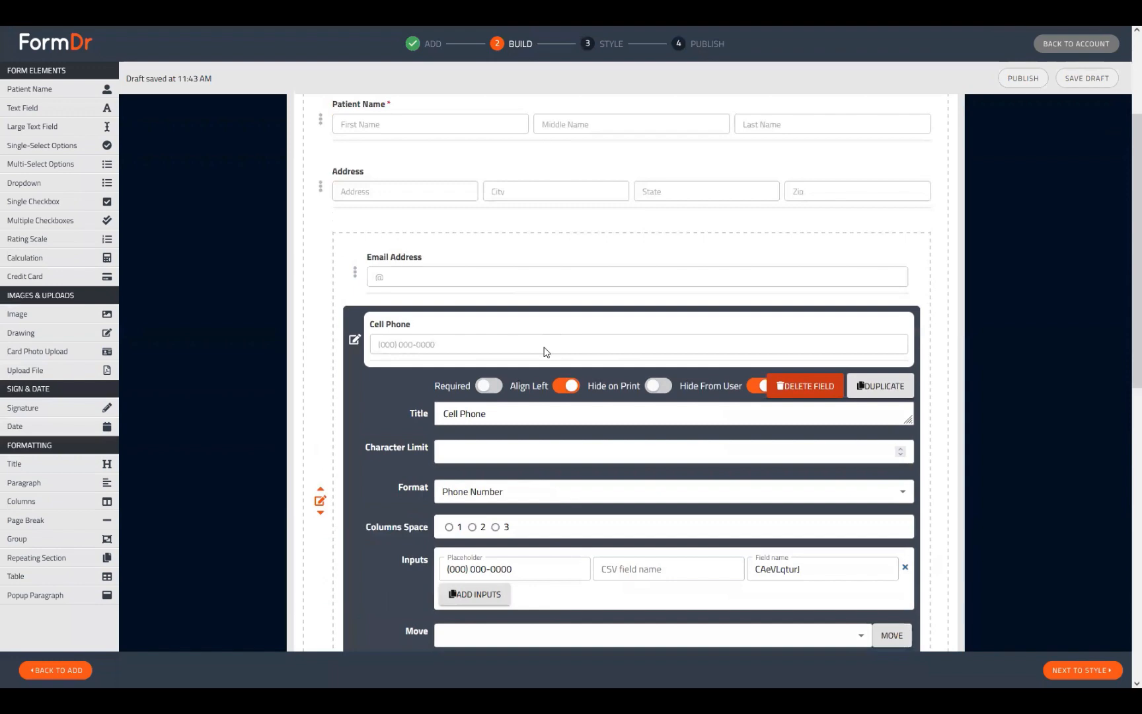
left_click(355, 340)
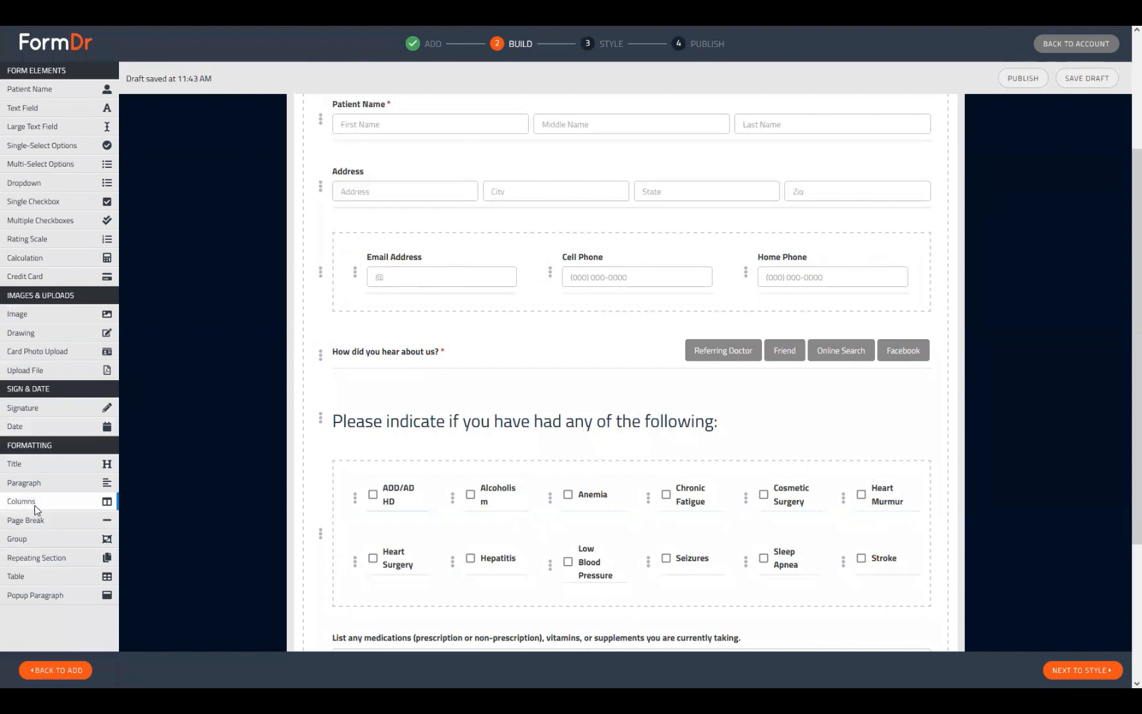
Step: Try a two-column layout for the email and phone fields, and restore the layout to three columns
left_click(318, 273)
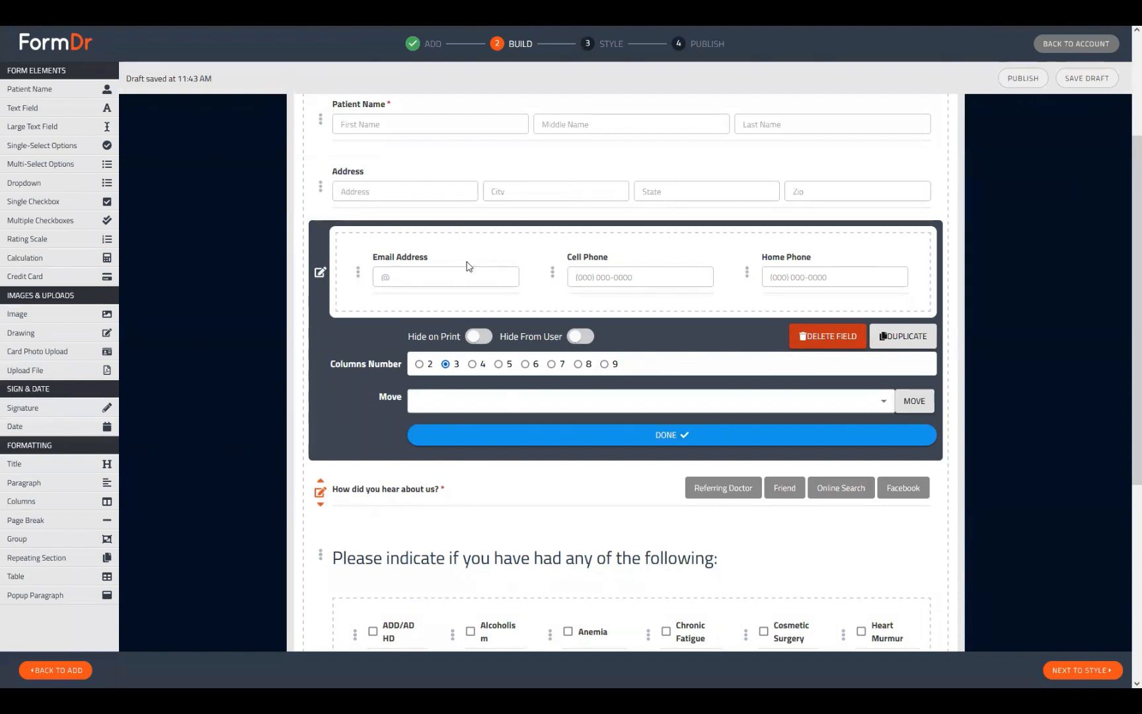
left_click(419, 365)
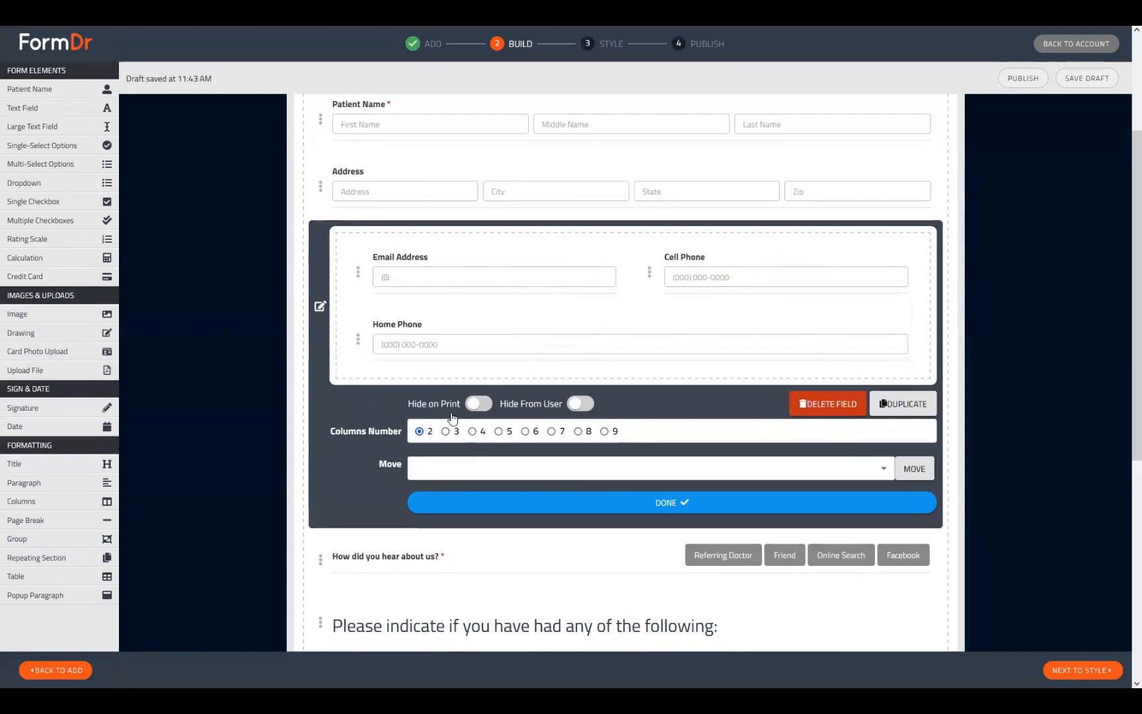
left_click(446, 431)
left_click(480, 430)
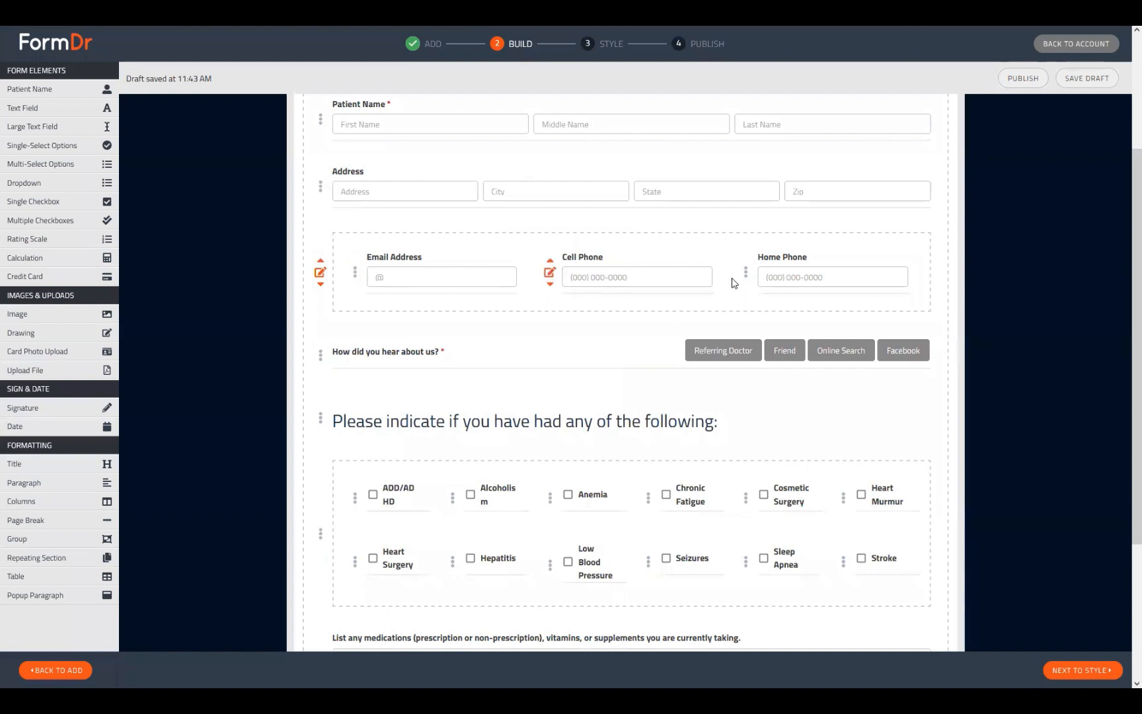
Step: Examine the settings of the Email Address field, and close them
left_click(354, 273)
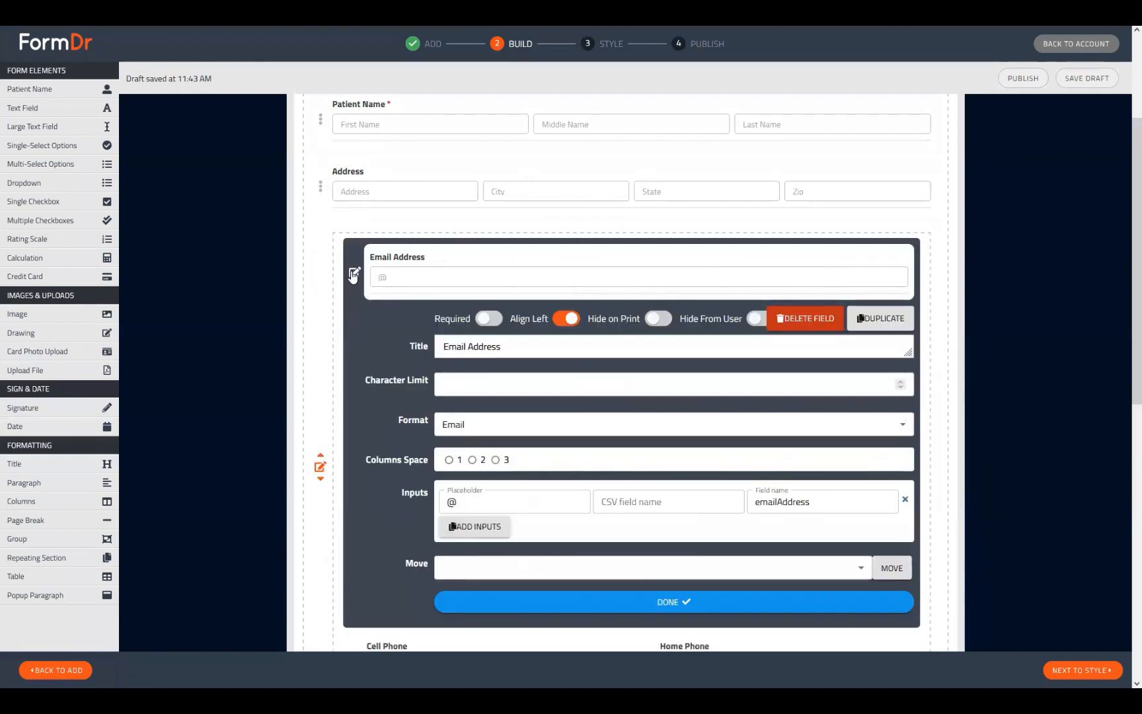
left_click(355, 274)
scroll(319, 548, "up", 3)
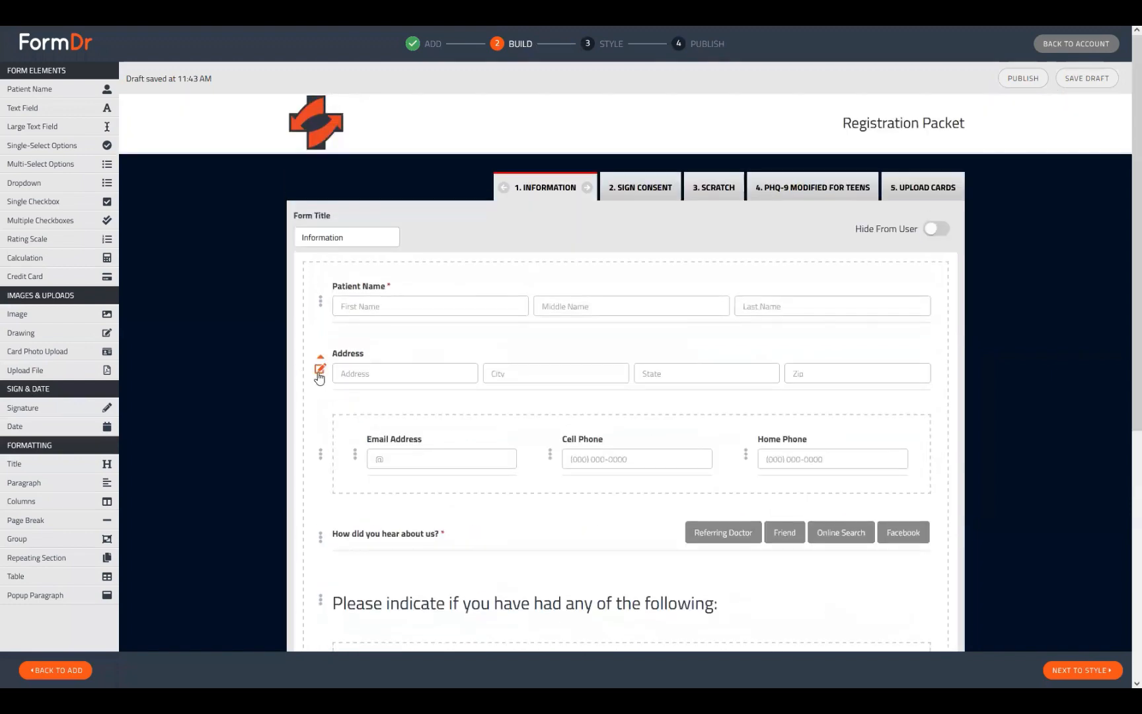
Step: Examine the Address field's title and the placeholders and field names of its address, city, state and zip inputs
left_click(320, 370)
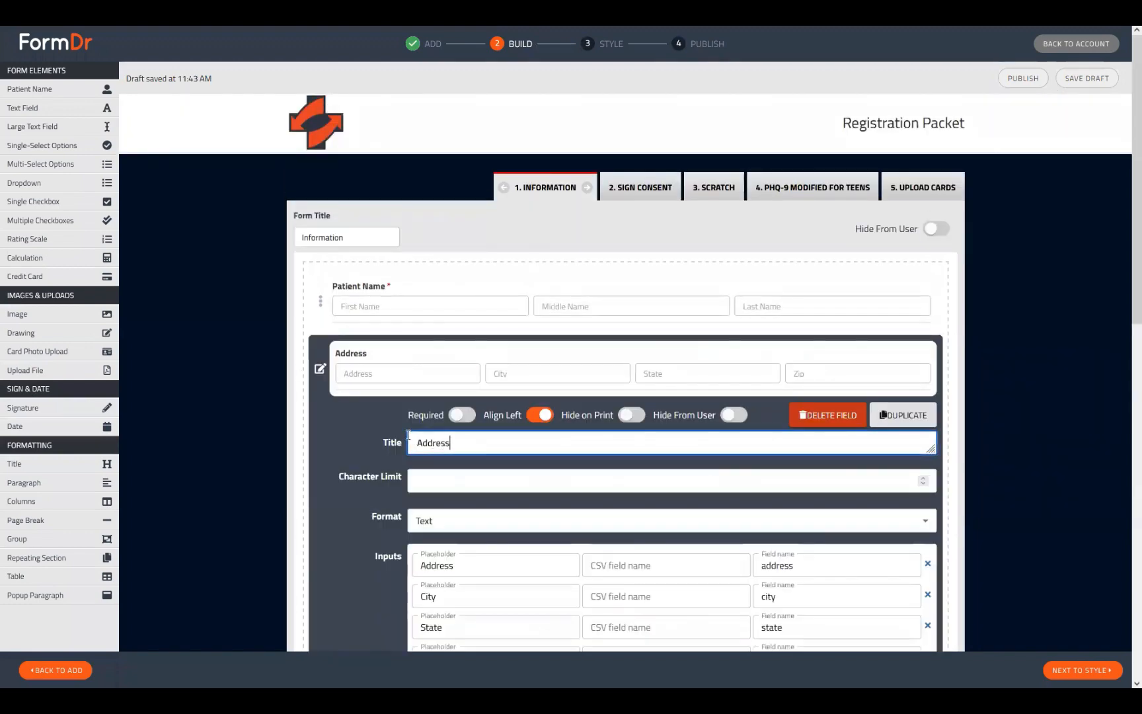
left_click_drag(482, 444, 408, 448)
left_click(413, 445)
scroll(480, 506, "down", 3)
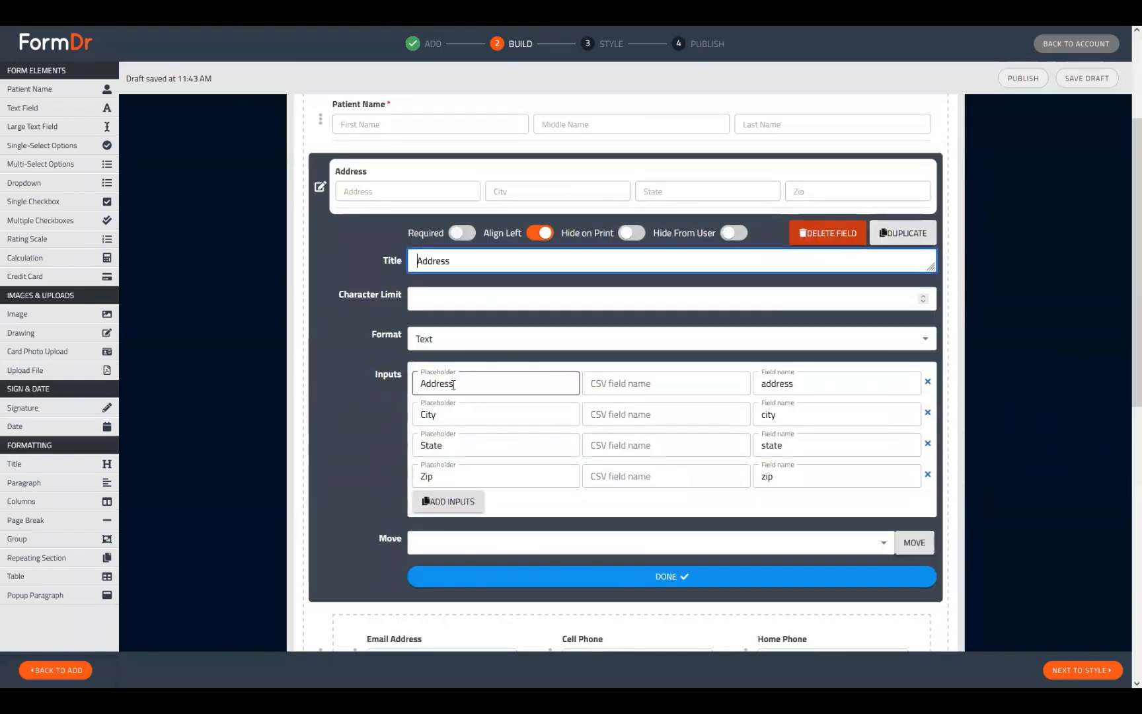
left_click(436, 384)
left_click_drag(454, 383, 399, 377)
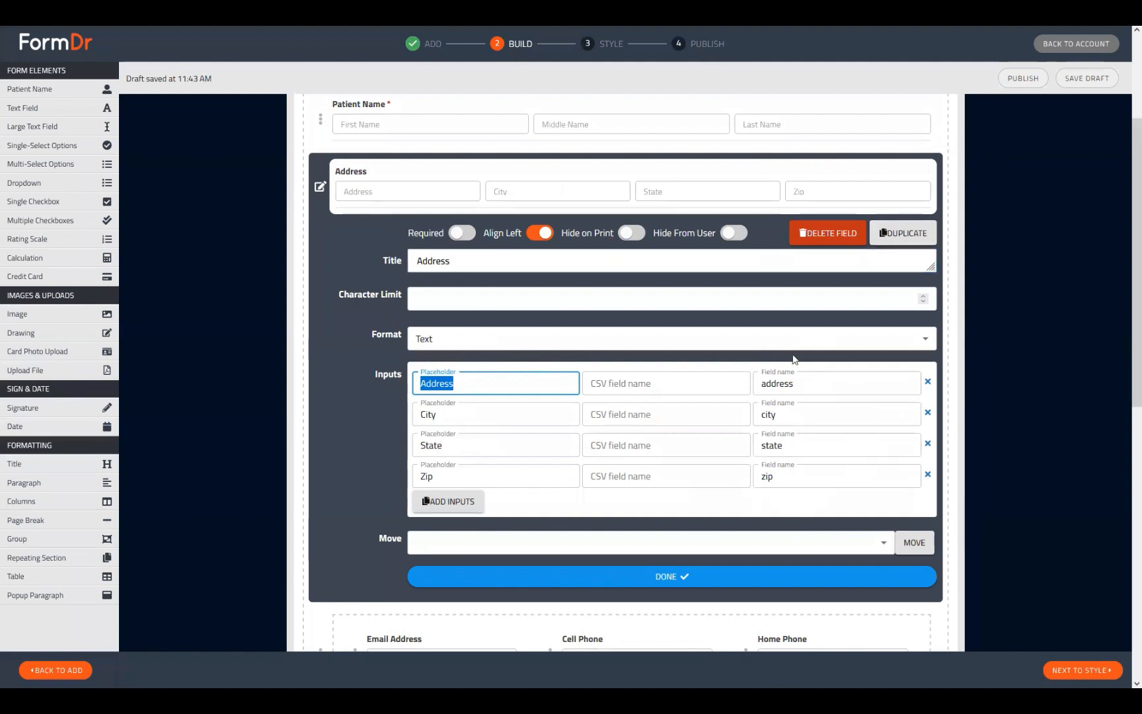
left_click(807, 383)
double_click(808, 383)
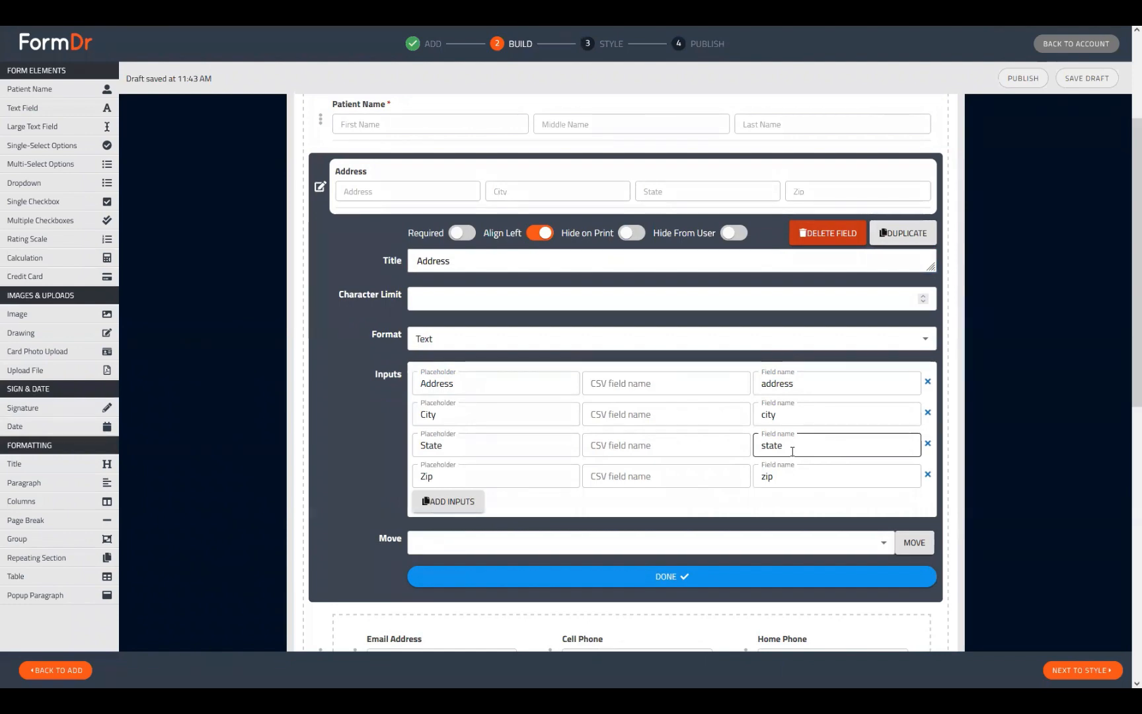
Step: Examine the Patient Name field's settings and the locked field names of its three inputs, and close them
left_click(320, 121)
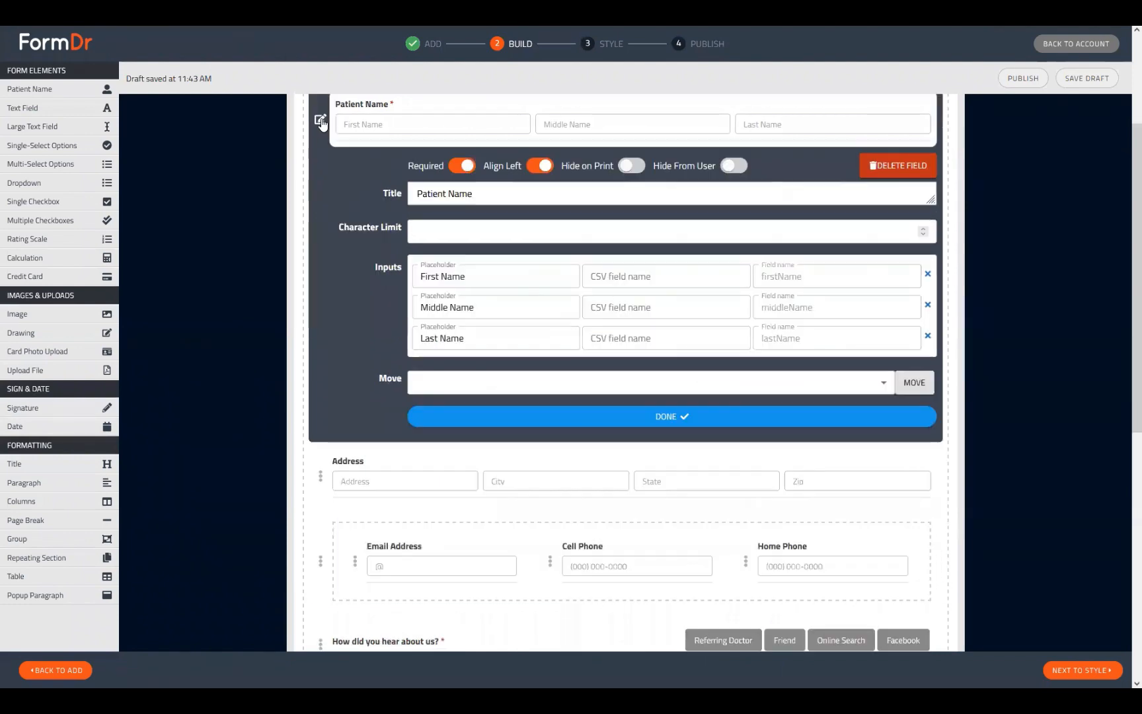
left_click_drag(809, 279, 754, 280)
left_click_drag(822, 305, 717, 302)
left_click_drag(822, 332, 741, 337)
left_click(789, 283)
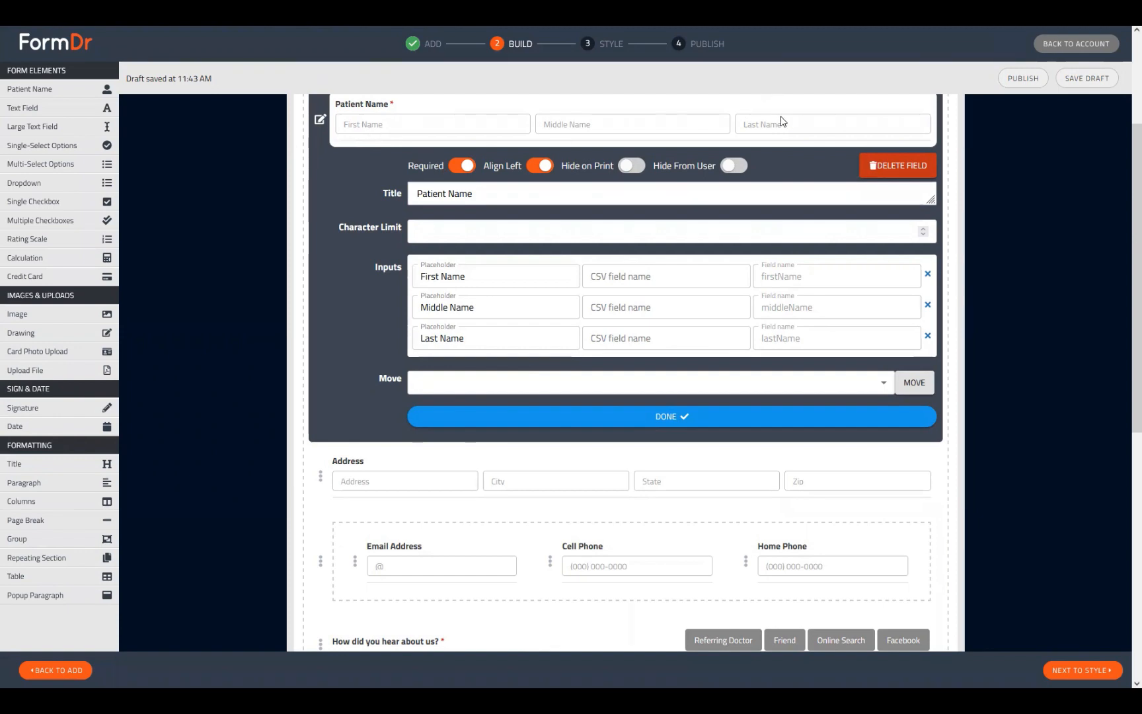
left_click(552, 416)
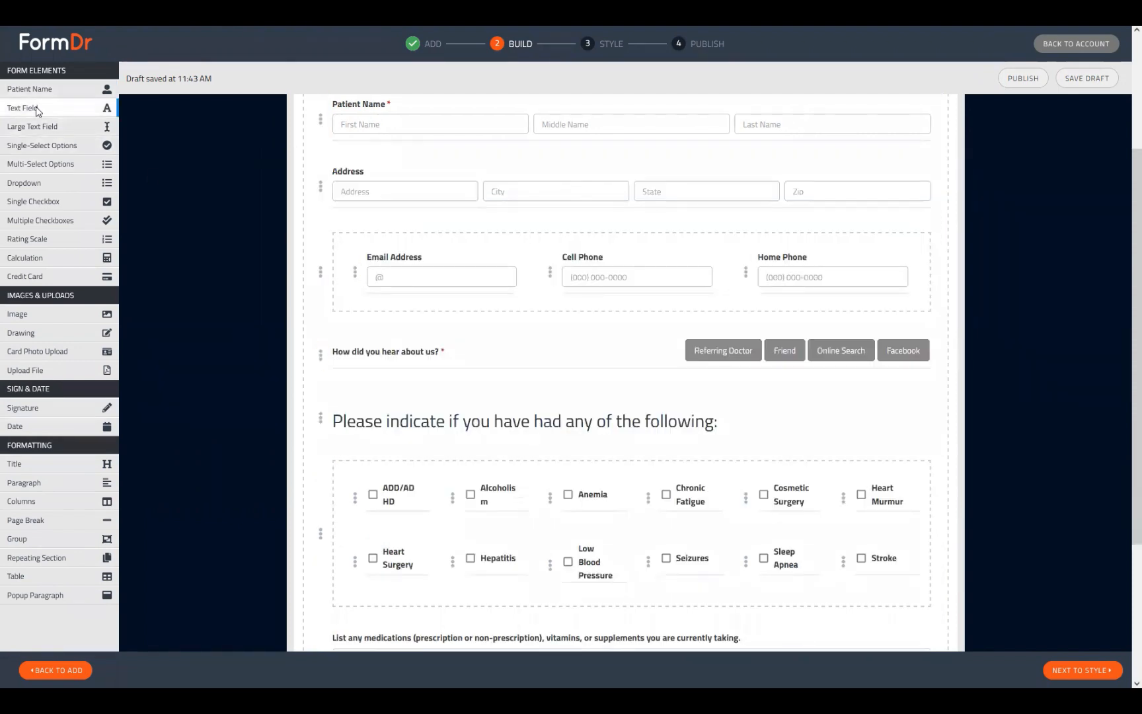
Step: Add a text field between Patient Name and Address, and give it two additional inputs
left_click_drag(109, 111, 395, 240)
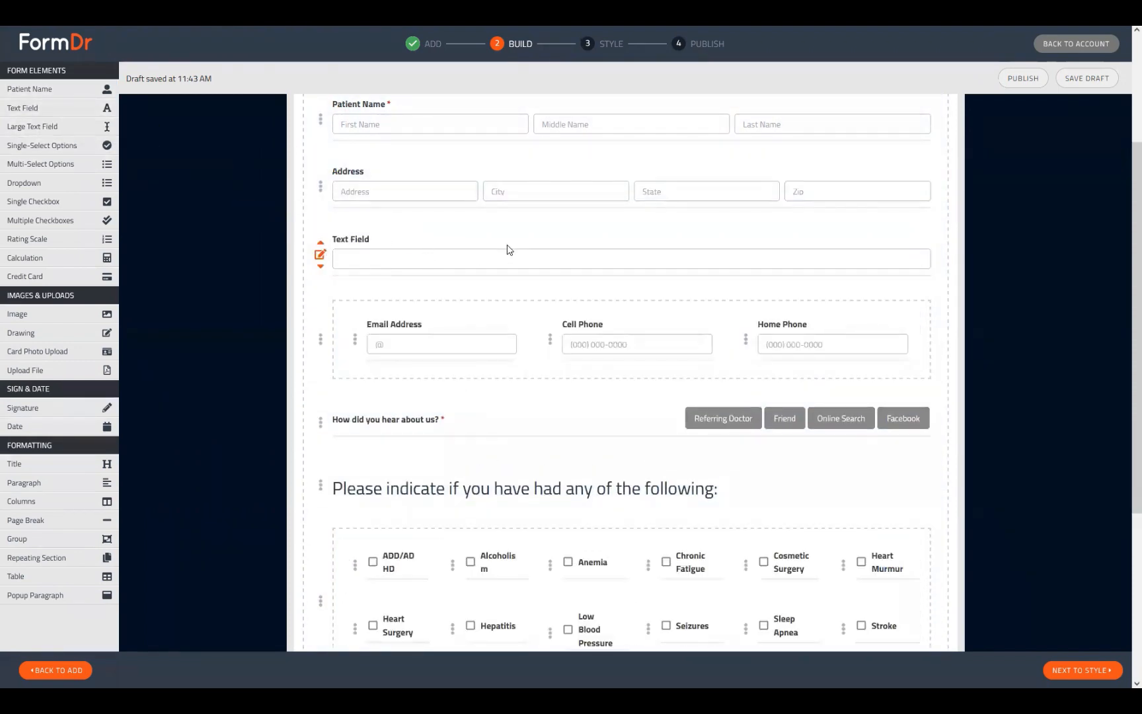
left_click_drag(329, 193, 380, 158)
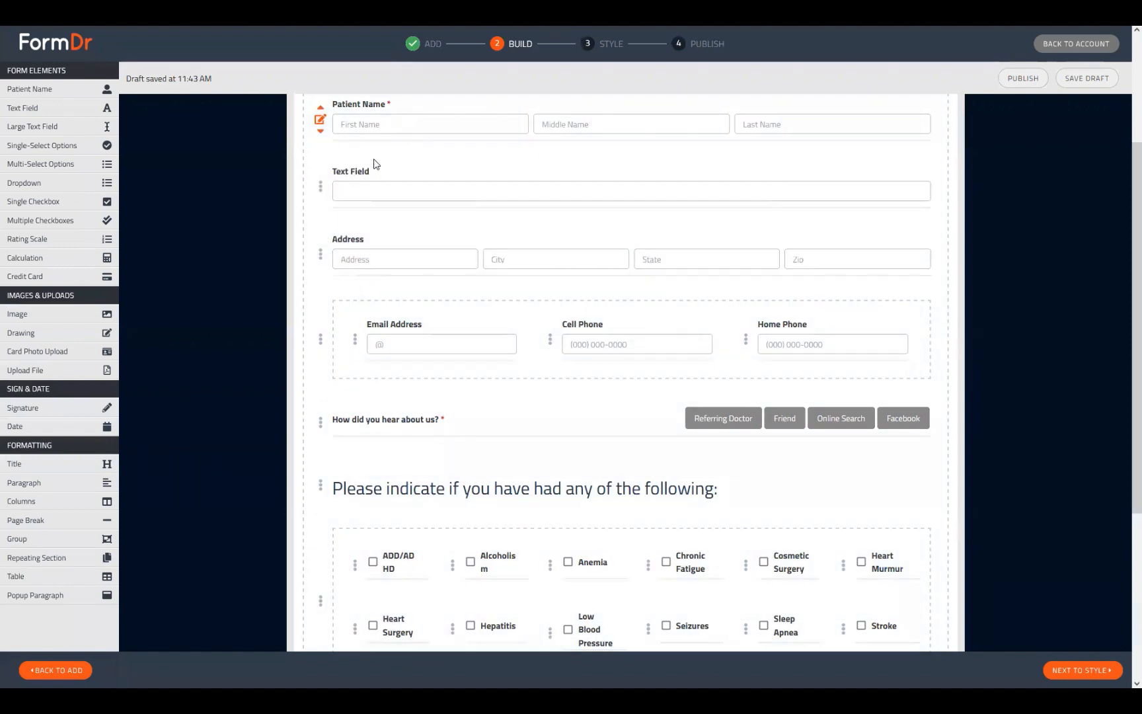
left_click(320, 187)
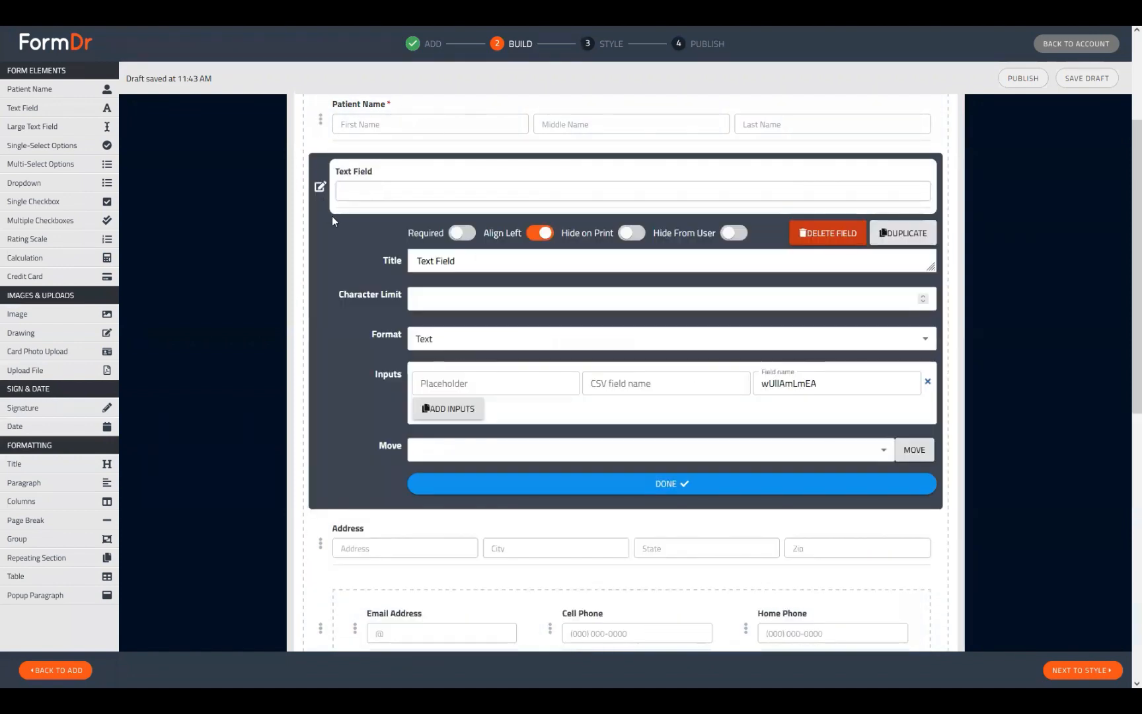
scroll(339, 232, "up", 1)
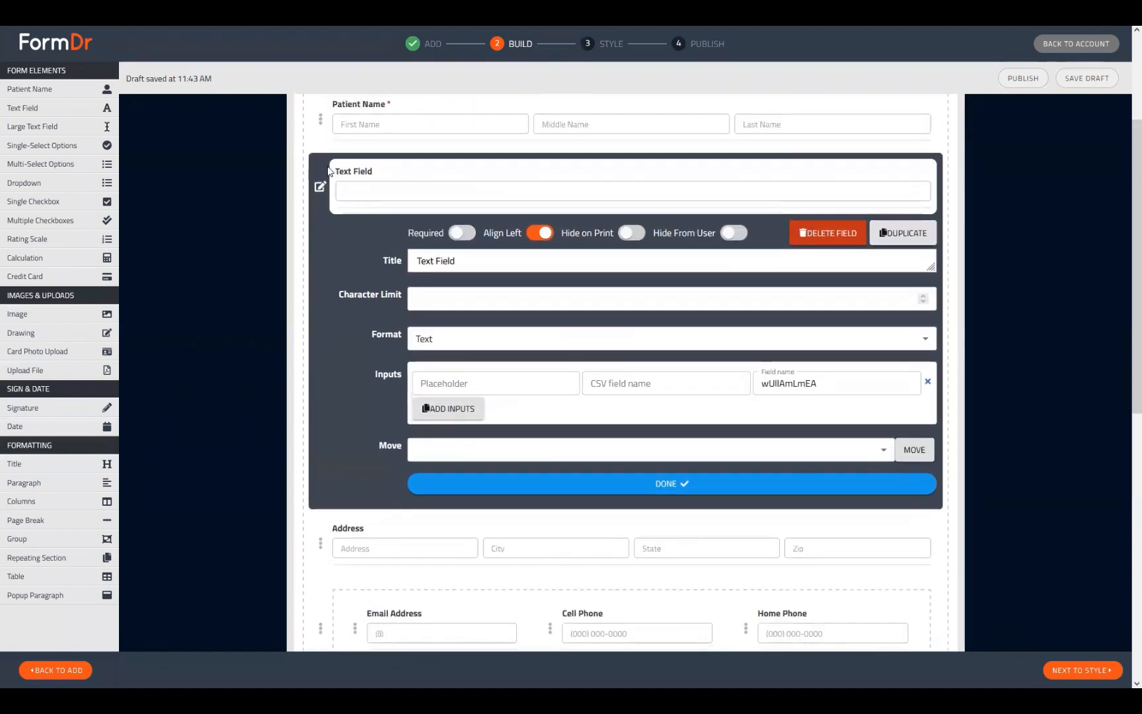
left_click(450, 408)
left_click(449, 440)
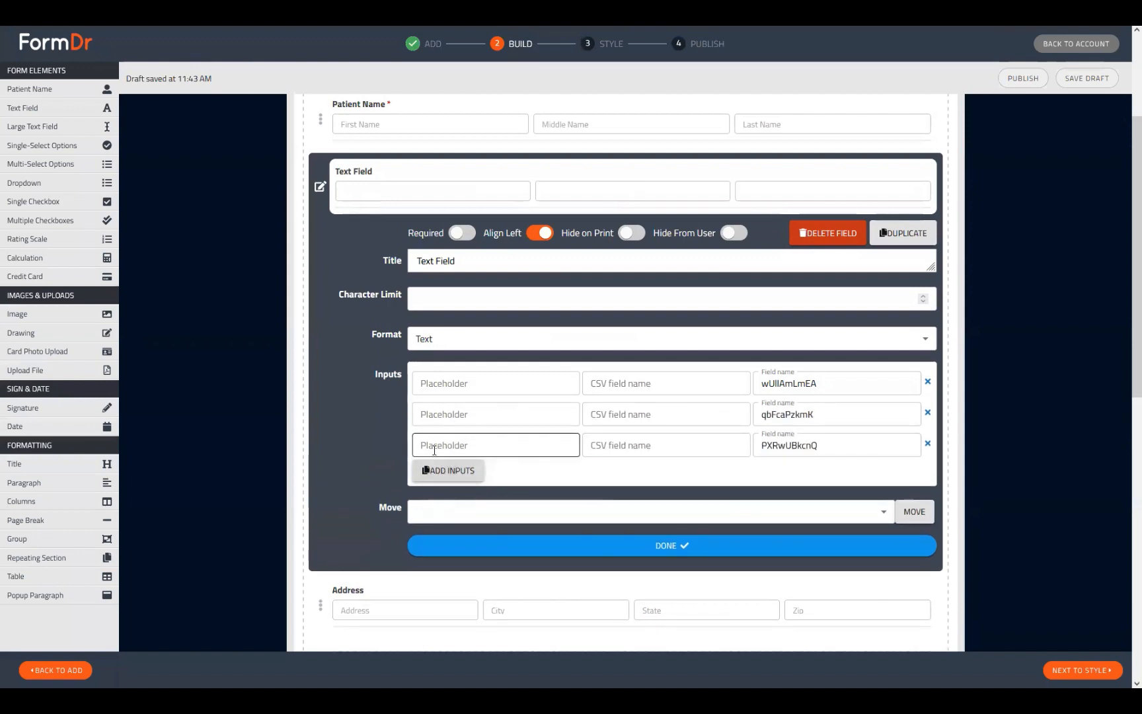
Step: Set the new text field's placeholders to First Name, Middle Name and Last Name, and title the field Parent Name
left_click(461, 390)
left_click(478, 391)
type("F")
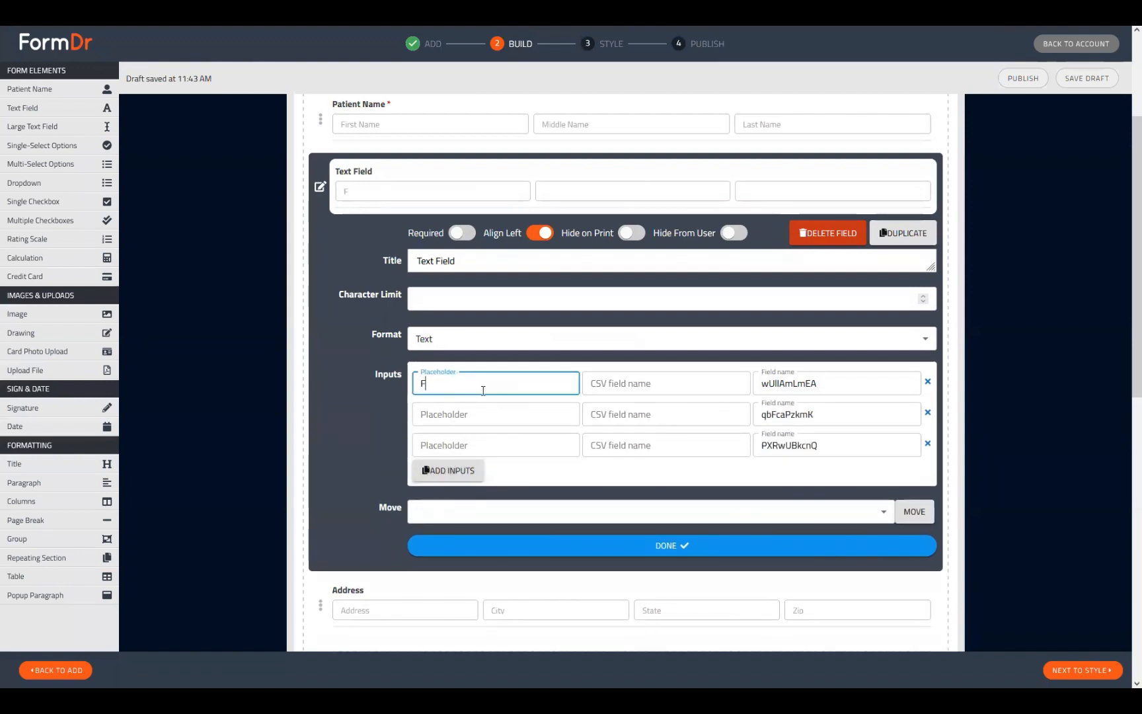
type("irst Name")
key("Tab")
key("Tab")
key("Tab")
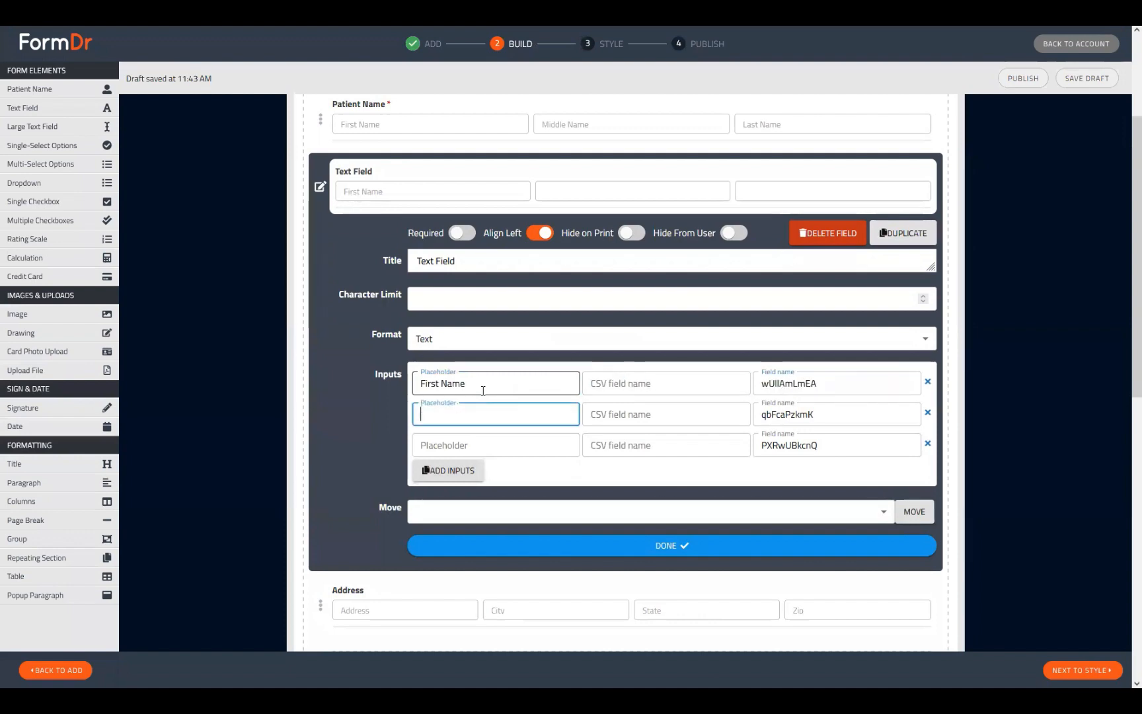
type("Middle Name")
key("Tab")
key("Tab")
key("Tab")
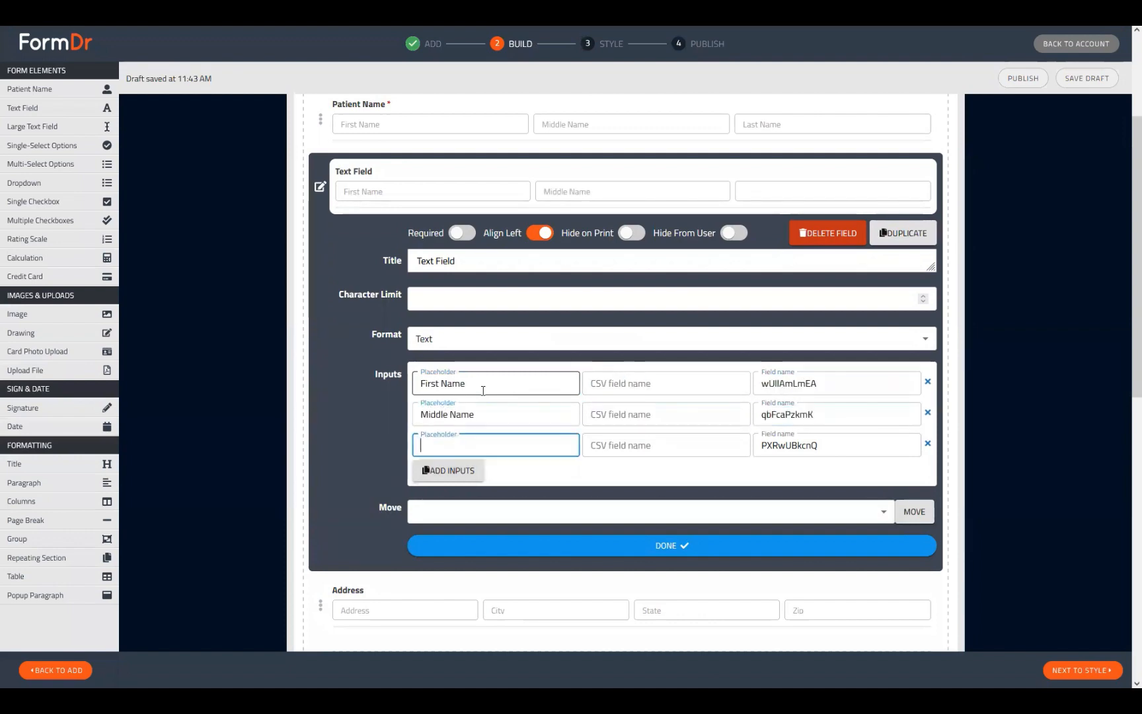
type("Last Name")
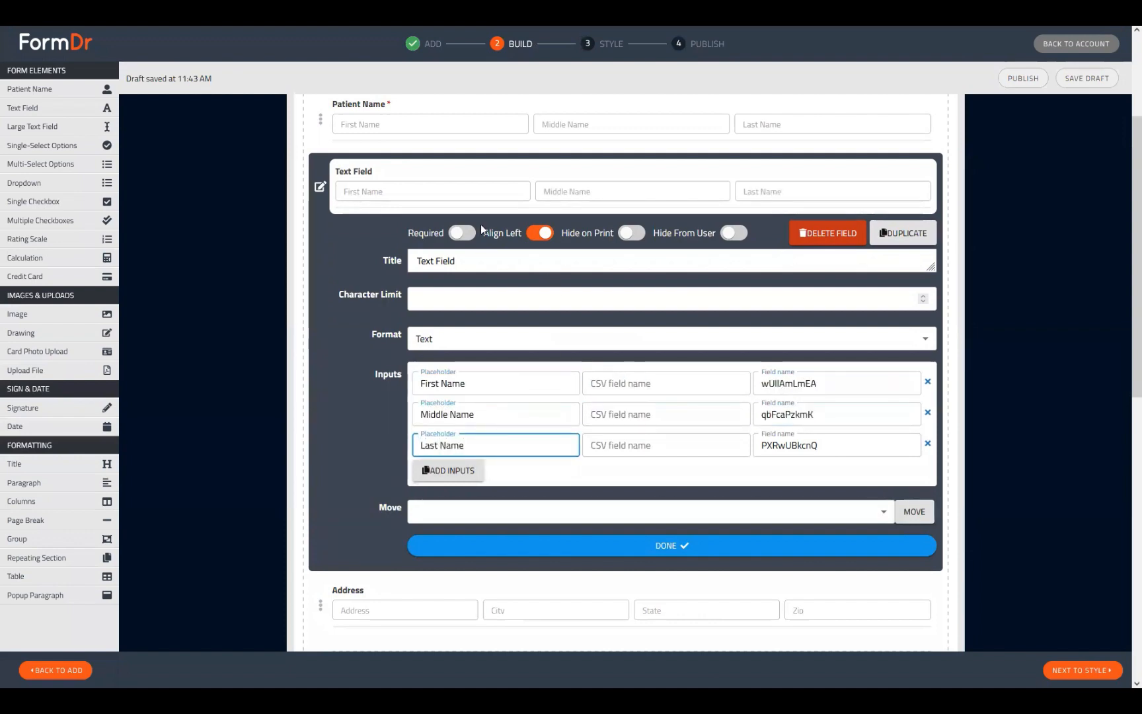
left_click_drag(456, 260, 262, 260)
type("Parent Name")
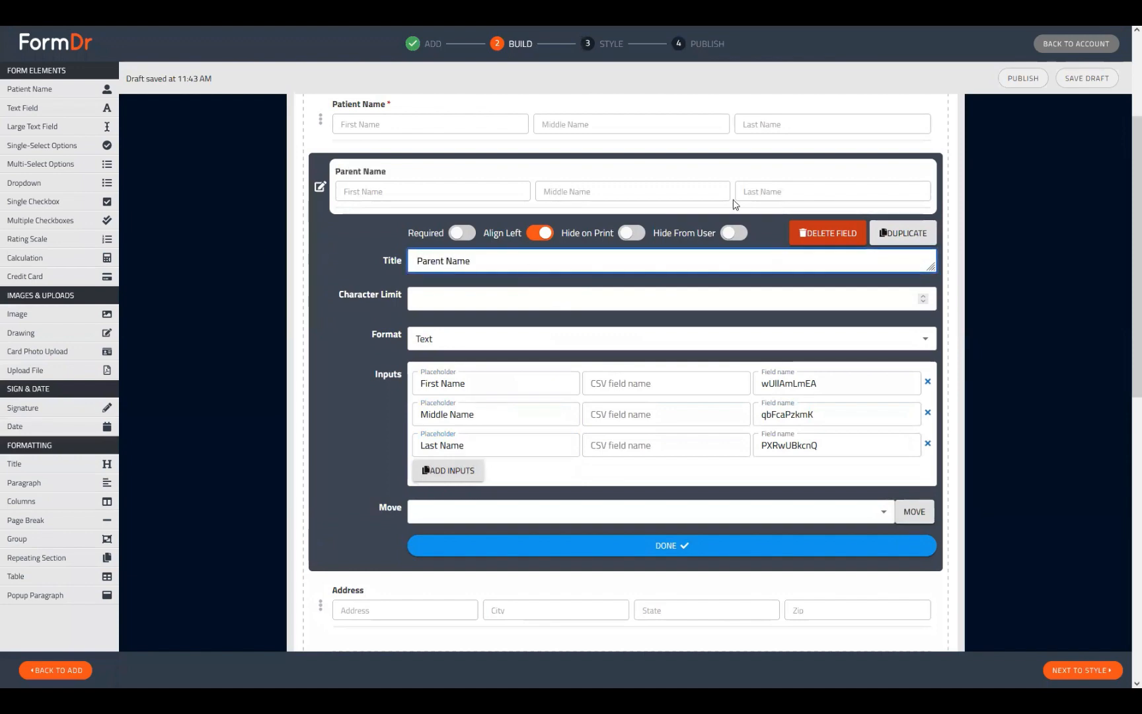
scroll(630, 245, "up", 2)
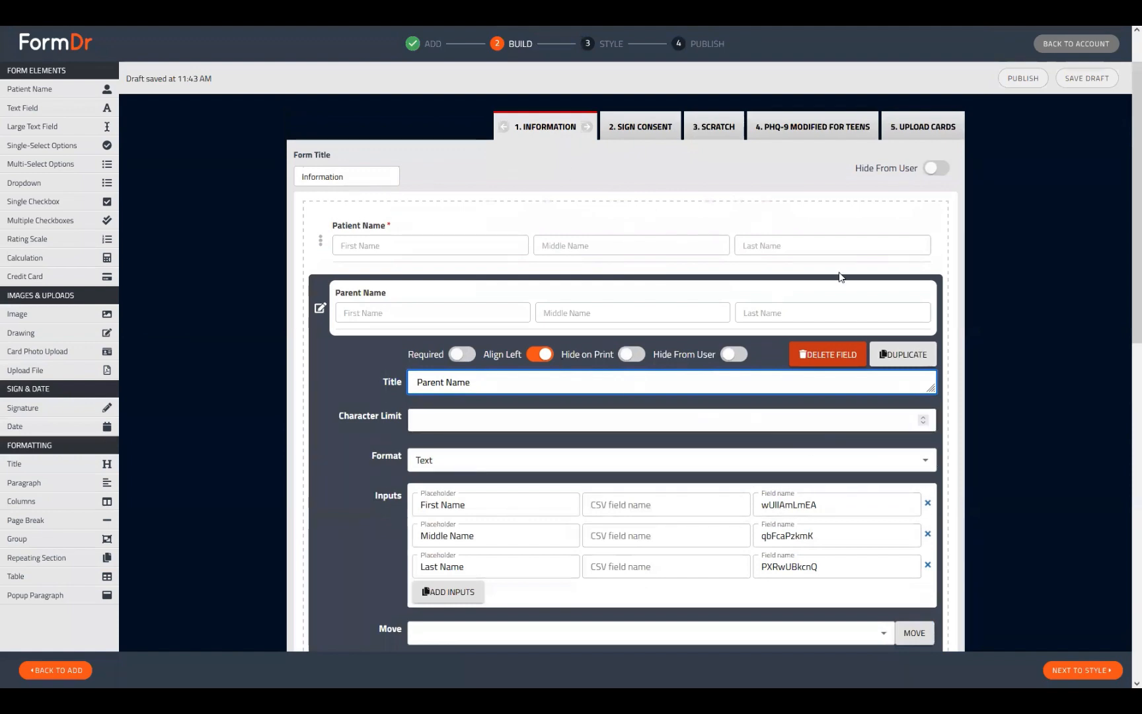
left_click(462, 354)
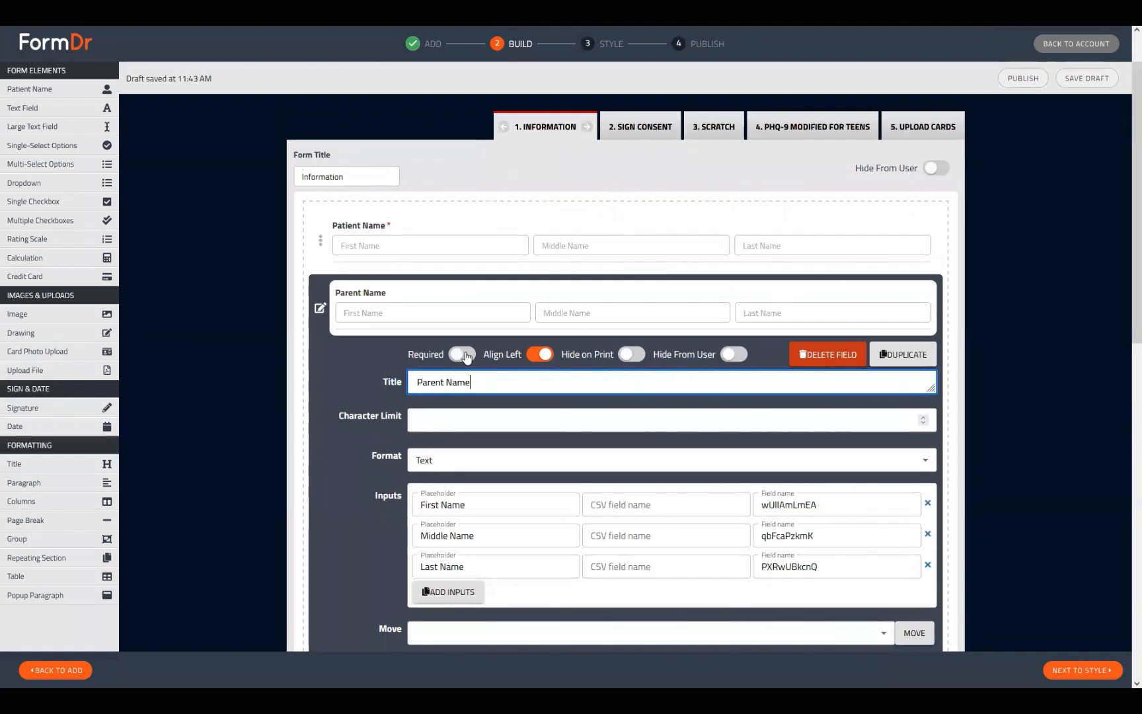
left_click(462, 354)
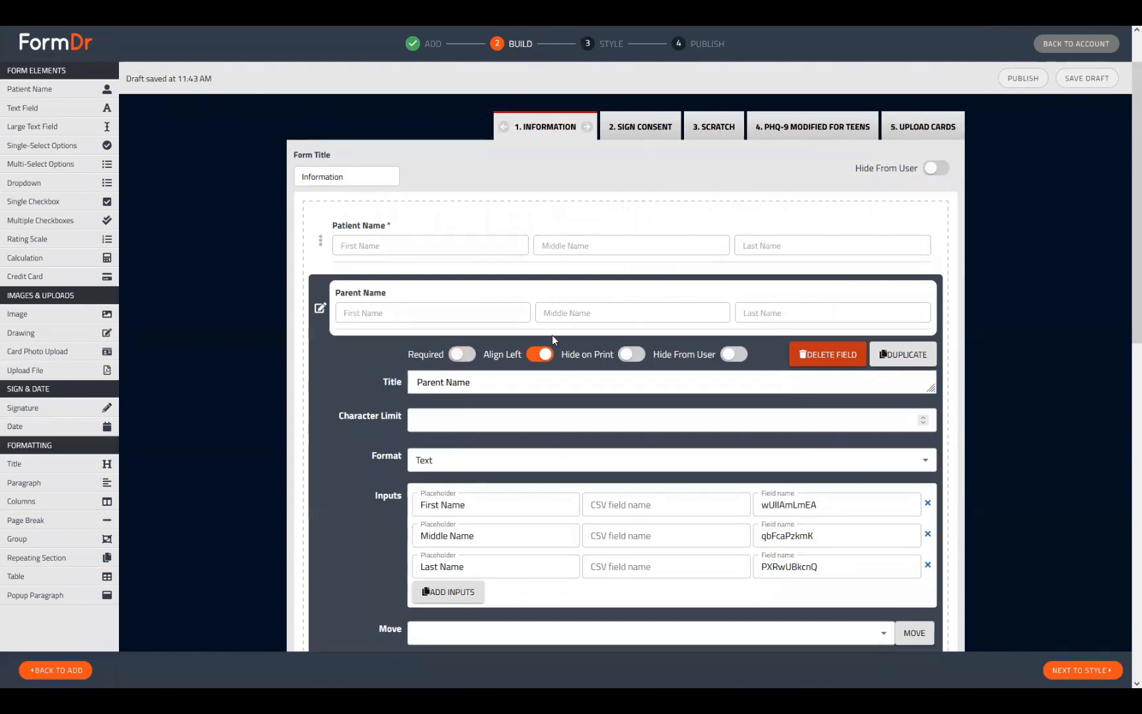
left_click(320, 308)
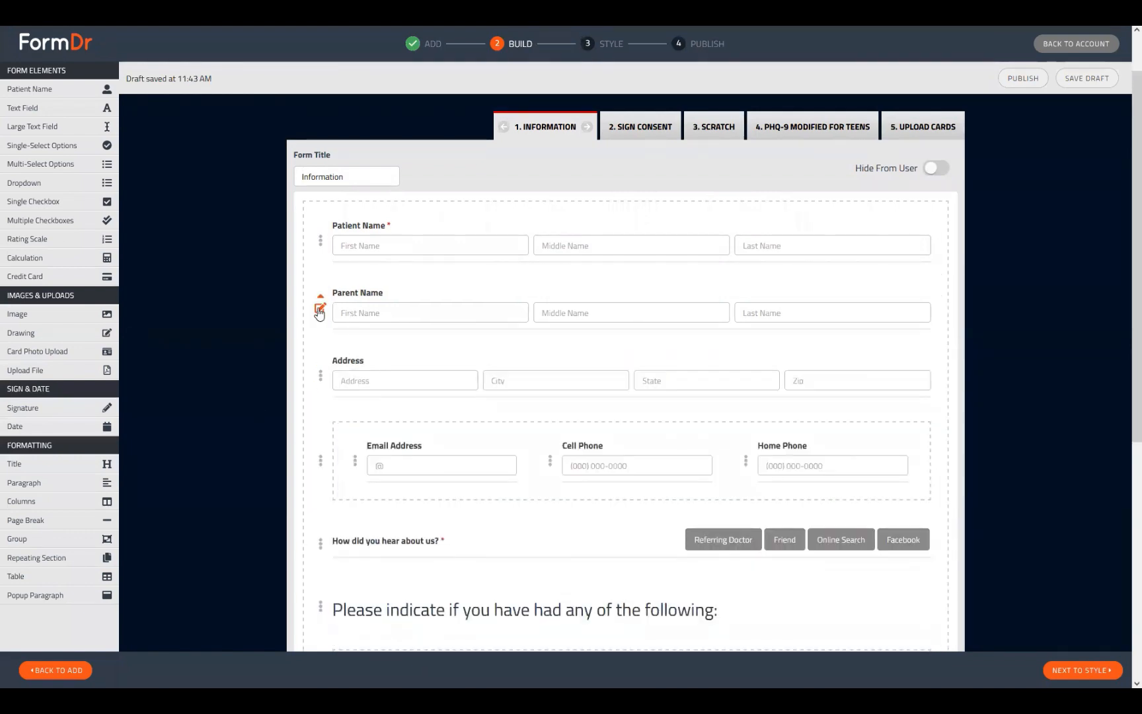
Step: Make the Parent Name field required
left_click(320, 308)
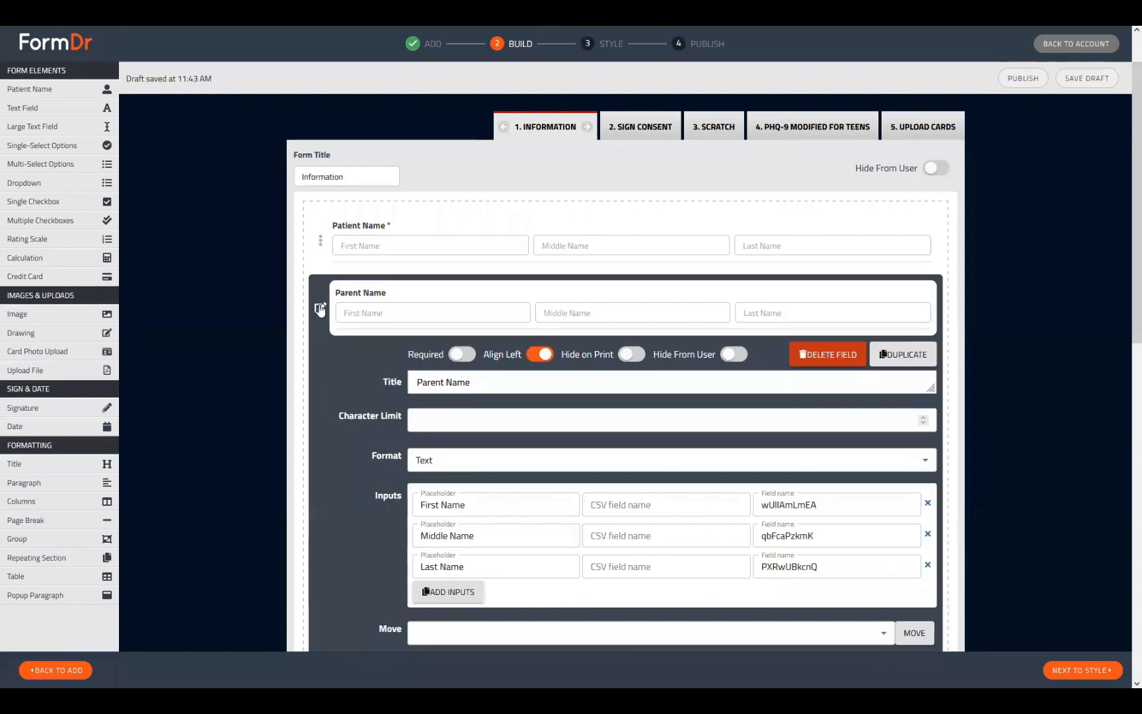
left_click(461, 355)
left_click(471, 531)
Step: Try the Align Left, Hide on Print and Hide From User options on the Parent Name field, restore them, and close its settings
left_click(536, 354)
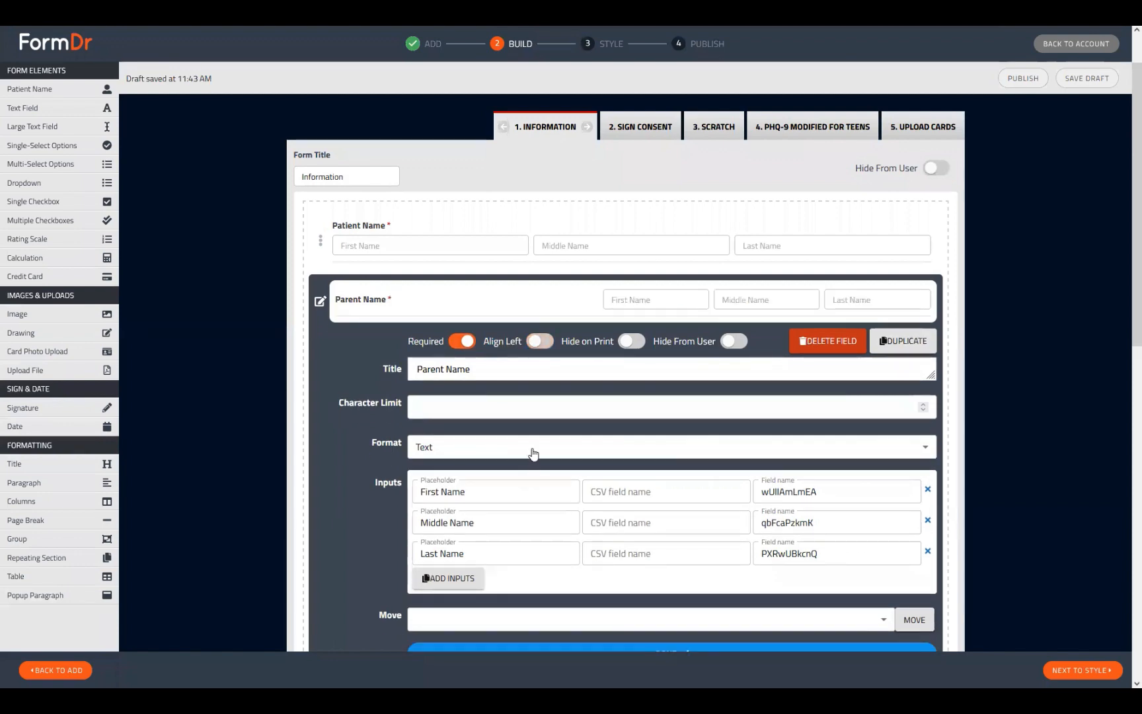
left_click(537, 341)
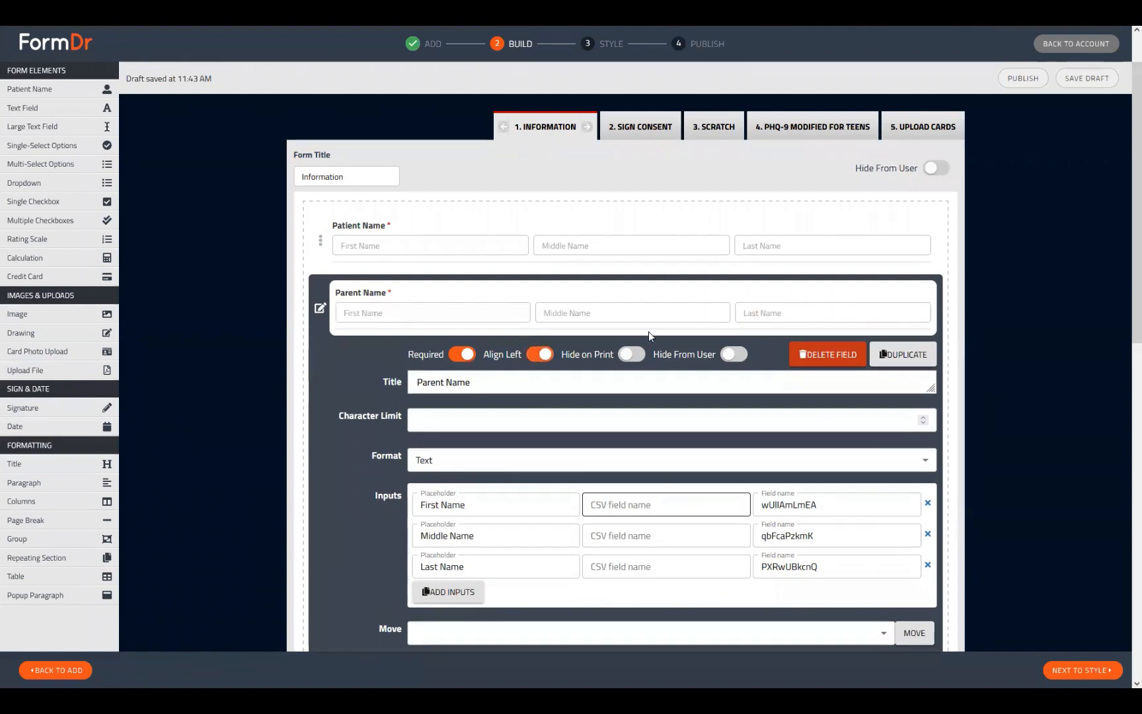
left_click(622, 357)
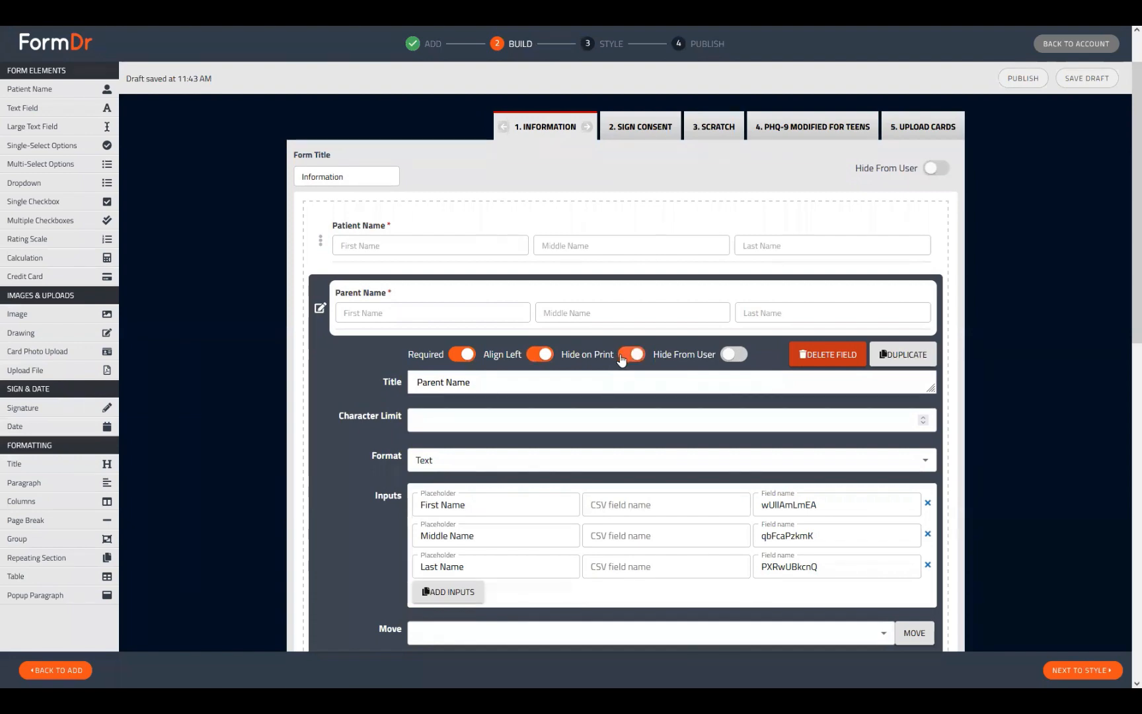
left_click(622, 357)
left_click(732, 359)
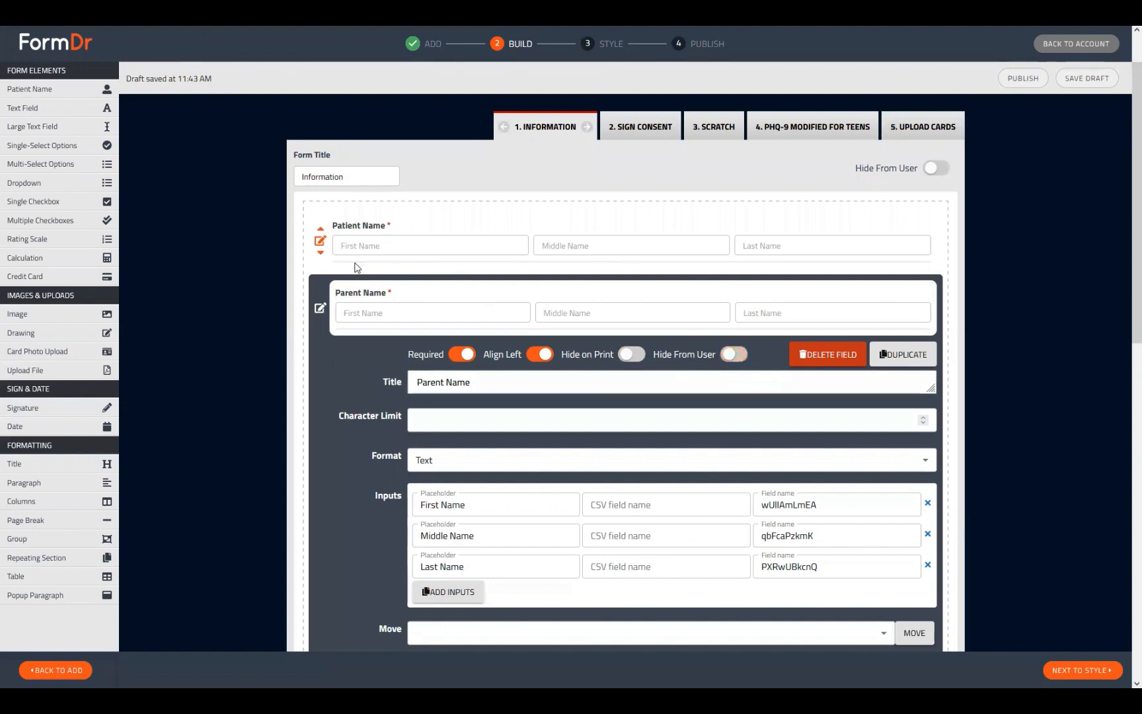
left_click(320, 308)
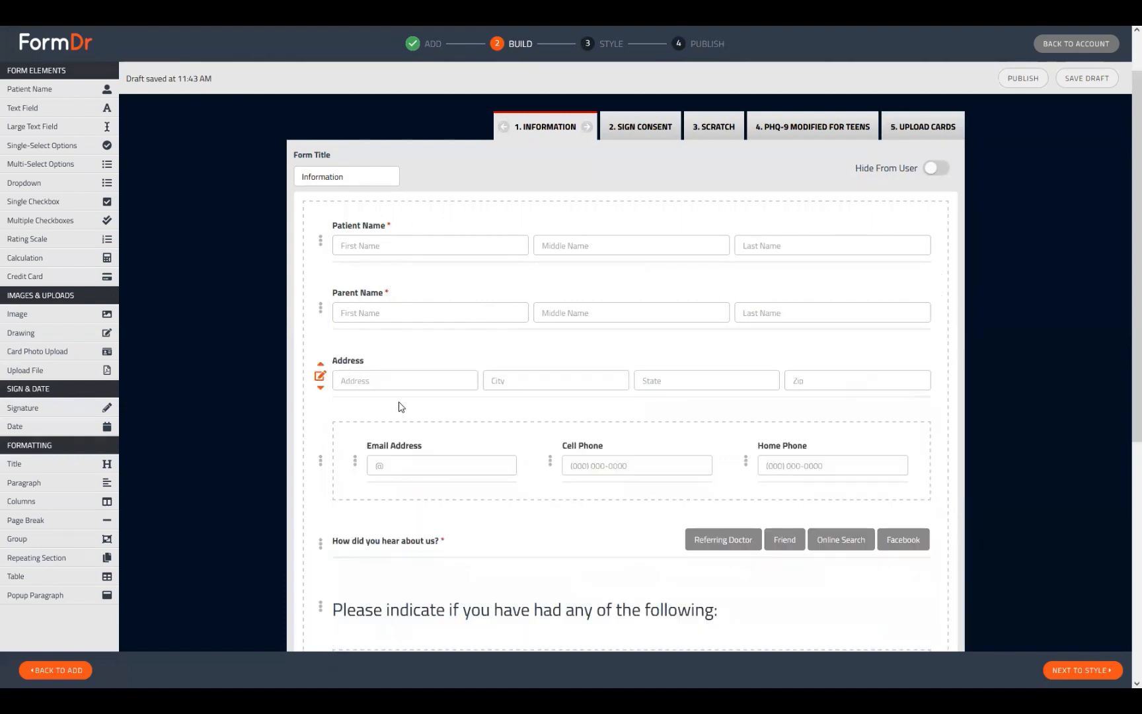
Step: Hide the Cell Phone field on the Information form from the user and close its settings
left_click(550, 462)
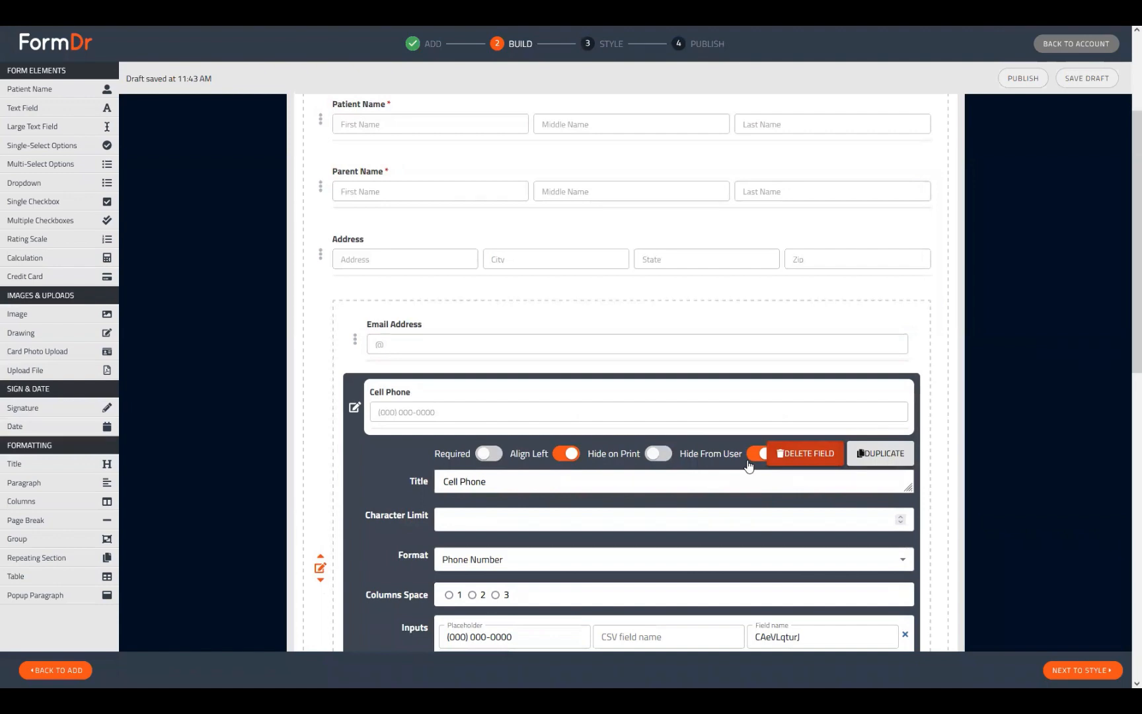
left_click(355, 407)
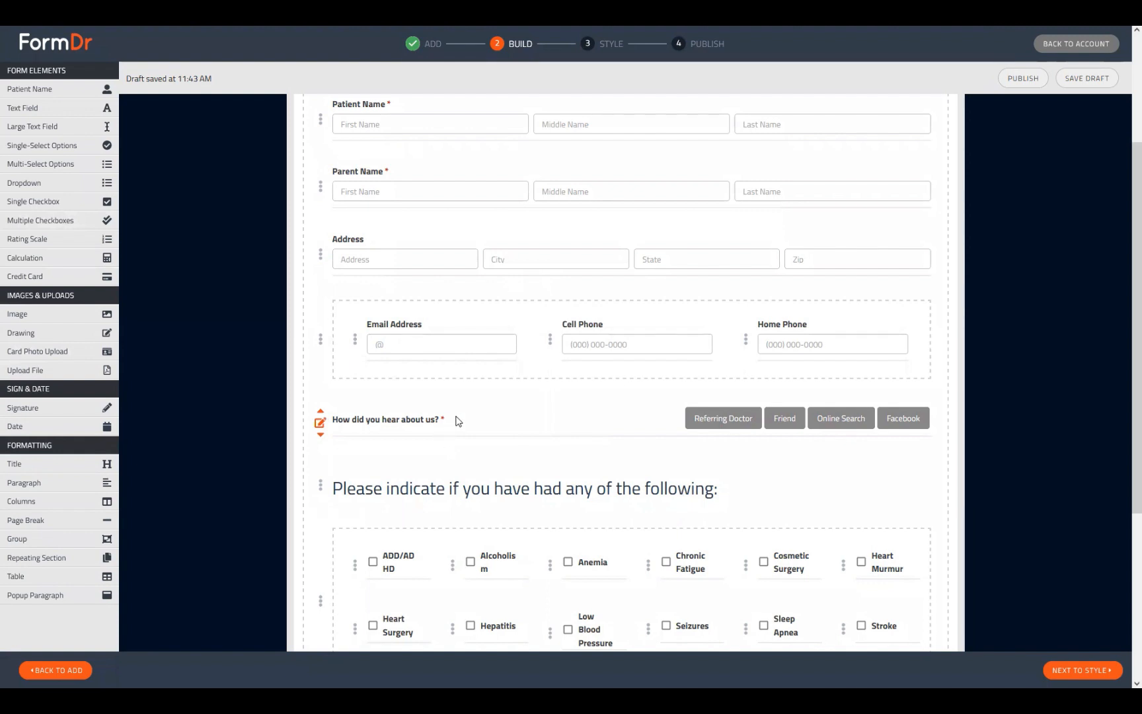
Step: On the Sign Consent form, retitle the Patient Signature field as Doctor Signature and hide it from the user
scroll(458, 421, "down", 4)
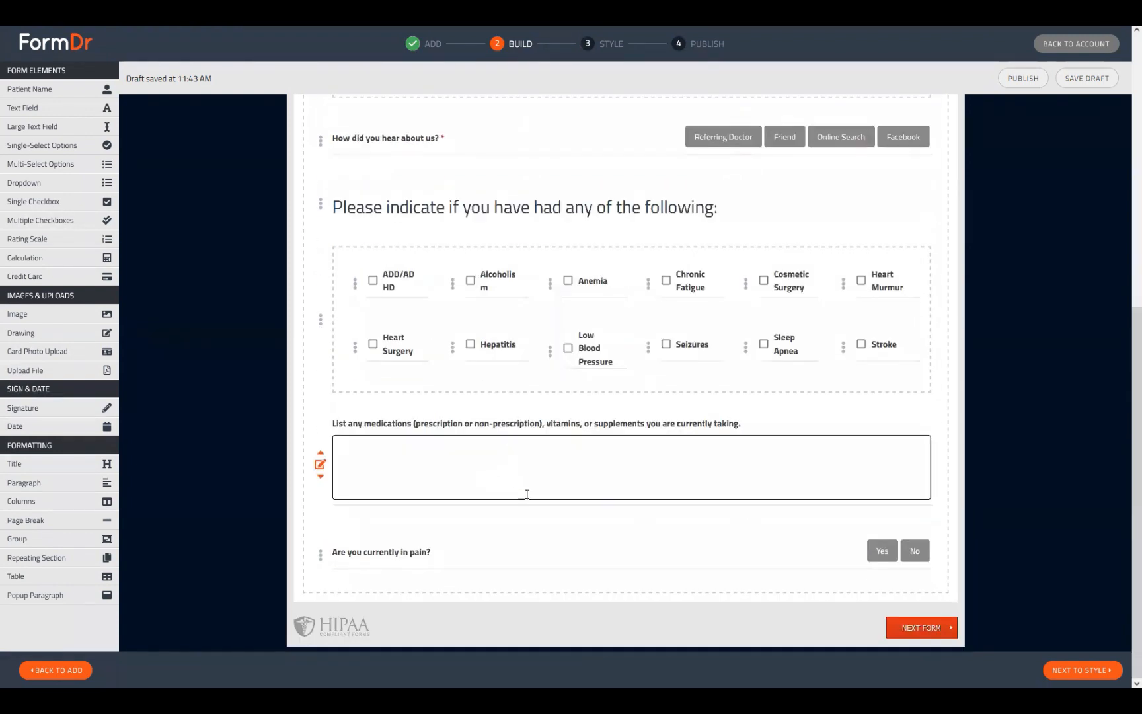
scroll(527, 492, "up", 8)
left_click(654, 197)
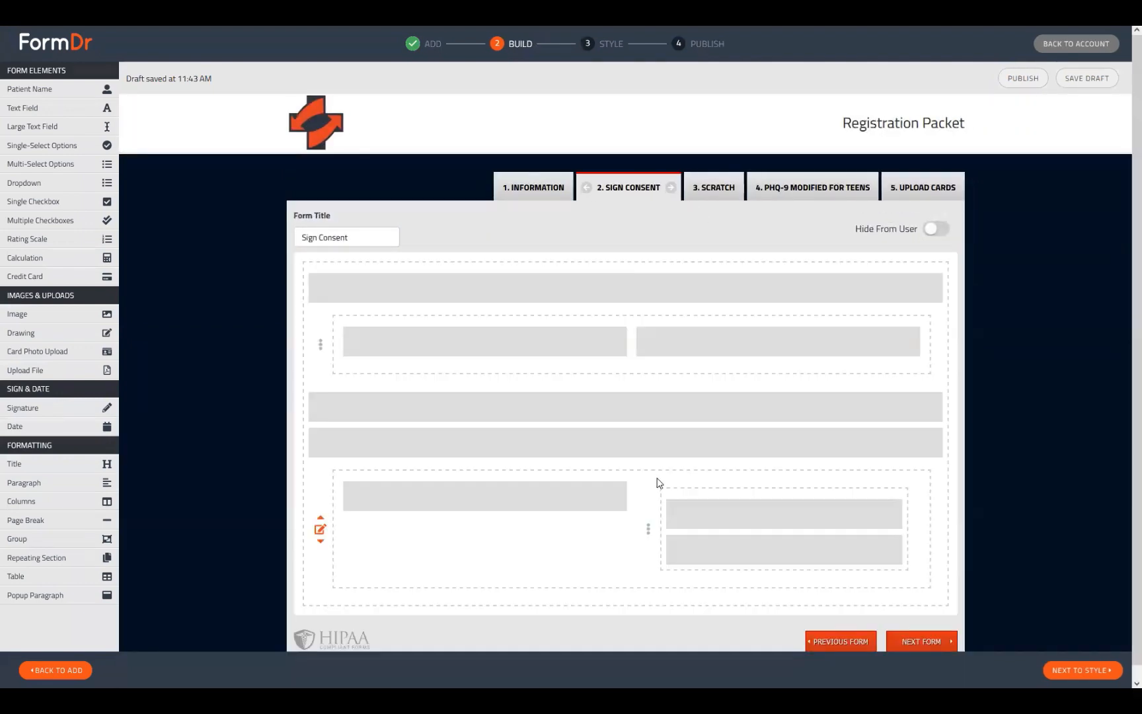
scroll(406, 462, "down", 10)
left_click(355, 457)
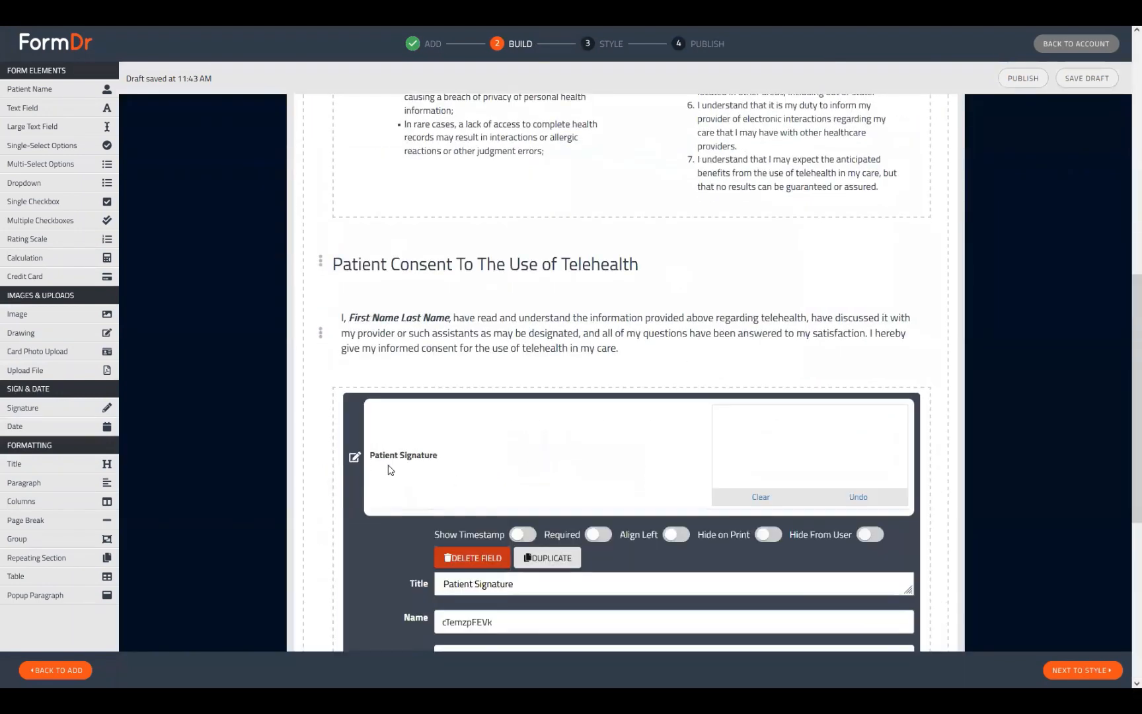
double_click(461, 458)
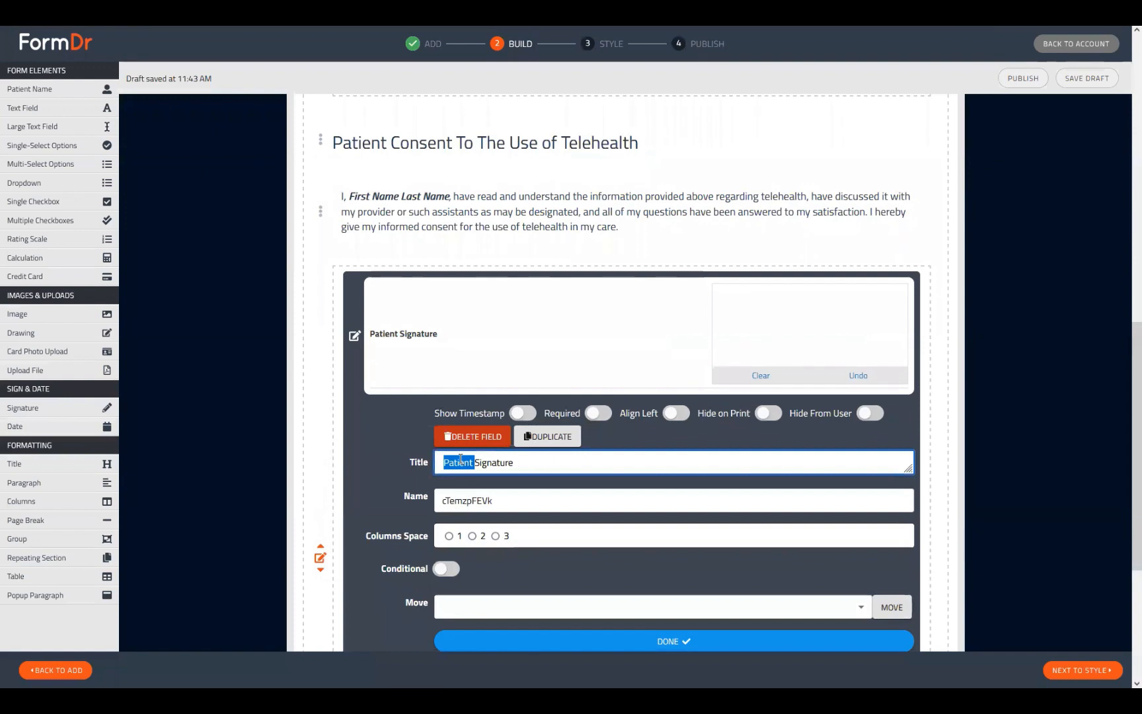
type("Doctor")
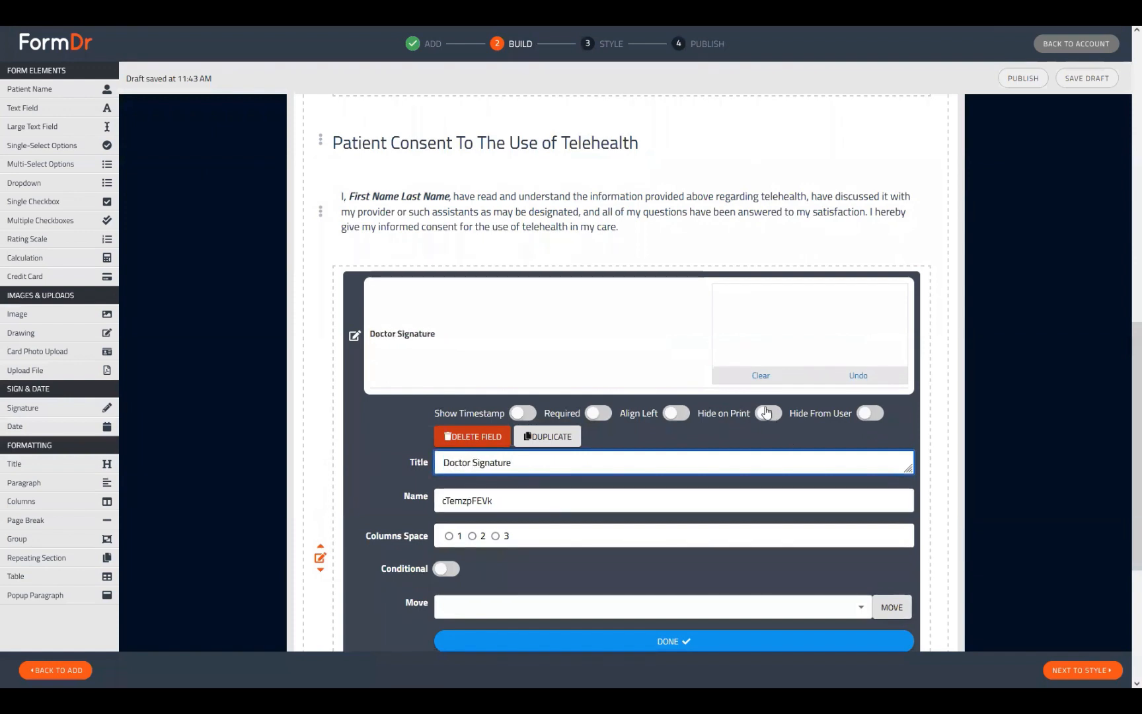
left_click(869, 413)
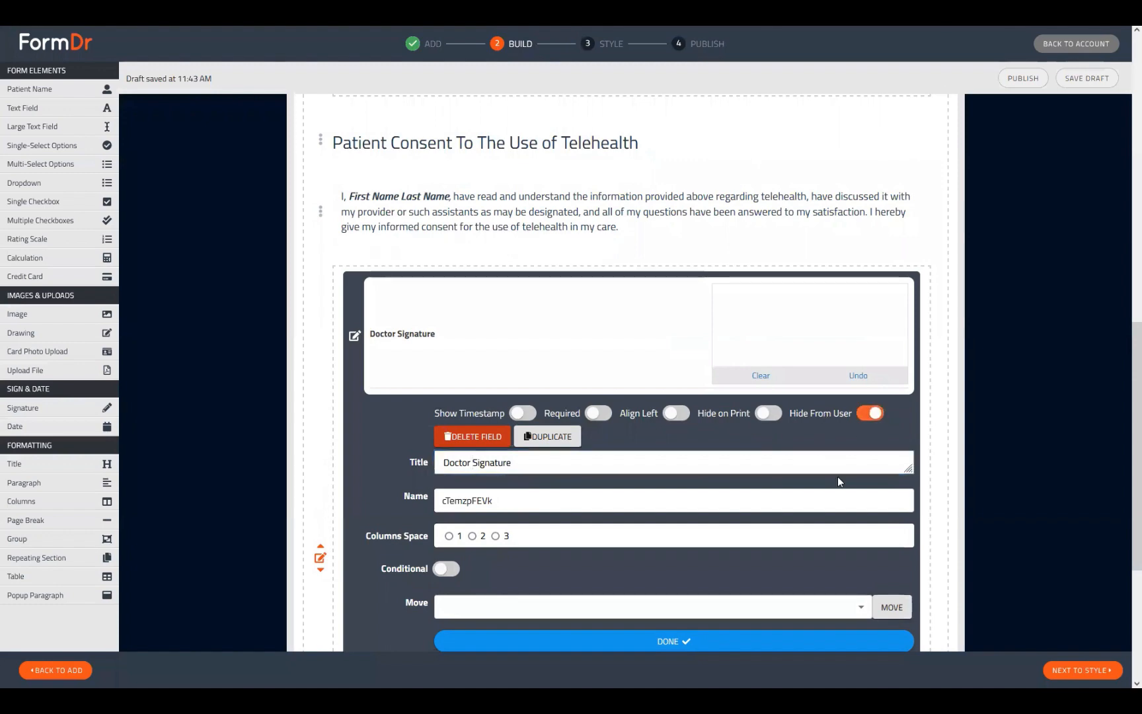
left_click(354, 336)
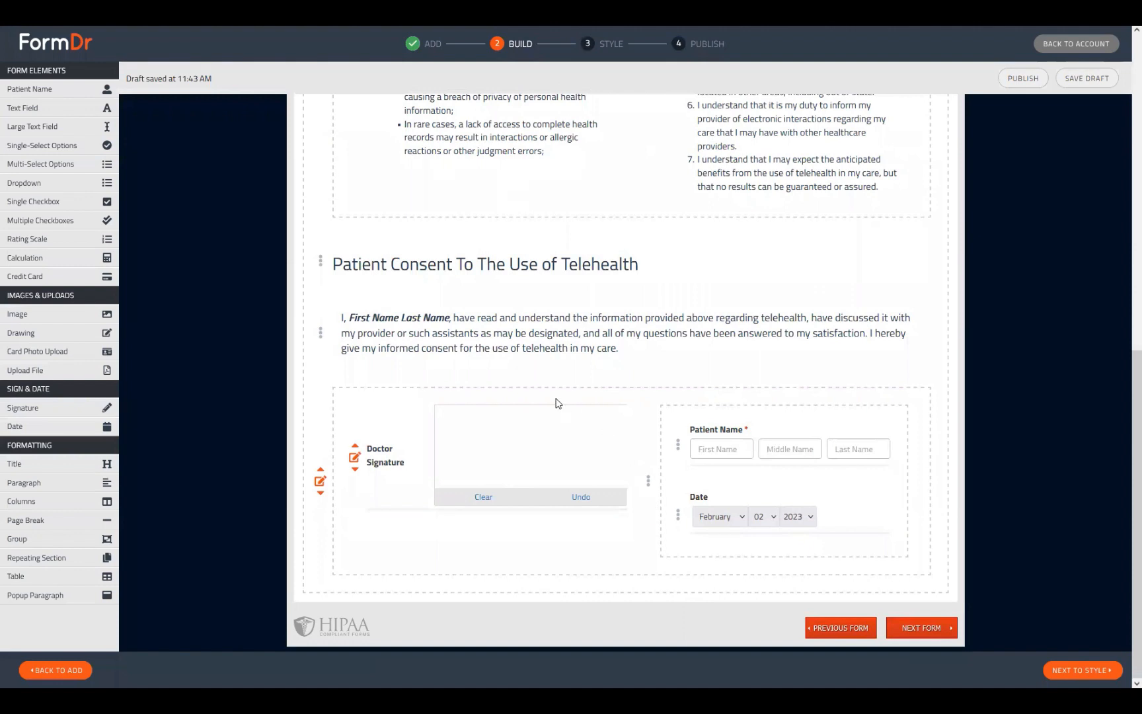
Step: Hide the whole columns block holding the signature, name and date from the user, and turn off the Doctor Signature field's own hiding
left_click(319, 482)
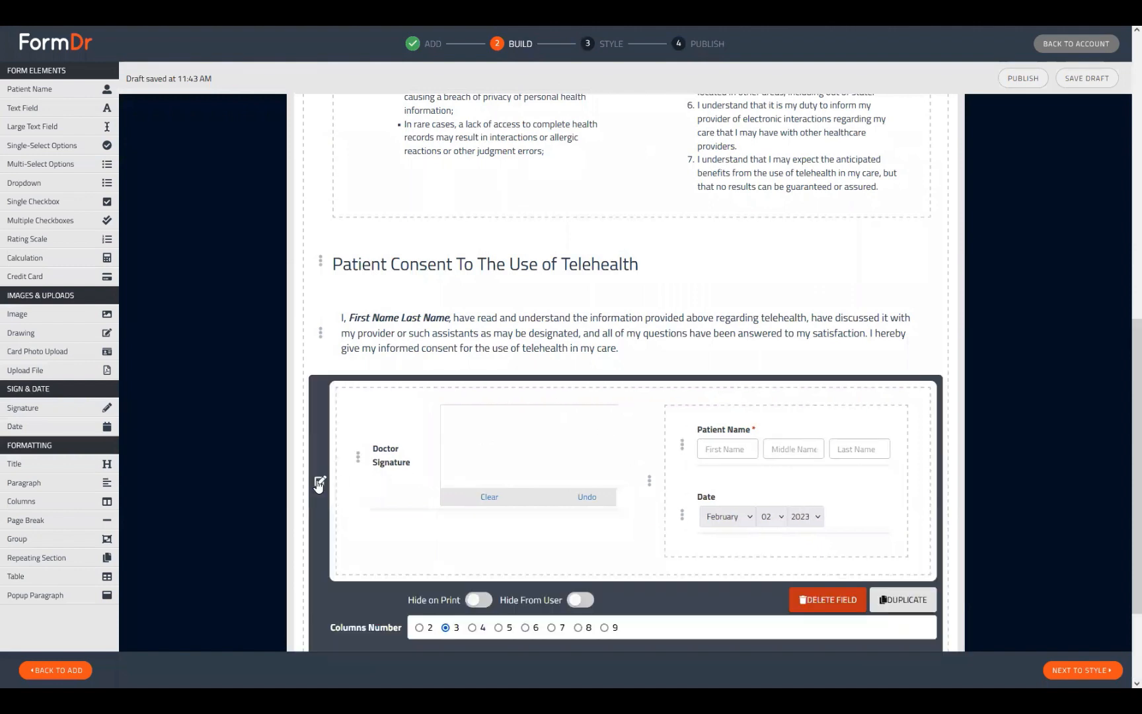
scroll(263, 145, "down", 2)
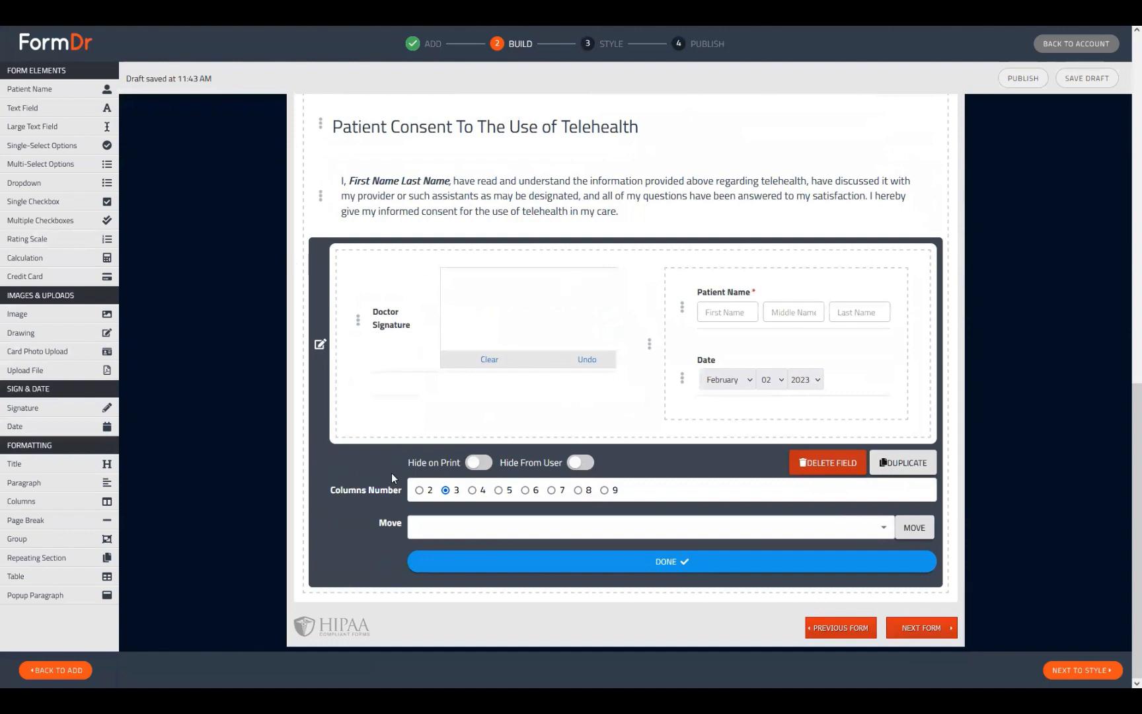
left_click(578, 463)
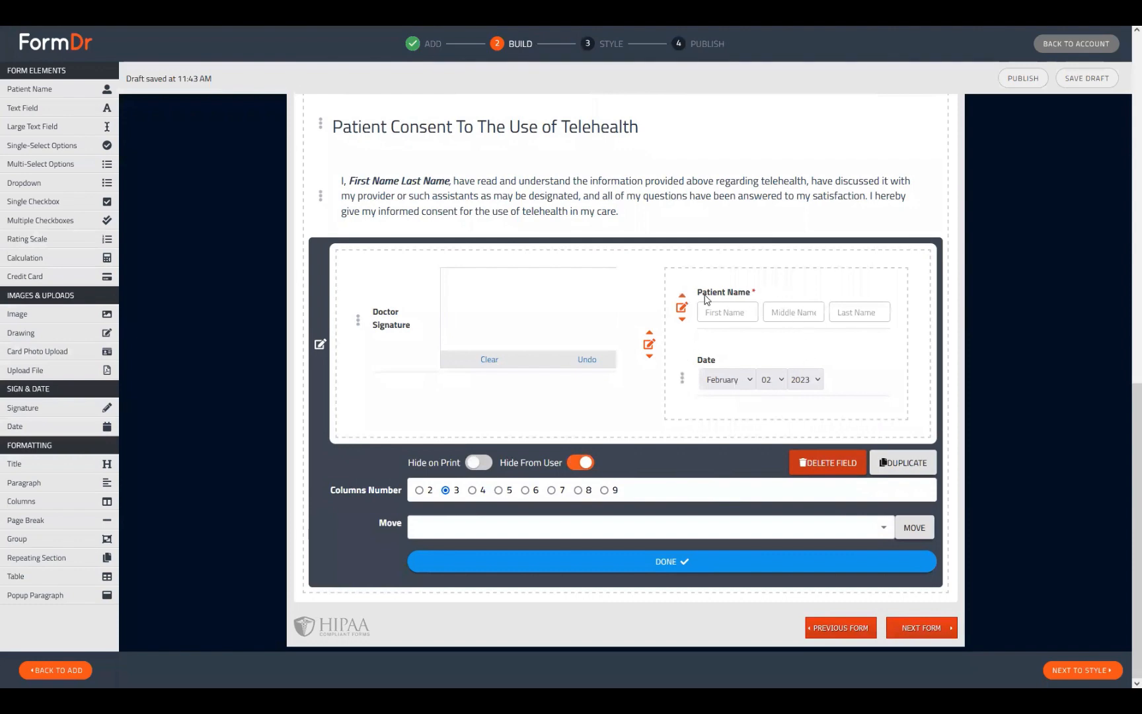
left_click(358, 324)
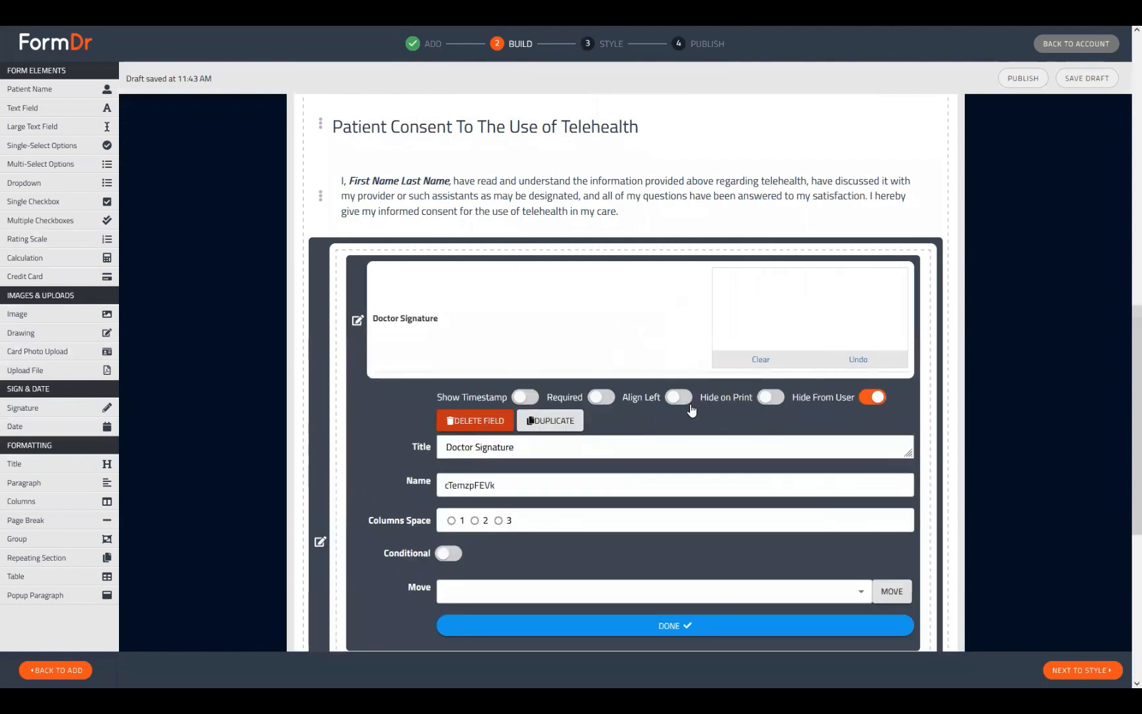
left_click(871, 398)
left_click(355, 321)
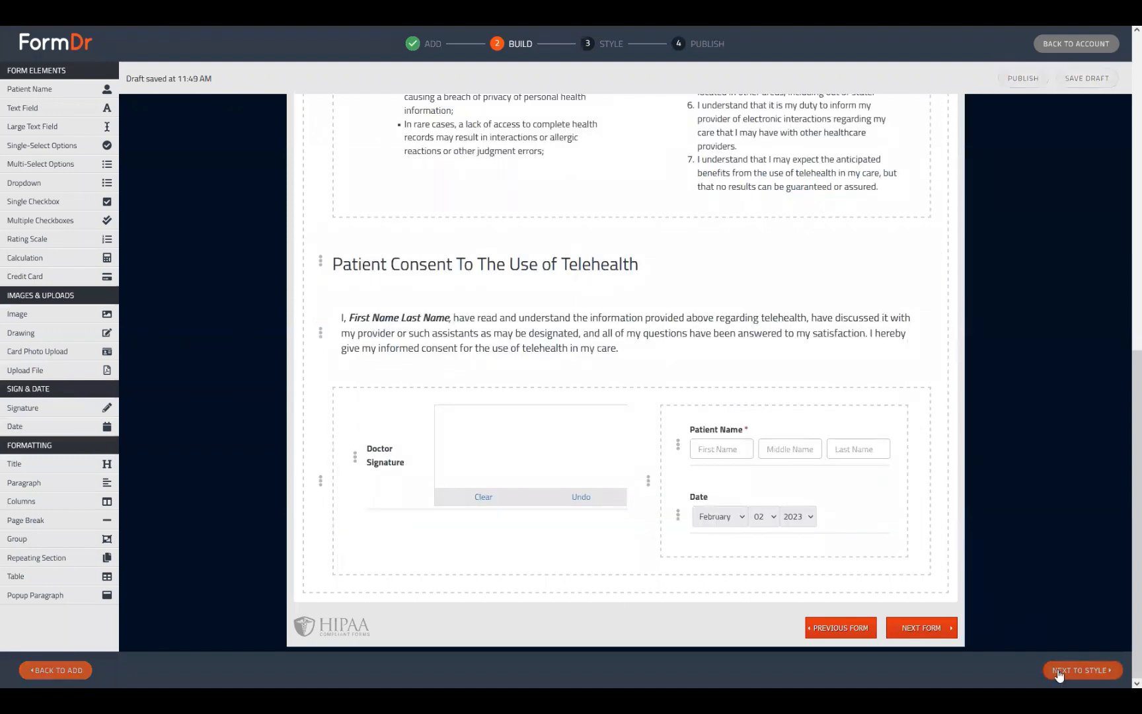
Step: Take the packet through the Style stage to publish it and return to the account
left_click(1057, 671)
left_click(1060, 670)
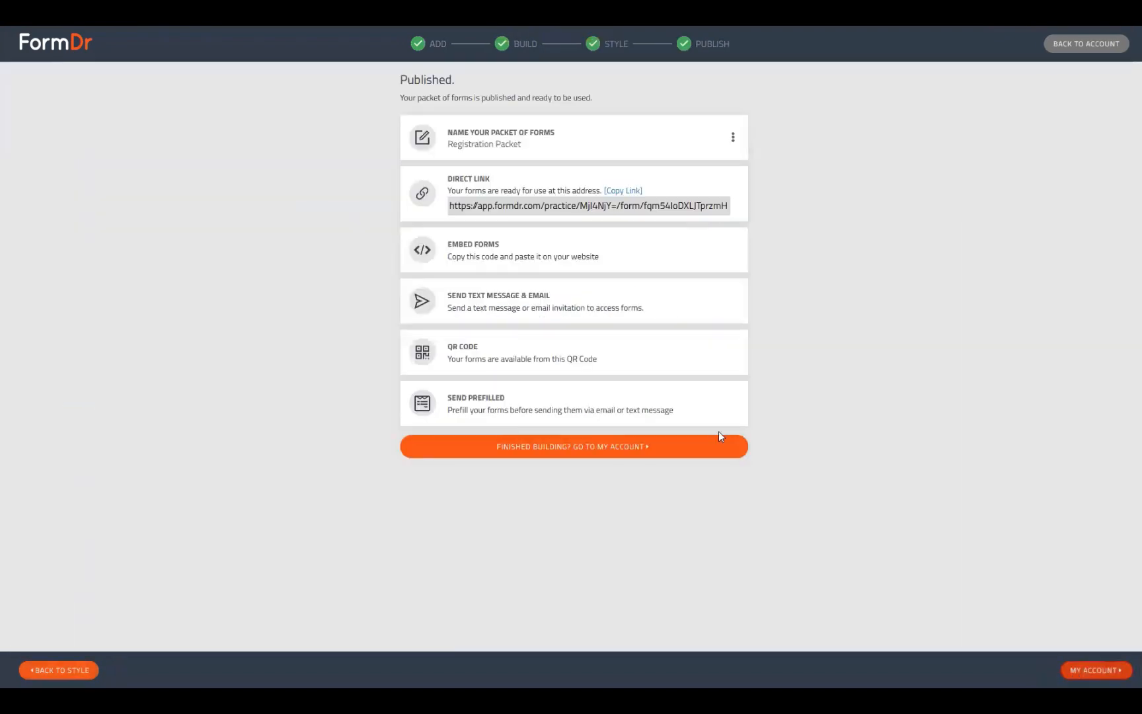
left_click(525, 448)
Step: Open the published Registration Packet from My Forms and check the hidden fields on its Information and Sign Consent forms
left_click(82, 165)
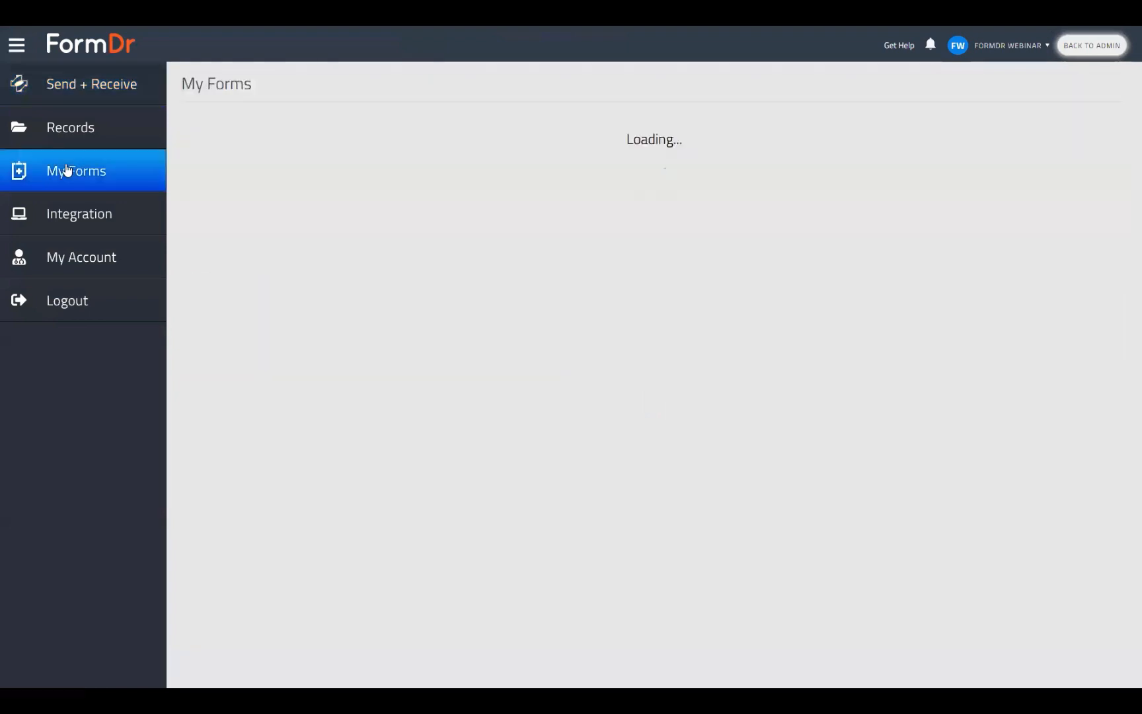
left_click(356, 142)
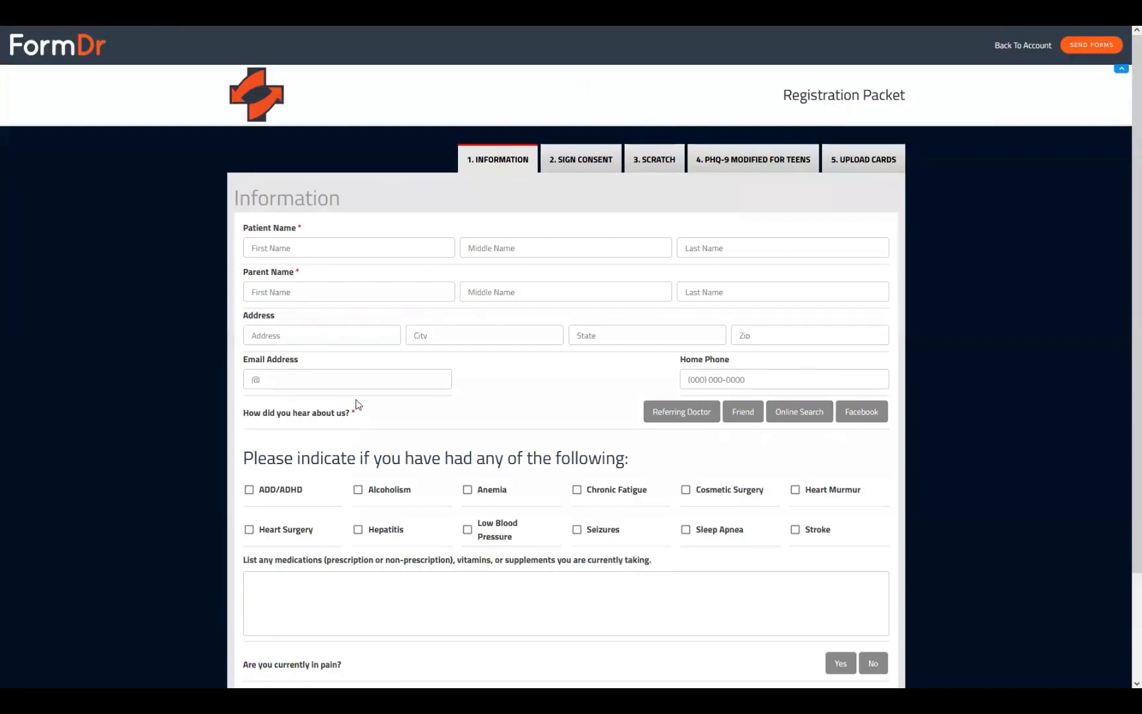
scroll(356, 404, "down", 2)
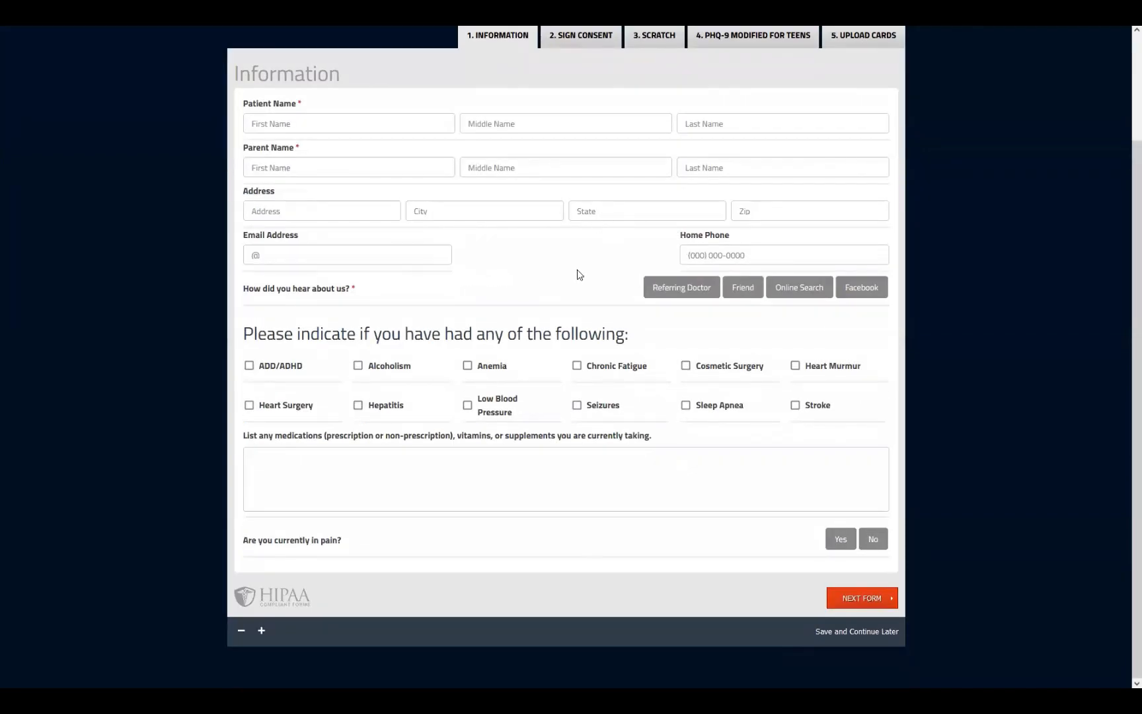
left_click(592, 44)
scroll(641, 479, "down", 2)
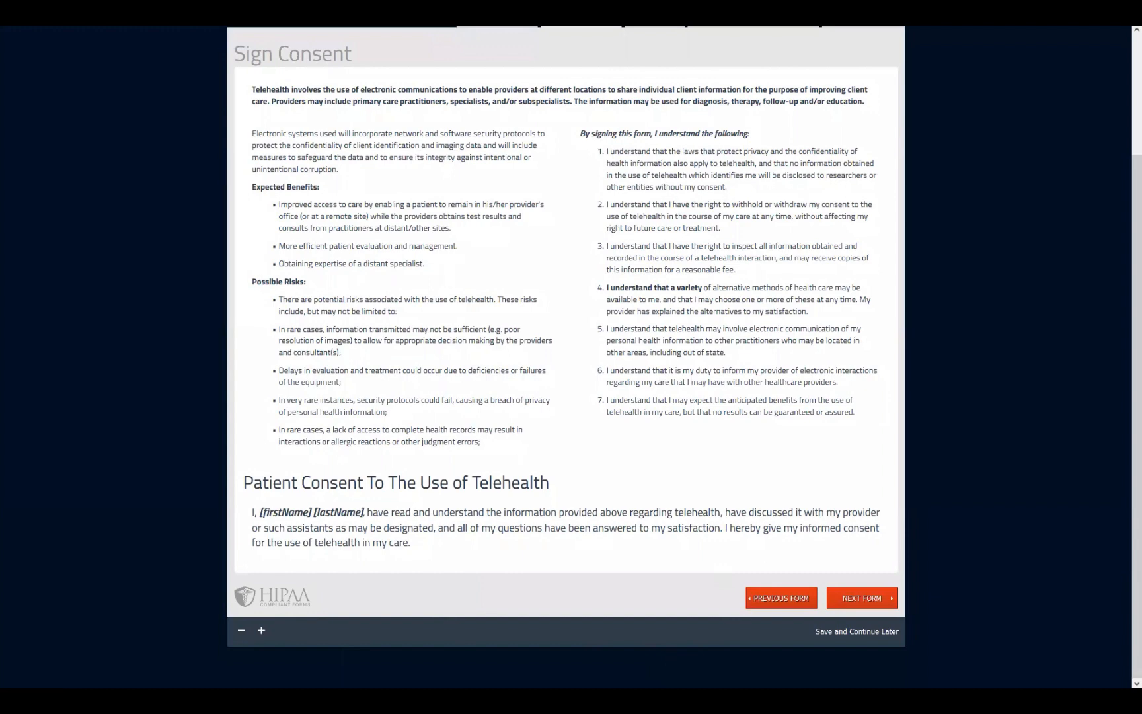
scroll(431, 361, "up", 3)
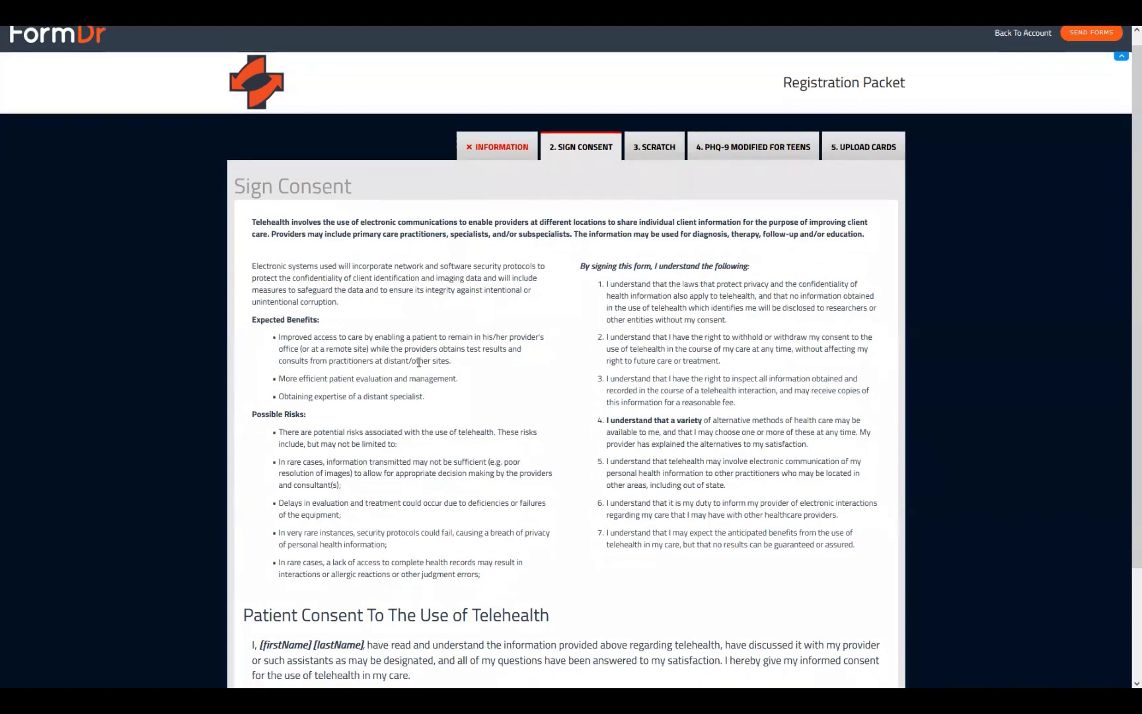
scroll(388, 368, "down", 3)
scroll(421, 380, "up", 3)
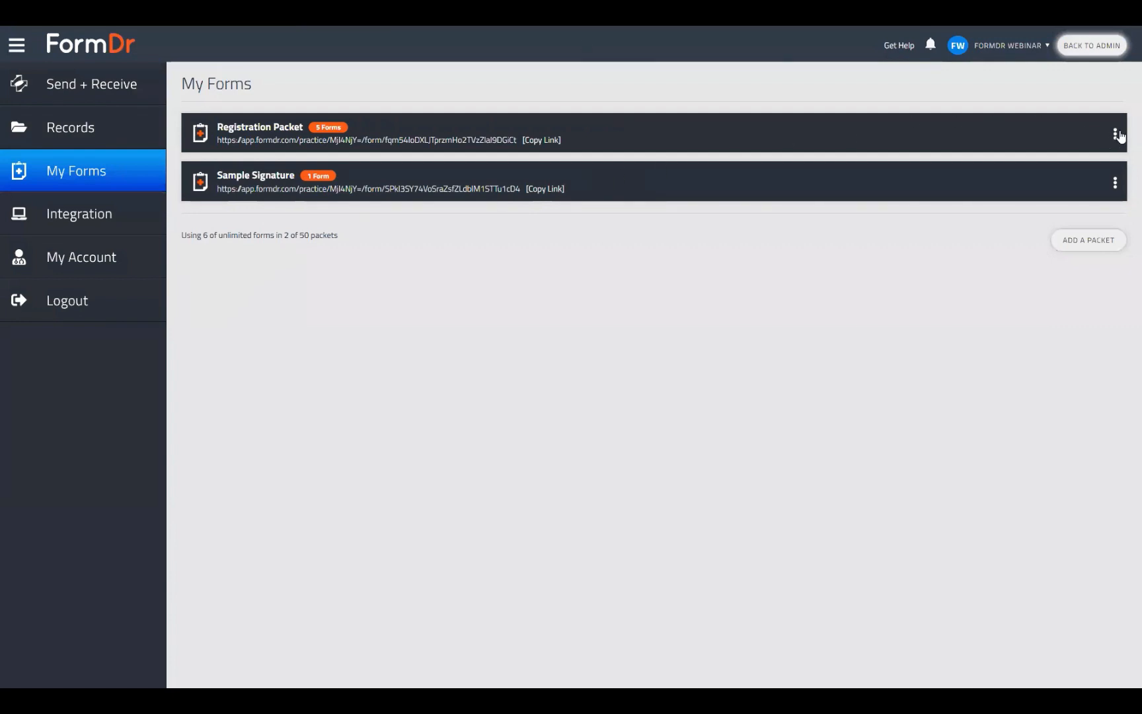
Step: Reopen the Registration Packet for editing and review the Information form in the Build stage
left_click(1116, 135)
left_click(1097, 157)
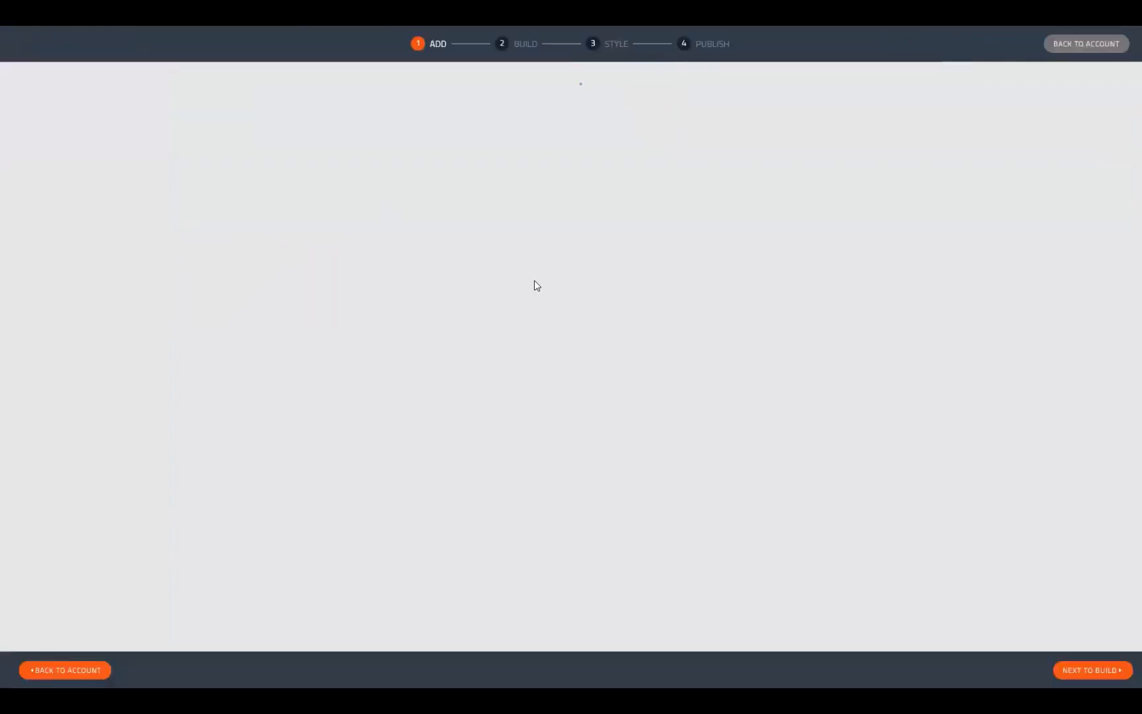
left_click(1069, 671)
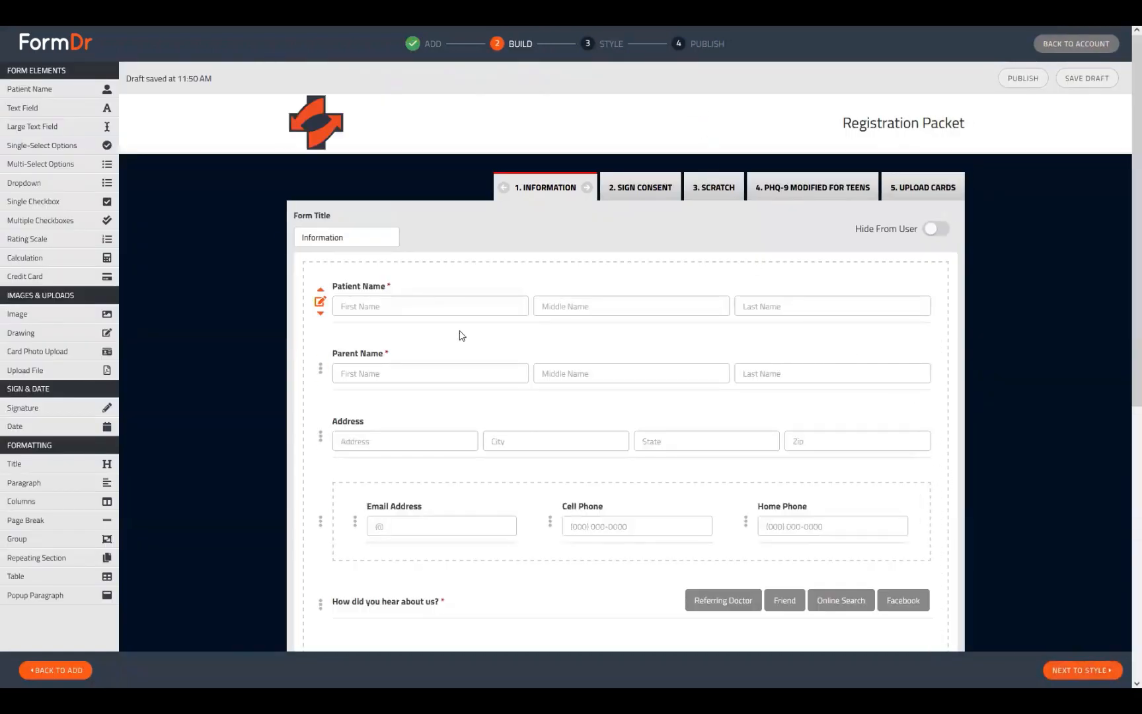
scroll(459, 334, "down", 4)
scroll(458, 334, "up", 4)
scroll(630, 440, "down", 3)
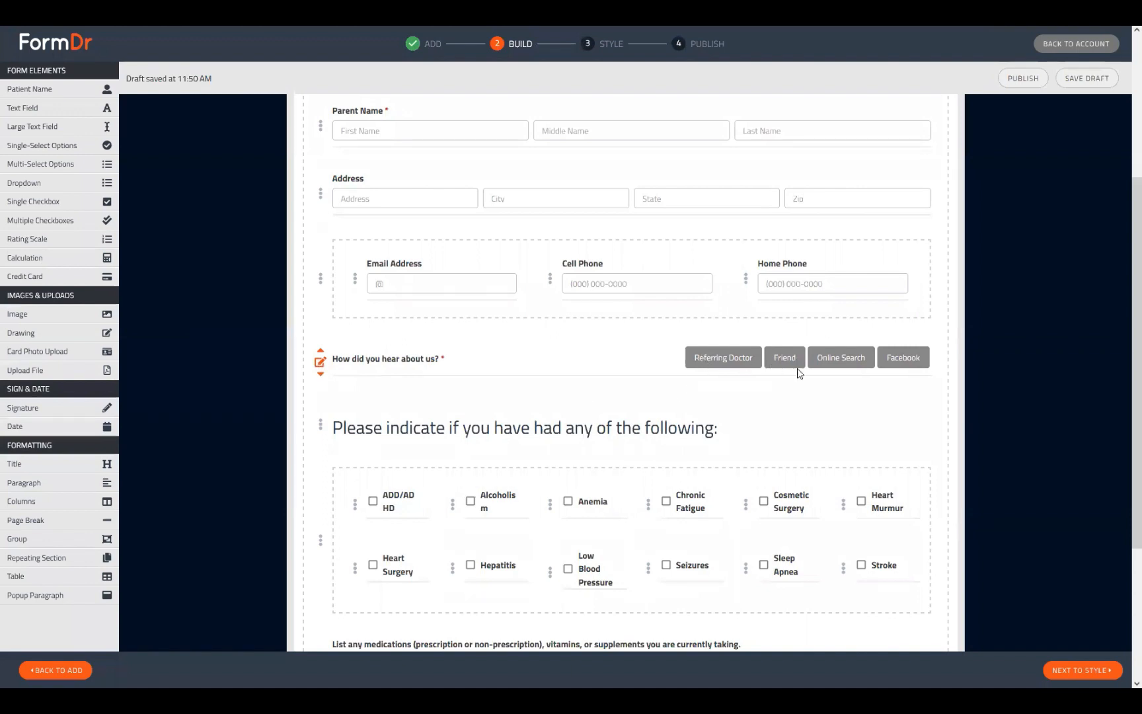
Step: In the Style stage, test the conditional fields of "How did you hear about us?" with Referring Doctor, Friend and Online Search
left_click(1065, 671)
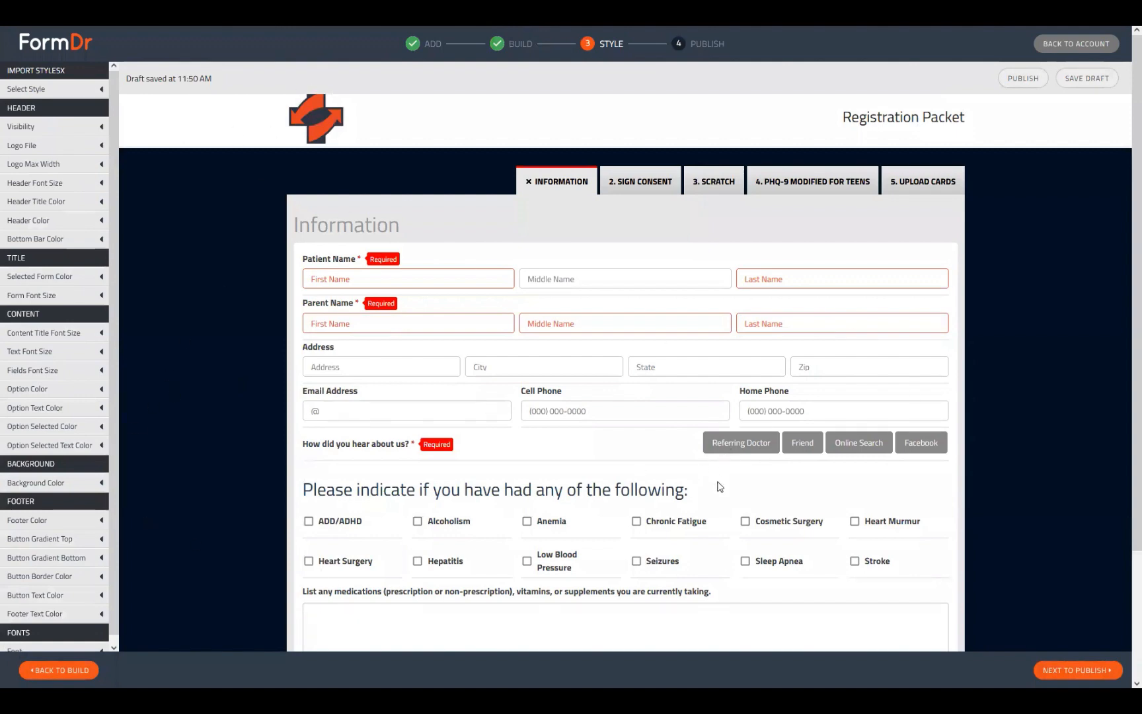
scroll(719, 481, "down", 2)
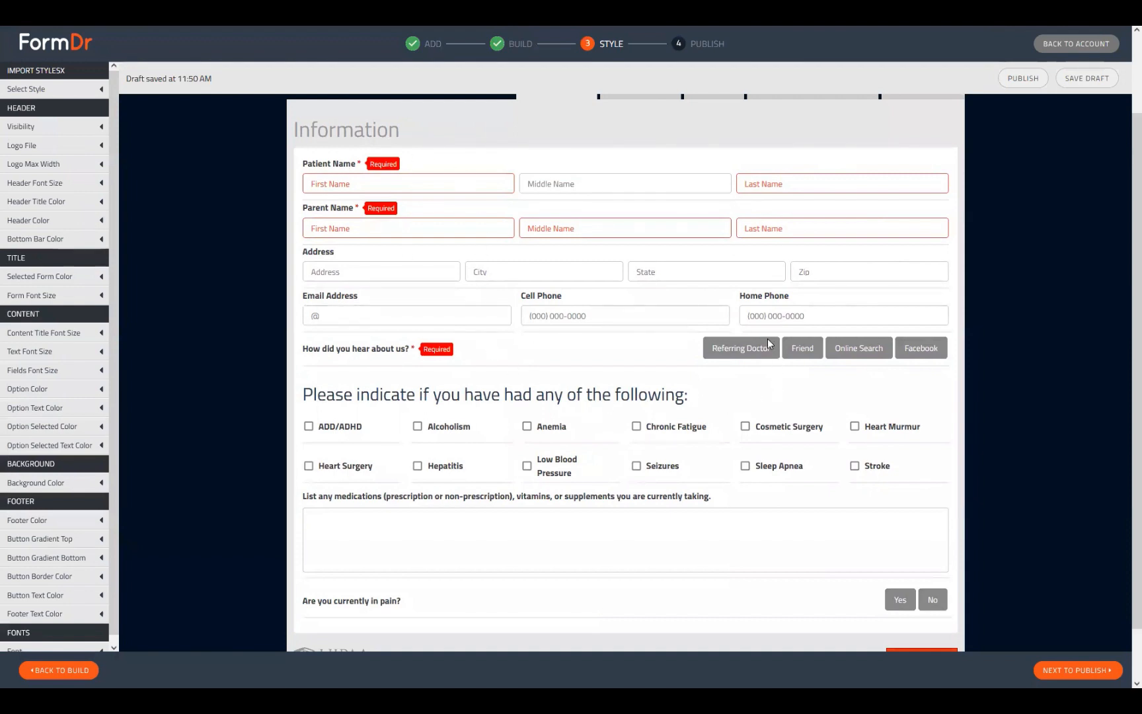
left_click(747, 349)
left_click(803, 351)
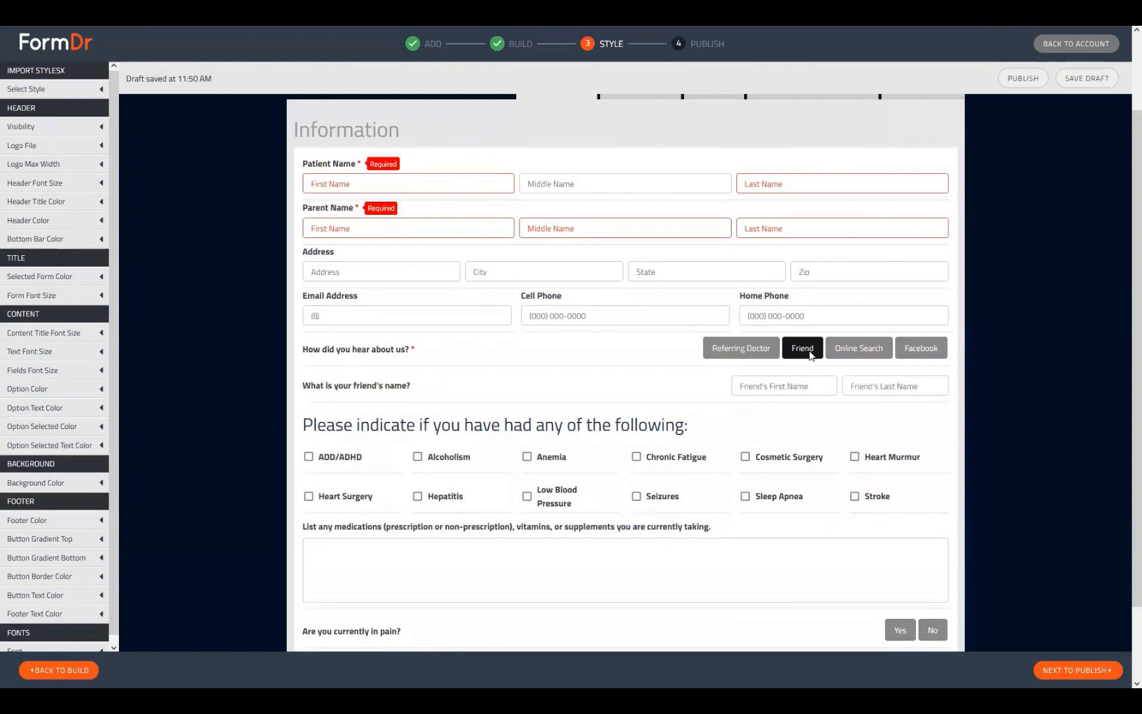
left_click(846, 349)
left_click(808, 349)
left_click(732, 349)
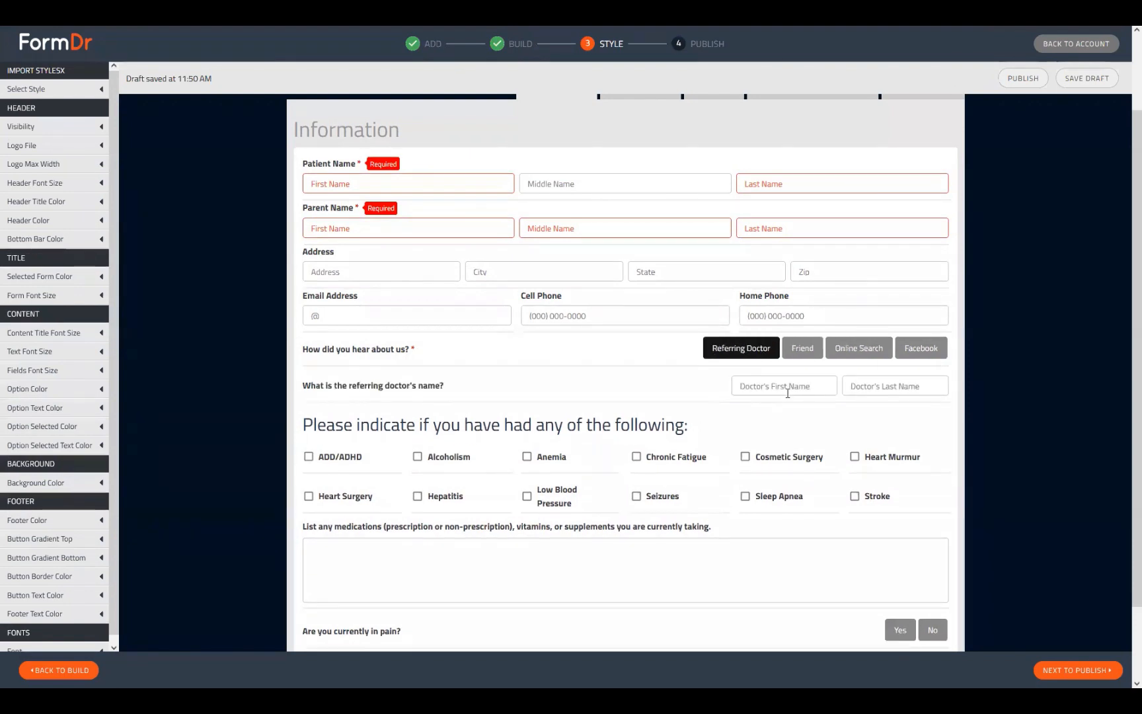
left_click(693, 279)
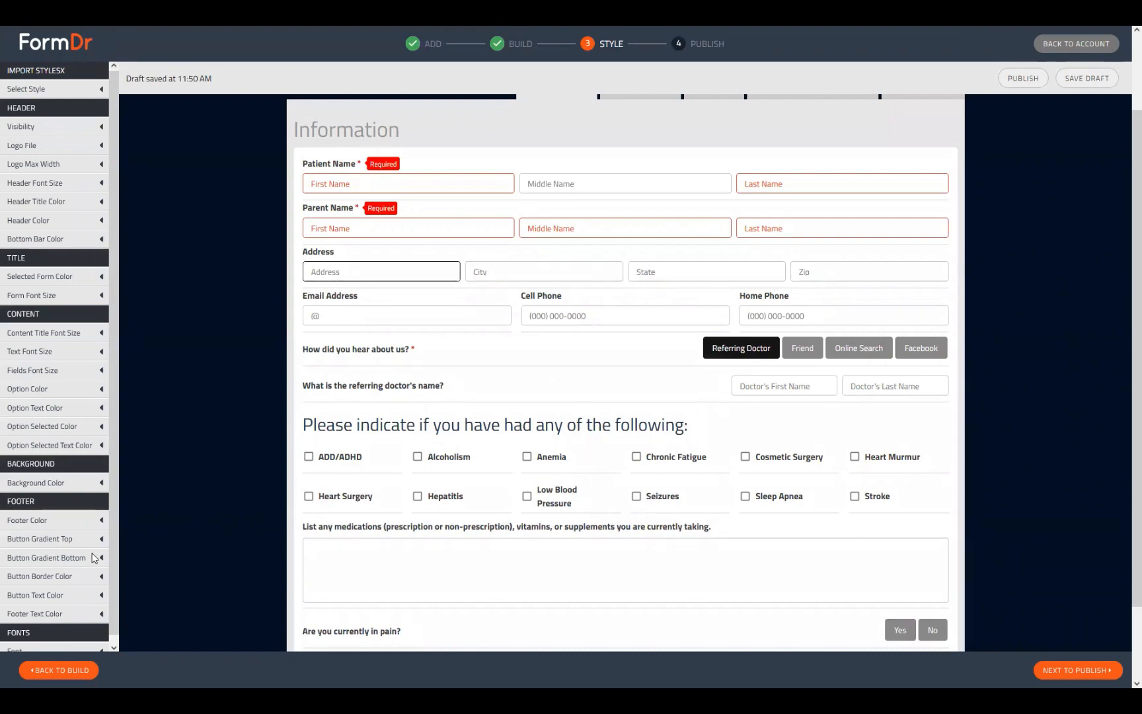
left_click(801, 349)
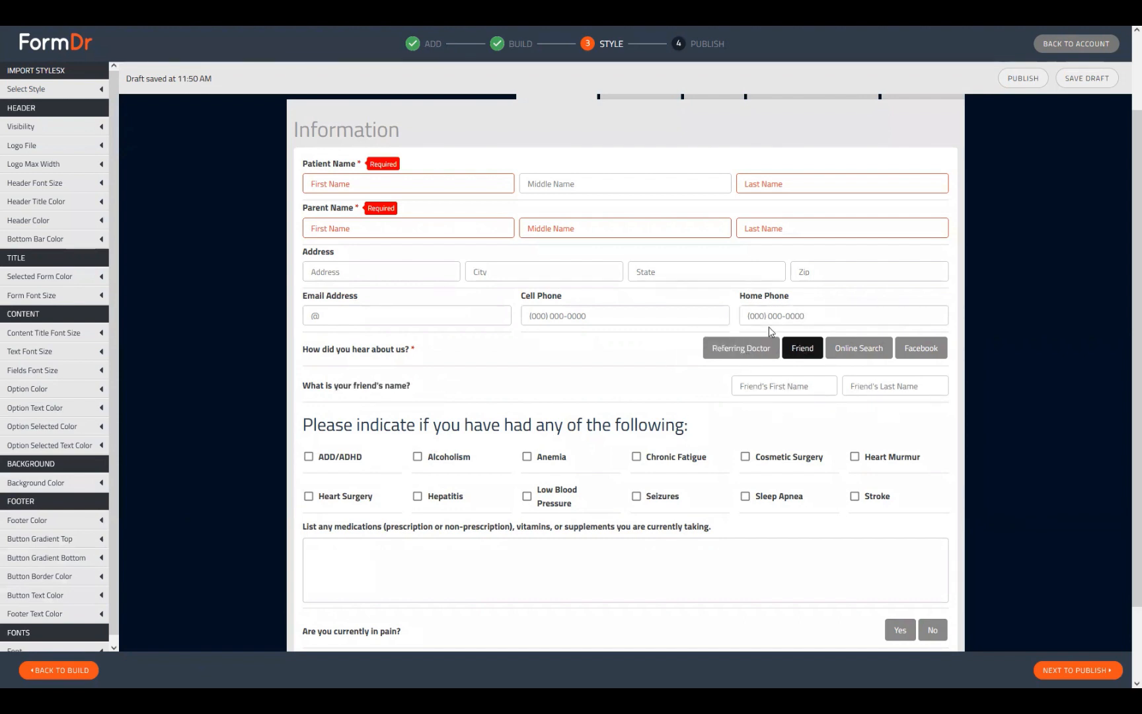
left_click(852, 355)
left_click(740, 354)
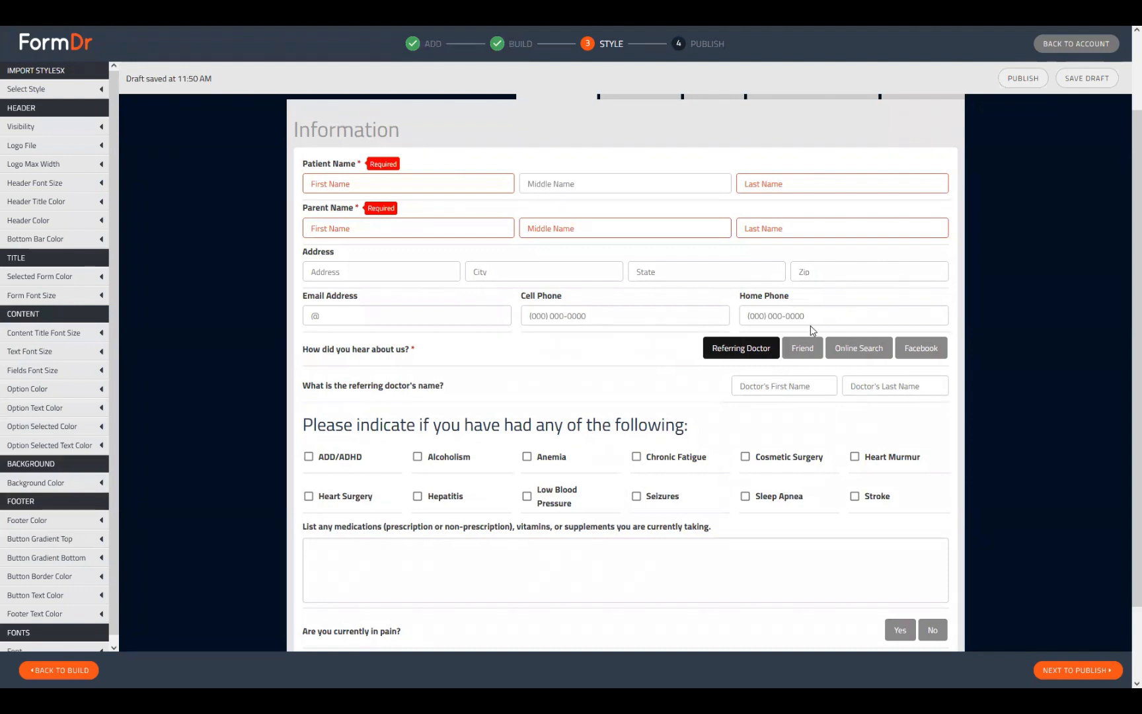
Step: Return to the Build stage and open the settings of the "How did you hear about us?" field
left_click(60, 670)
scroll(452, 428, "down", 3)
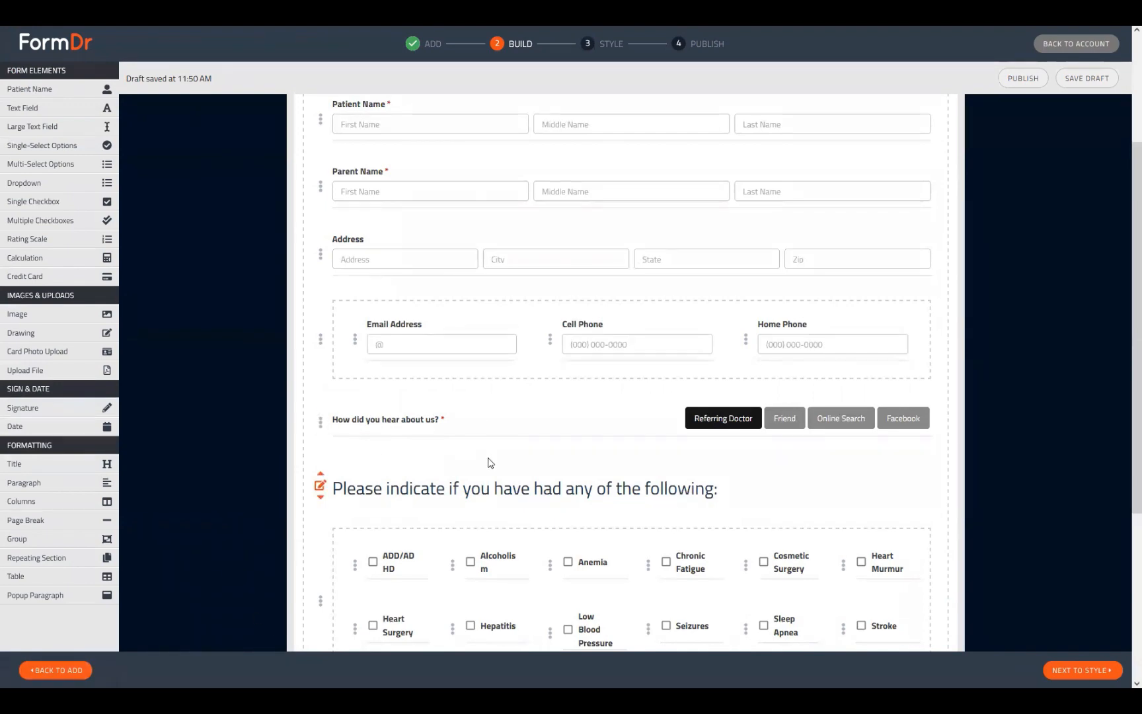
scroll(489, 463, "down", 3)
mouse_move(318, 243)
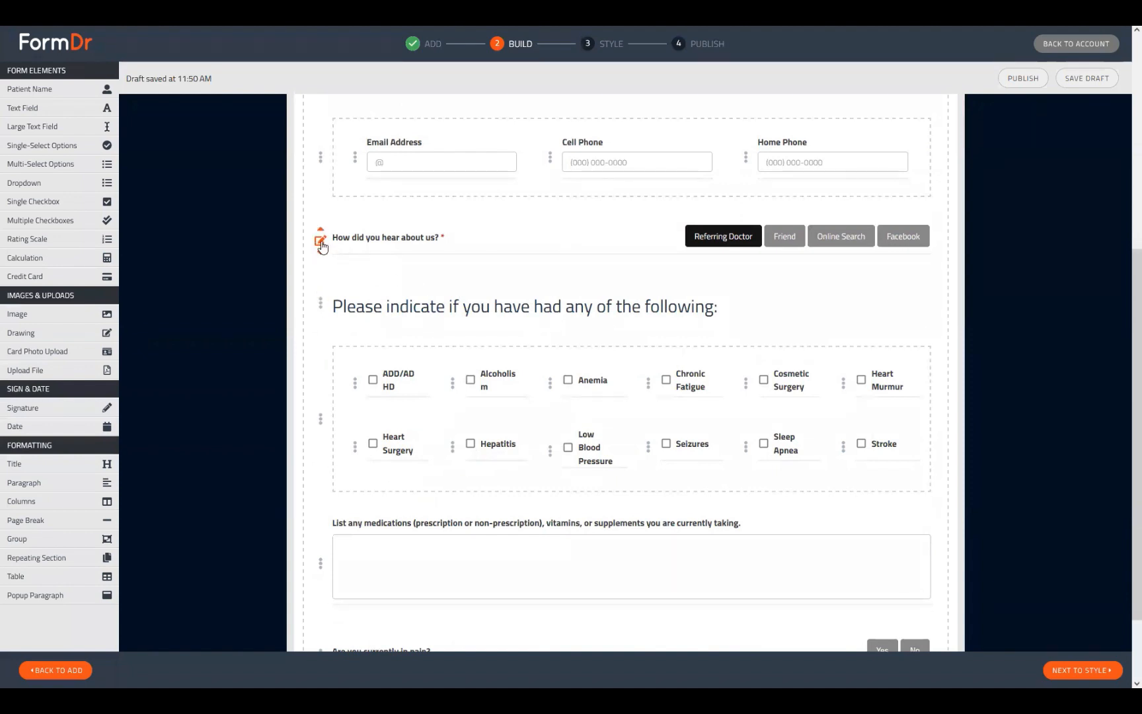
left_click(321, 241)
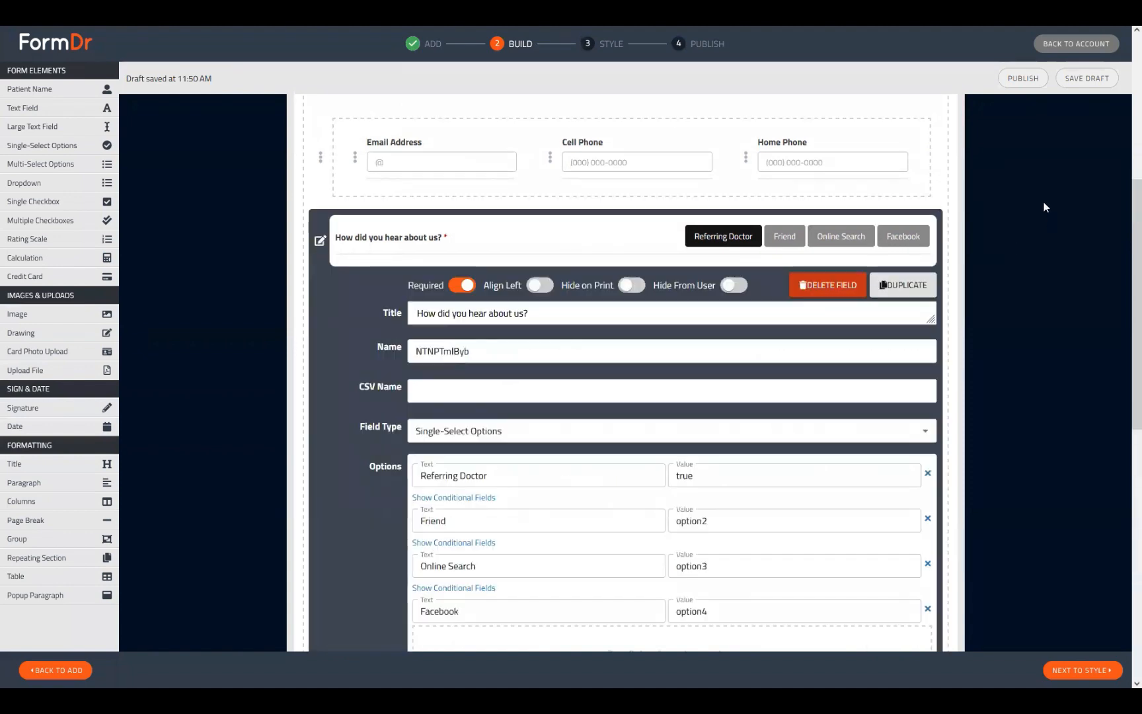
scroll(546, 228, "down", 3)
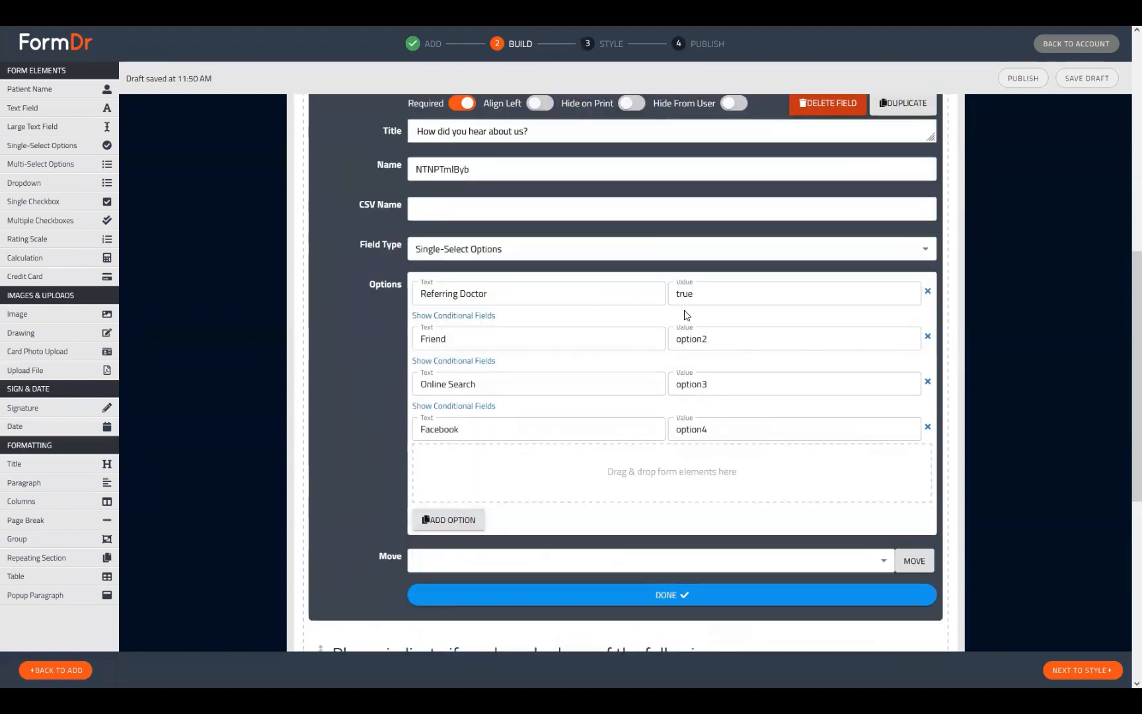
scroll(546, 228, "down", 2)
scroll(612, 218, "up", 2)
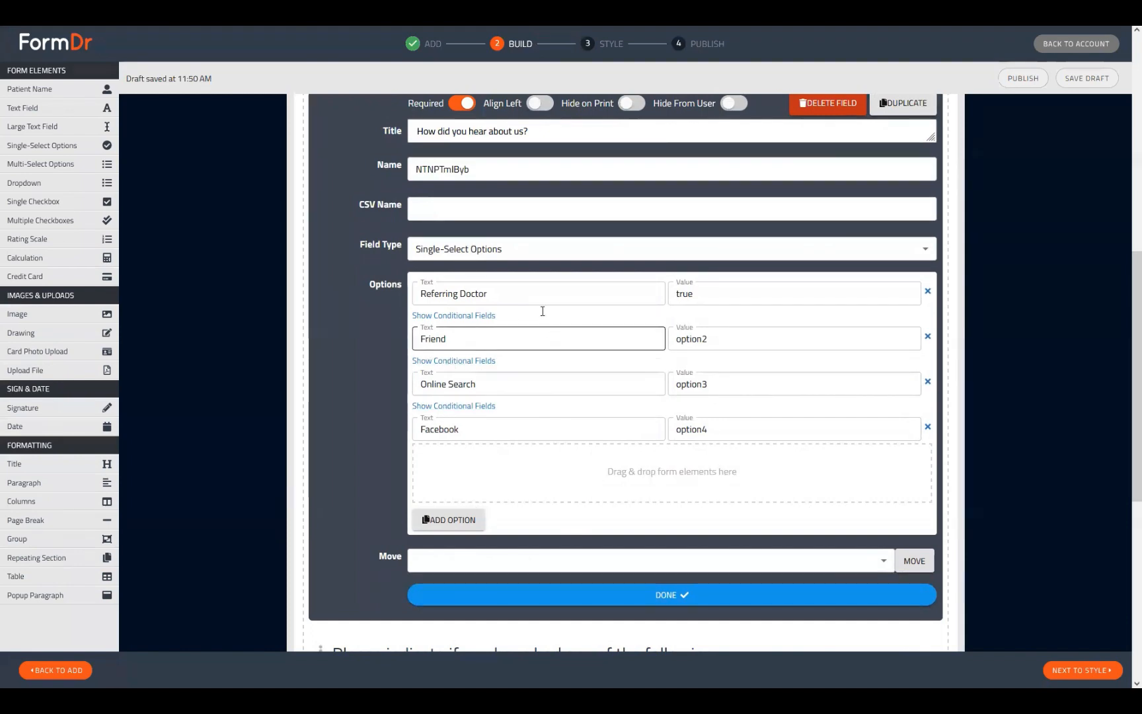
Step: Show the conditional fields under the Referring Doctor, Friend and Online Search options
left_click(433, 316)
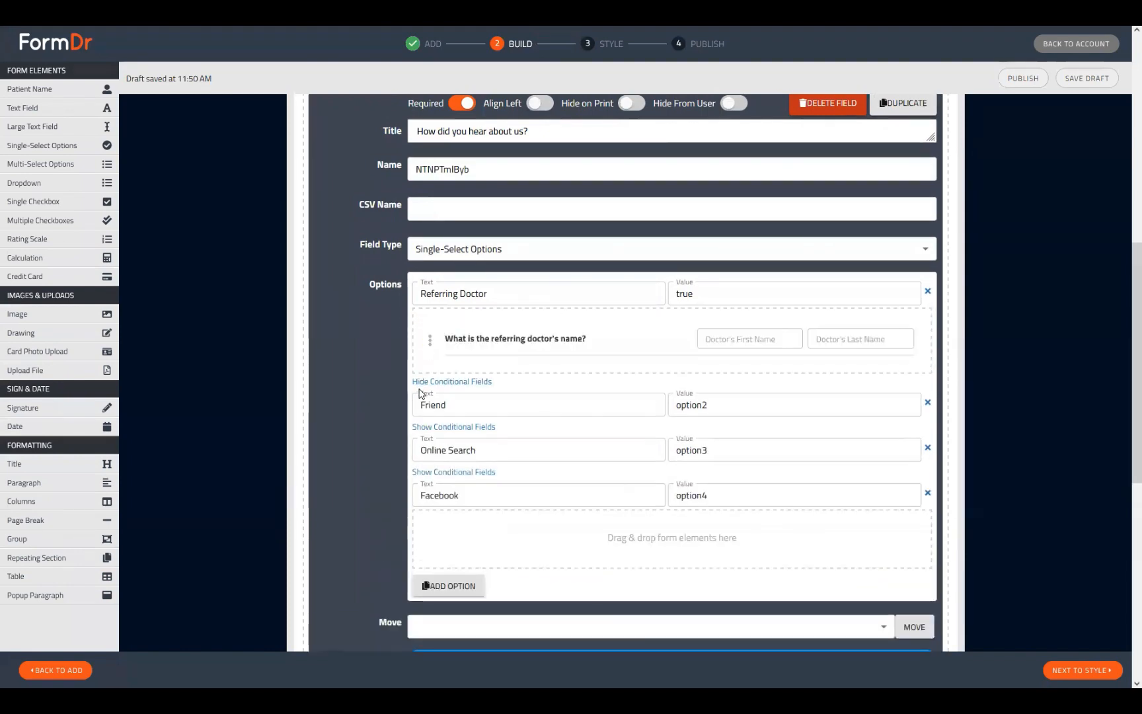
mouse_move(434, 333)
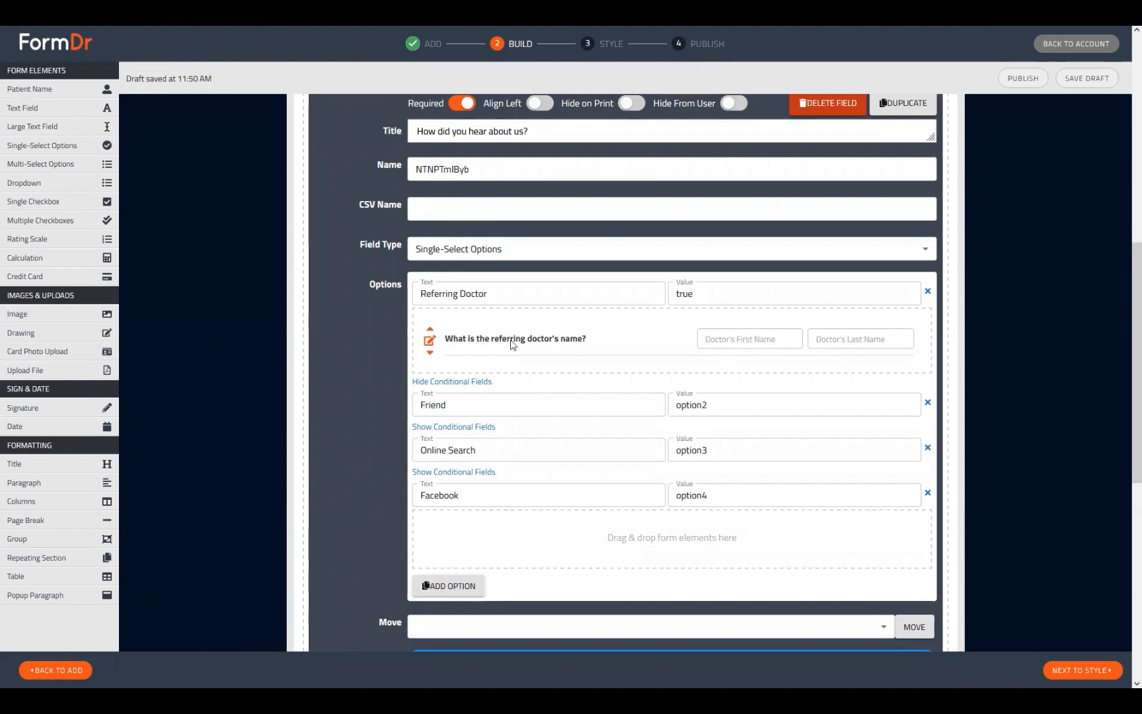
scroll(546, 470, "up", 2)
scroll(479, 377, "up", 2)
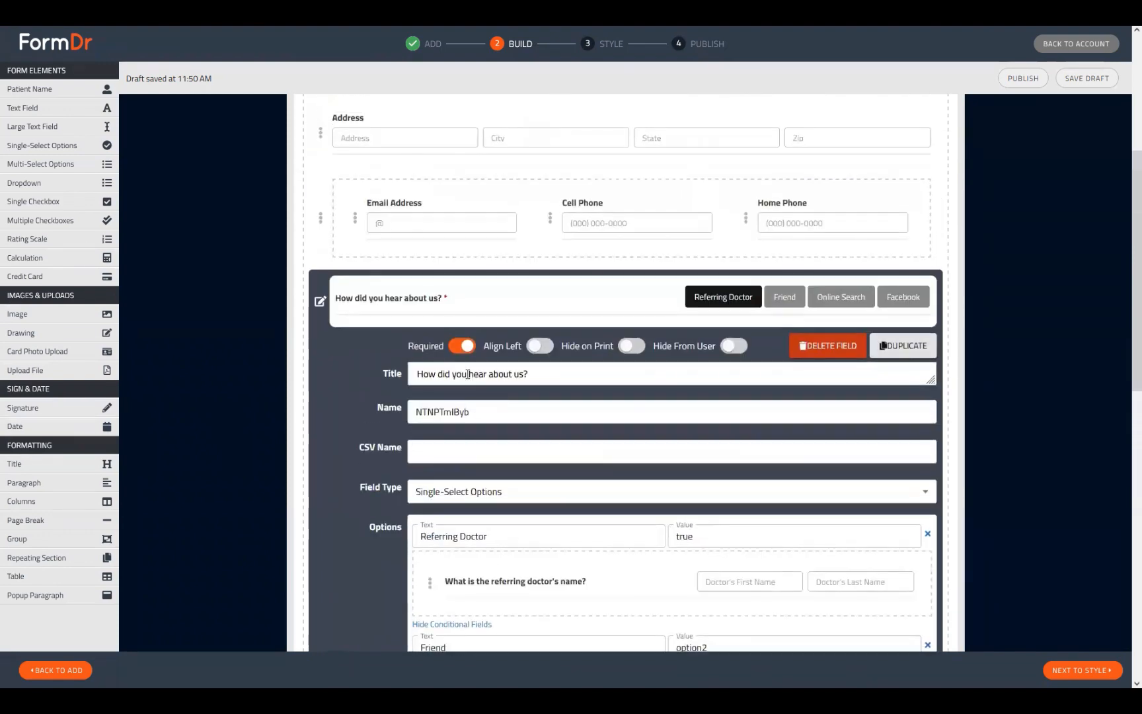
scroll(654, 322, "down", 4)
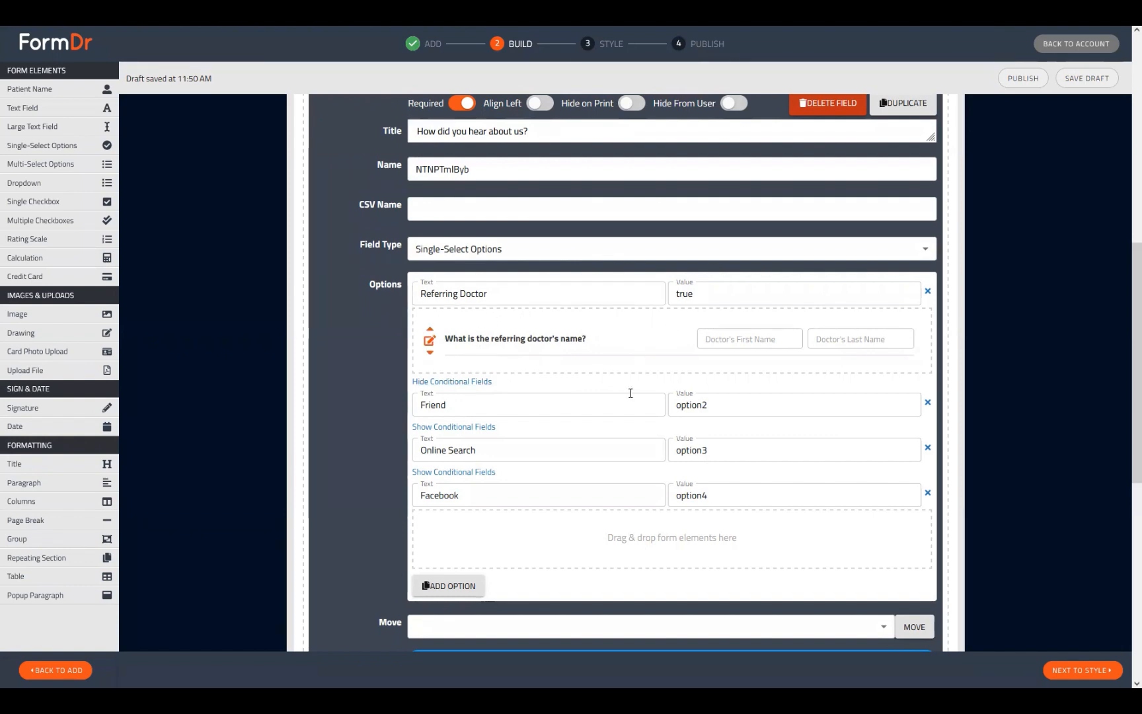
mouse_move(430, 344)
left_click(456, 427)
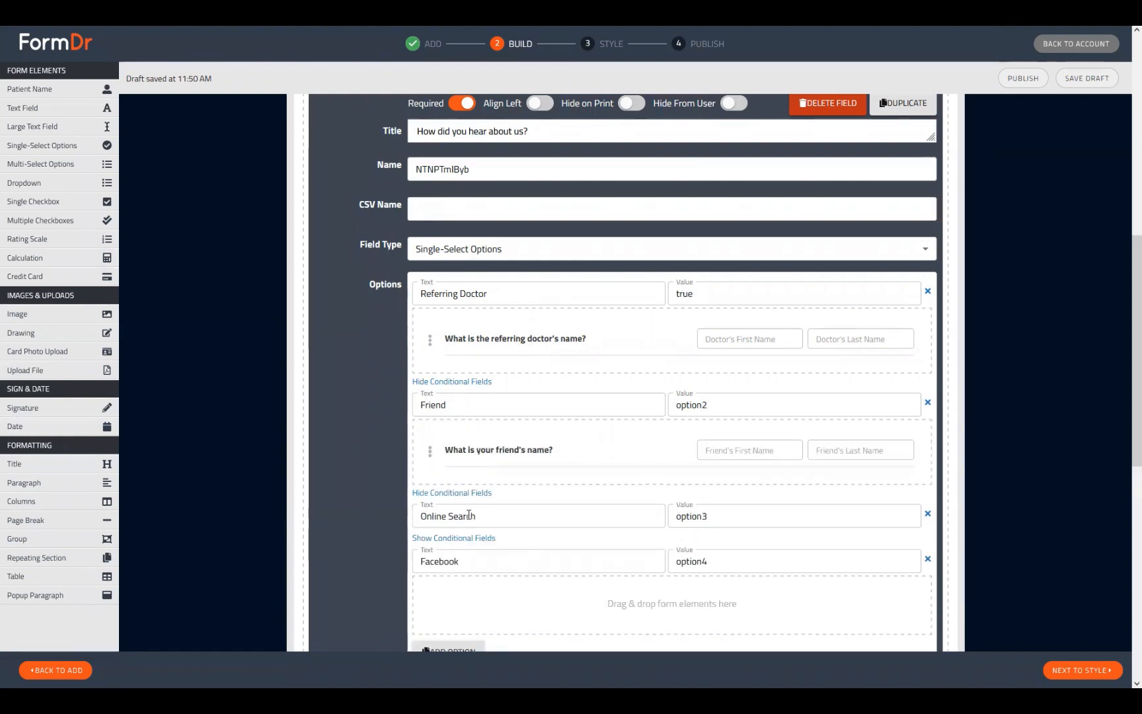
left_click(472, 538)
scroll(595, 463, "down", 2)
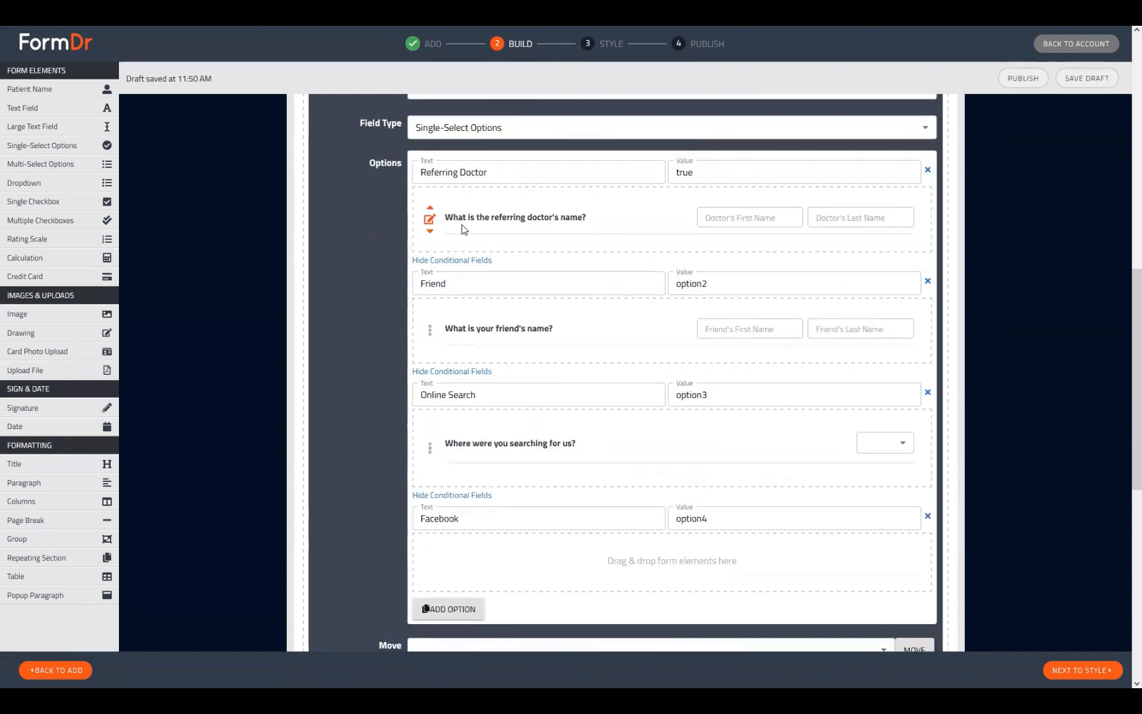
Step: Left-align the referring doctor's name, friend's name and "Where were you searching for us?" conditional fields and finish editing the parent question
left_click(430, 219)
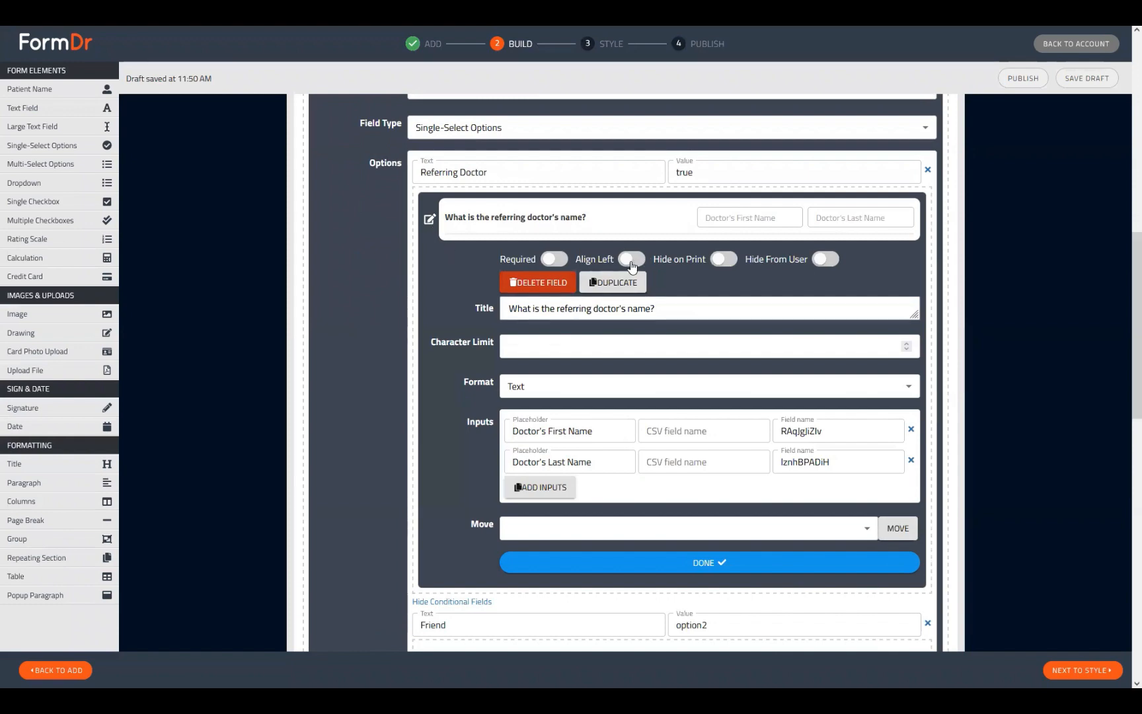
left_click(429, 220)
left_click(429, 344)
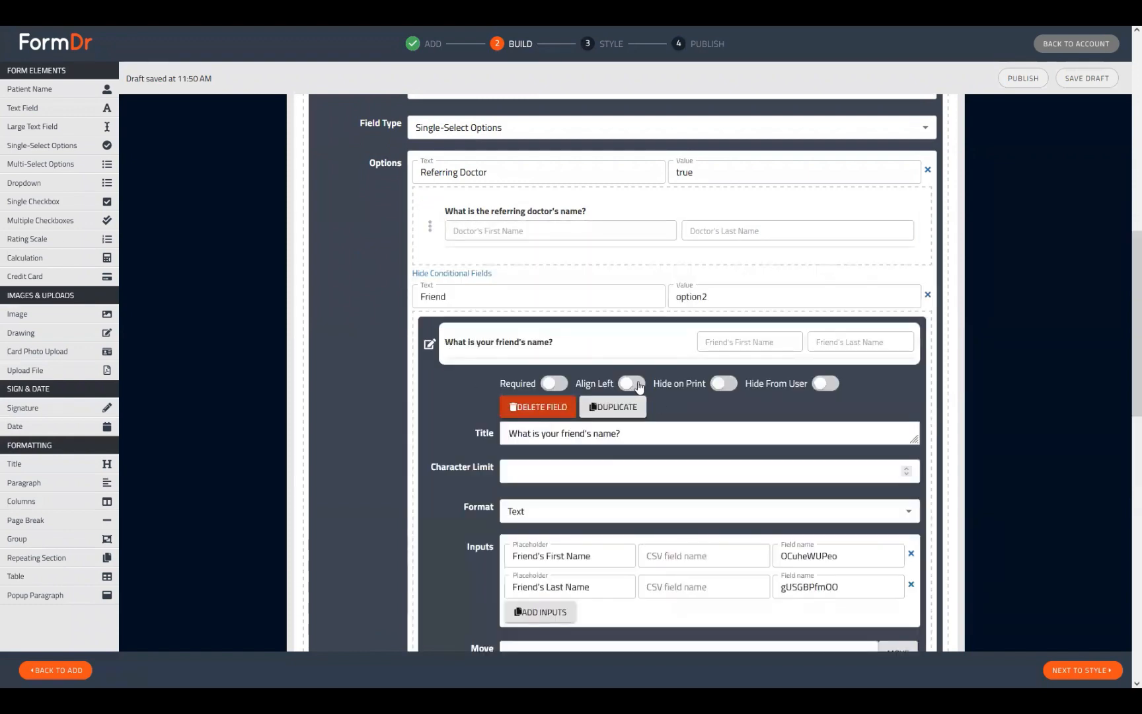
left_click(429, 344)
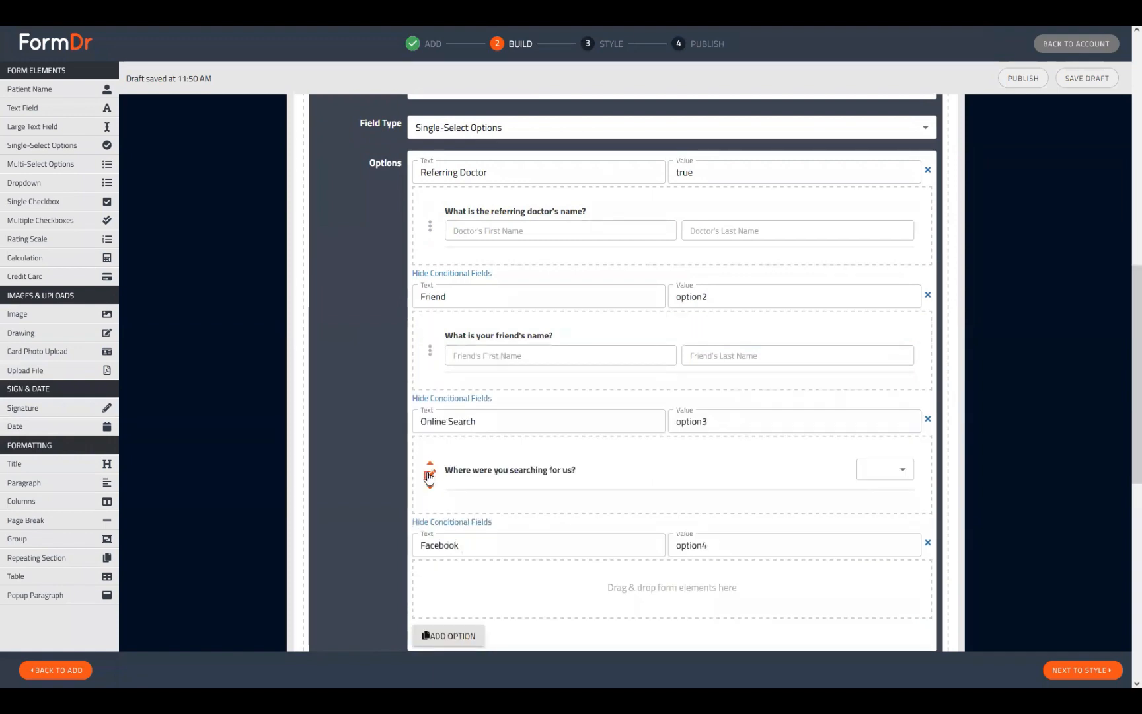
left_click(429, 475)
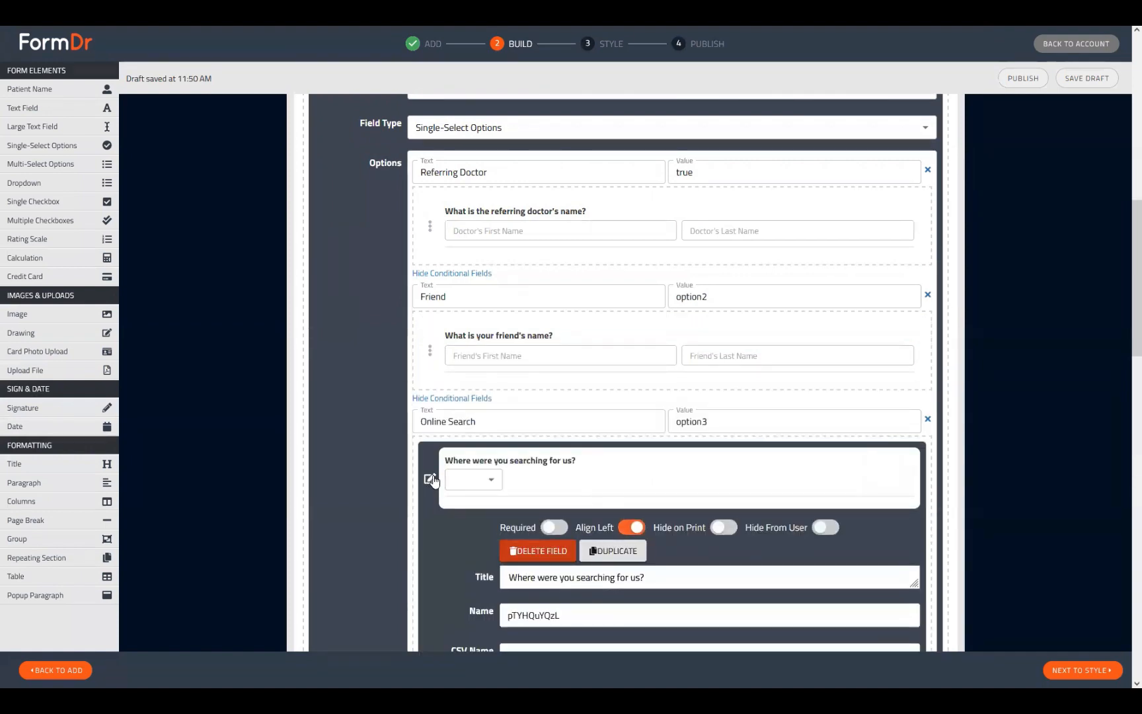
left_click(431, 480)
scroll(699, 416, "down", 5)
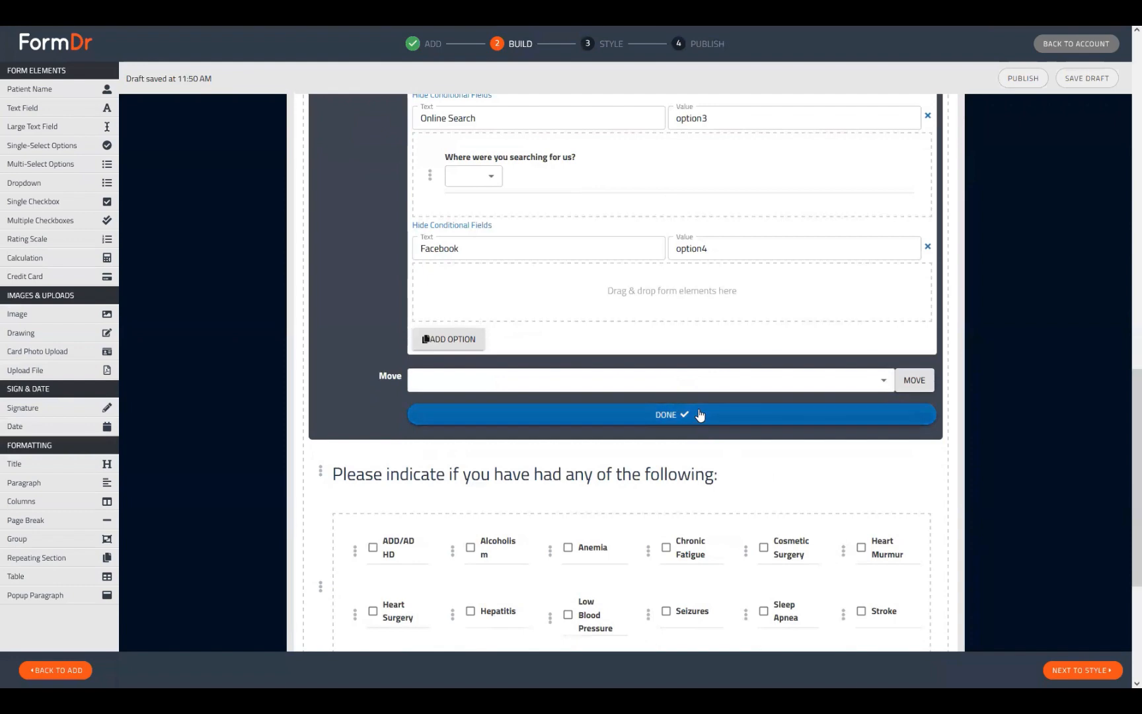
left_click(699, 414)
scroll(642, 487, "up", 4)
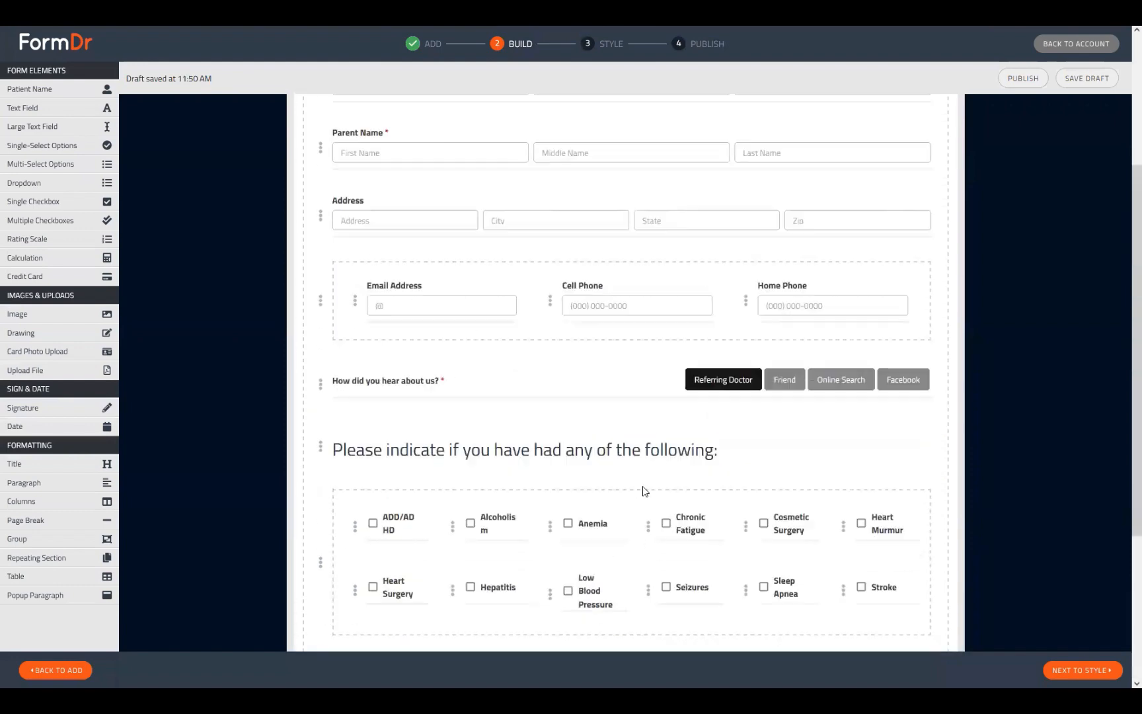
Step: In the Style stage, check the conditional field layout by choosing Referring Doctor, Friend, Online Search and Facebook
left_click(1083, 670)
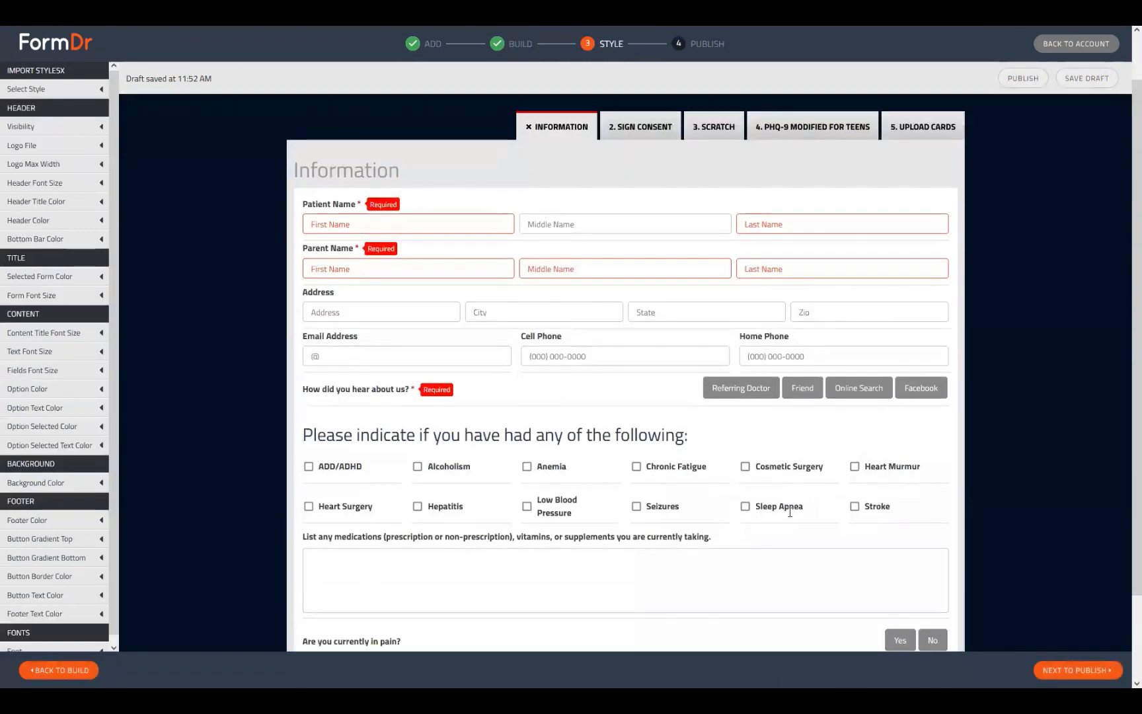
scroll(790, 512, "down", 1)
left_click(739, 321)
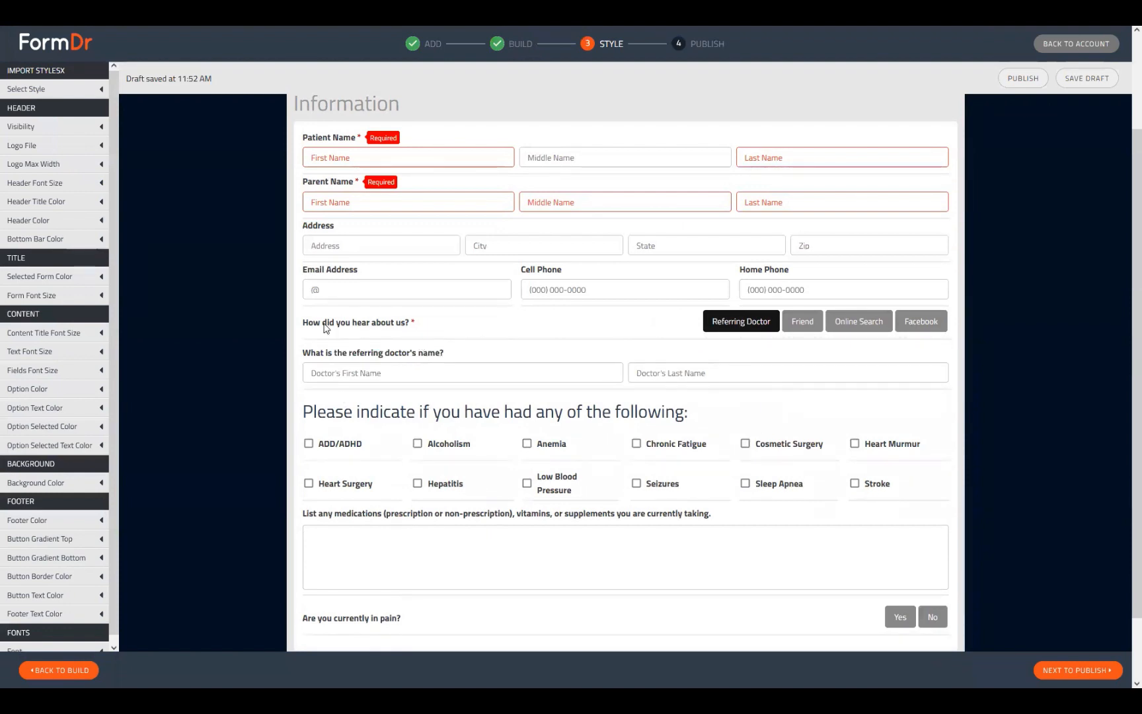
left_click(341, 372)
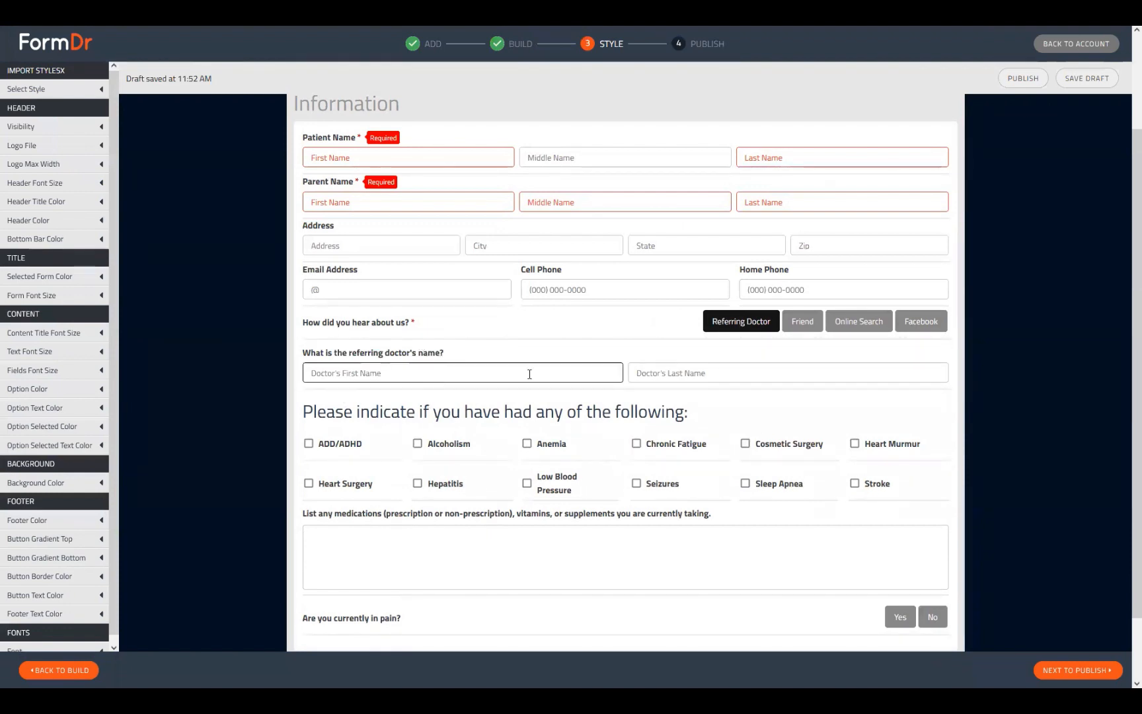
left_click(808, 324)
left_click(850, 325)
left_click(919, 323)
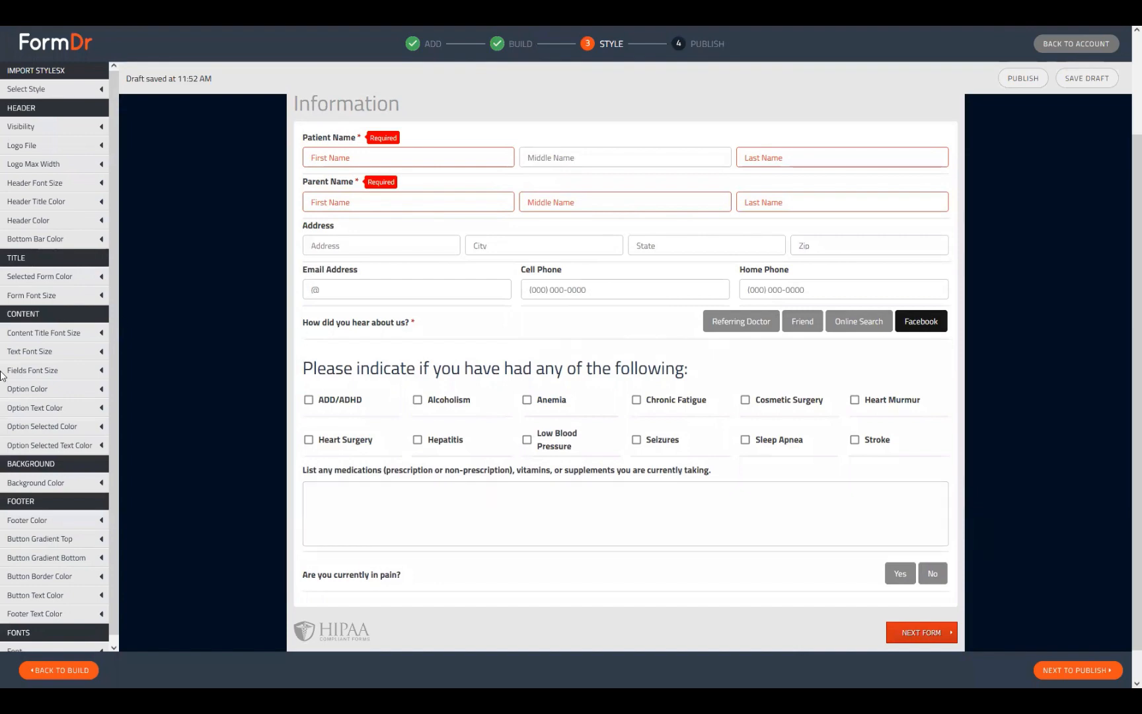
Step: Return to the Build stage, open the Sign Consent form and look through its content
left_click(62, 670)
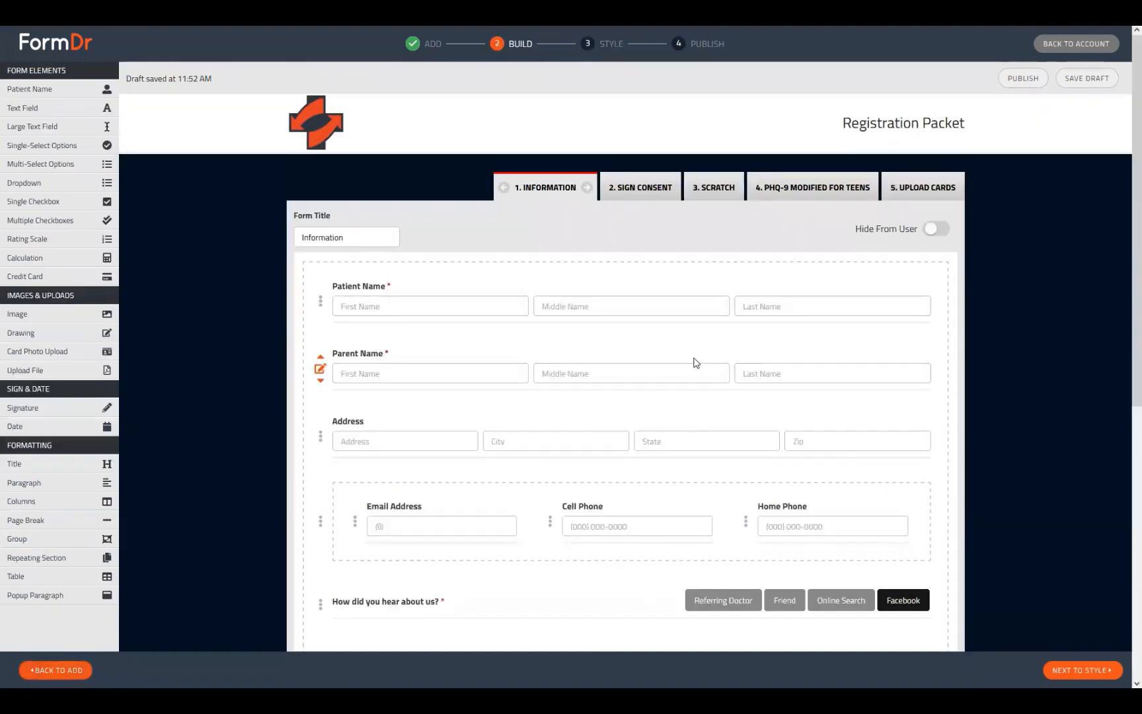
scroll(650, 438, "down", 5)
scroll(580, 134, "up", 4)
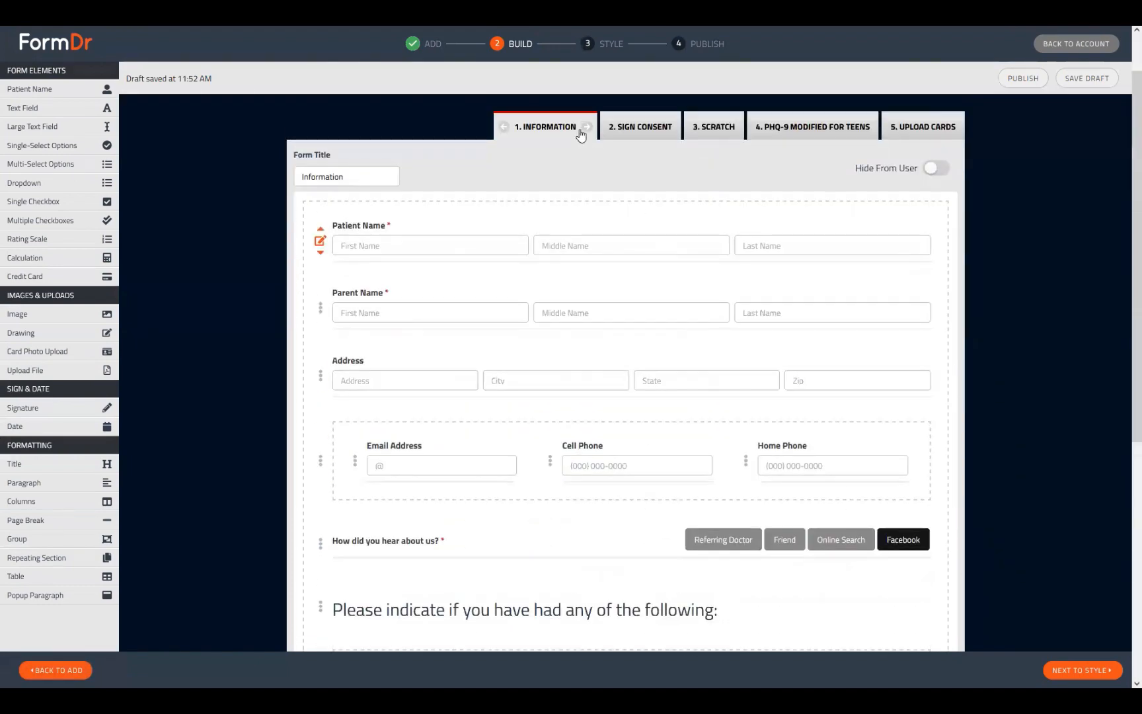
left_click(627, 133)
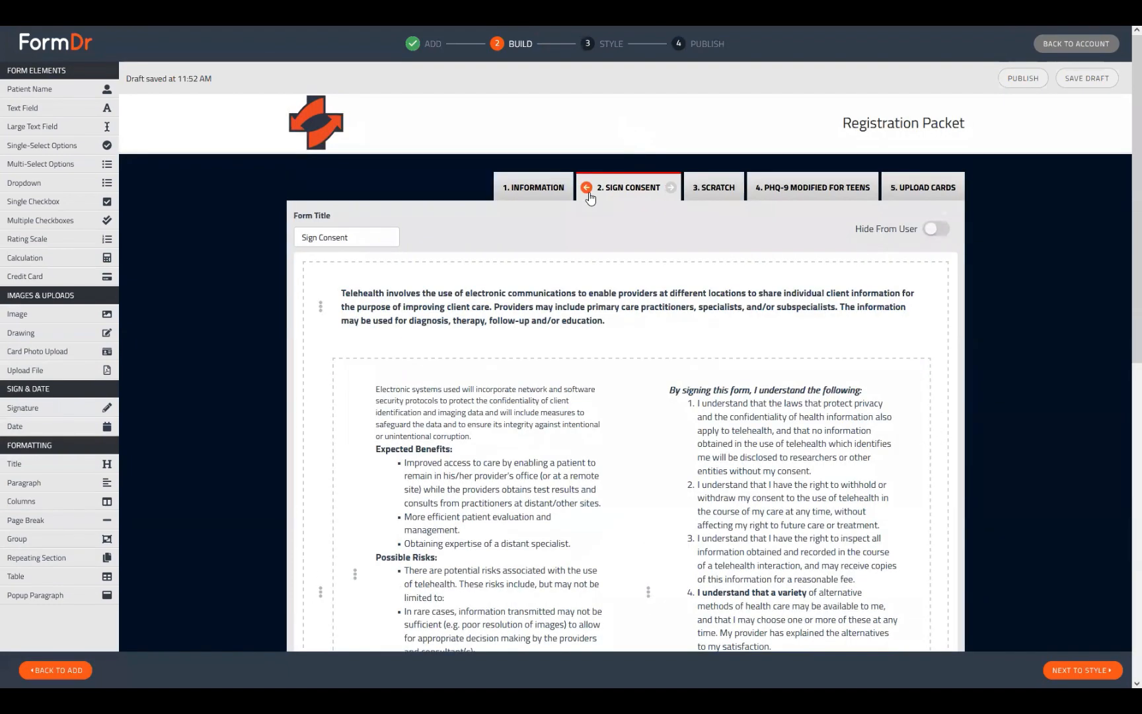
scroll(760, 347, "down", 2)
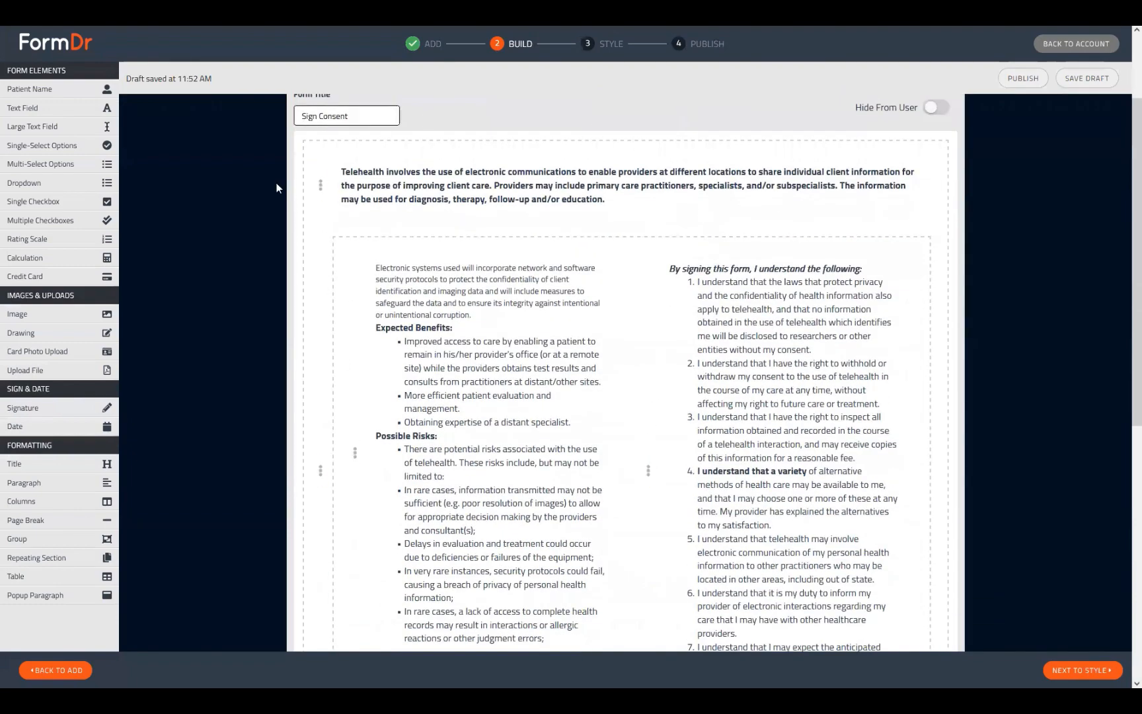
scroll(476, 458, "down", 3)
scroll(476, 459, "up", 4)
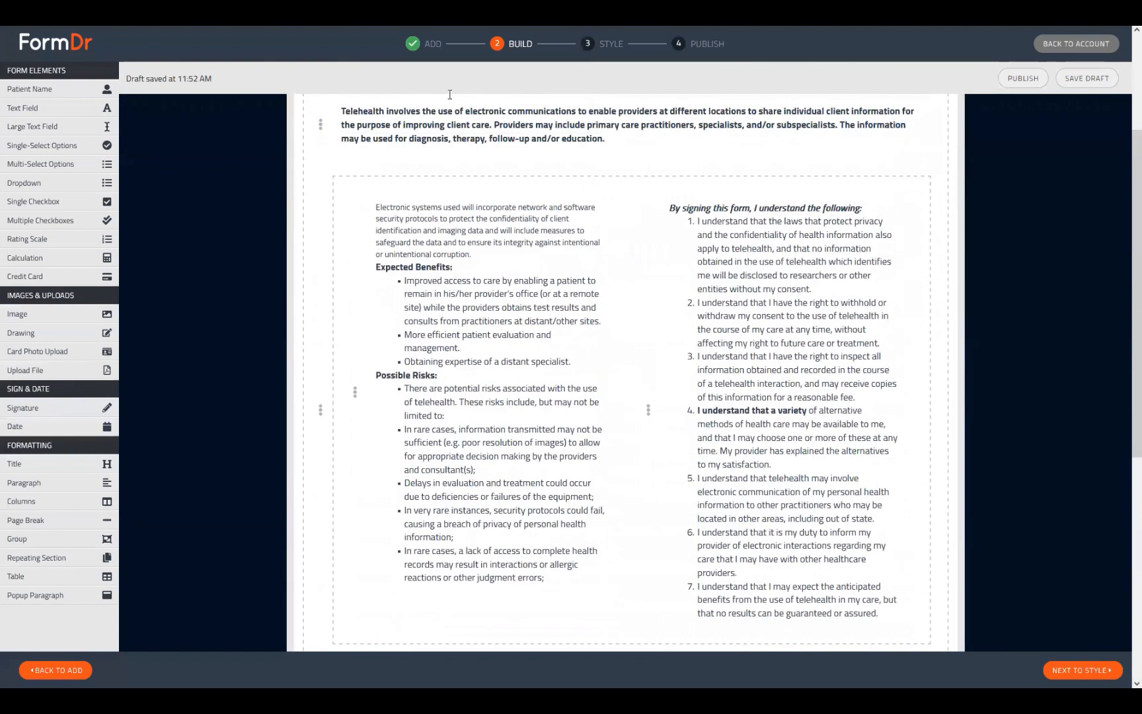
Step: Swap the Sign Consent form's two side-by-side paragraphs back and forth, ending with the Expected Benefits text in the first column
left_click_drag(502, 262, 441, 260)
left_click_drag(505, 416, 474, 448)
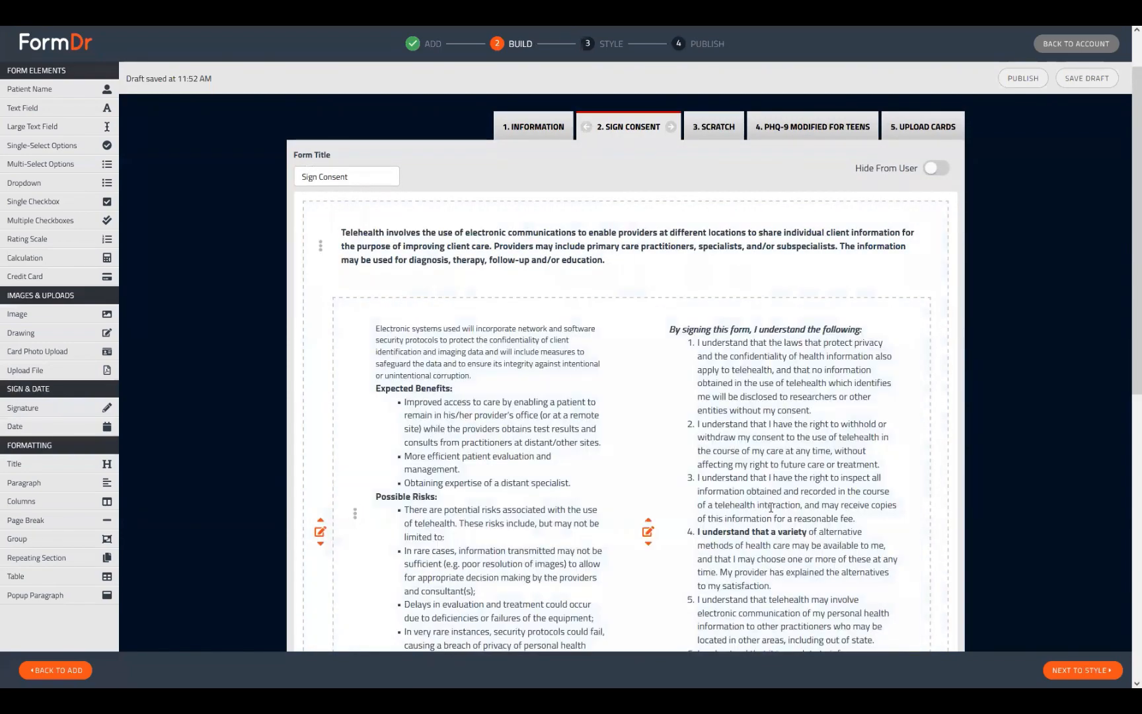
left_click_drag(746, 495, 508, 423)
scroll(509, 410, "down", 3)
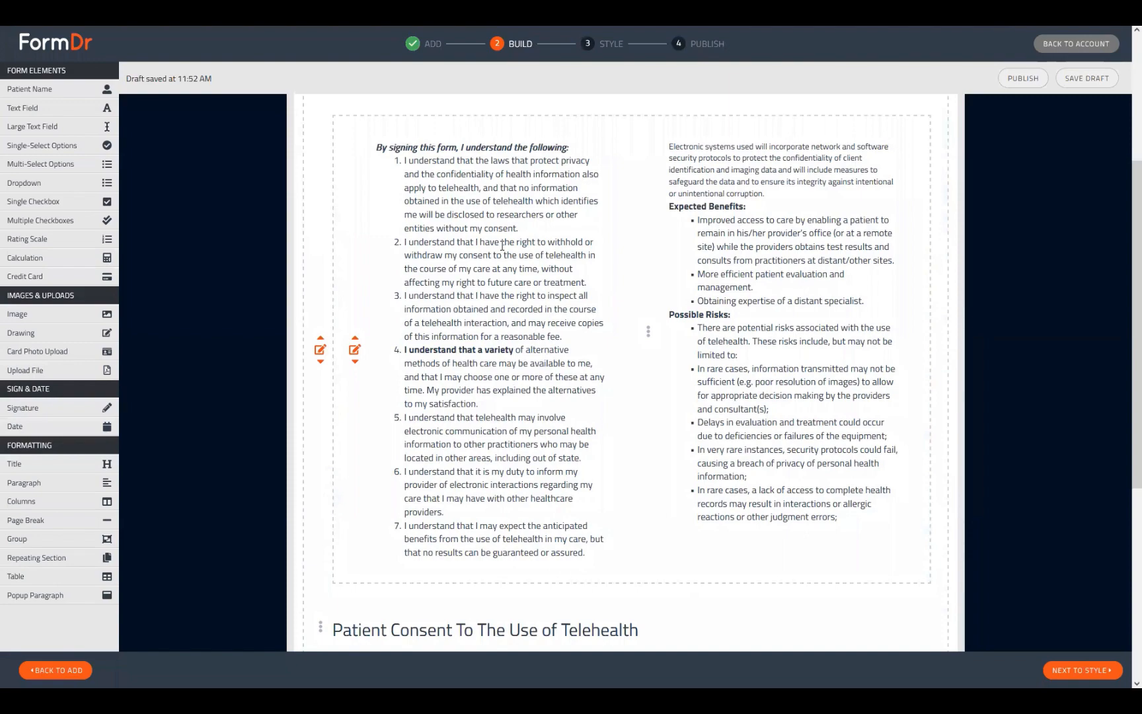
left_click_drag(423, 308, 487, 382)
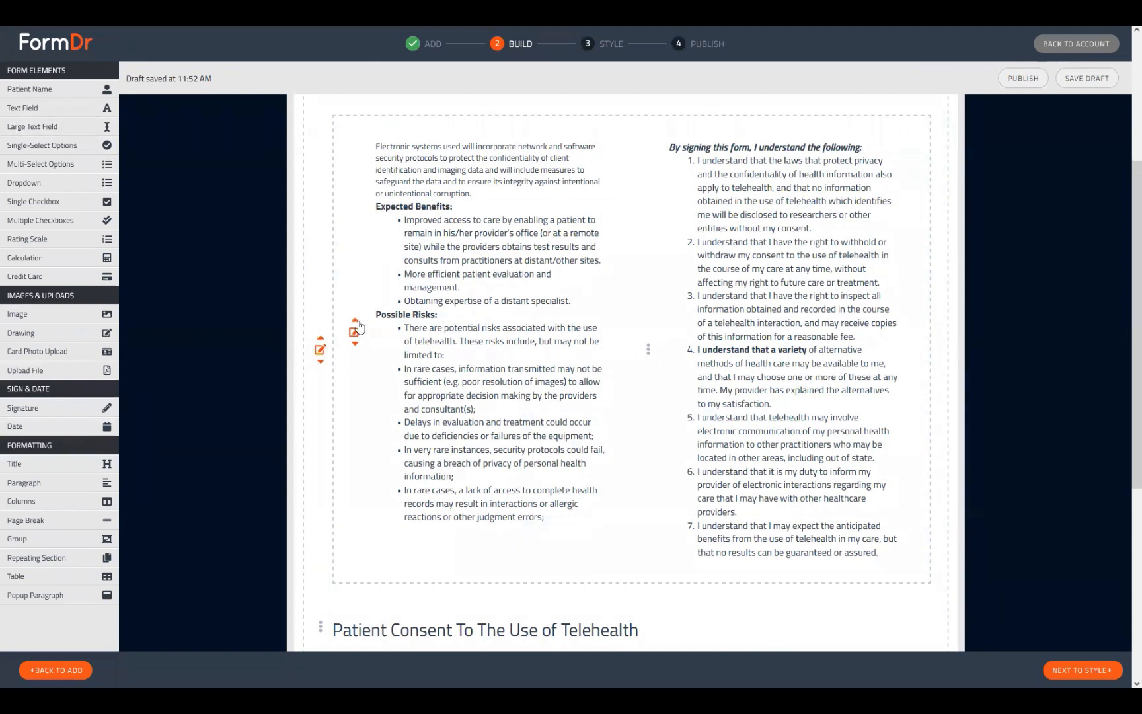
left_click(355, 344)
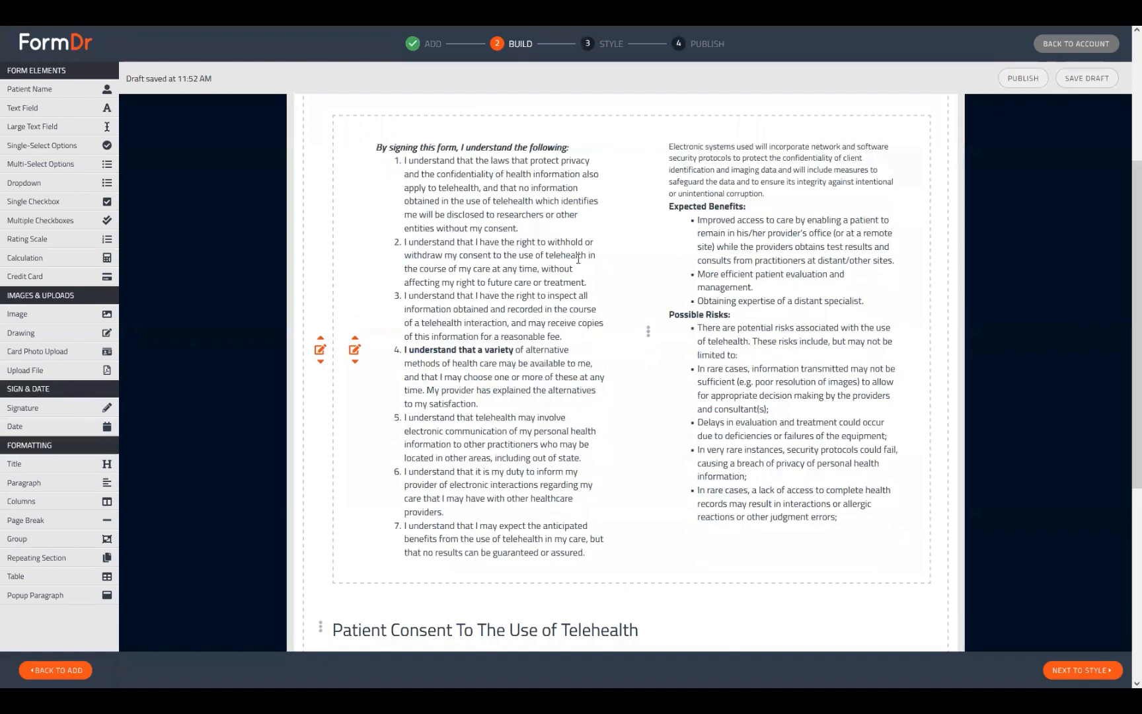
left_click(649, 323)
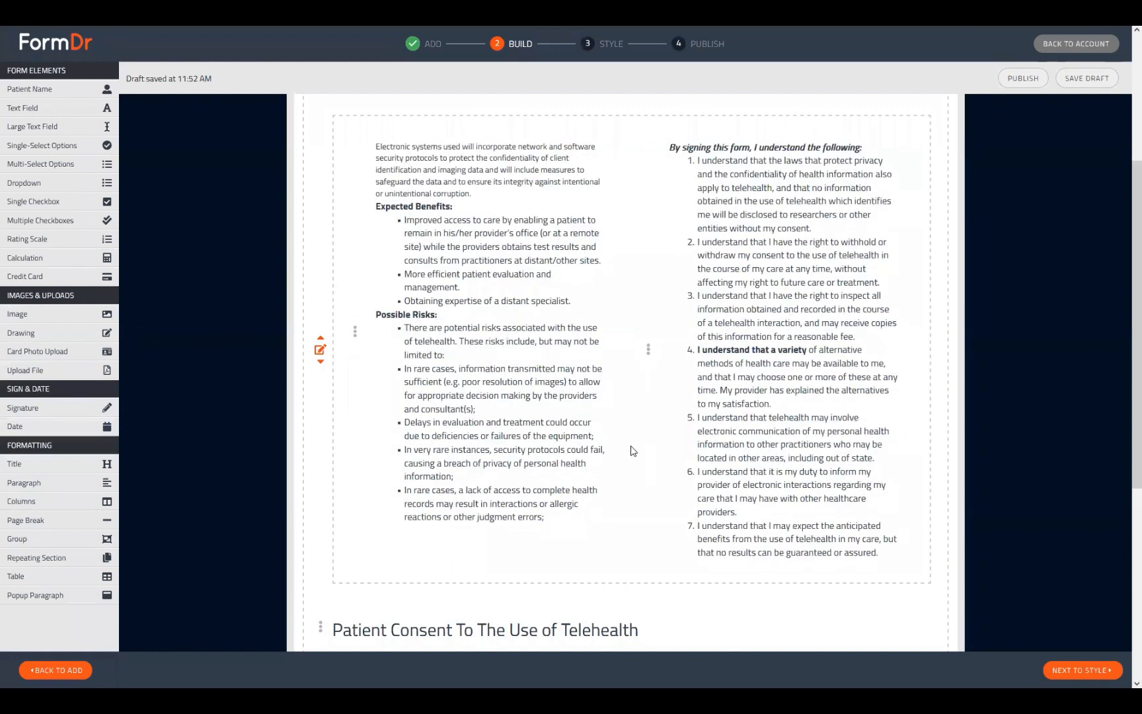
left_click(646, 342)
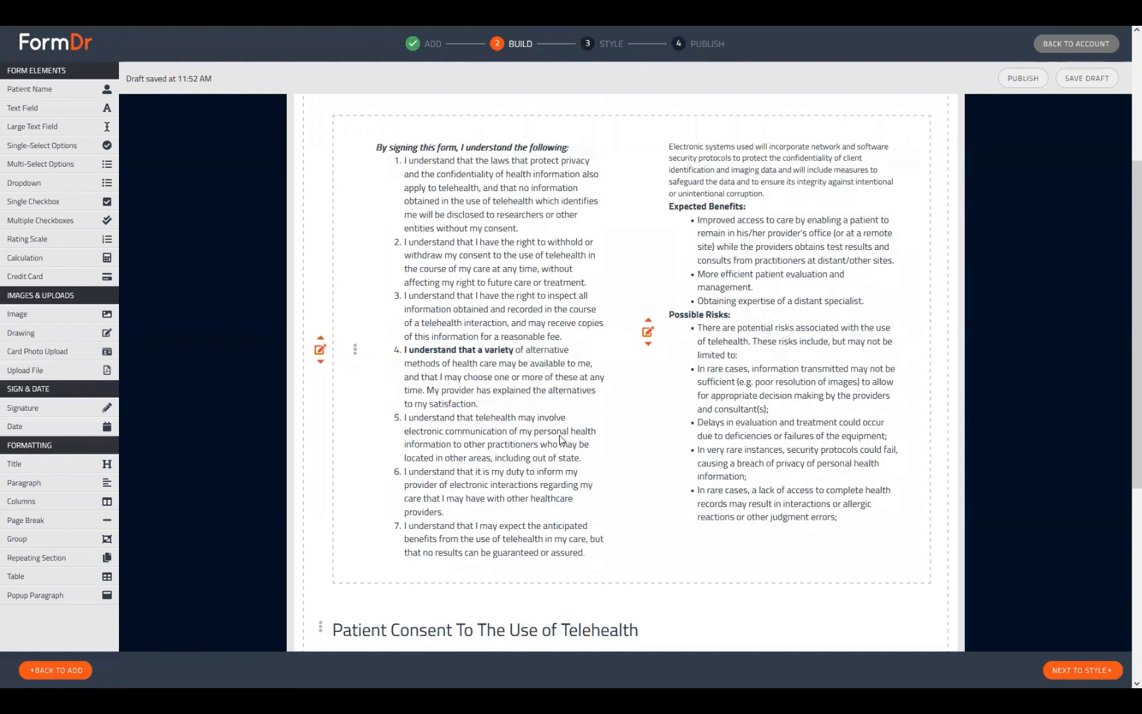
left_click(648, 322)
Step: Open the introductory telehealth paragraph of the Sign Consent form for editing and remove the bold formatting from all its text
scroll(691, 405, "up", 3)
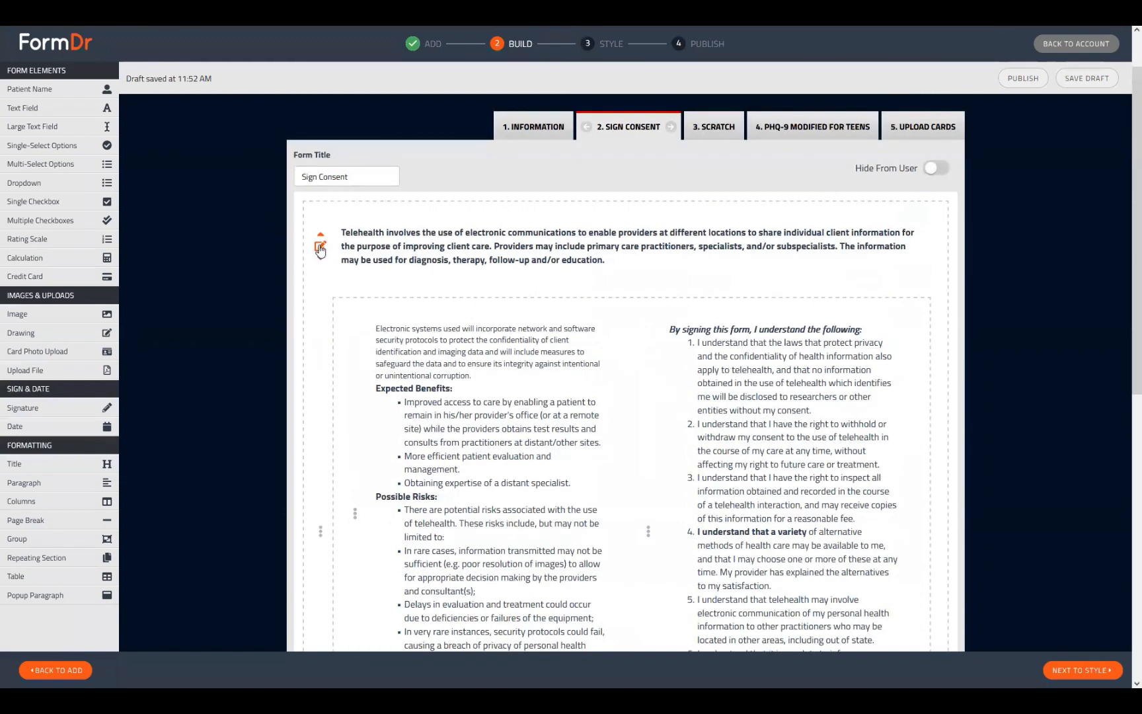
left_click(320, 247)
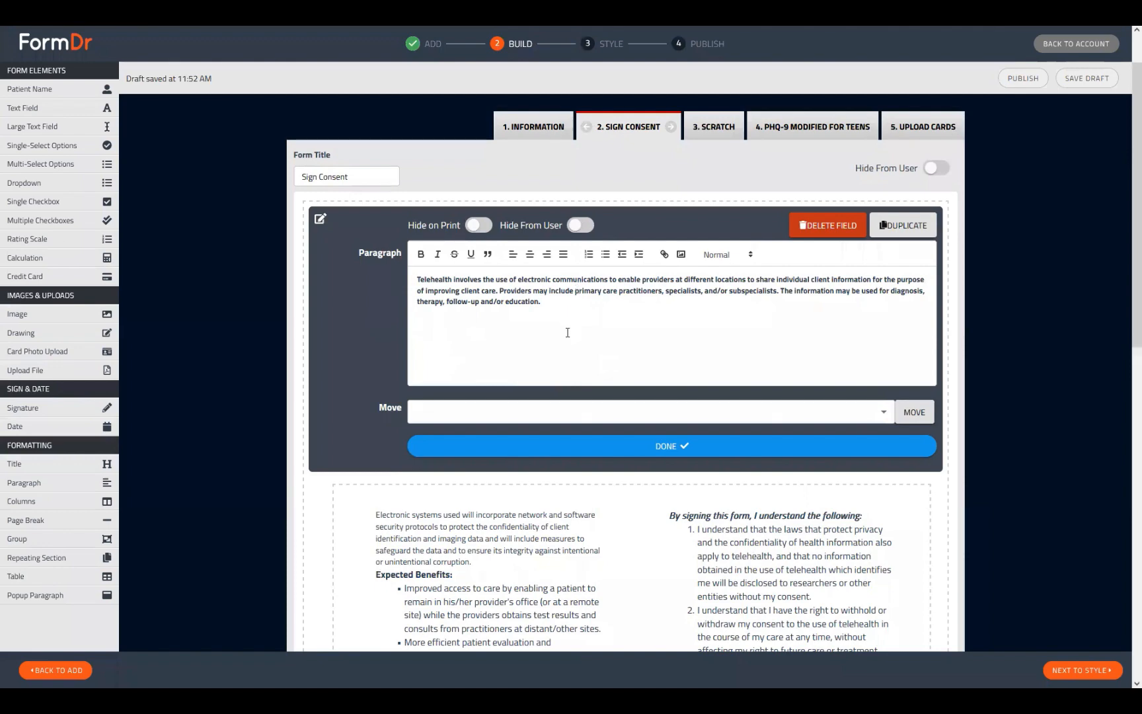
left_click_drag(411, 284, 542, 304)
left_click(422, 255)
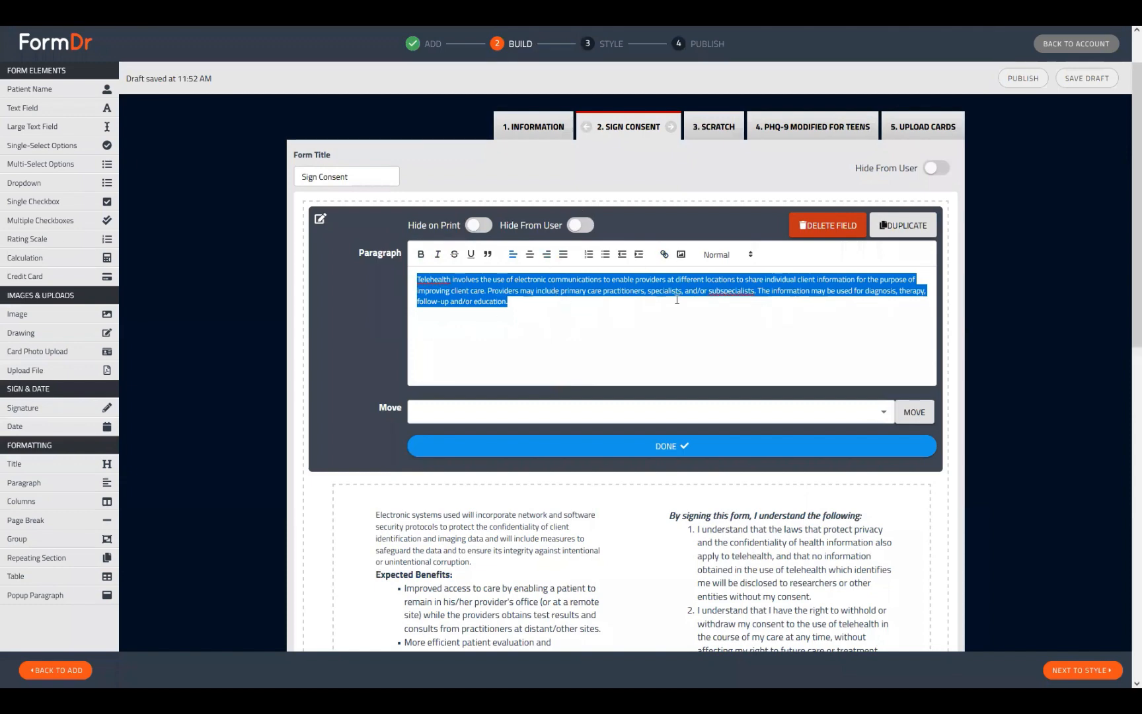
Step: Add a new line reading "Section Header" above the text of the introductory telehealth paragraph
left_click(449, 291)
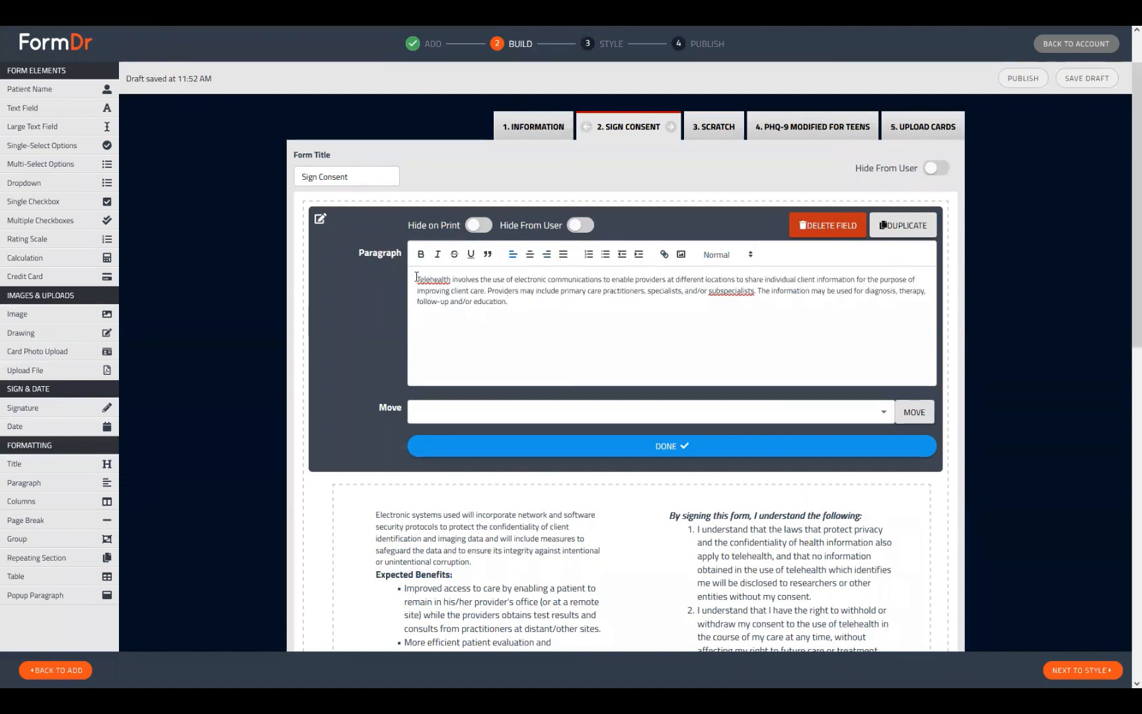
key("Return")
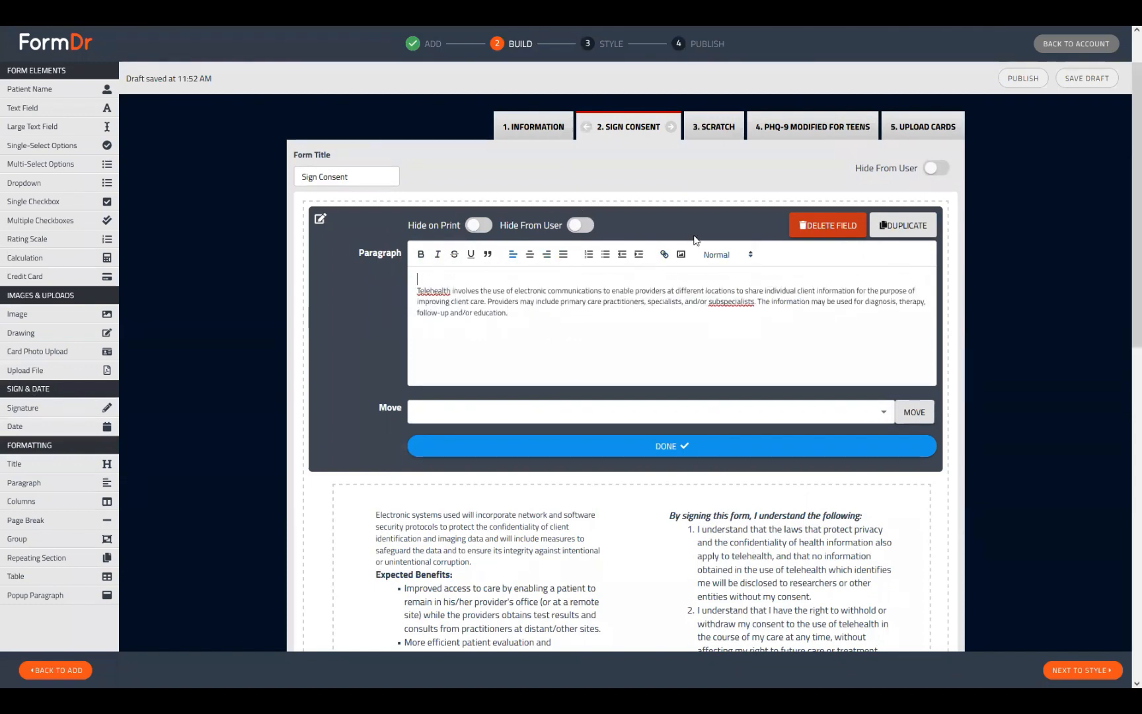
left_click(706, 255)
left_click(532, 281)
type("Section Header")
Step: Format the "Section Header" line as Heading 3 and finish editing the paragraph
triple_click(434, 284)
left_click(723, 263)
left_click_drag(414, 275, 481, 273)
left_click(731, 255)
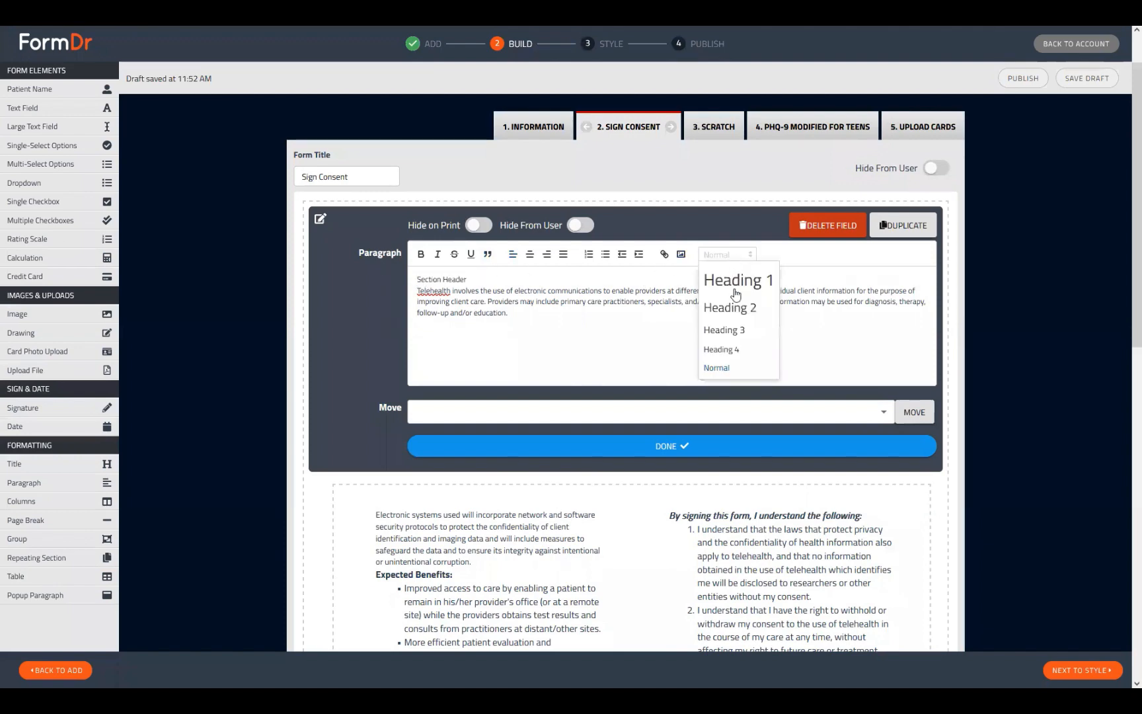
left_click(735, 335)
left_click(665, 441)
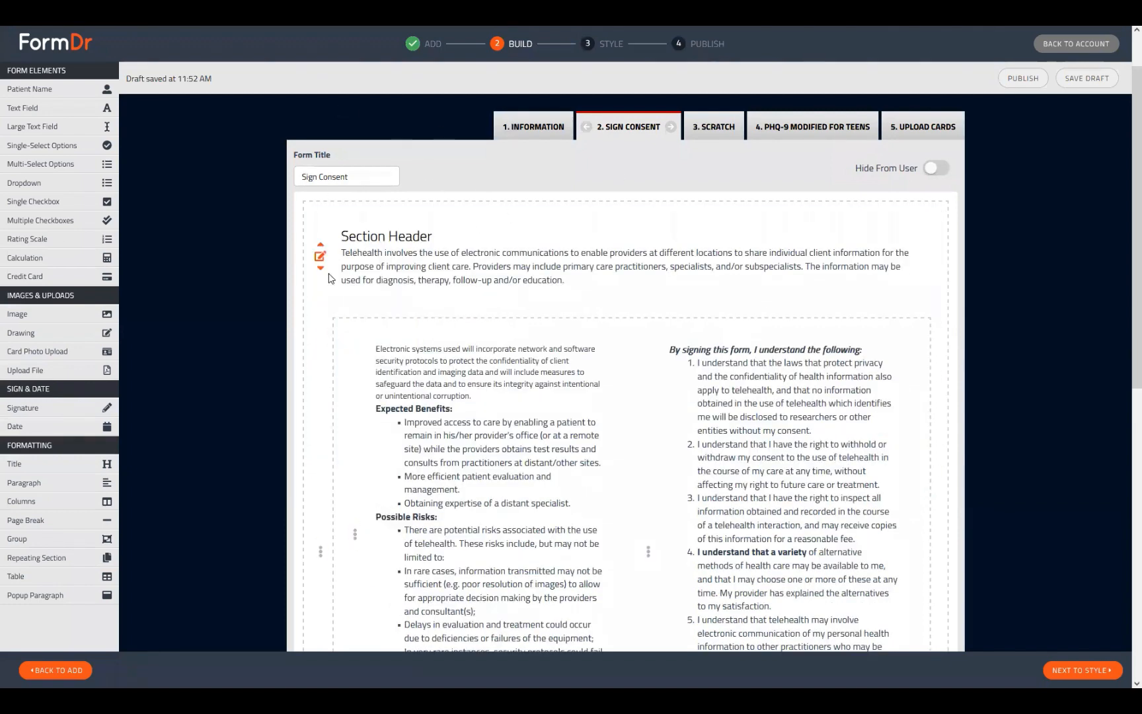
Step: Reopen the telehealth paragraph, center its "Section Header" line, add a blank line beneath it and close the editor
left_click(322, 260)
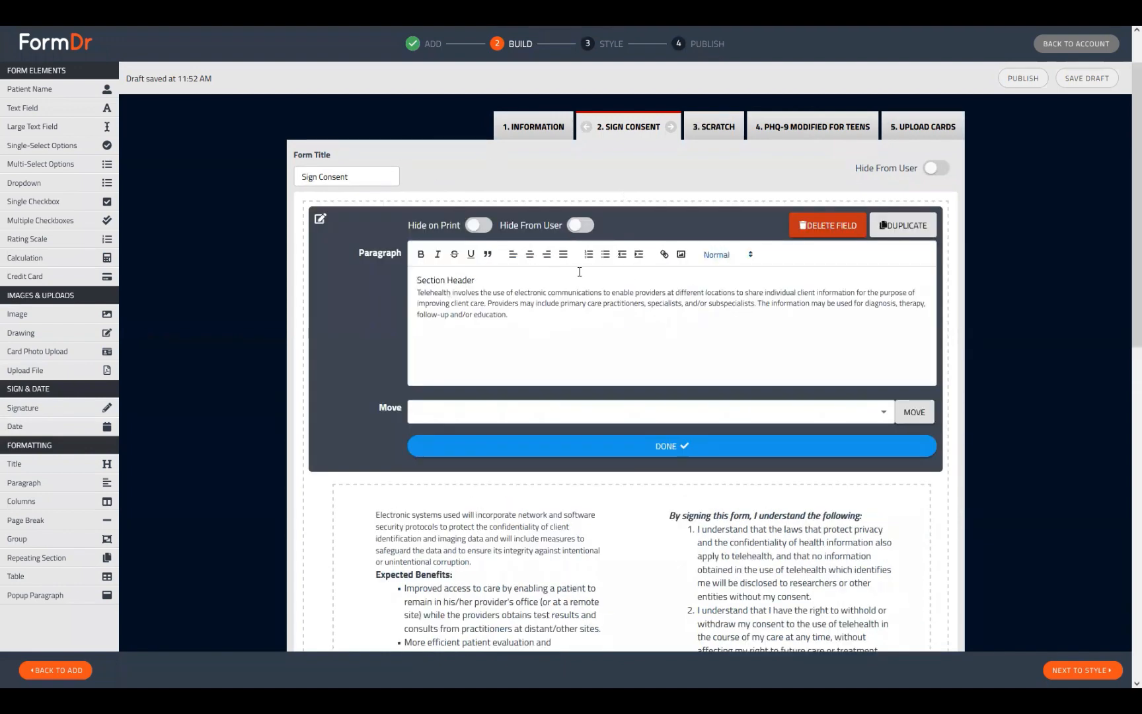
left_click(476, 280)
left_click(530, 254)
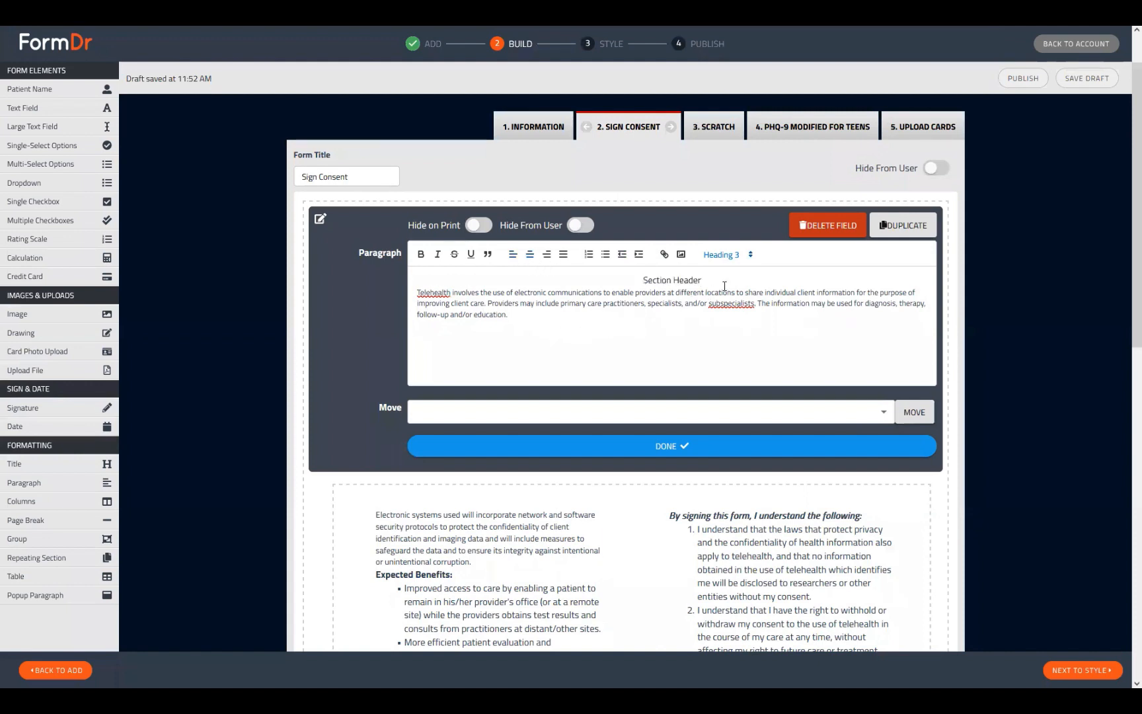
key("Return")
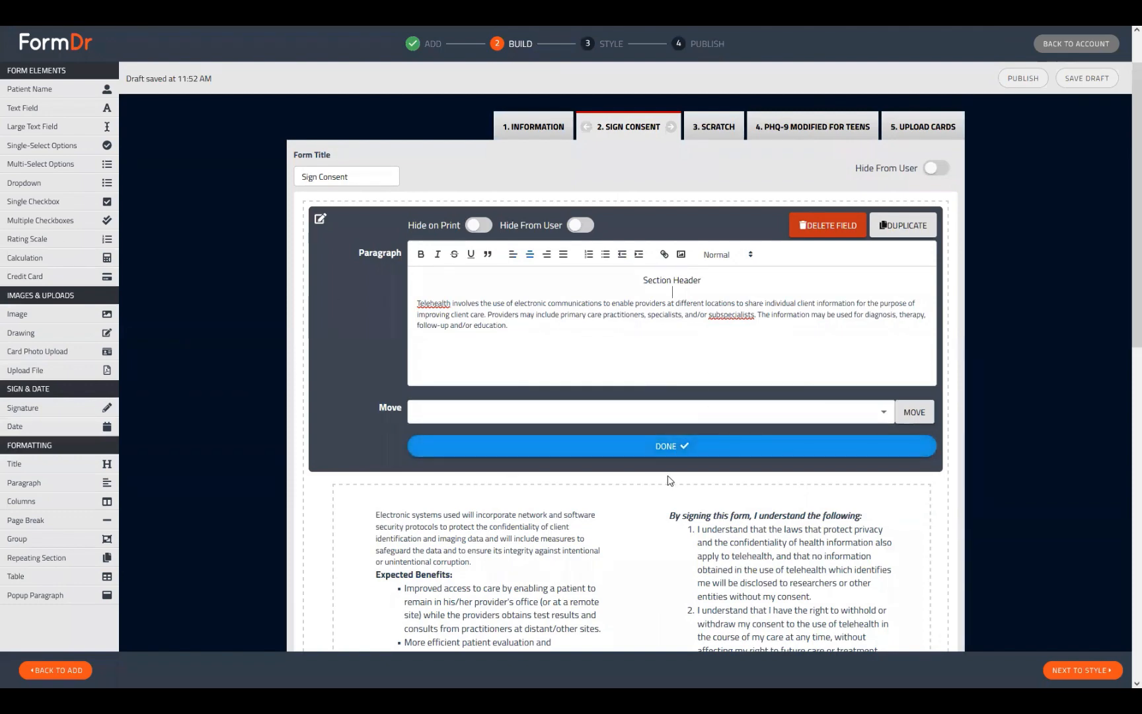
left_click(320, 224)
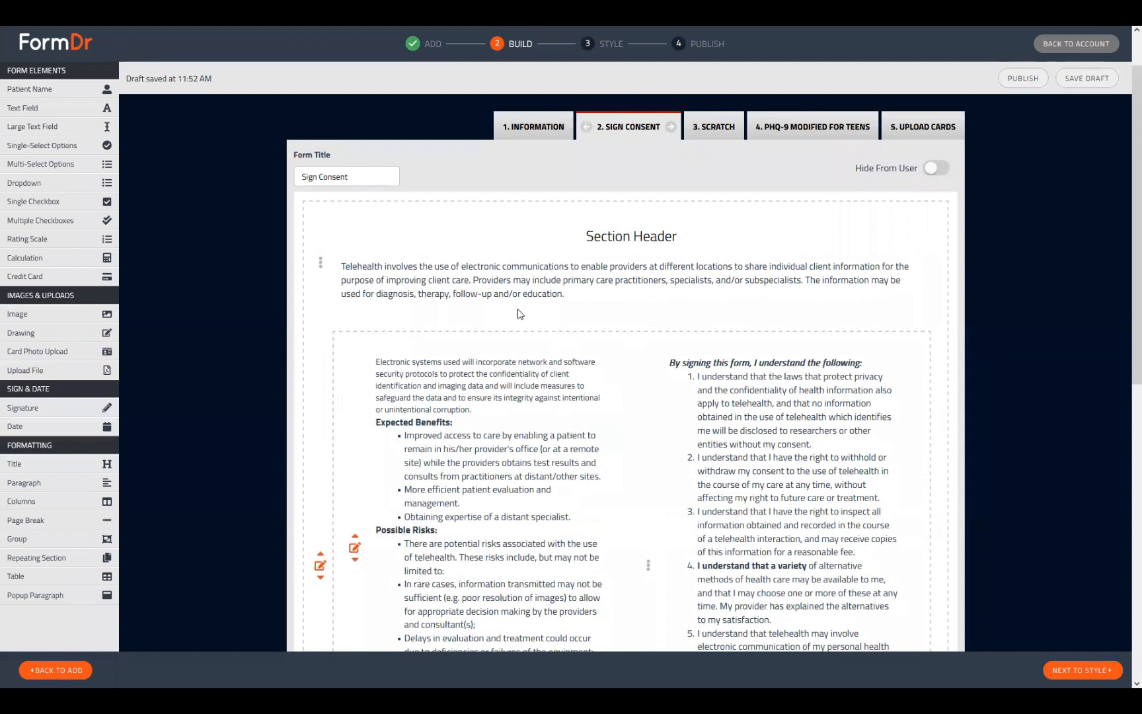
mouse_move(320, 264)
left_click(320, 264)
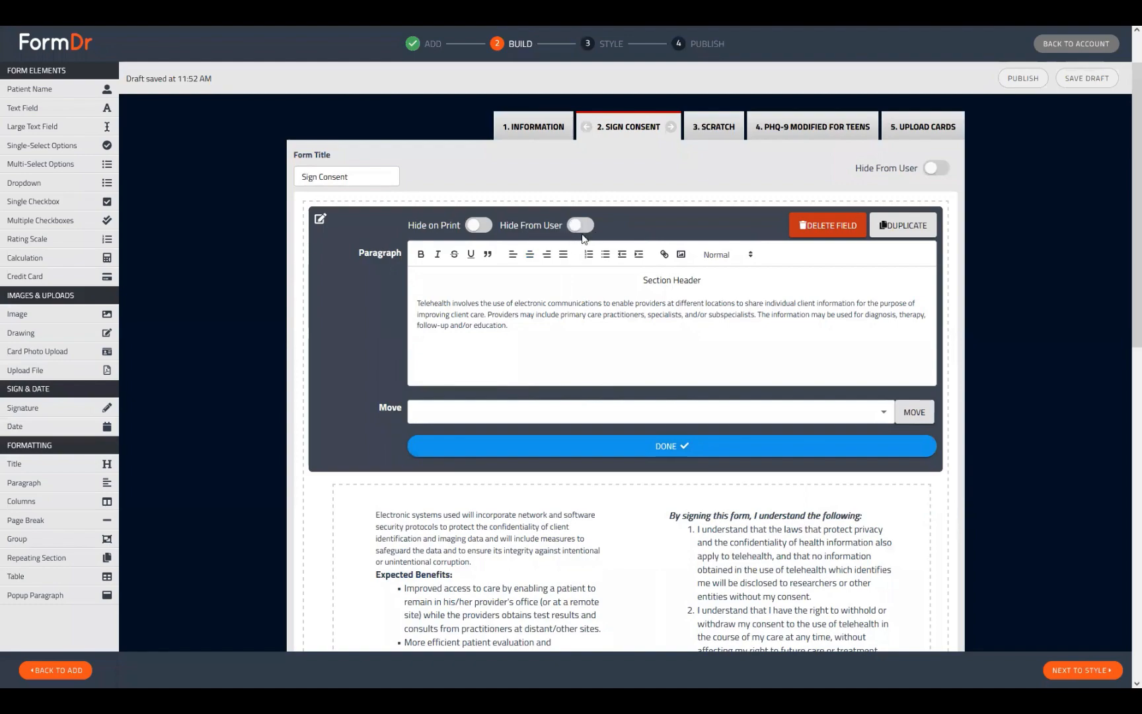
left_click(320, 218)
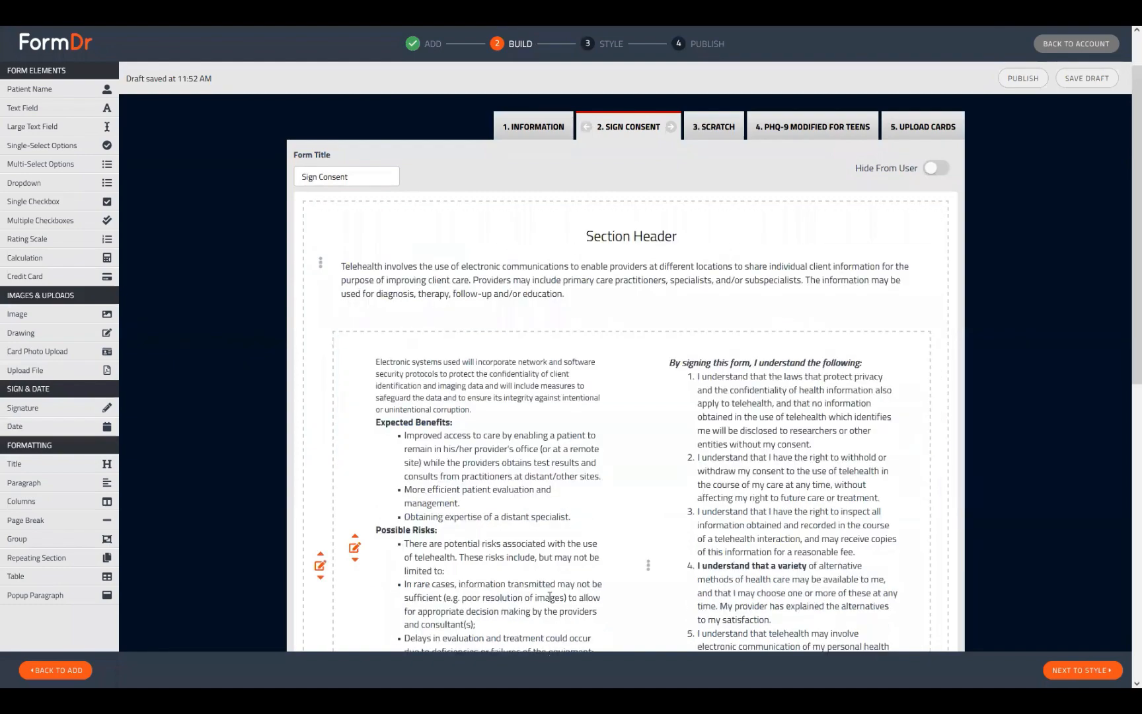
Step: Add empty square brackets on a separate line below the text of the patient consent paragraph and close its editor
scroll(674, 428, "down", 4)
scroll(674, 428, "down", 4)
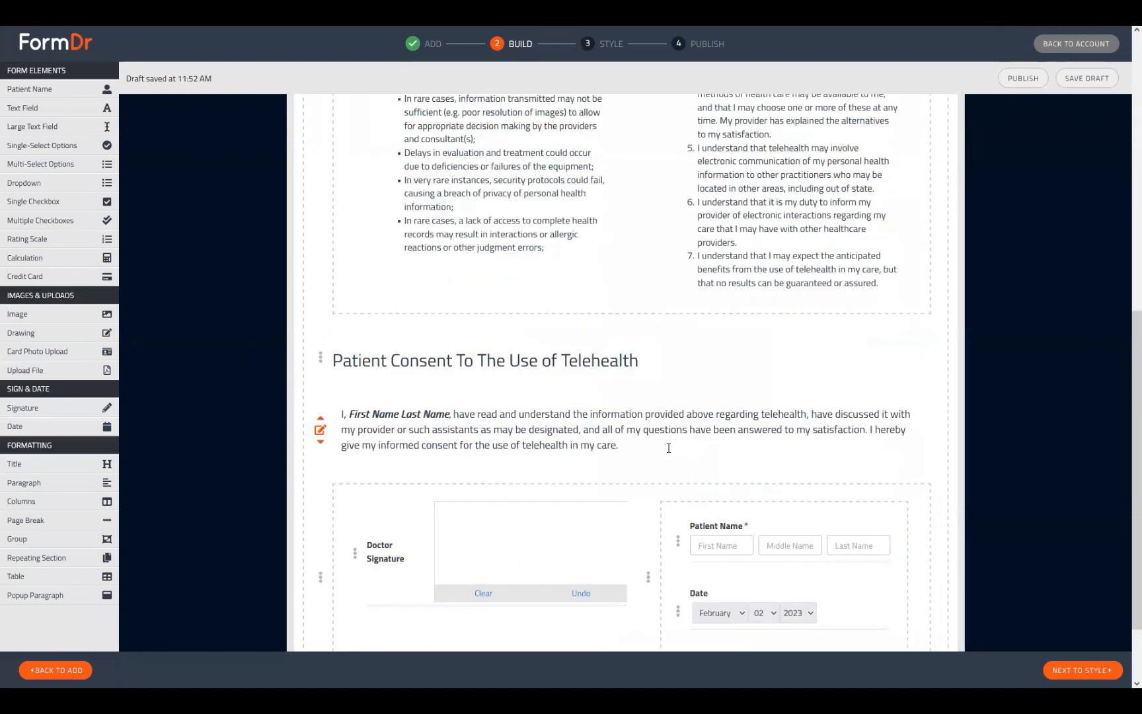
scroll(669, 448, "down", 2)
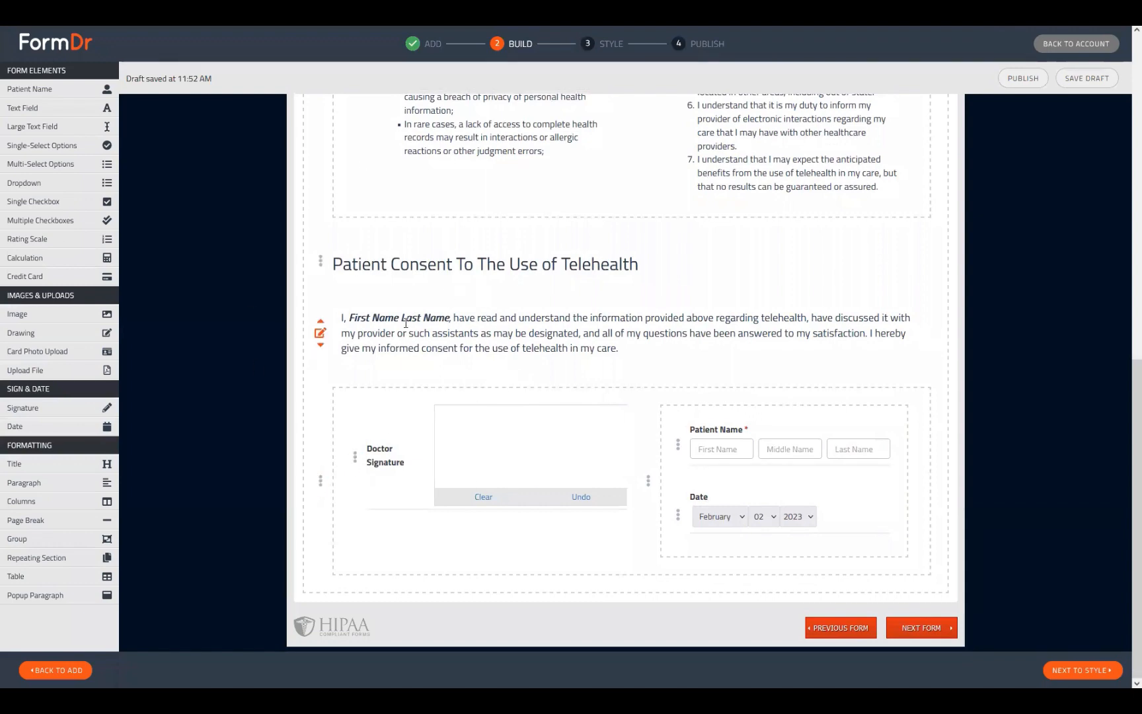
scroll(443, 362, "up", 4)
scroll(452, 397, "down", 4)
left_click(319, 334)
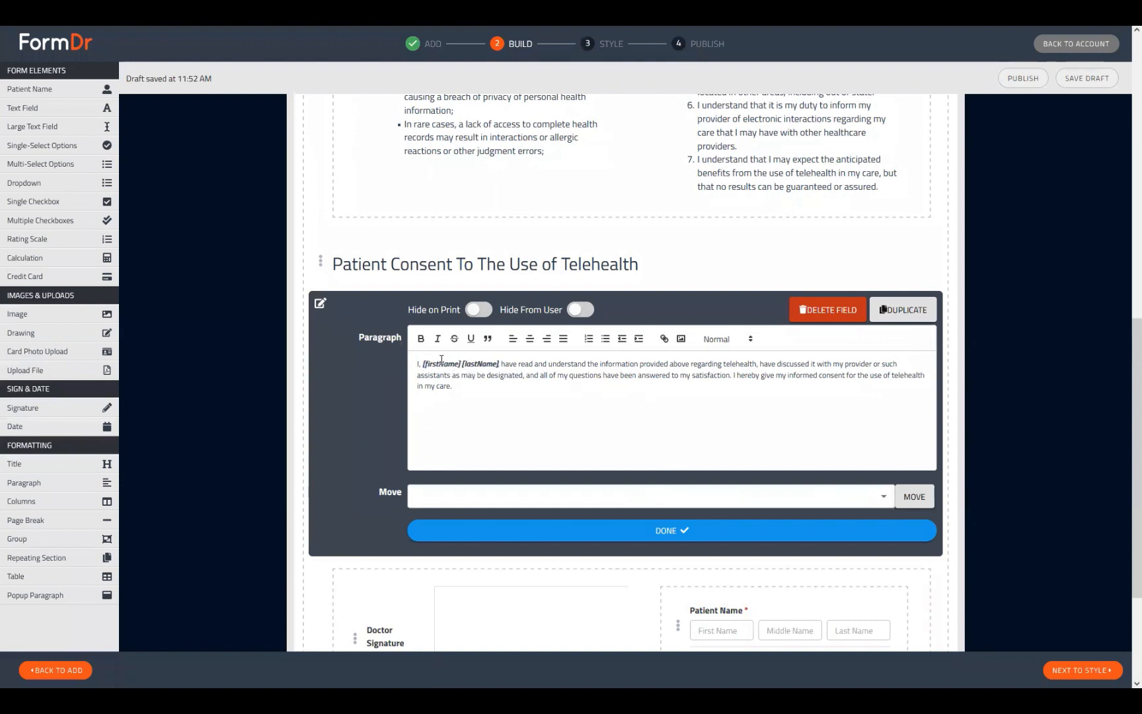
left_click(467, 391)
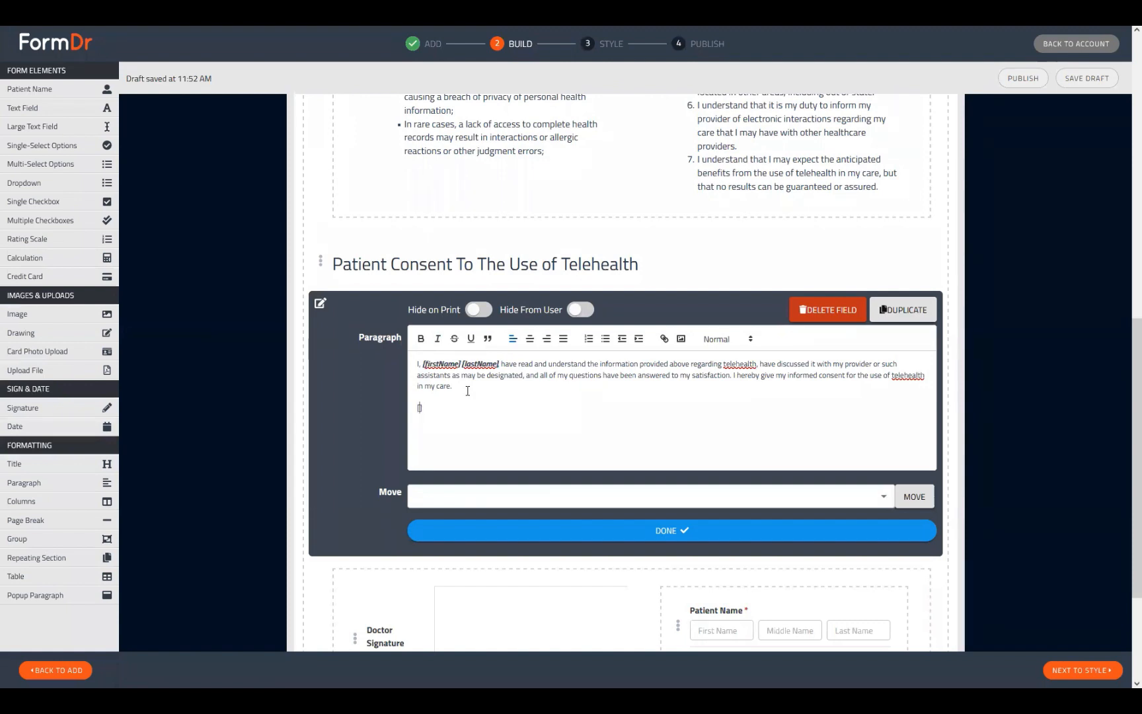
left_click(322, 303)
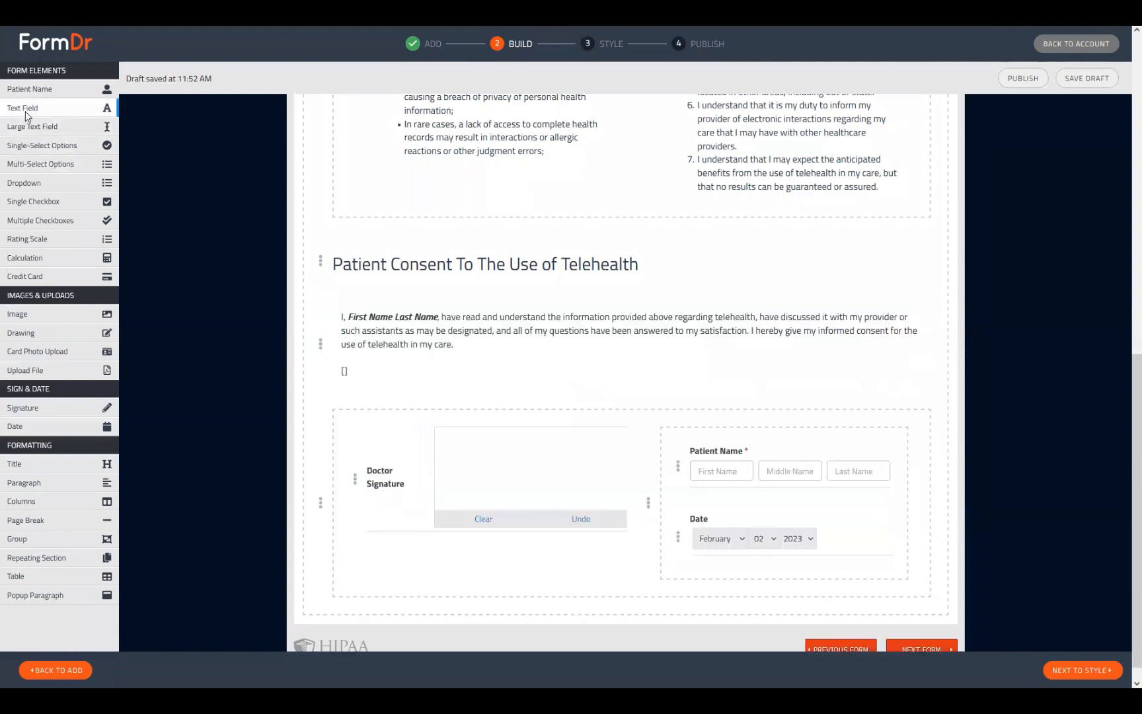
Step: Insert a text field above the patient consent paragraph, titled "Doctor Name" with the placeholder "Name"
left_click_drag(23, 107, 320, 317)
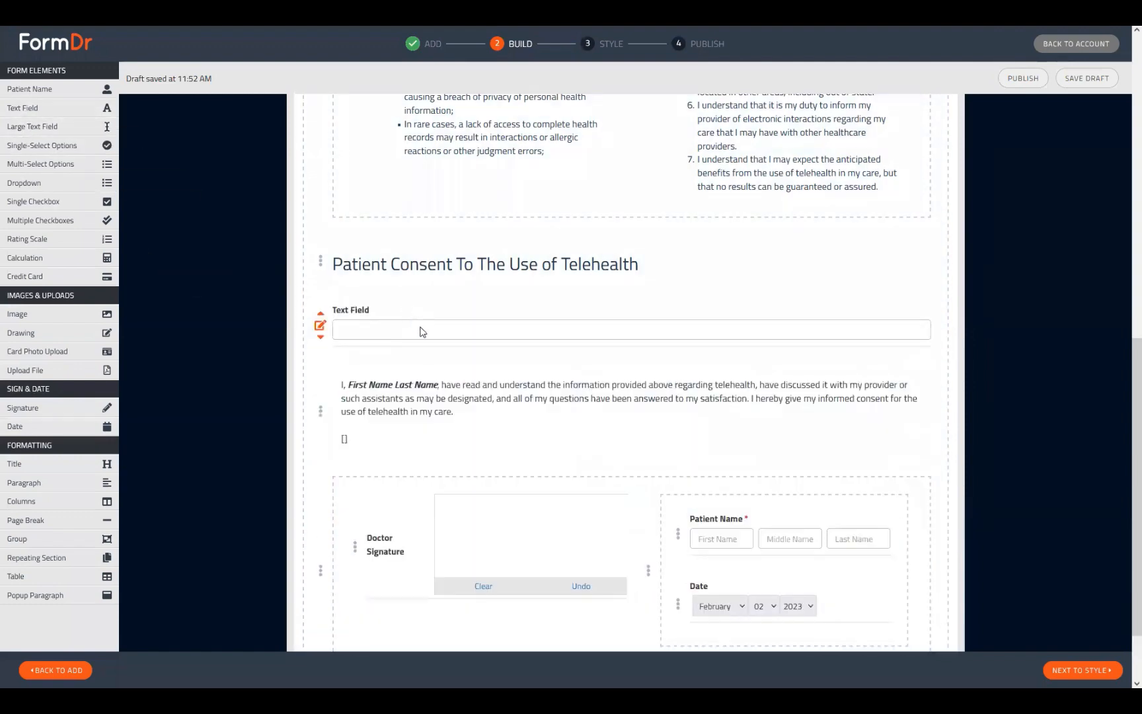
left_click(319, 326)
left_click_drag(467, 403, 253, 387)
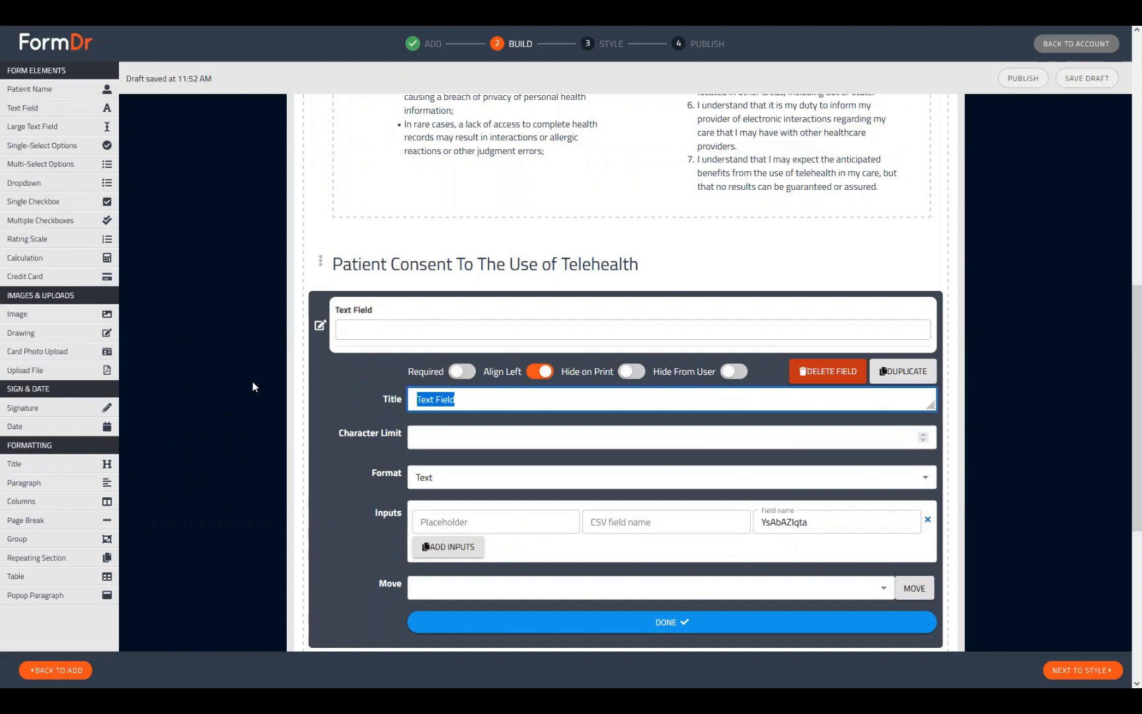
type("D")
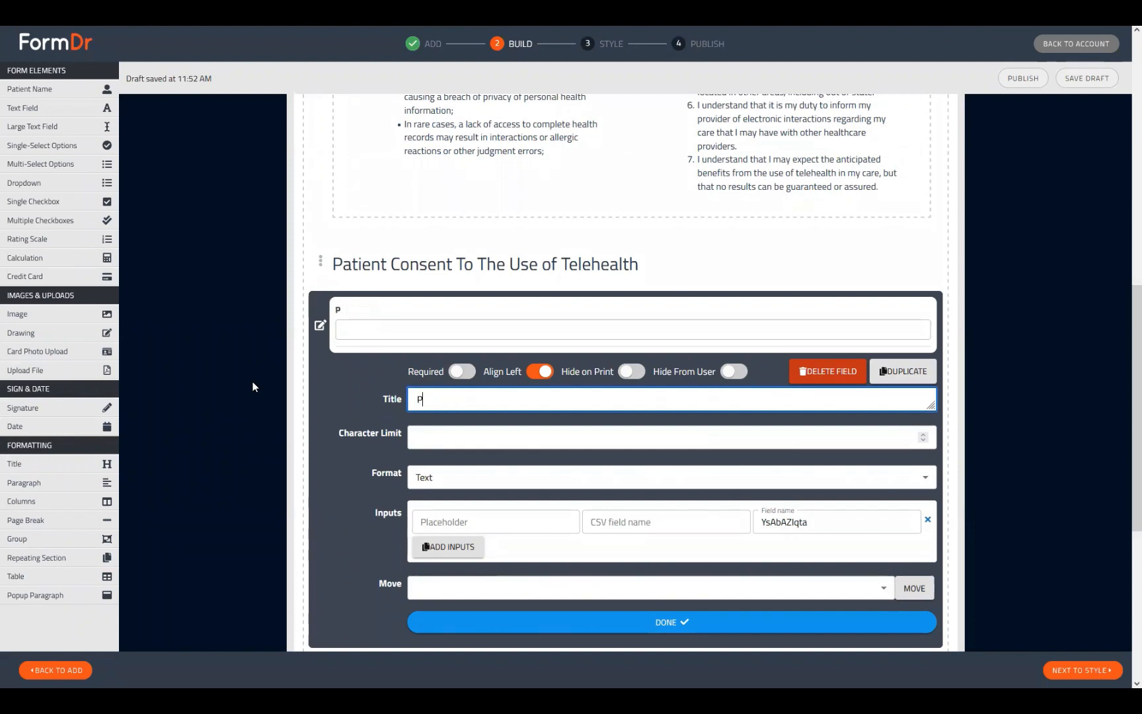
type("octor Name")
left_click(475, 522)
type("Name")
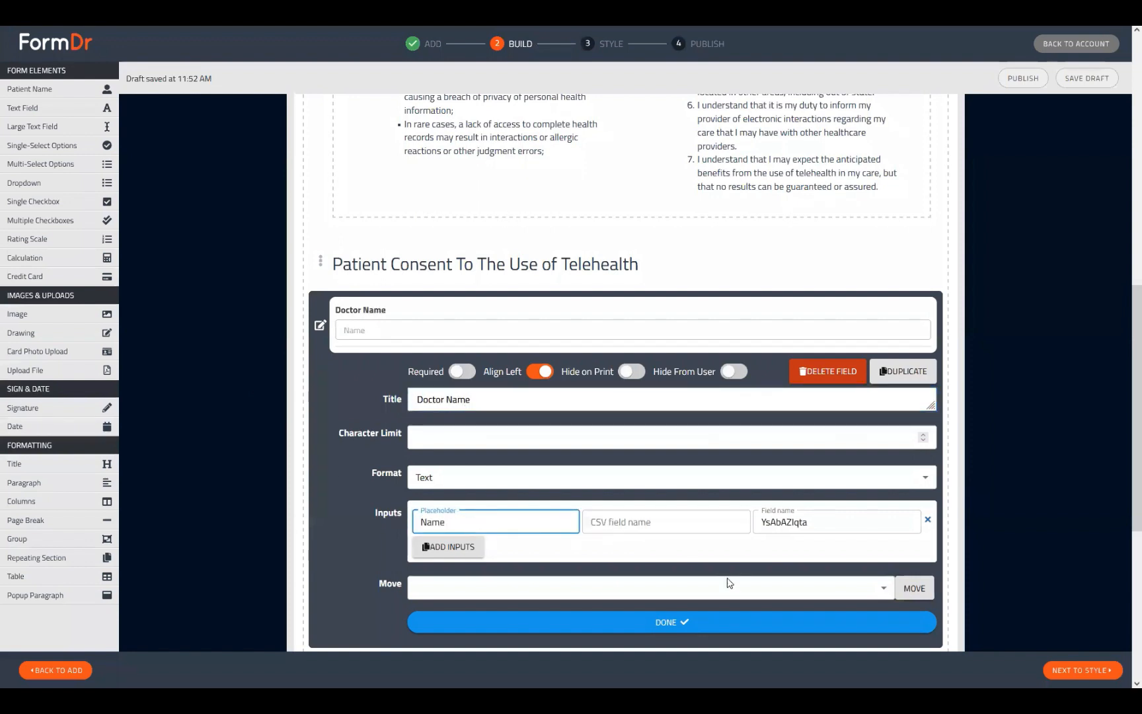
Step: Copy the Doctor Name input's field name into the consent paragraph's brackets so they read [YsAbAZIqta], and finish editing
mouse_move(810, 522)
left_mouse_down()
mouse_move(761, 523)
mouse_move(799, 524)
left_mouse_up()
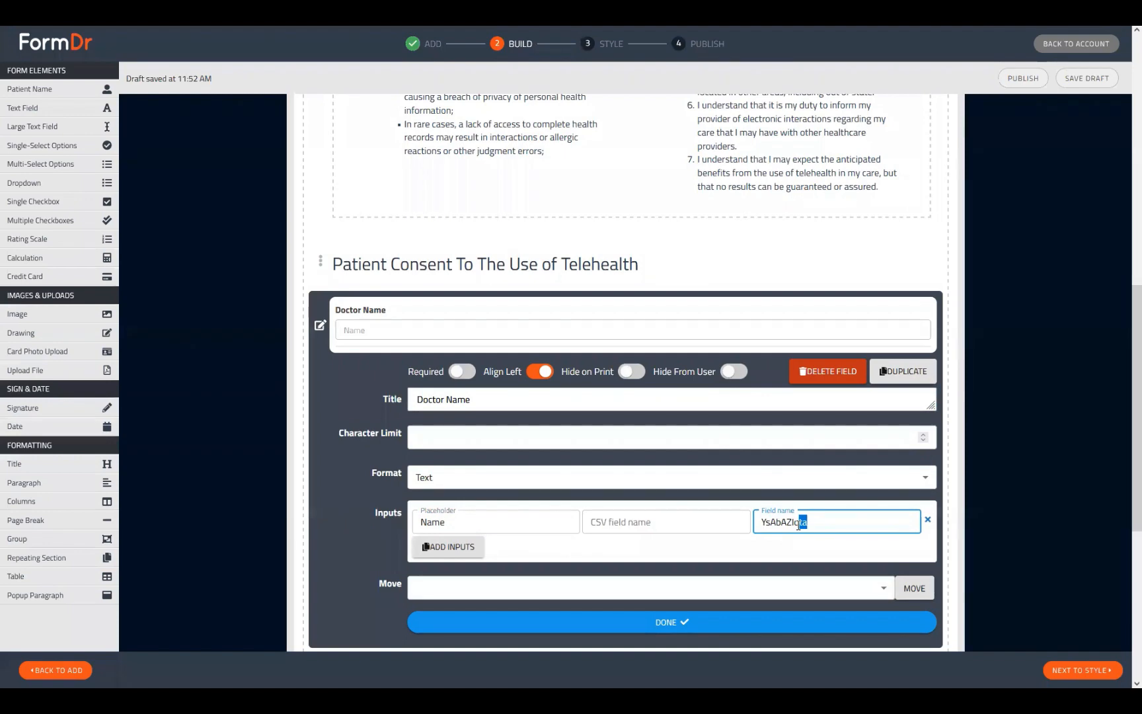
left_click(760, 500)
left_click_drag(826, 522, 734, 523)
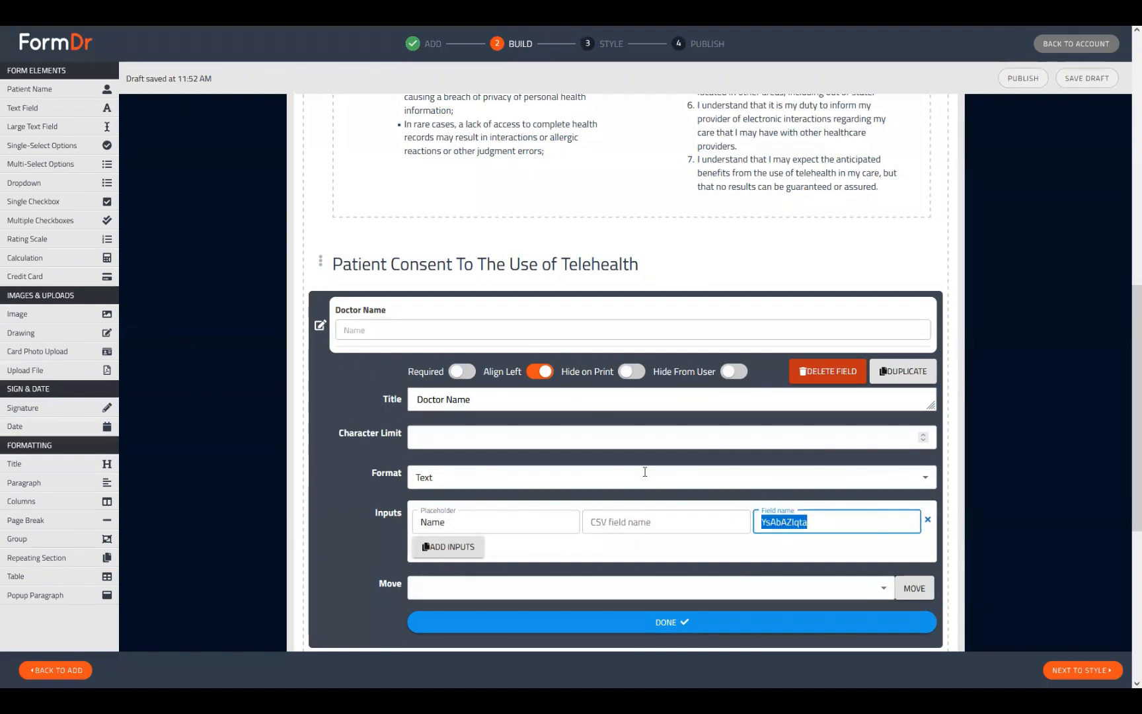
left_click(321, 336)
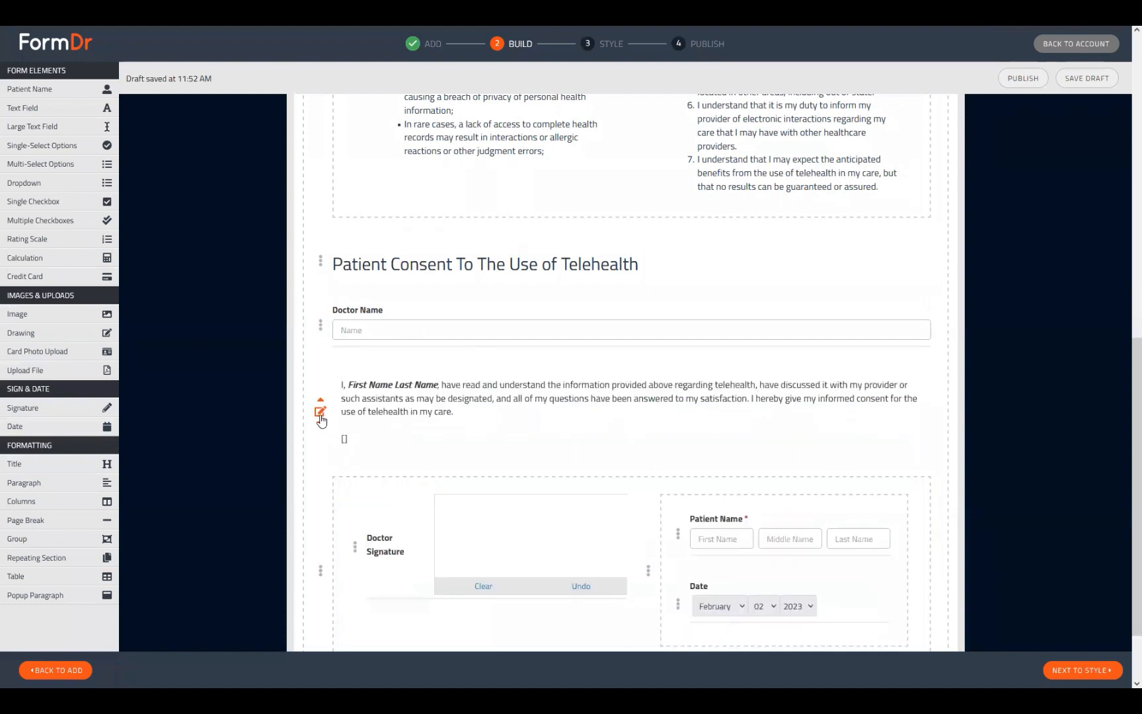
left_click(321, 413)
left_click(420, 470)
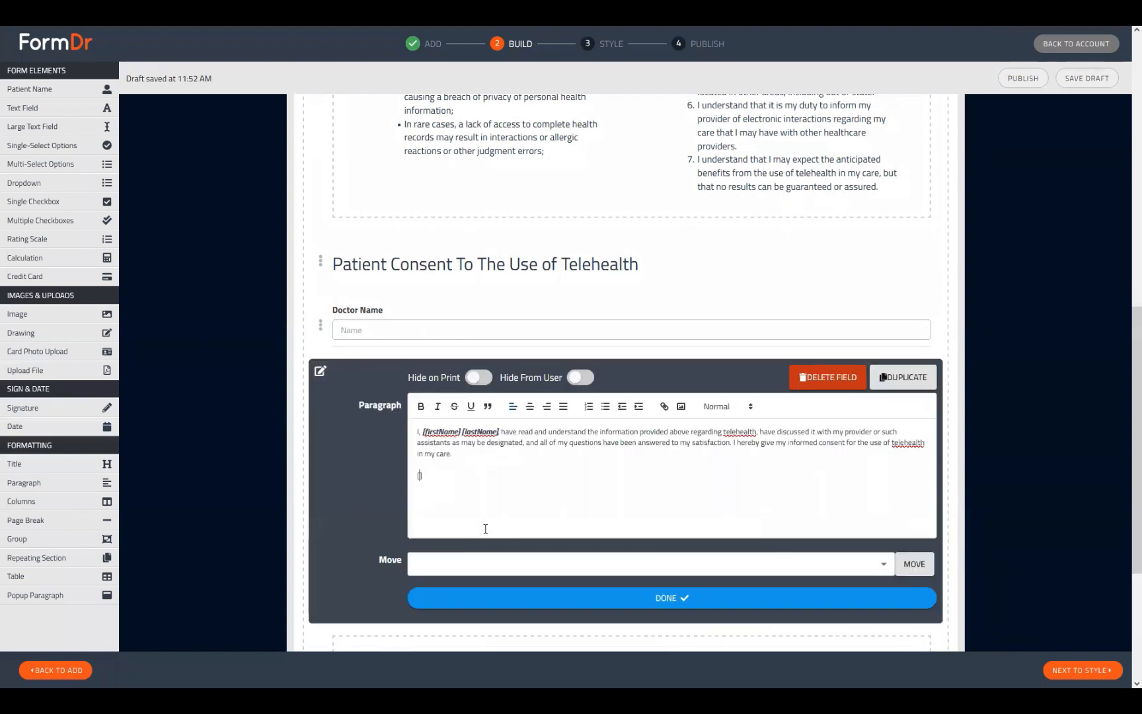
type("[YsAbAZIqta]")
left_click(504, 607)
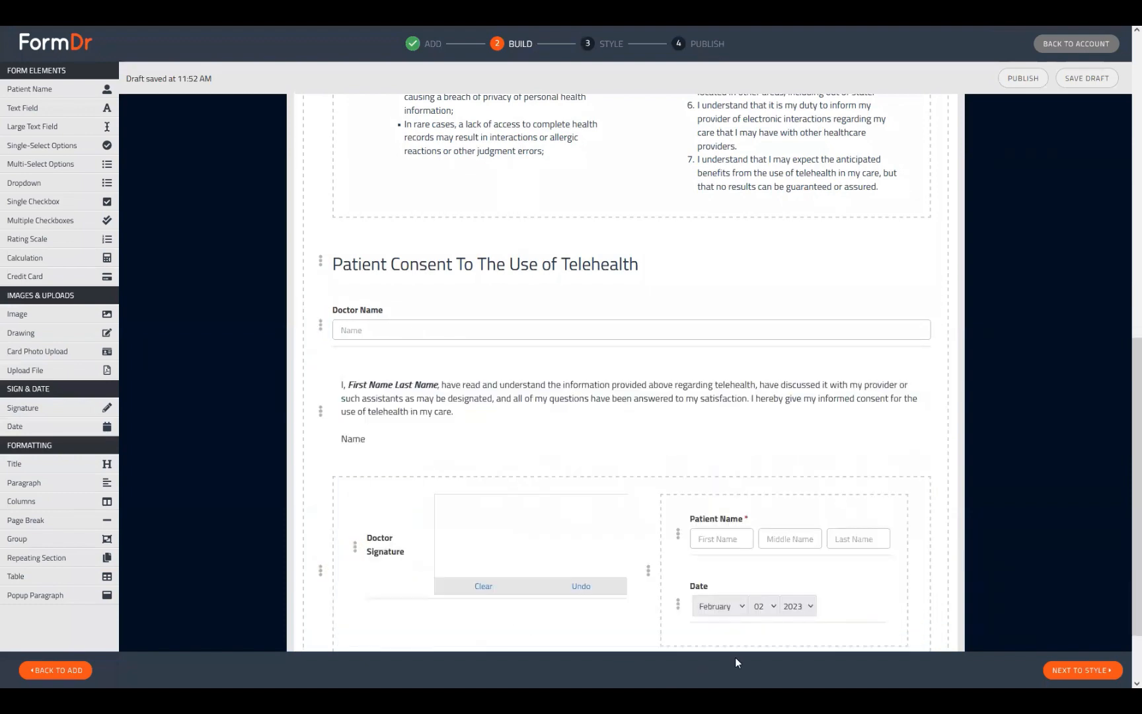
Step: Proceed to the Style stage and look over the Doctor Name field and consent text in the Sign Consent form
left_click(1068, 669)
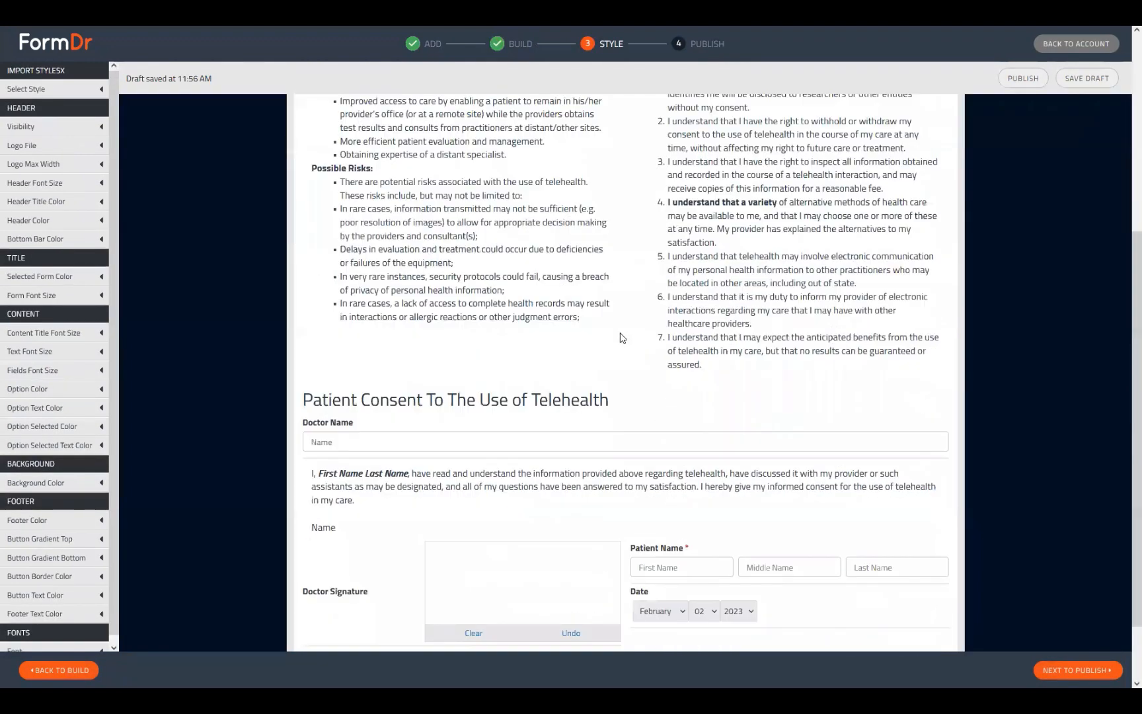
scroll(620, 338, "down", 1)
left_click(342, 395)
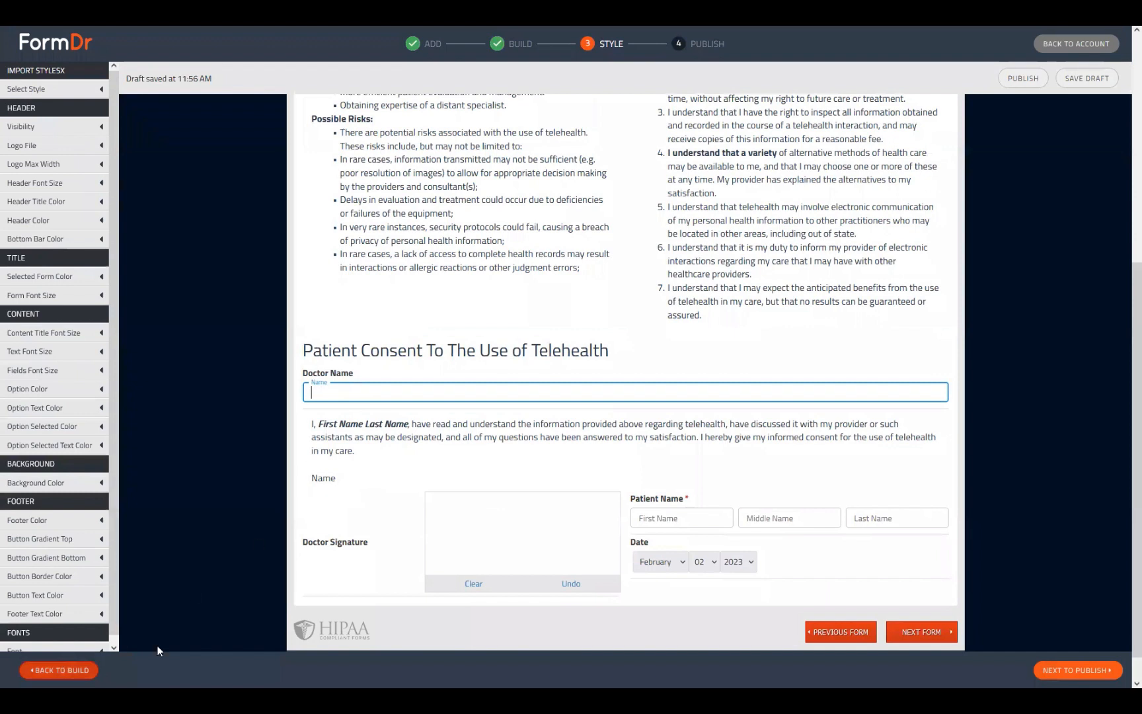
left_click(369, 360)
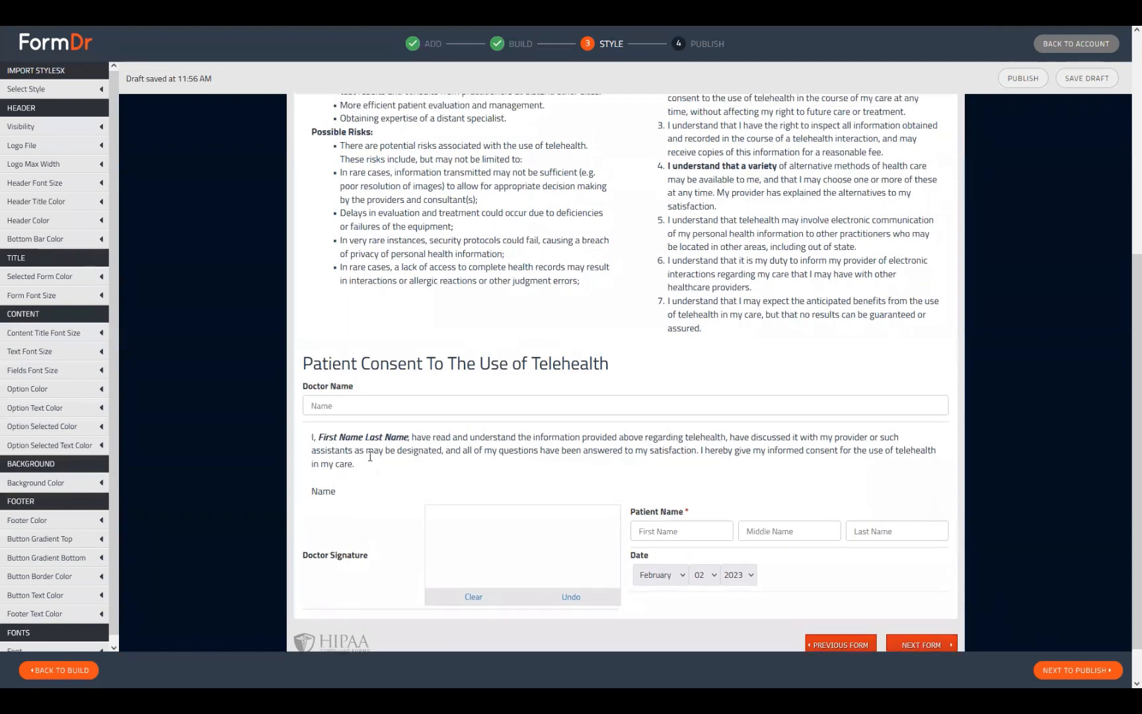
scroll(519, 507, "up", 6)
scroll(518, 507, "down", 4)
scroll(519, 507, "down", 3)
Step: Test the linked names in the consent text by filling in the patient's first and last name and a sample doctor name
left_click(636, 510)
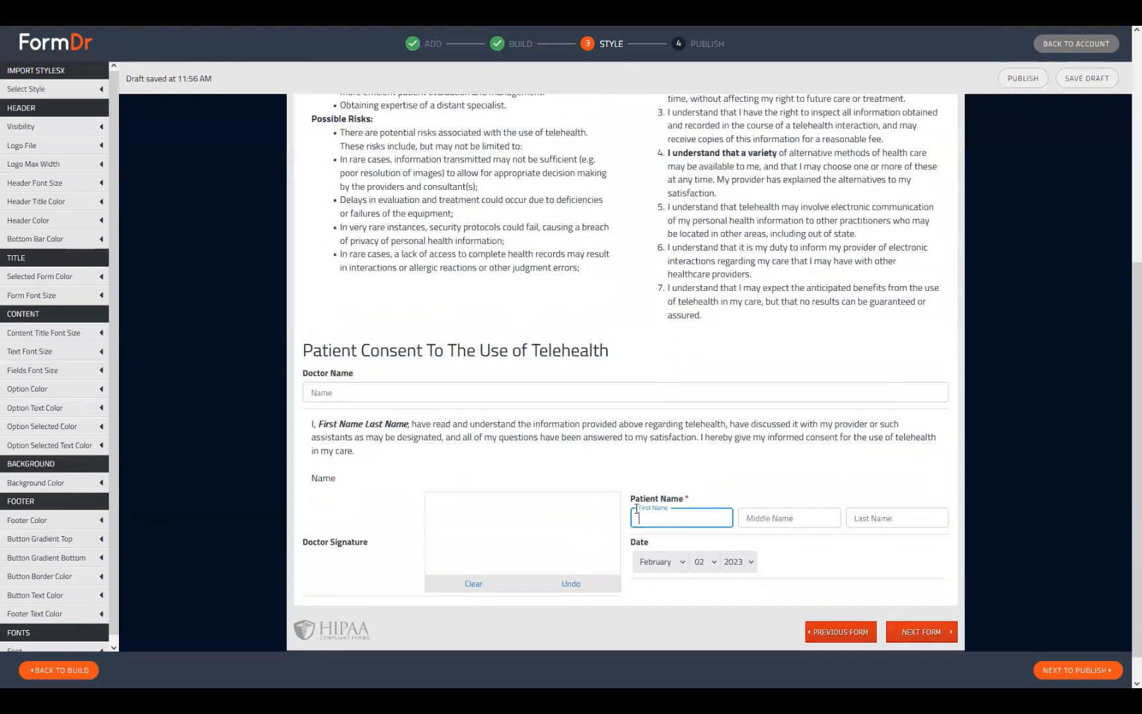
type("Nick")
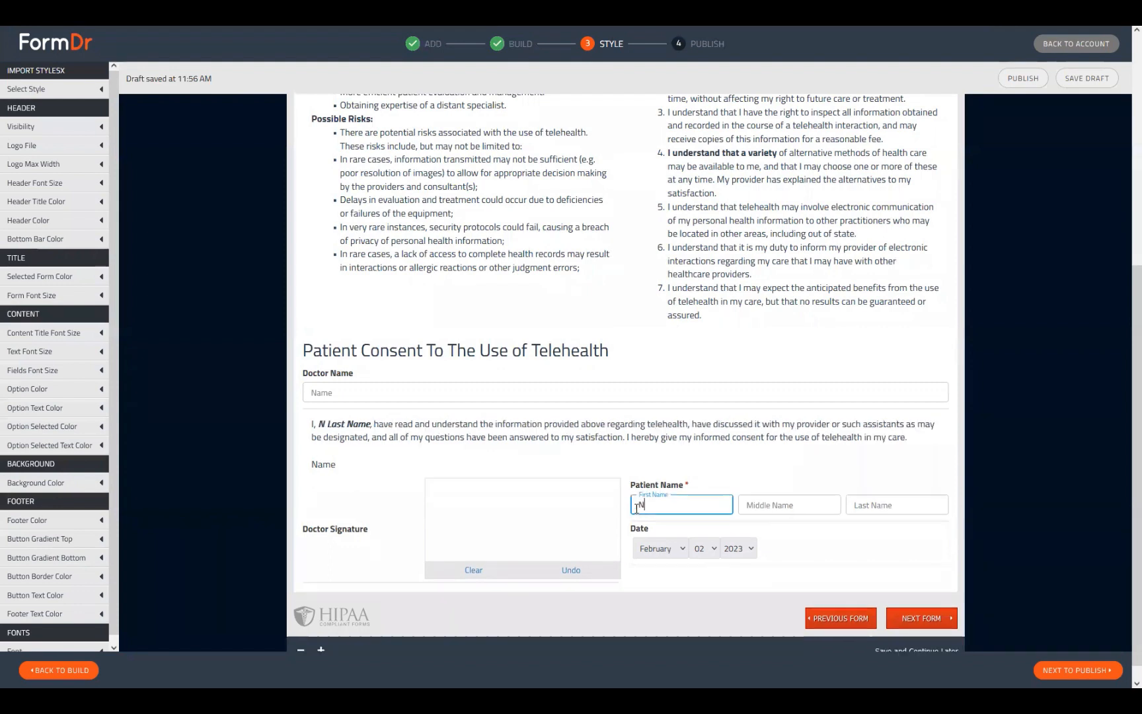
key("Tab")
key("Tab")
type("Webinar")
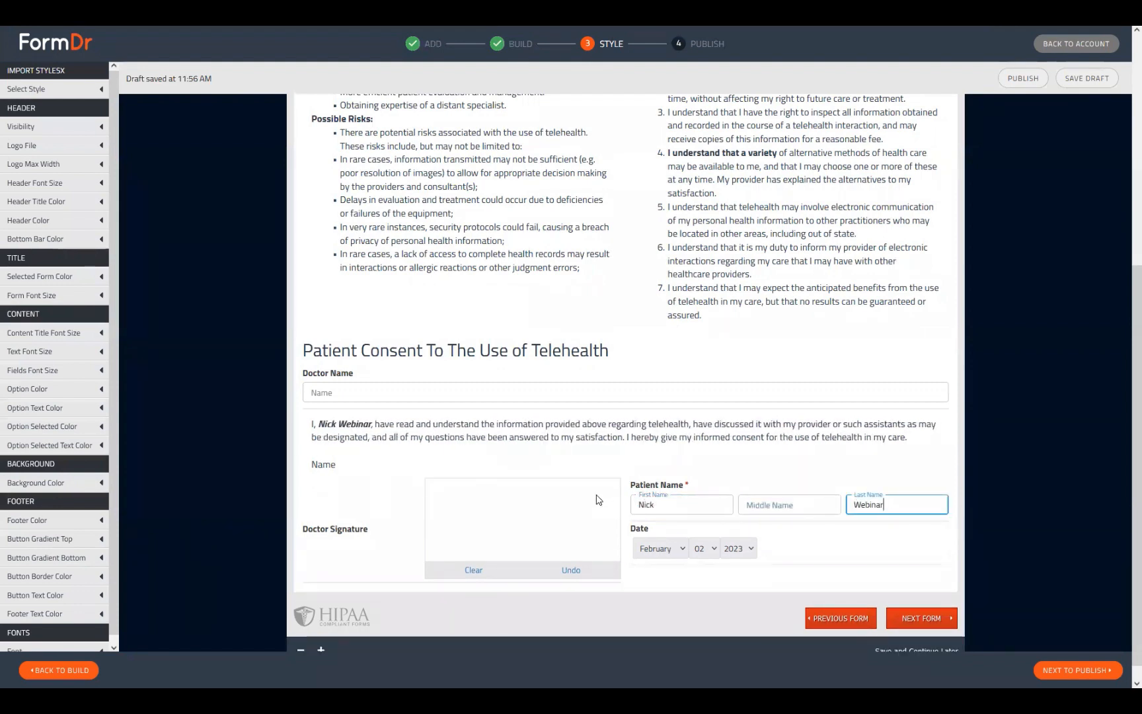
type(" Test")
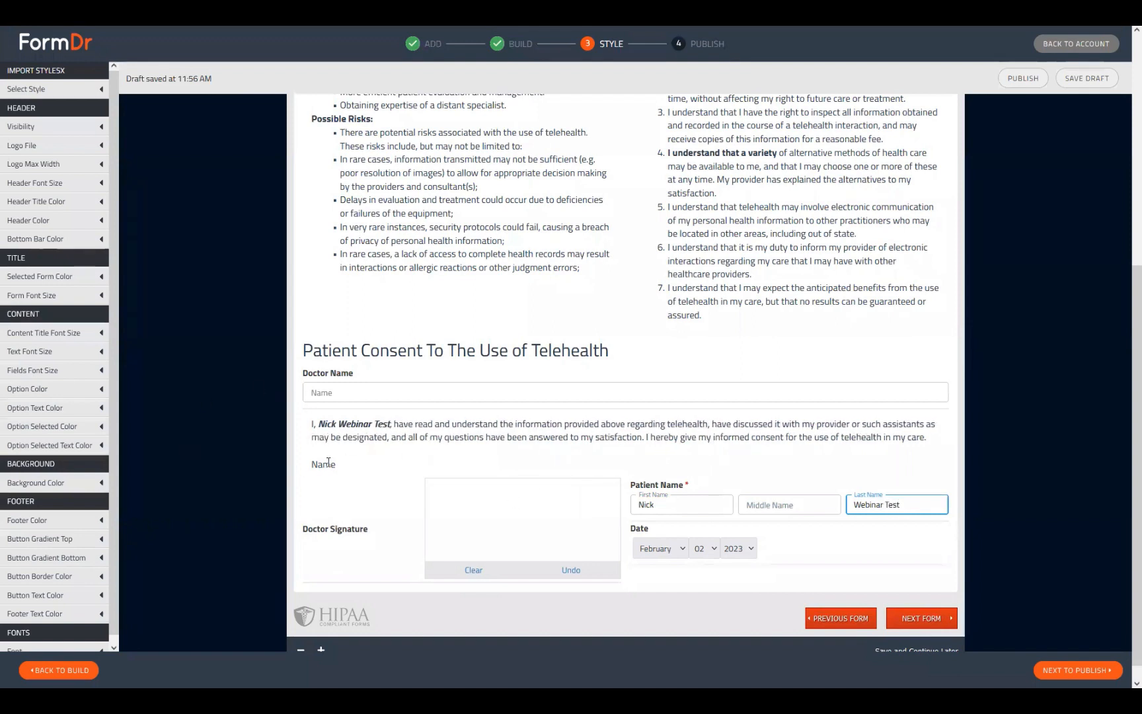
left_click(346, 396)
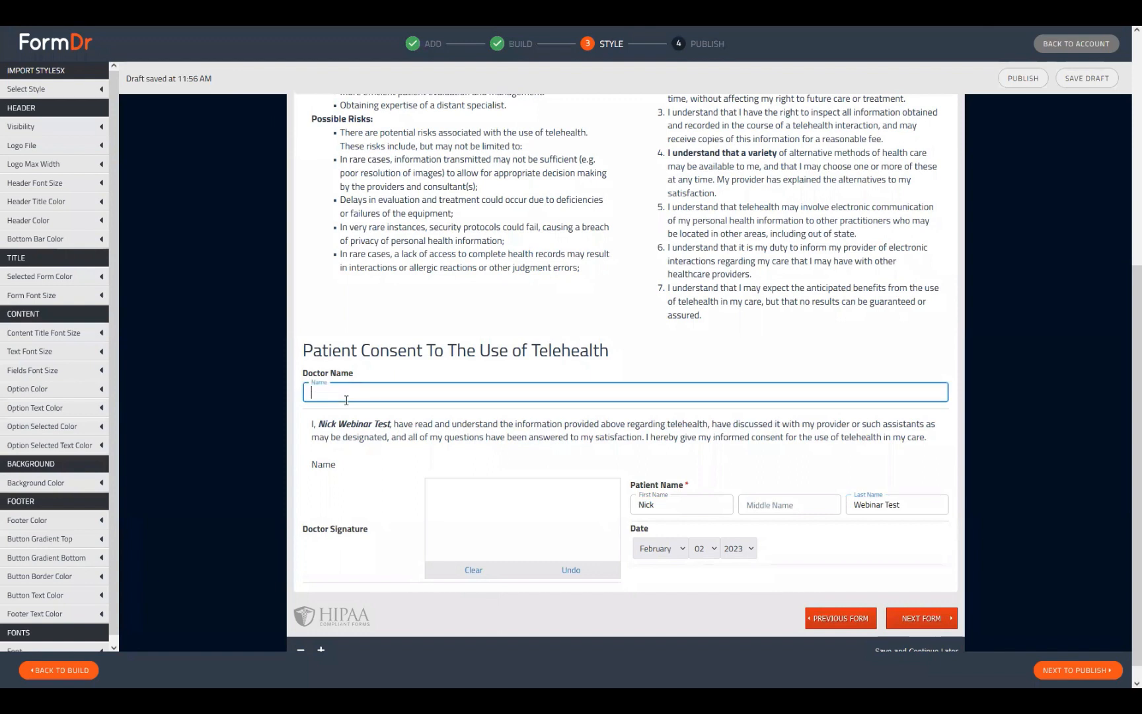
type("Doctor Who")
Step: Return to the Build stage and open the Doctor Name field's settings to examine its input's field name
left_click(59, 669)
scroll(468, 539, "down", 4)
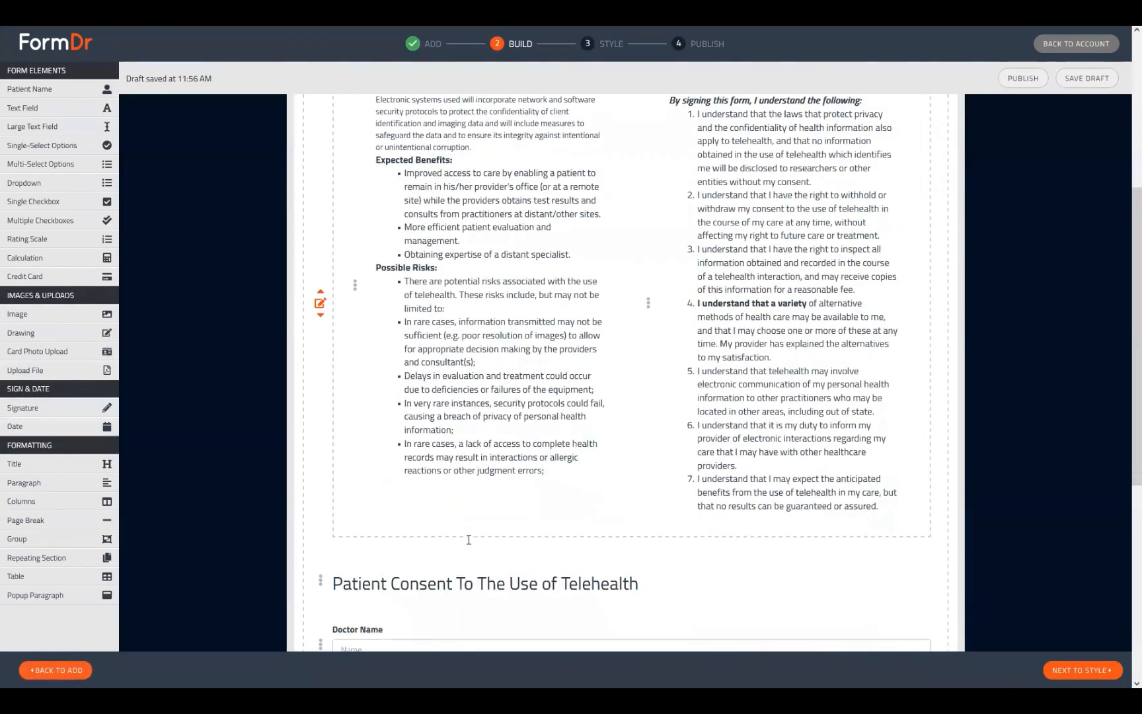
scroll(469, 540, "down", 5)
left_click(320, 301)
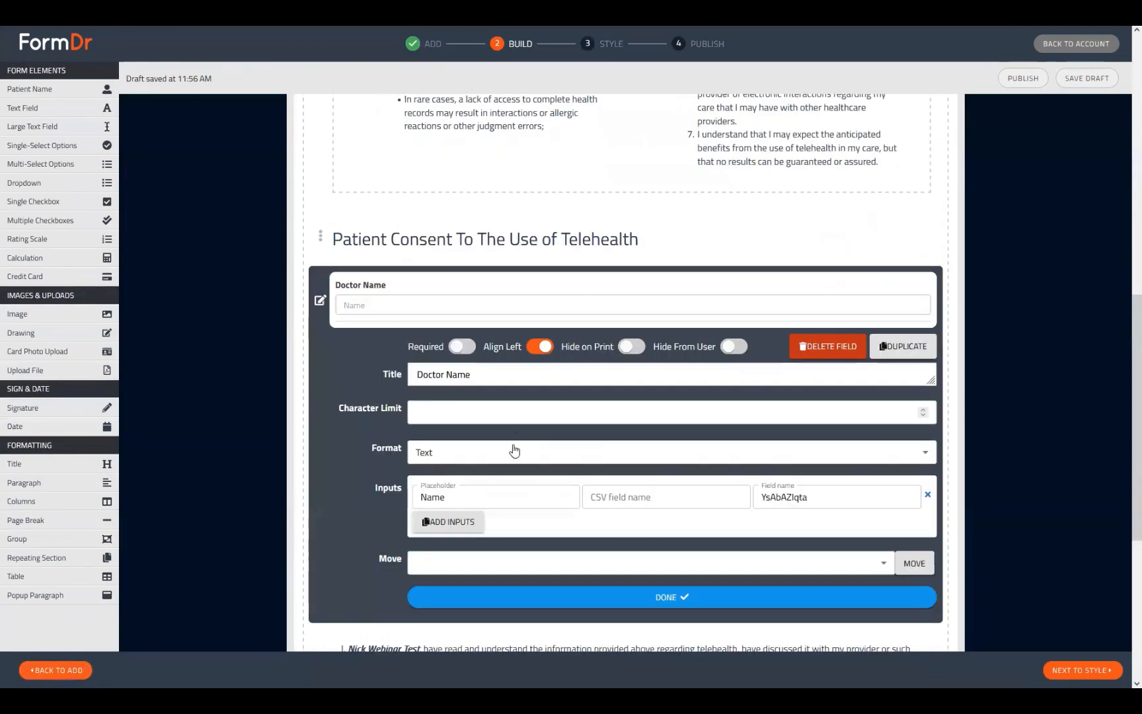
scroll(515, 451, "down", 1)
left_click(810, 443)
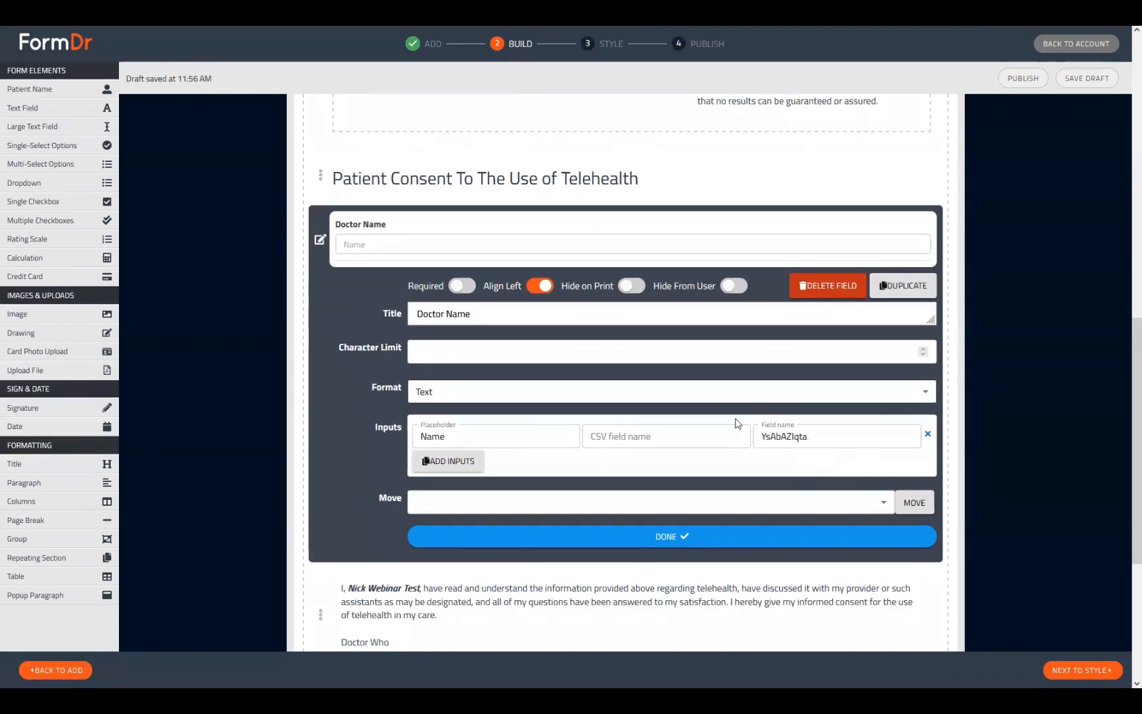
Step: Rename the Doctor Name input's field name to dName
double_click(816, 429)
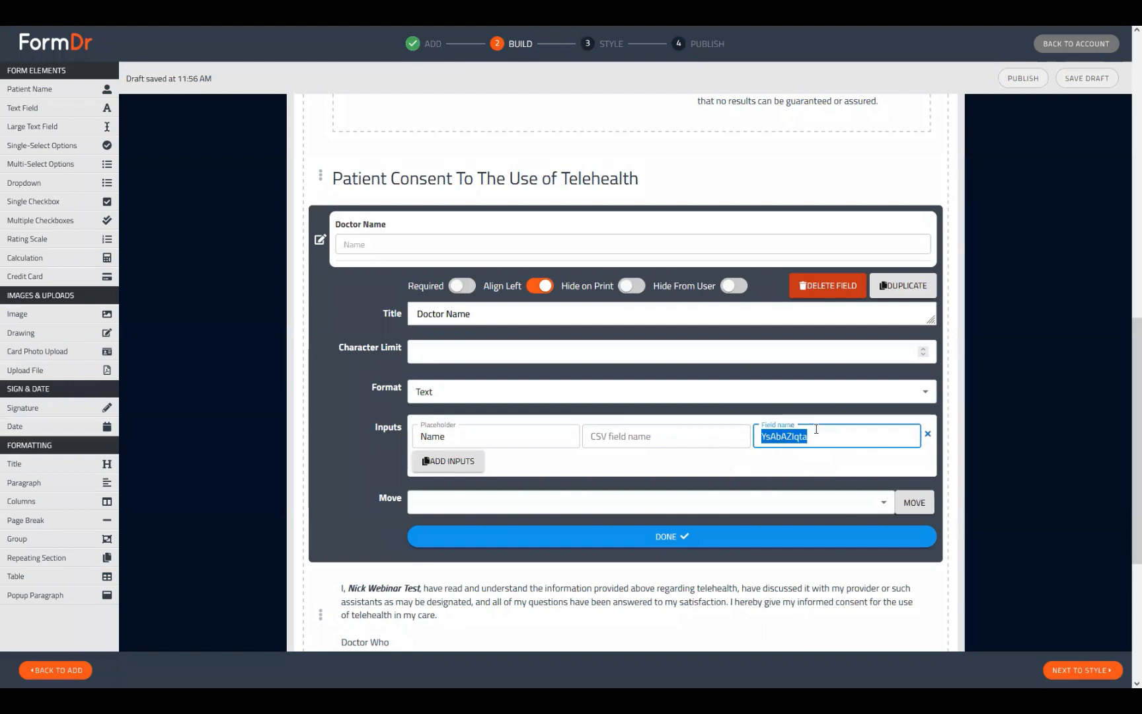
type("doctorName")
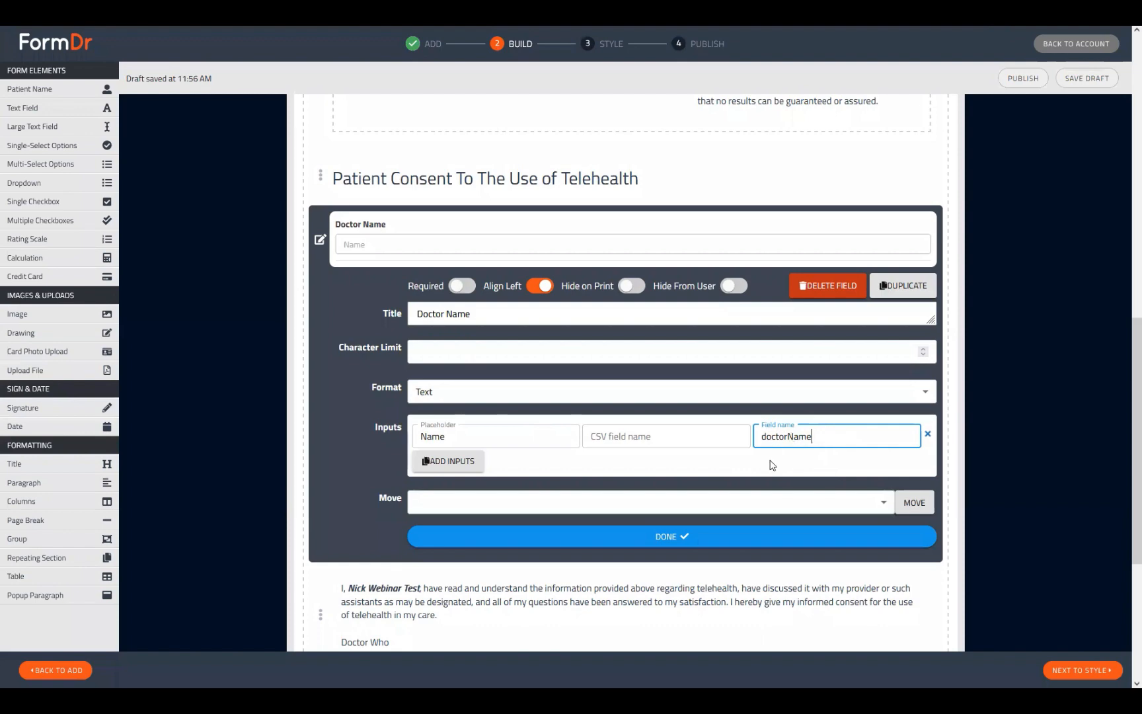
left_click_drag(787, 436, 765, 439)
key("BackSpace")
Step: Copy the field name into the consent paragraph's closing brackets so they read [dName]
double_click(801, 437)
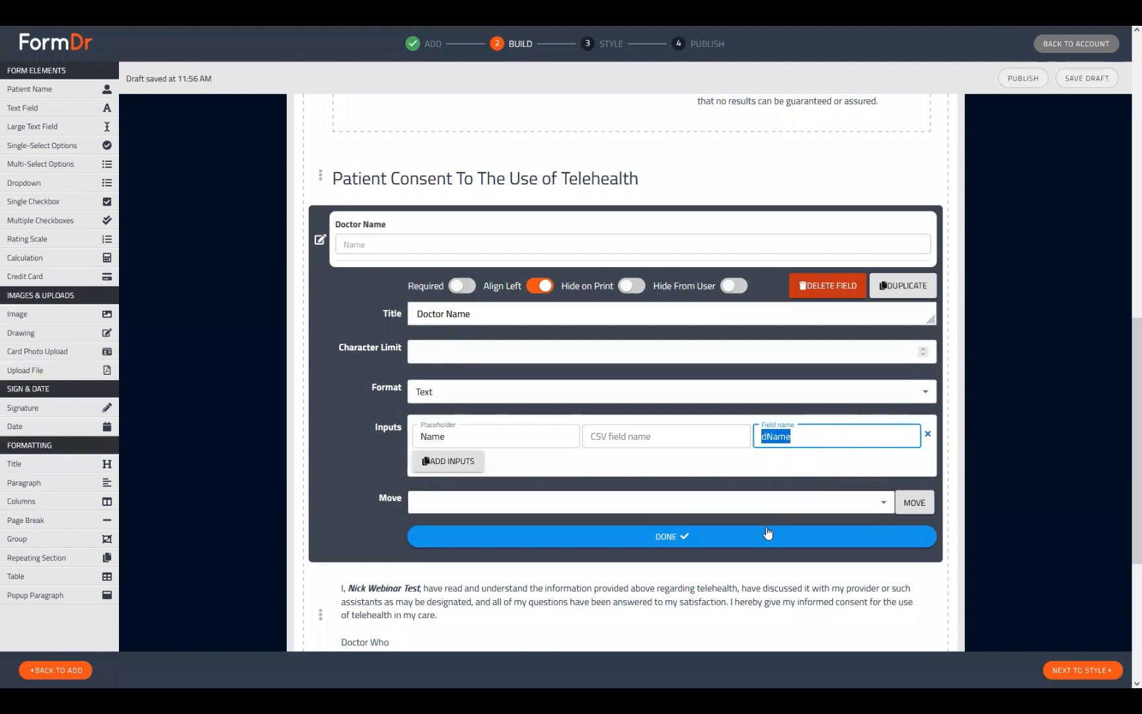
left_click(529, 543)
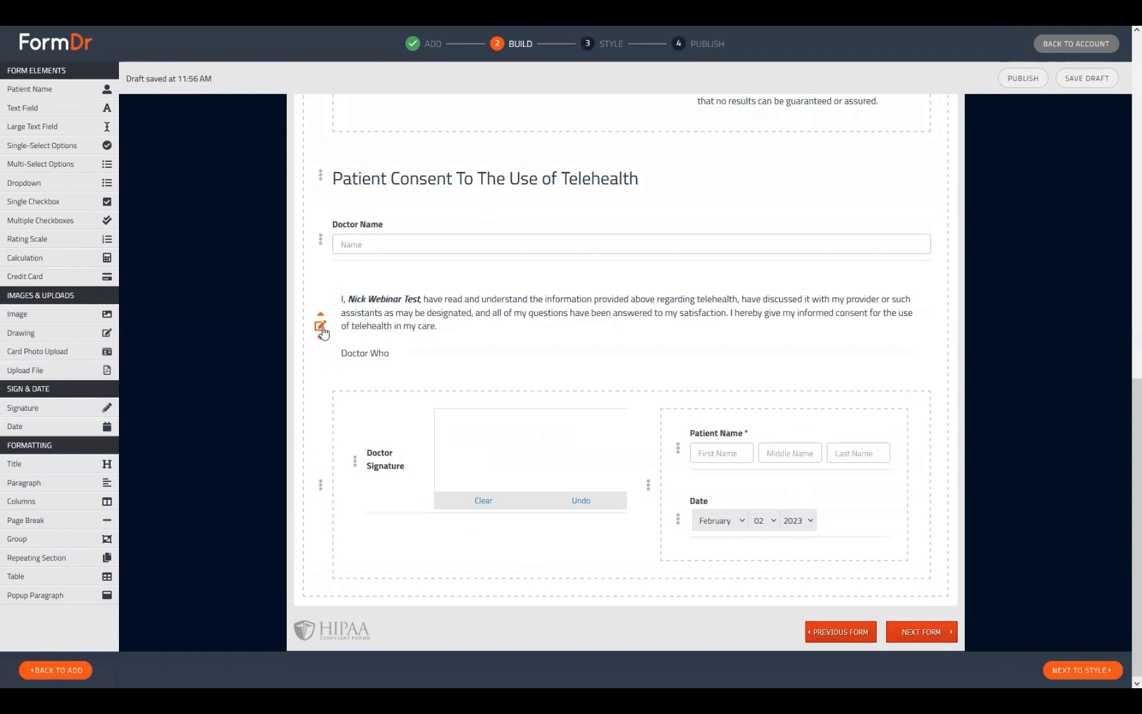
left_click(320, 326)
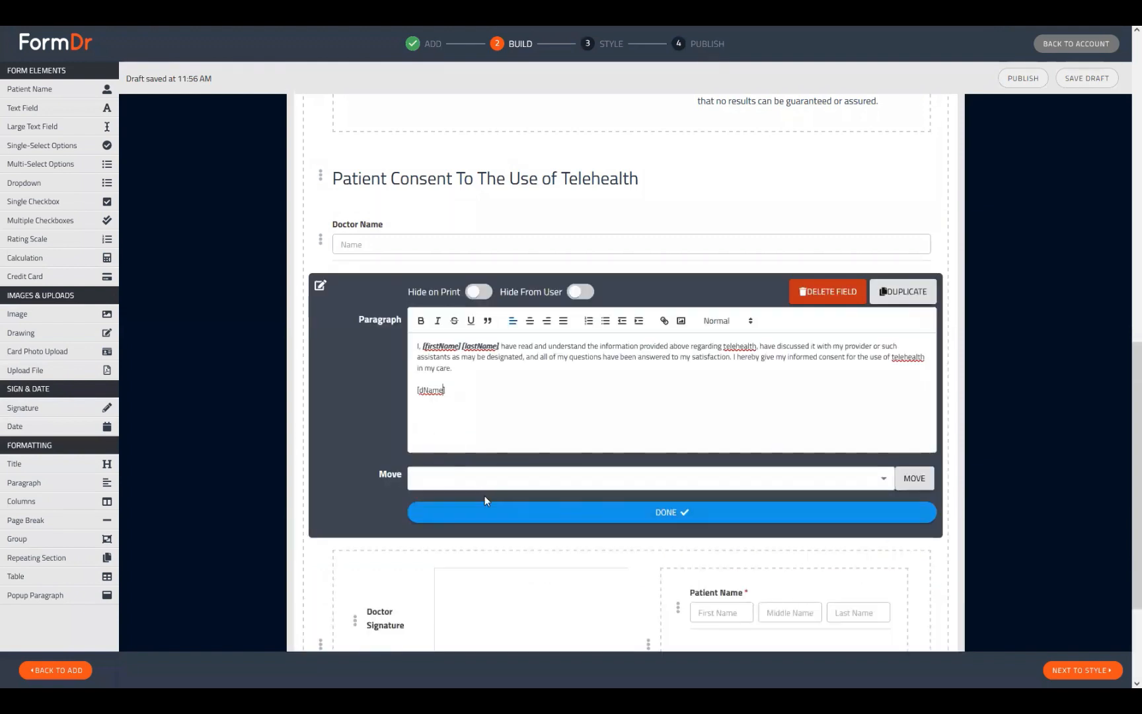
Step: Change the Doctor Name input's placeholder to "Dr. Name" and finish editing the field
left_click(320, 239)
left_click(423, 438)
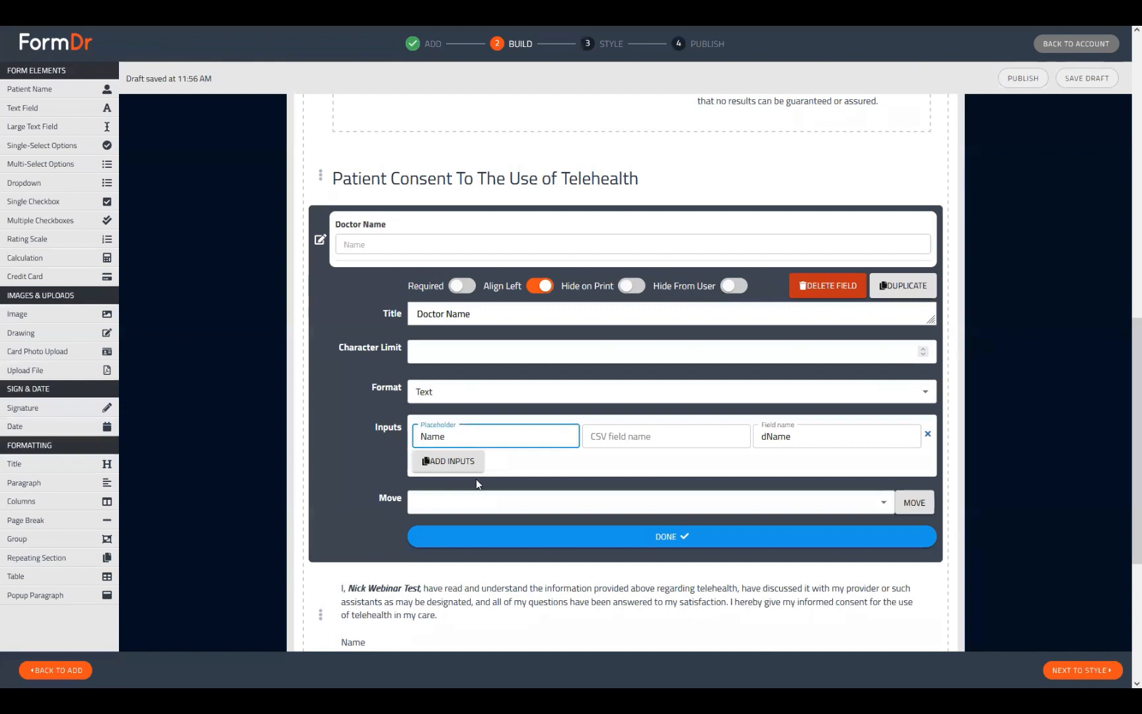
type("Do")
key("BackSpace")
type("r.")
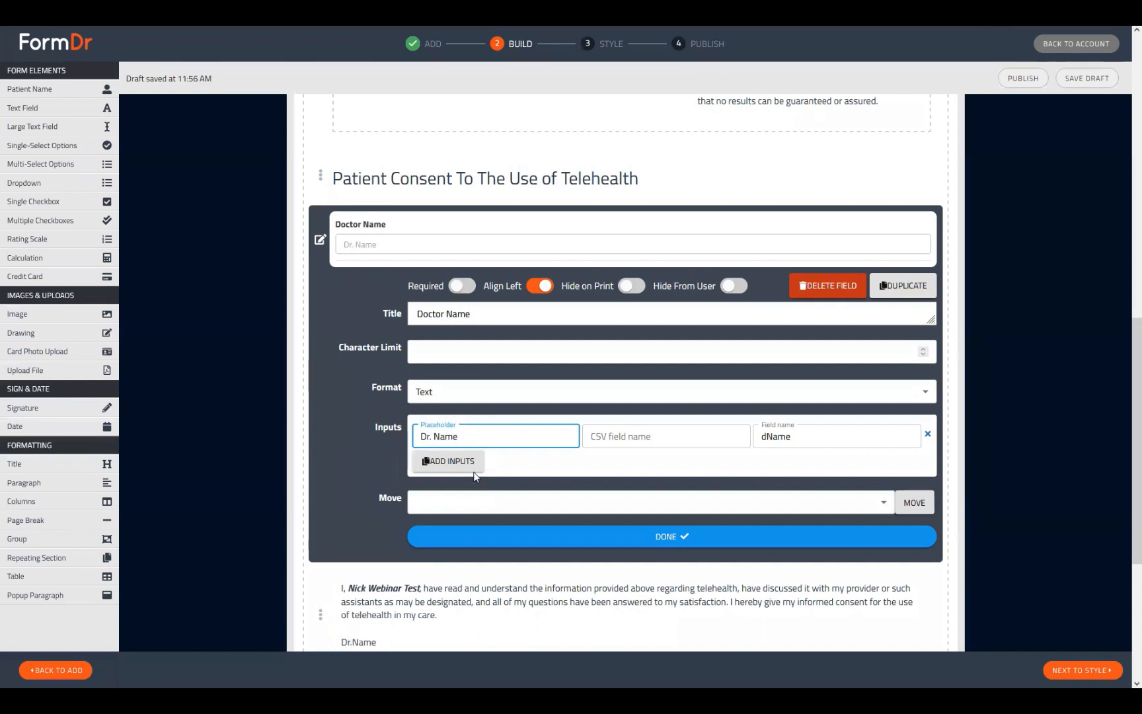
left_click(523, 541)
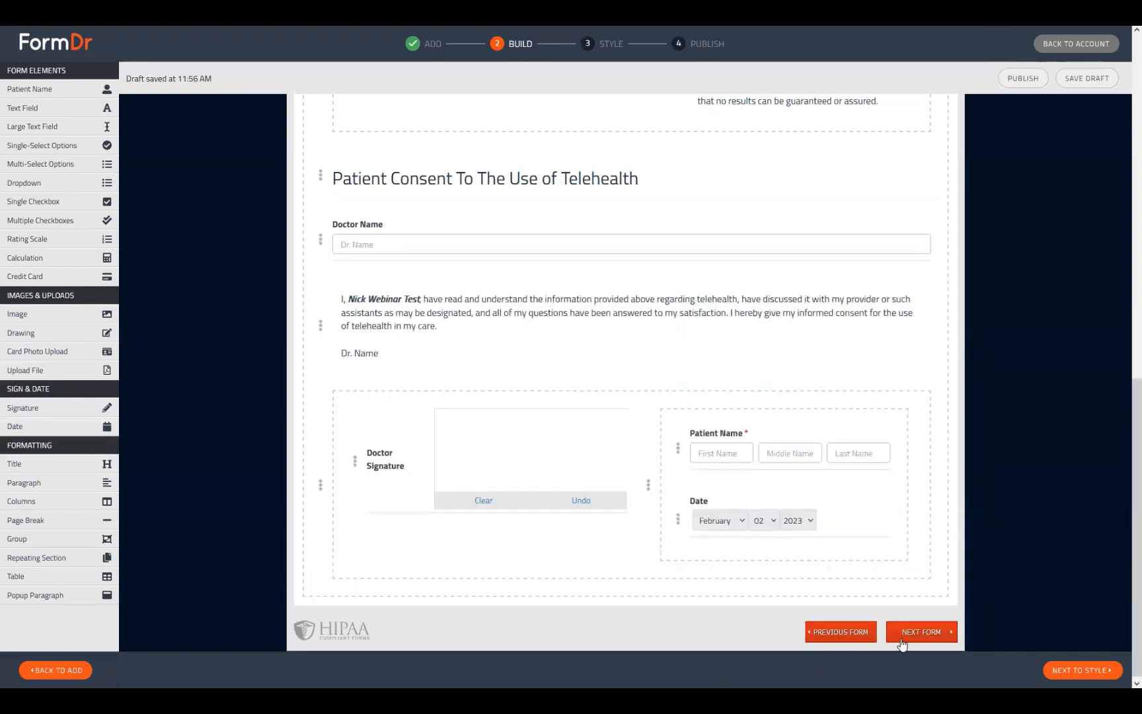
Step: Proceed to the Style stage and test the relinked Doctor Name field in the Sign Consent form with sample text
left_click(1088, 670)
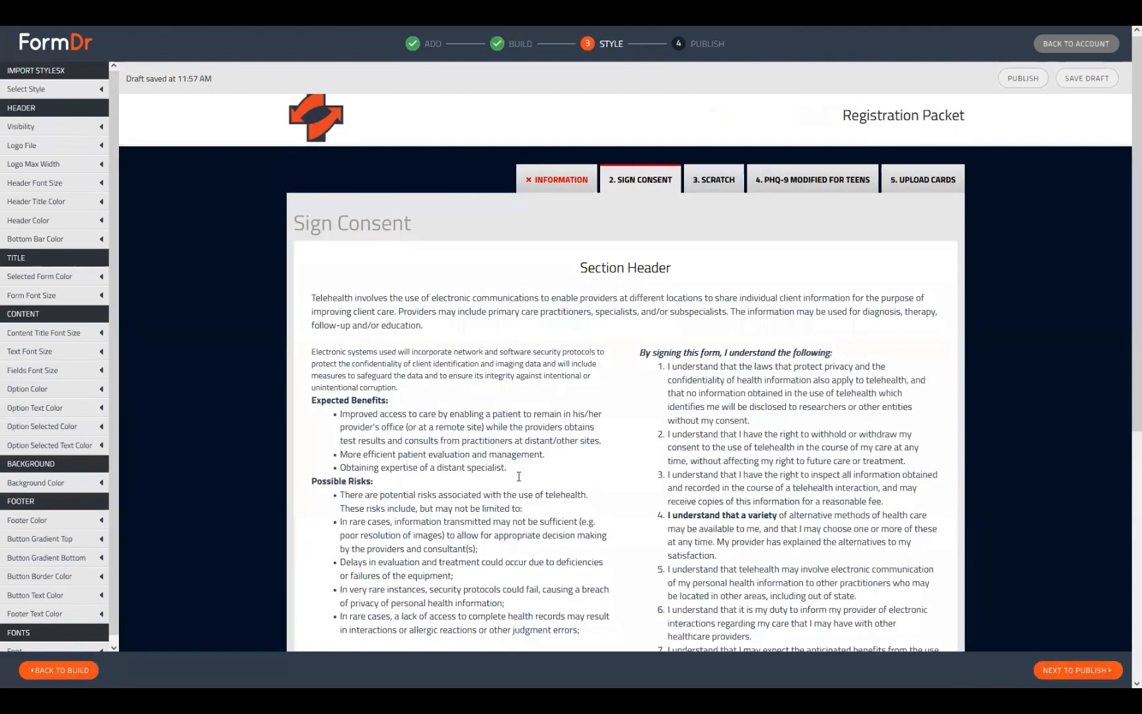
scroll(621, 423, "down", 5)
left_click(369, 390)
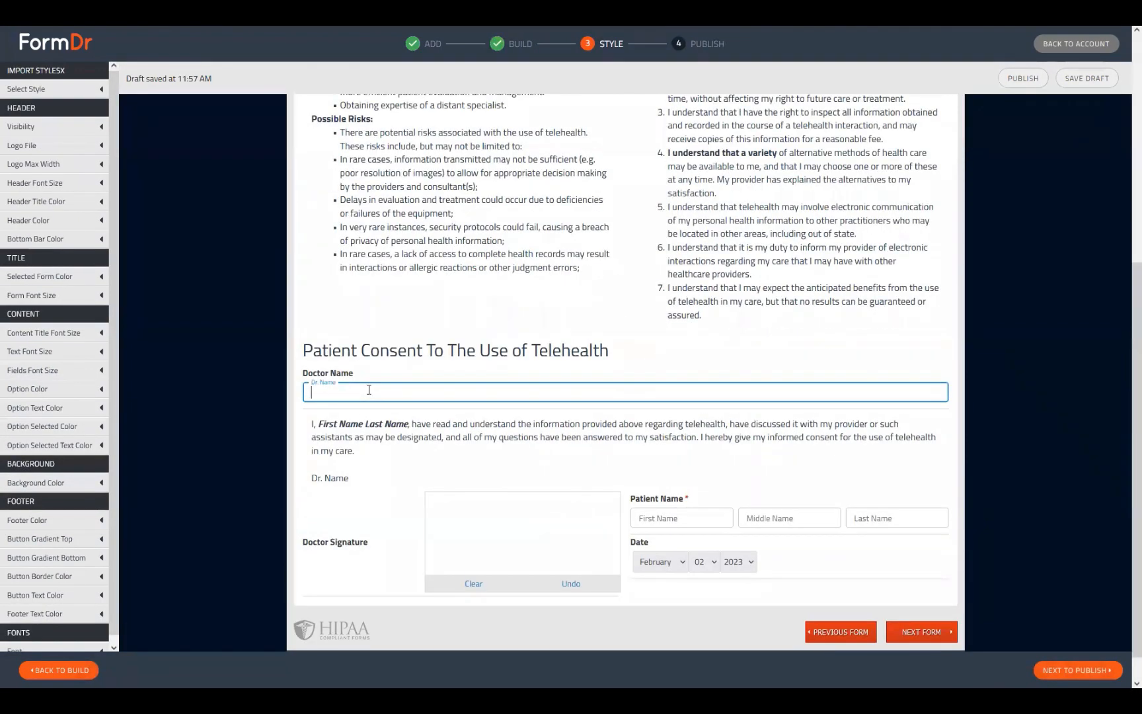
type("Doctor")
key("BackSpace")
key("BackSpace")
Step: Return to the Build stage, add a text field between Doctor Name and the consent paragraph, and open its settings
left_click(60, 671)
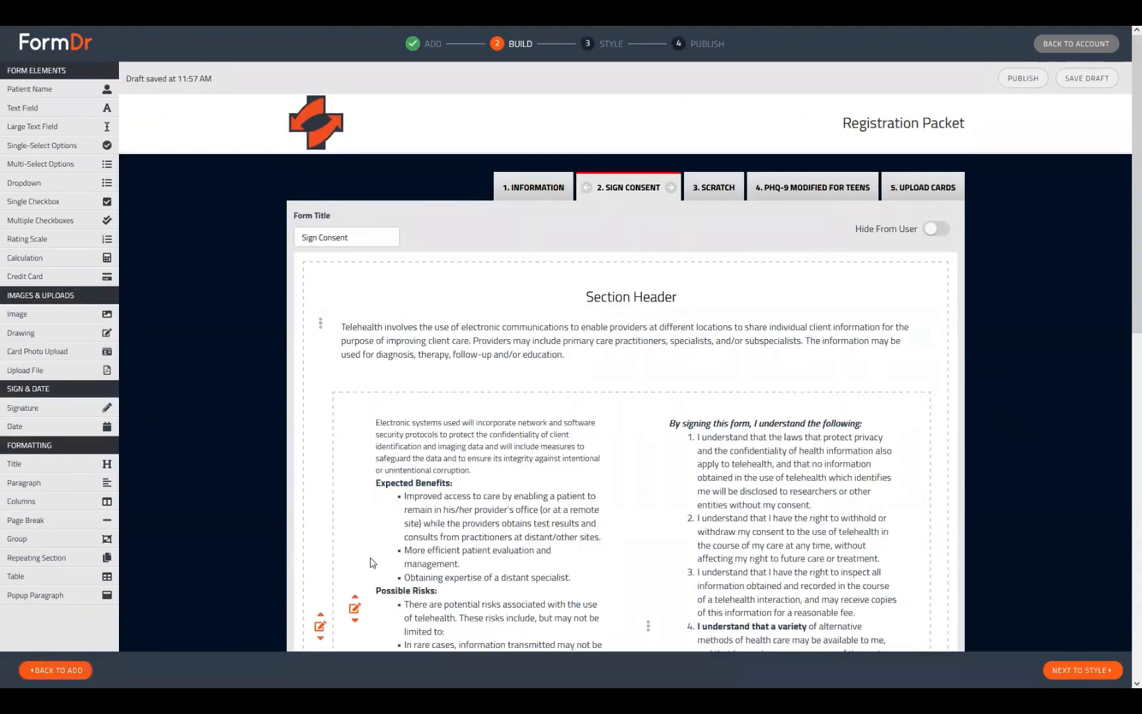
scroll(503, 444, "down", 10)
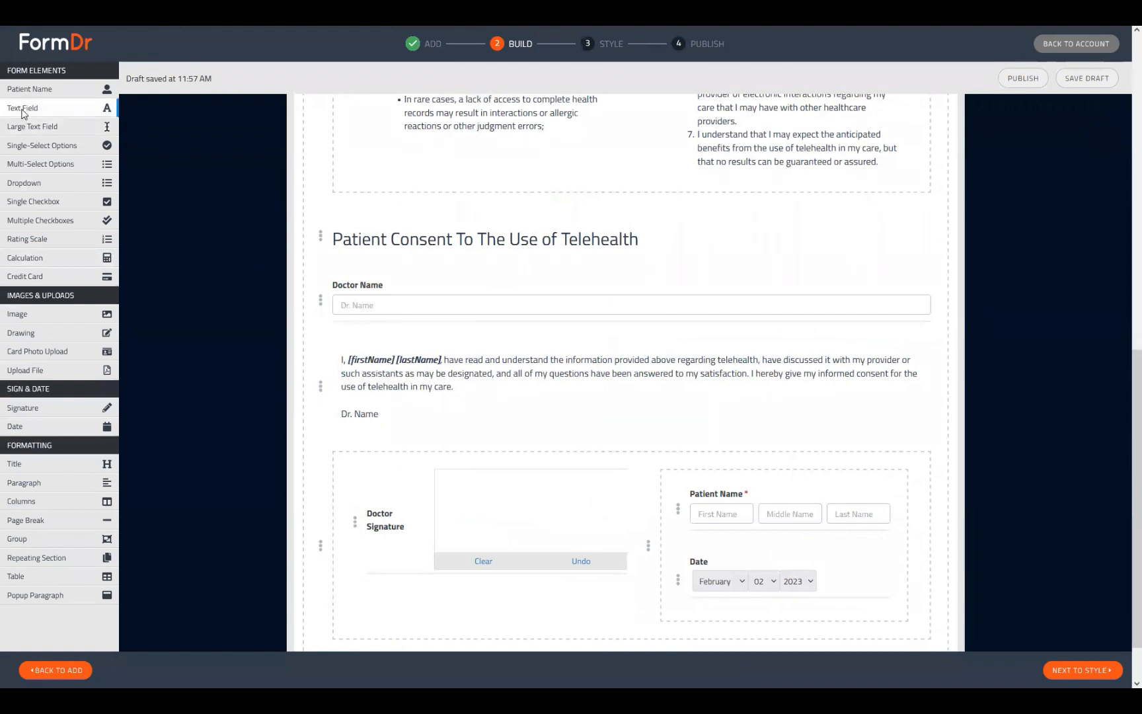
left_click_drag(105, 110, 357, 370)
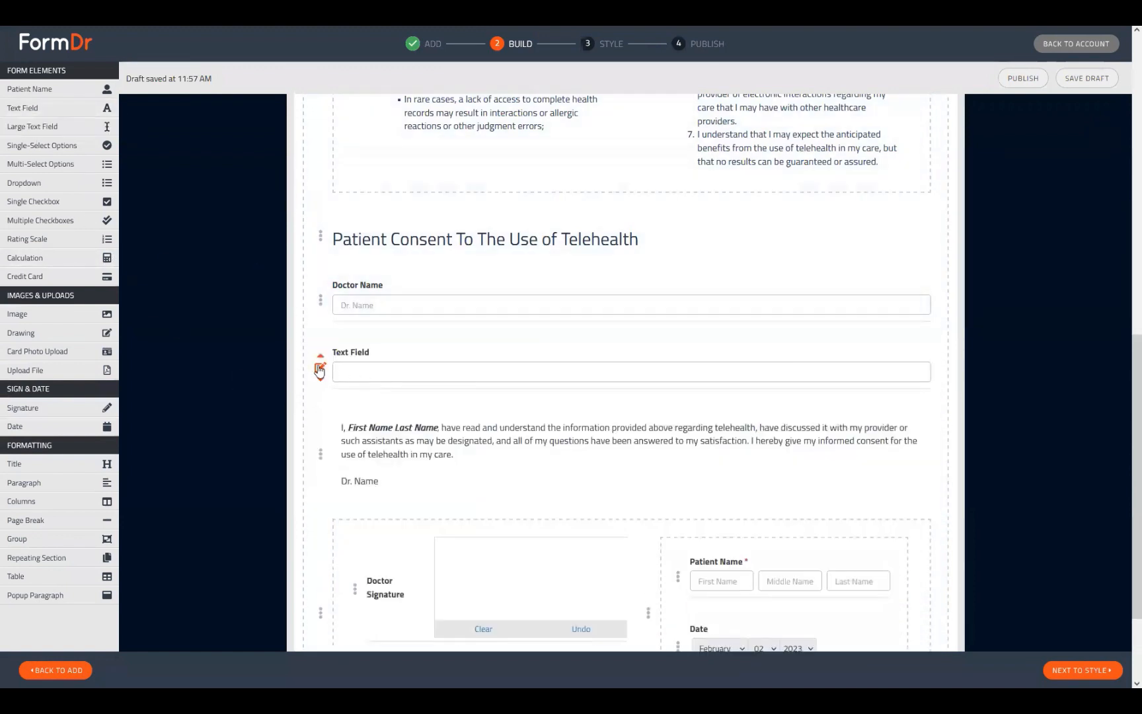
scroll(392, 448, "down", 2)
Step: Title the new text field "Nurse Name"
double_click(470, 321)
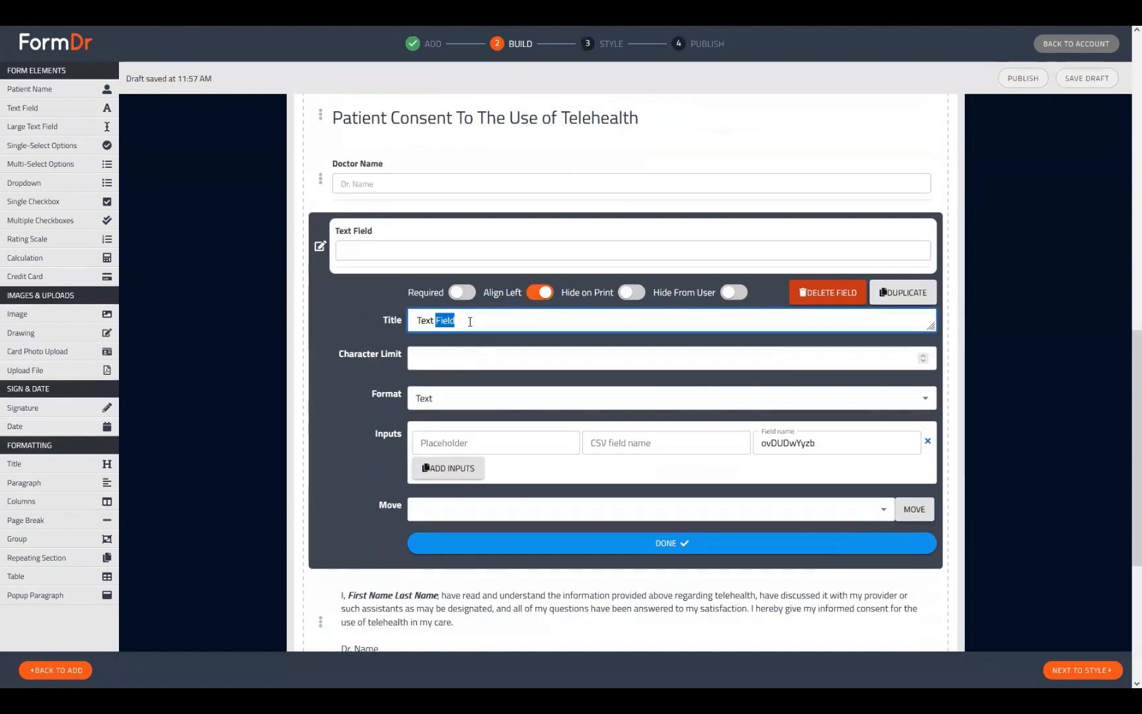
triple_click(470, 322)
double_click(470, 322)
double_click(470, 322)
triple_click(470, 321)
type("Nur")
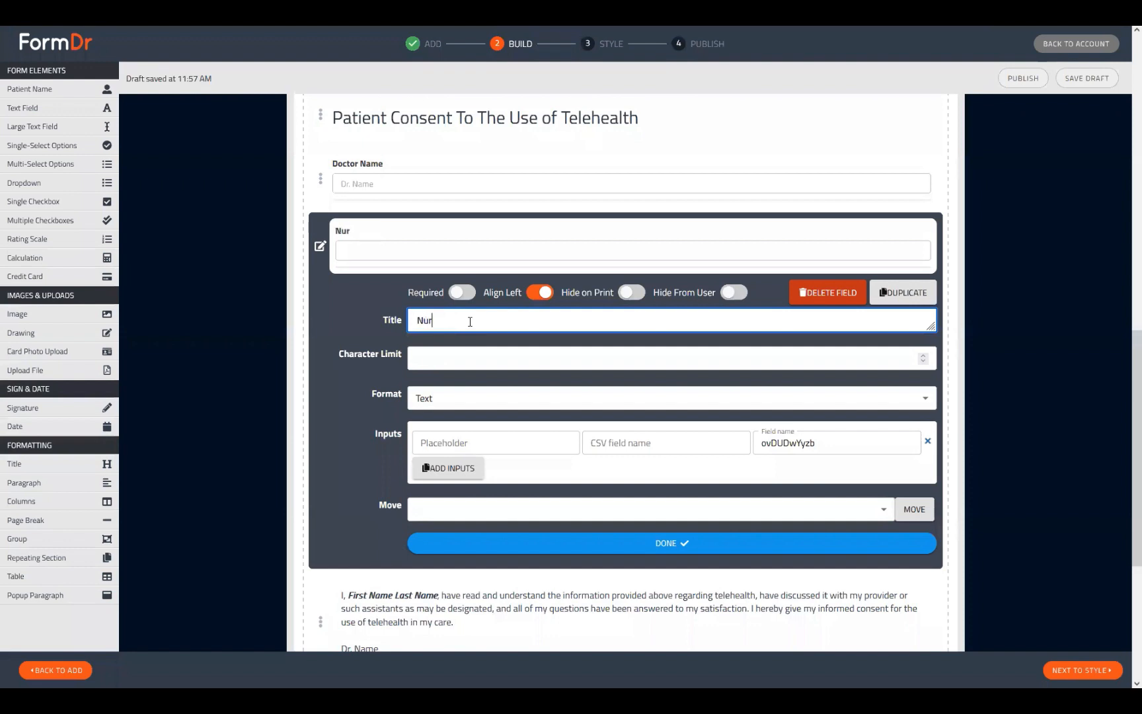
type("se")
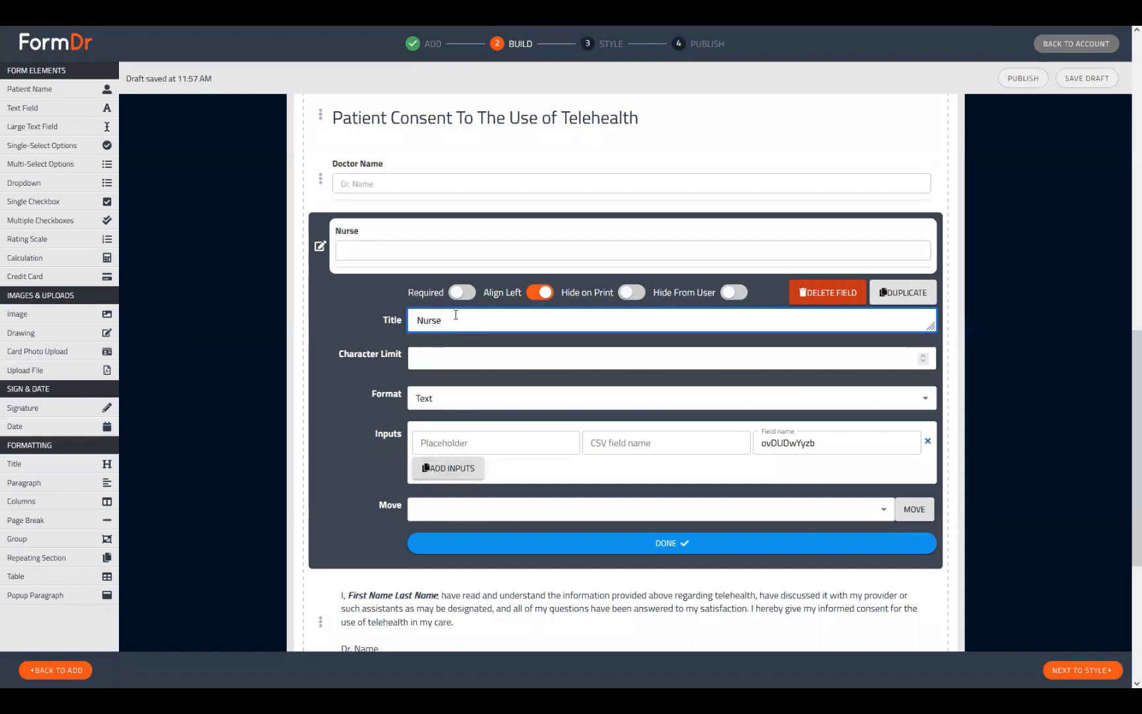
type(" Name")
Step: Give the Nurse Name field's input the placeholder "Nurse Name" and the field name nName
left_click(439, 443)
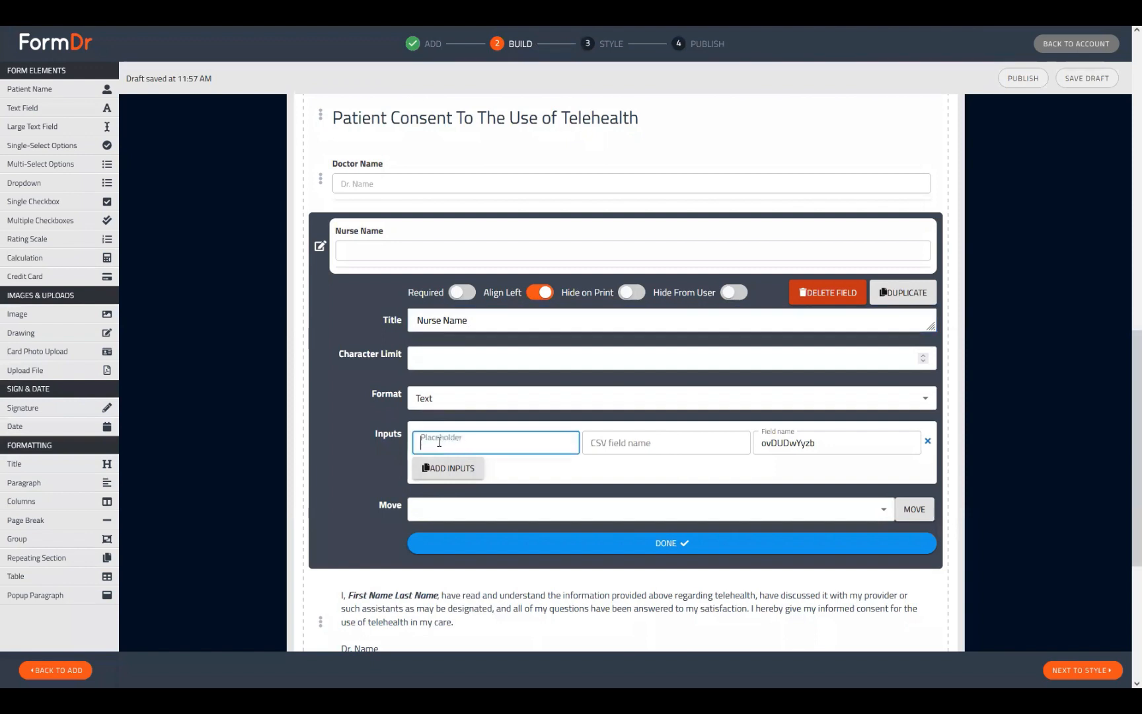
type("Nurse Name")
left_click(804, 439)
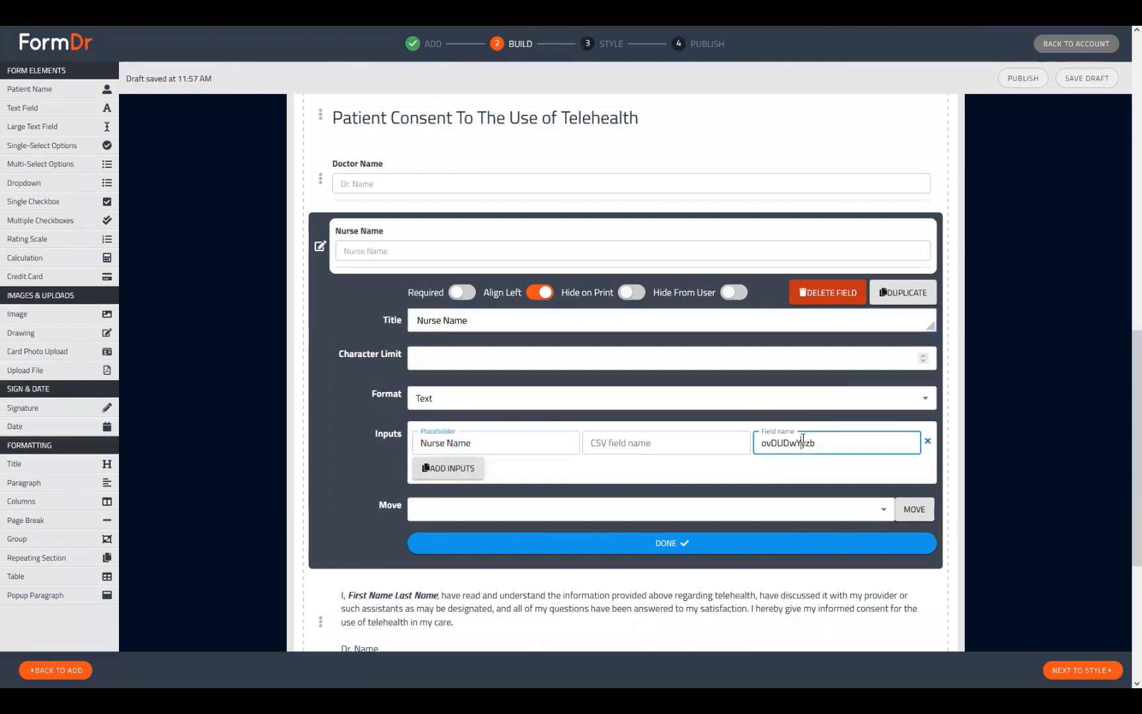
double_click(803, 439)
type("n")
type("nN")
Step: Add a second input to the Nurse Name field with placeholder "Title" and field name nTitle, and finish editing
left_click(462, 473)
left_click(491, 473)
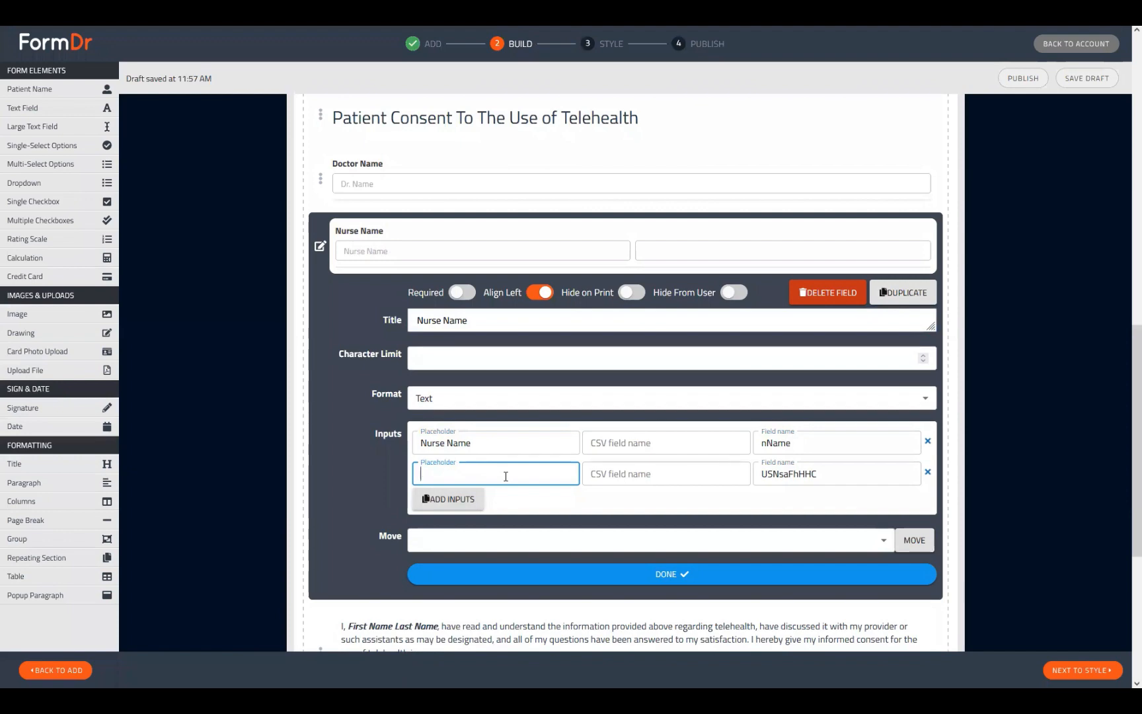
type("Title")
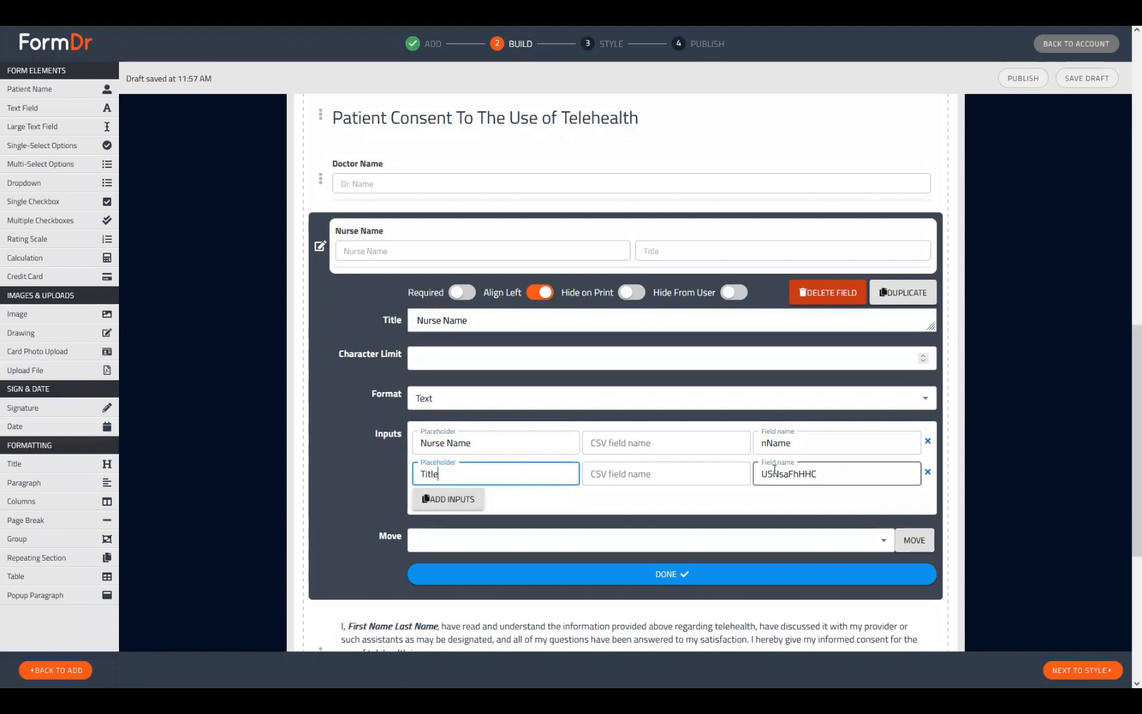
double_click(775, 473)
type("nT")
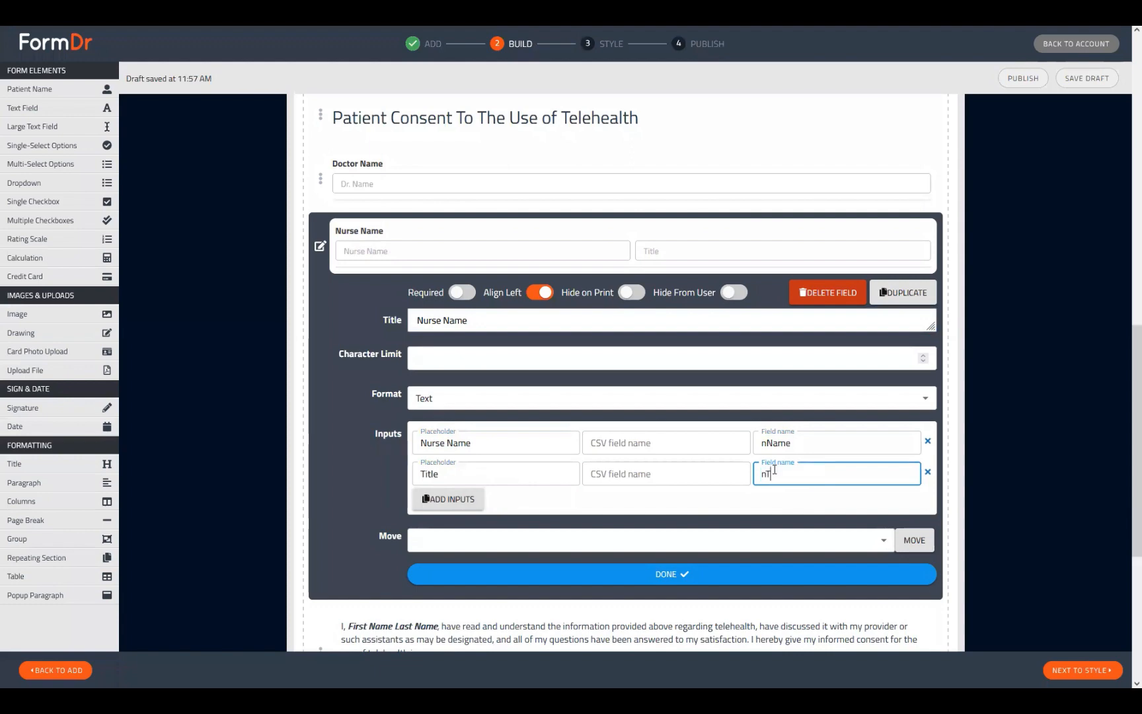
type("itle")
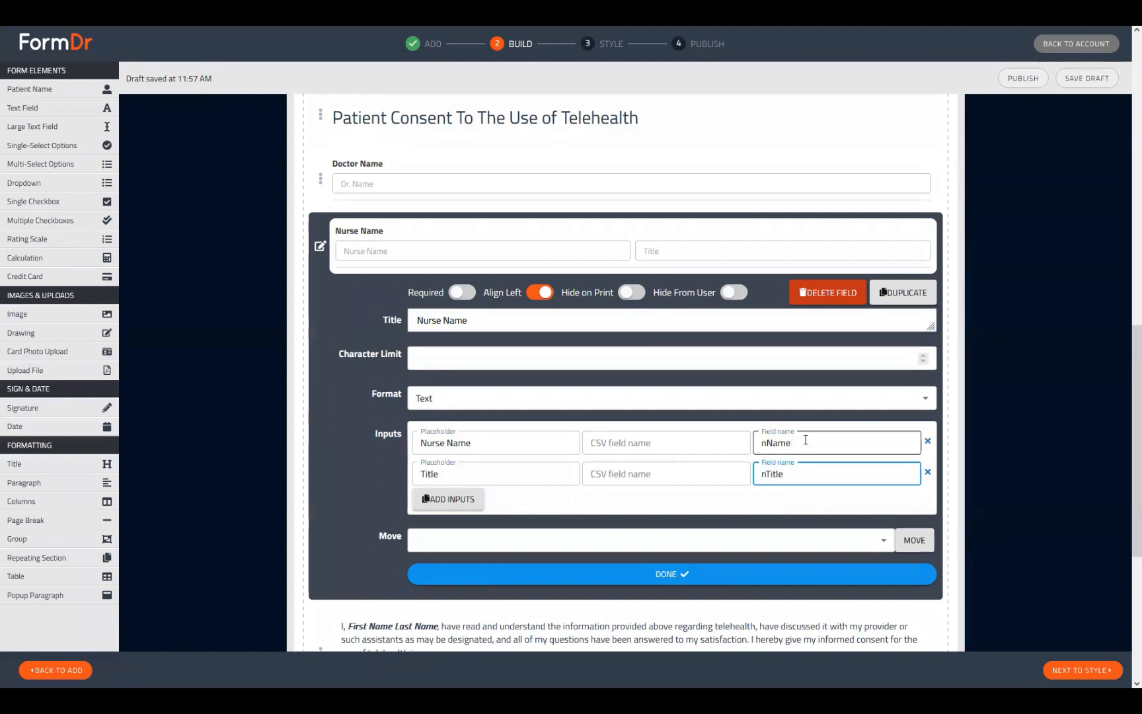
left_click_drag(806, 442, 676, 446)
left_click(726, 575)
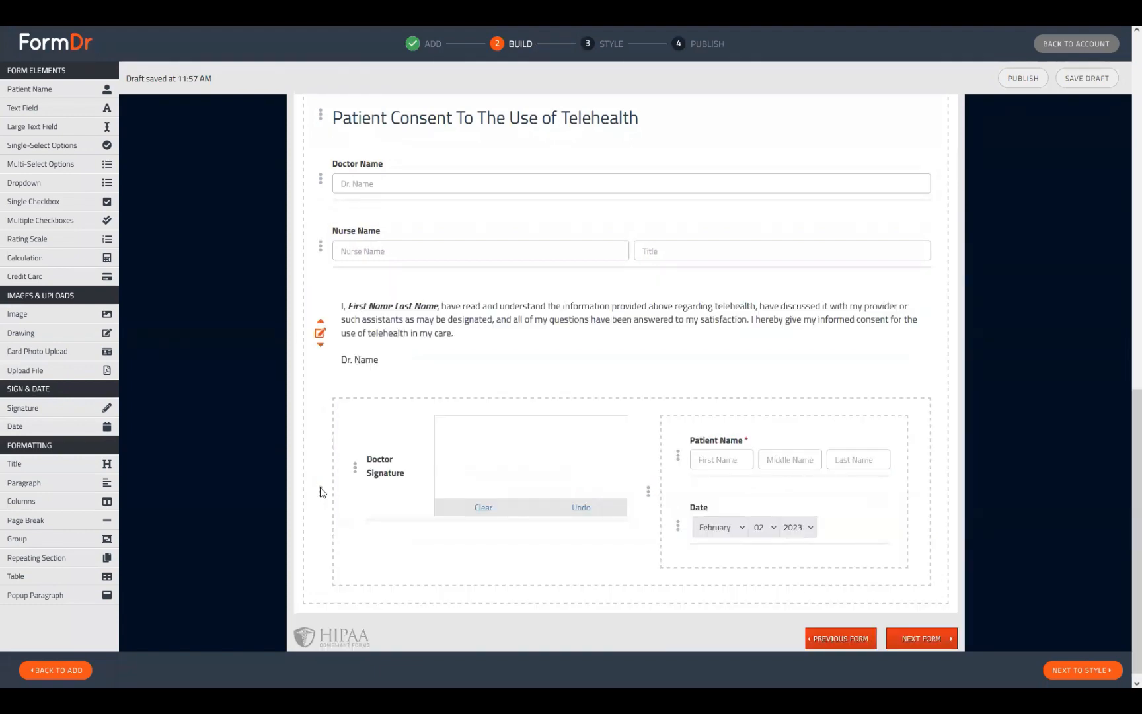
Step: Check the Nurse Name field's field names, append [nTitle] after [dName] in the consent paragraph, and finish editing
left_click(320, 333)
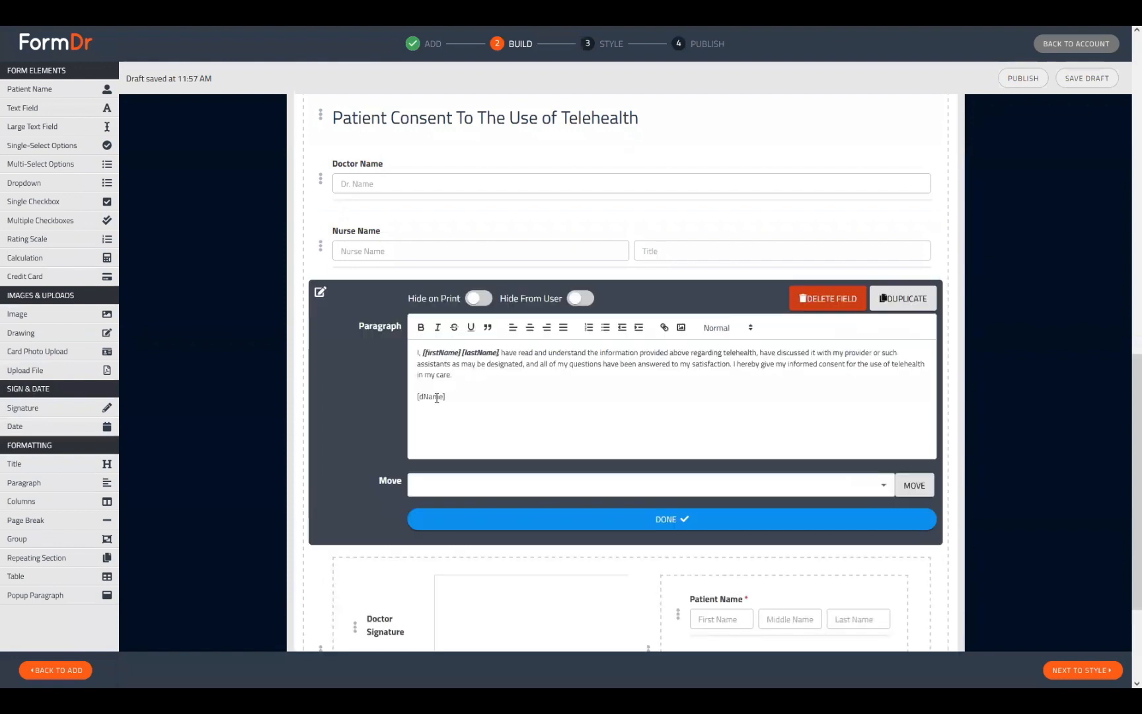
left_click(489, 390)
left_click(321, 246)
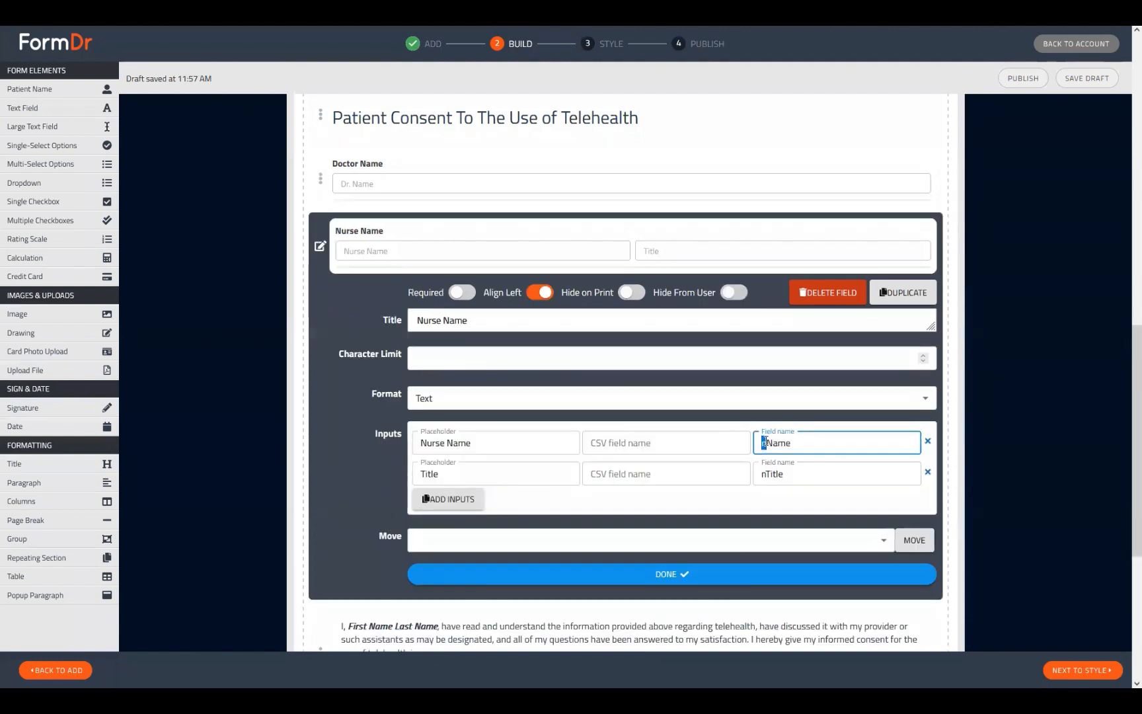
left_click(522, 572)
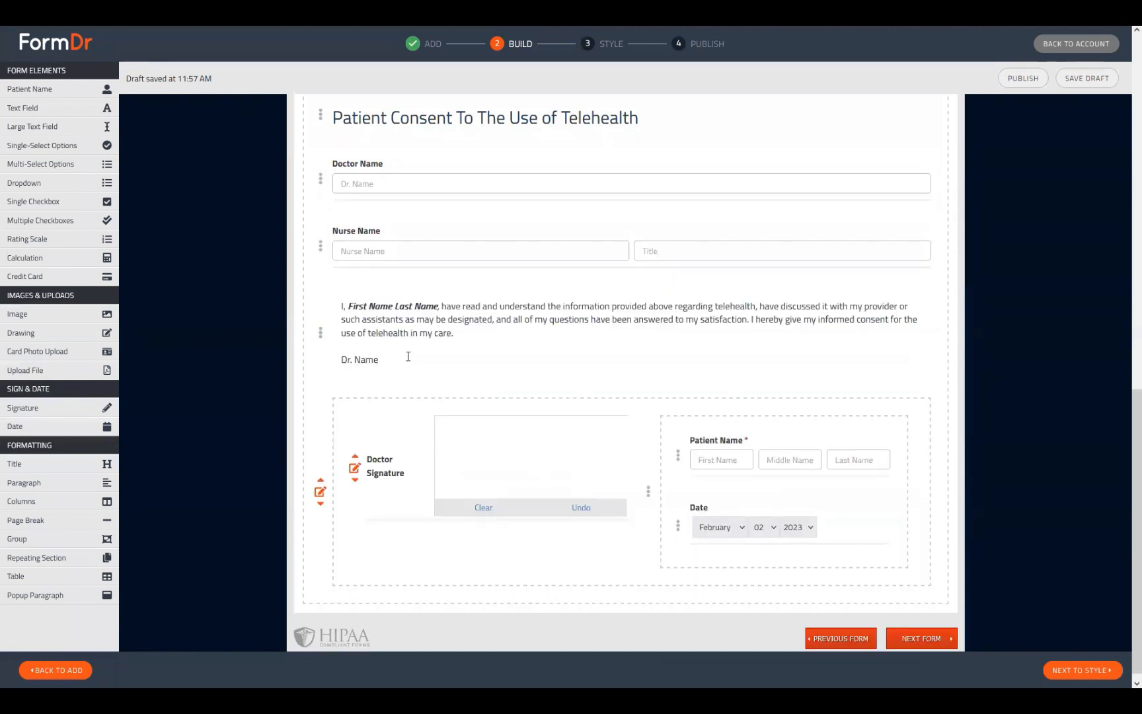
left_click(320, 332)
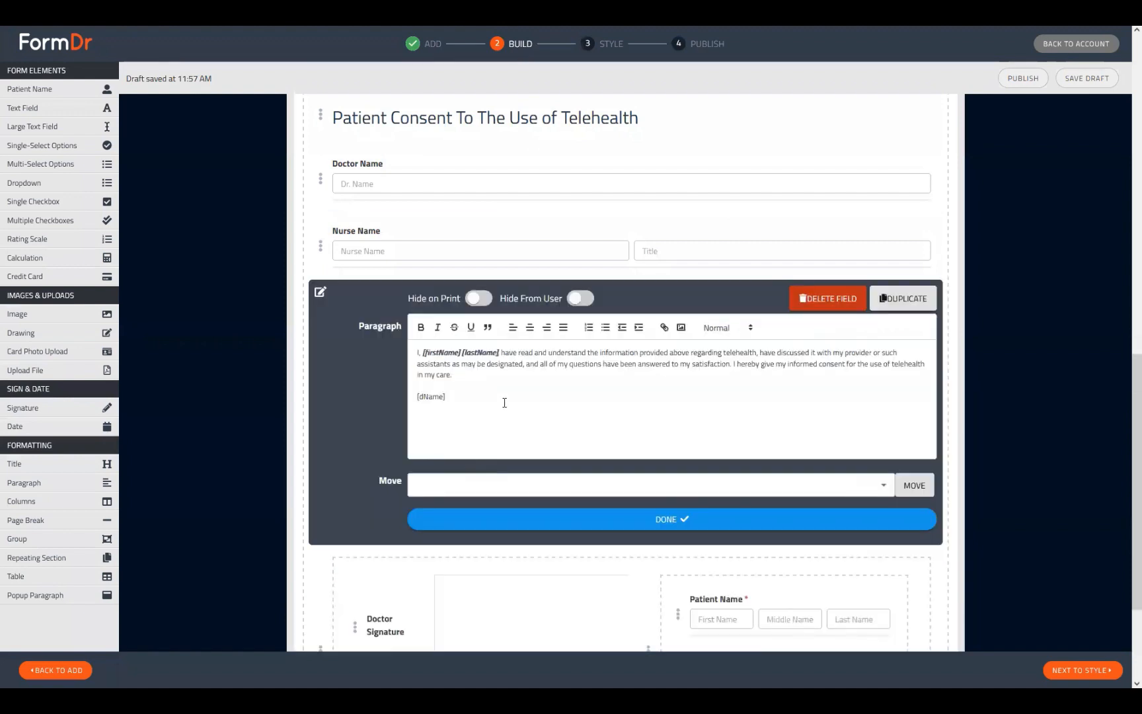
left_click(507, 399)
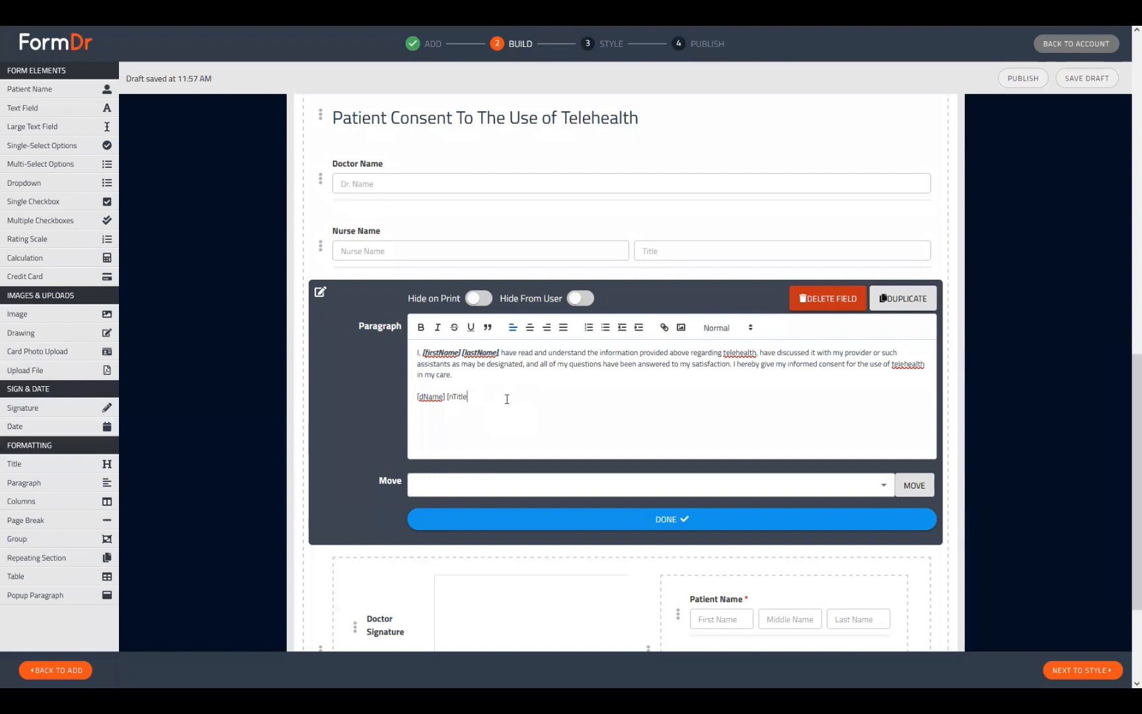
left_click(500, 520)
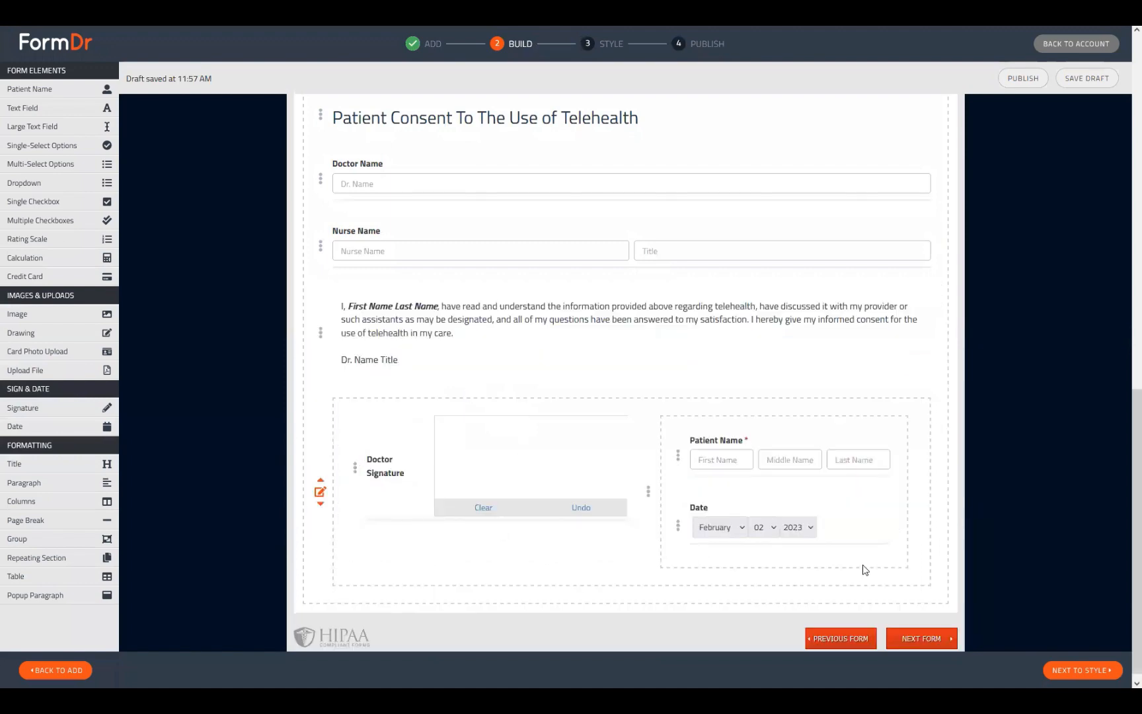
Step: Test the linked fields in the Style stage by filling both name inputs with "Doctor" and Title with "Dr. whatever"
left_click(1082, 669)
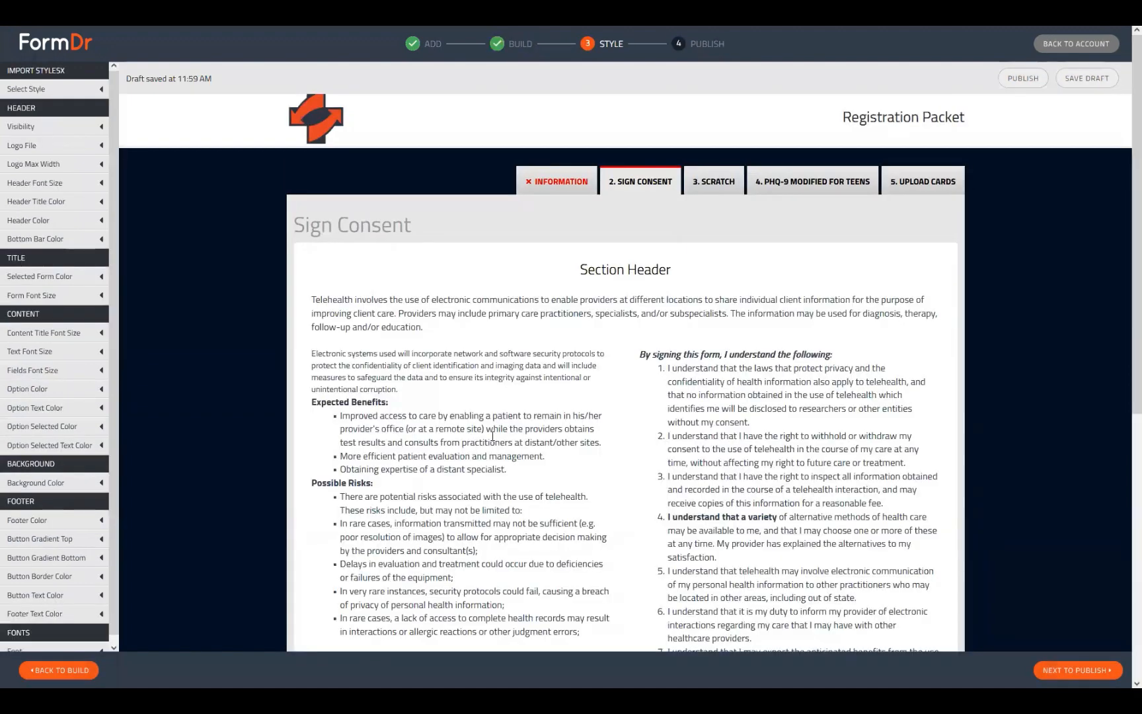
left_click(375, 389)
scroll(373, 385, "down", 1)
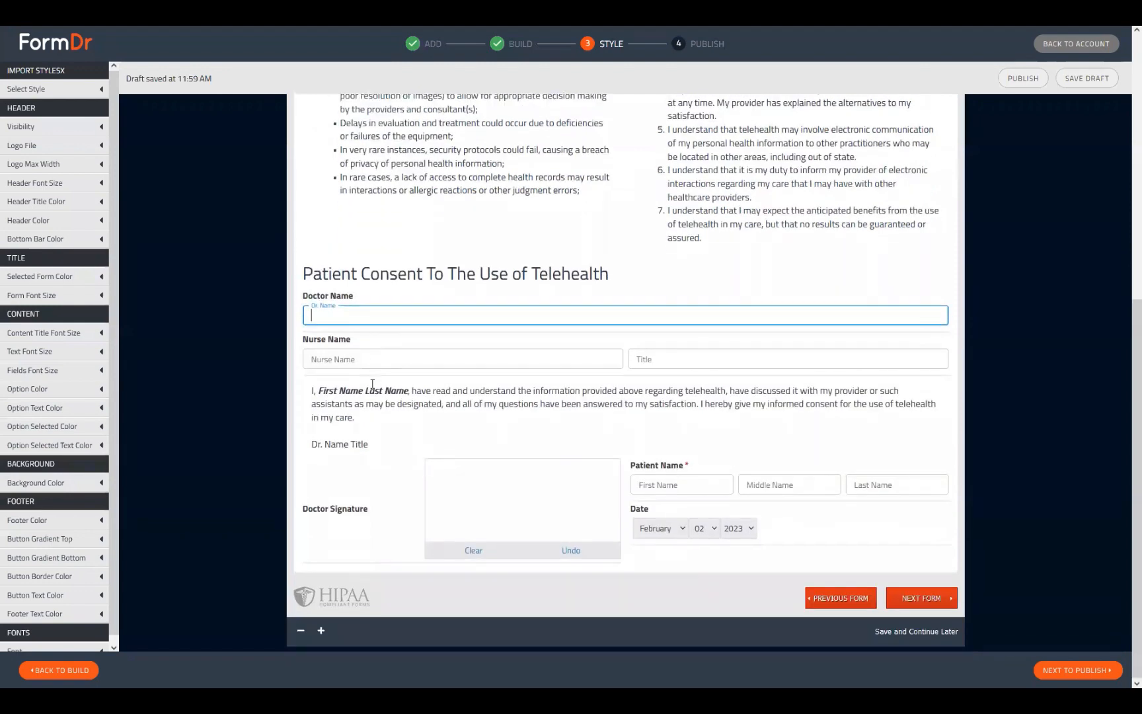
type("Doctor")
left_click_drag(302, 339, 341, 349)
left_click(653, 364)
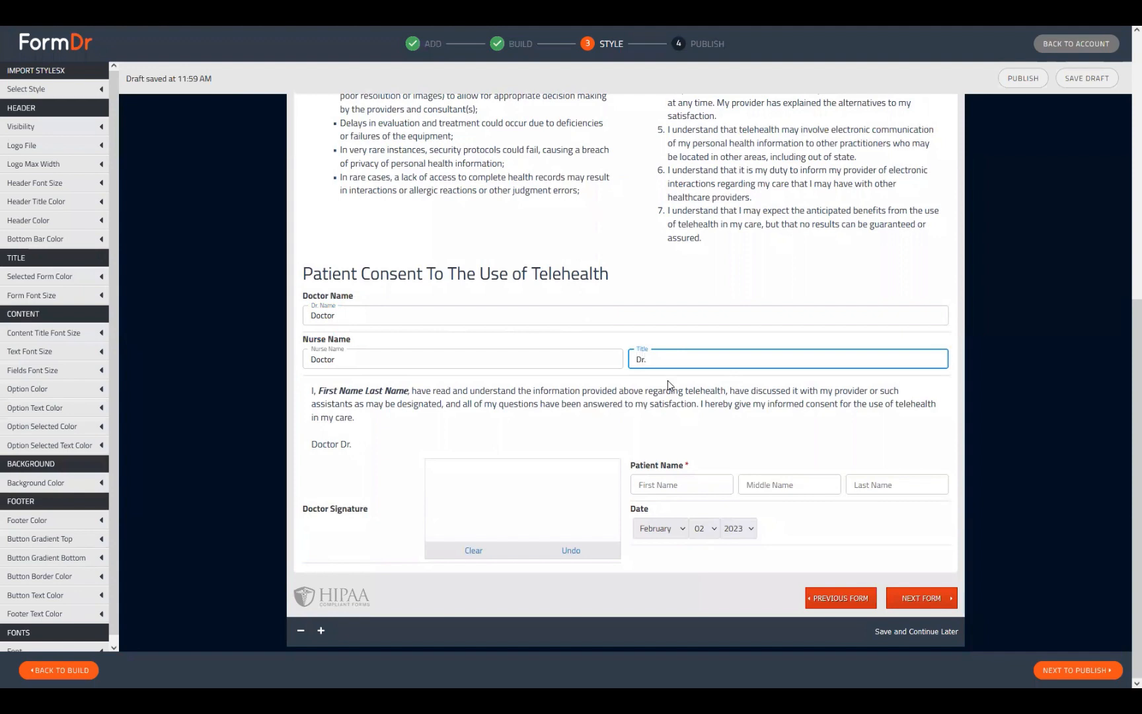
type("Dr. whatever")
Step: Return to the Build stage and add a Single-Select Options field between the Nurse Name field and the consent paragraph
left_click(58, 670)
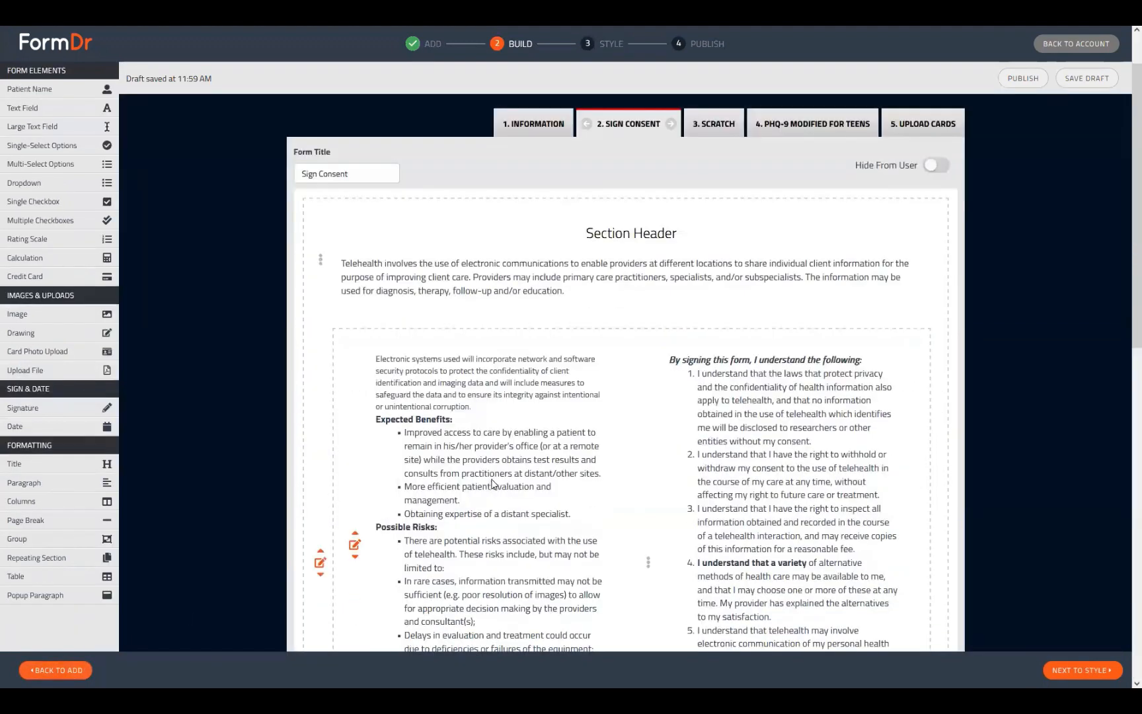
scroll(521, 425, "down", 5)
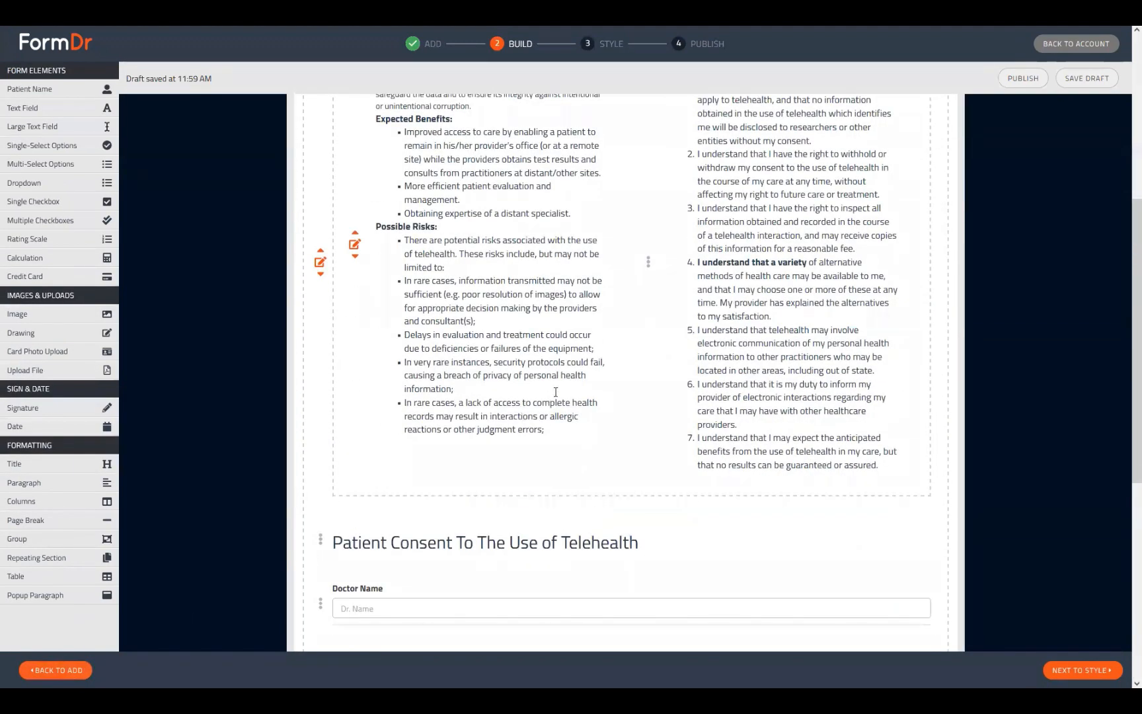
scroll(585, 456, "down", 3)
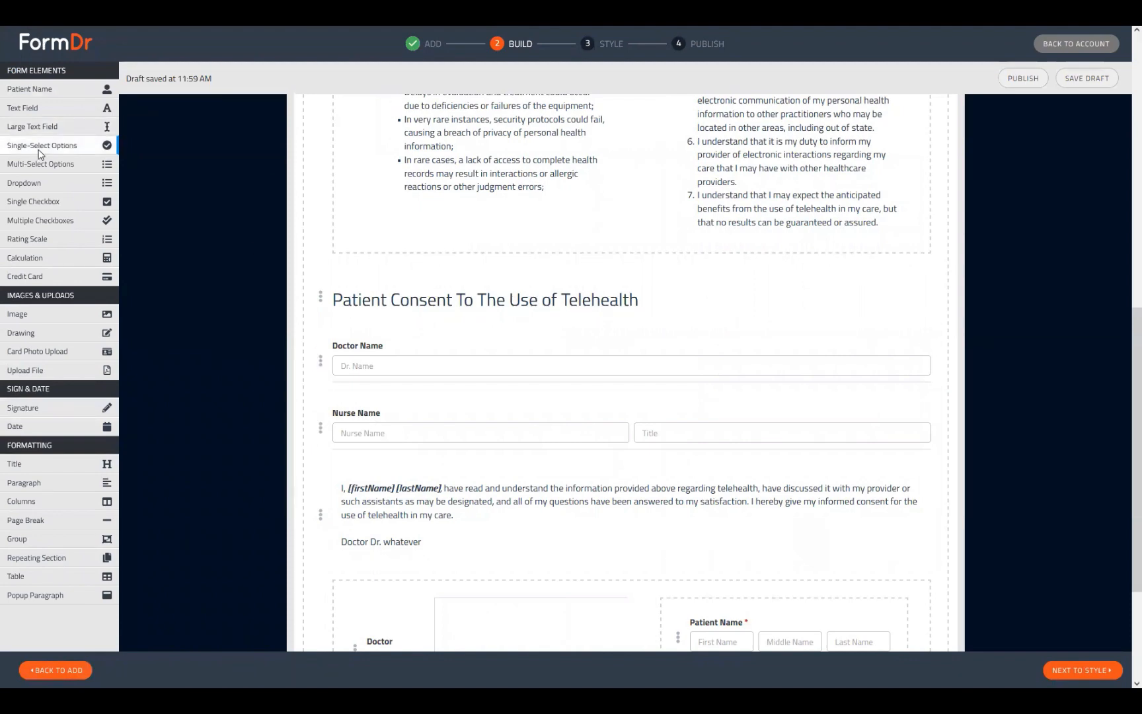
left_click_drag(38, 153, 326, 499)
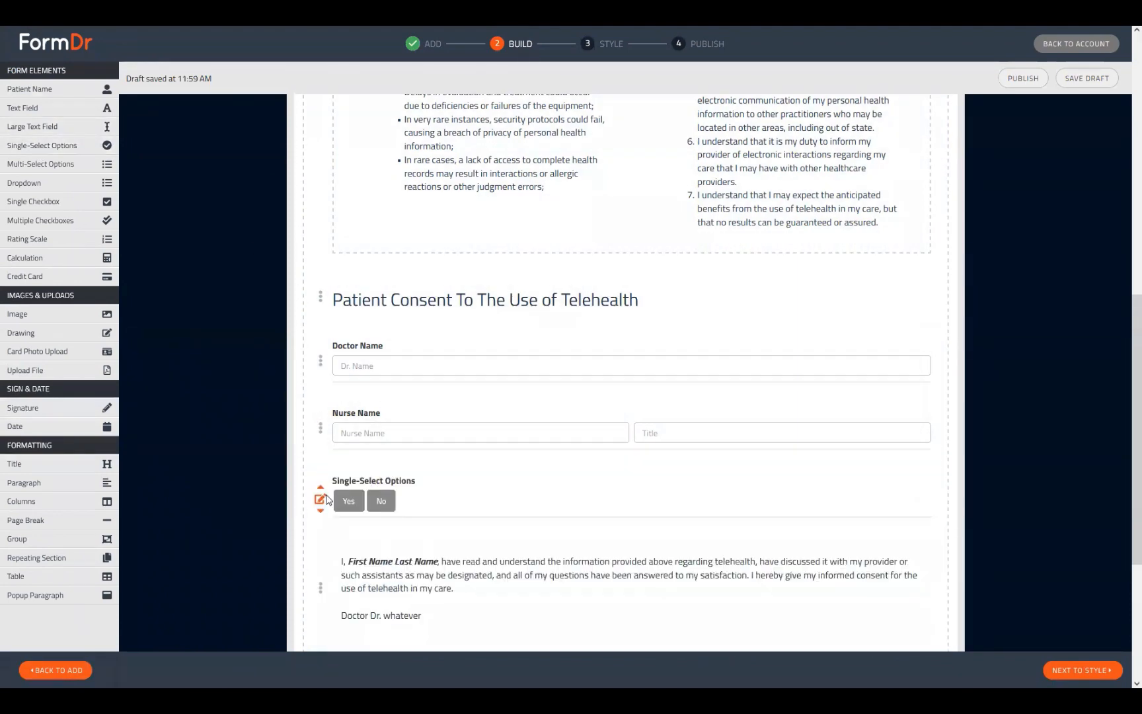
Step: Open the new Single-Select Options field for editing and set its Yes option's value to DID
left_click(319, 500)
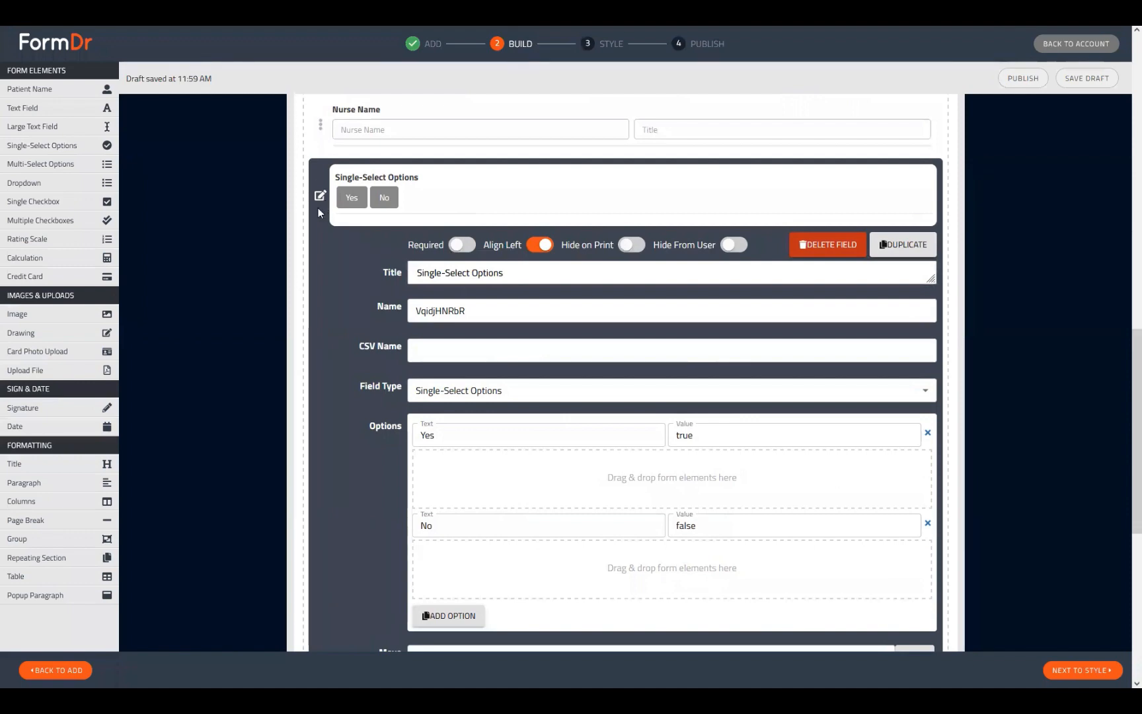
left_click(528, 308)
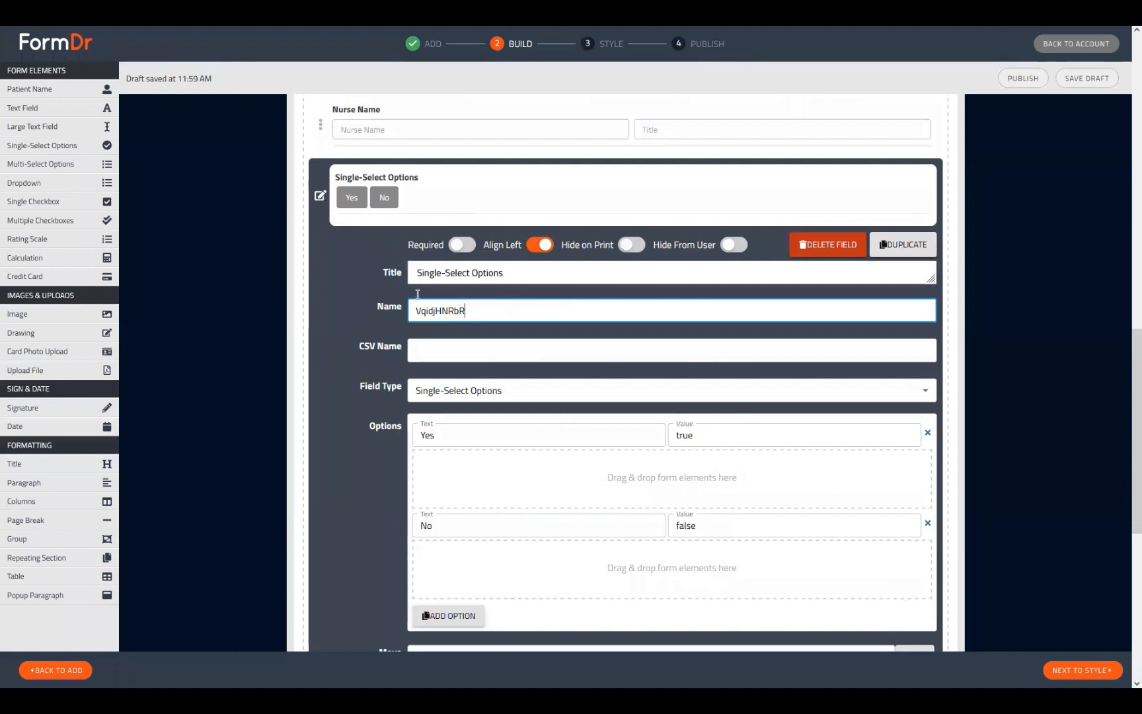
key("ctrl+a")
left_click(725, 439)
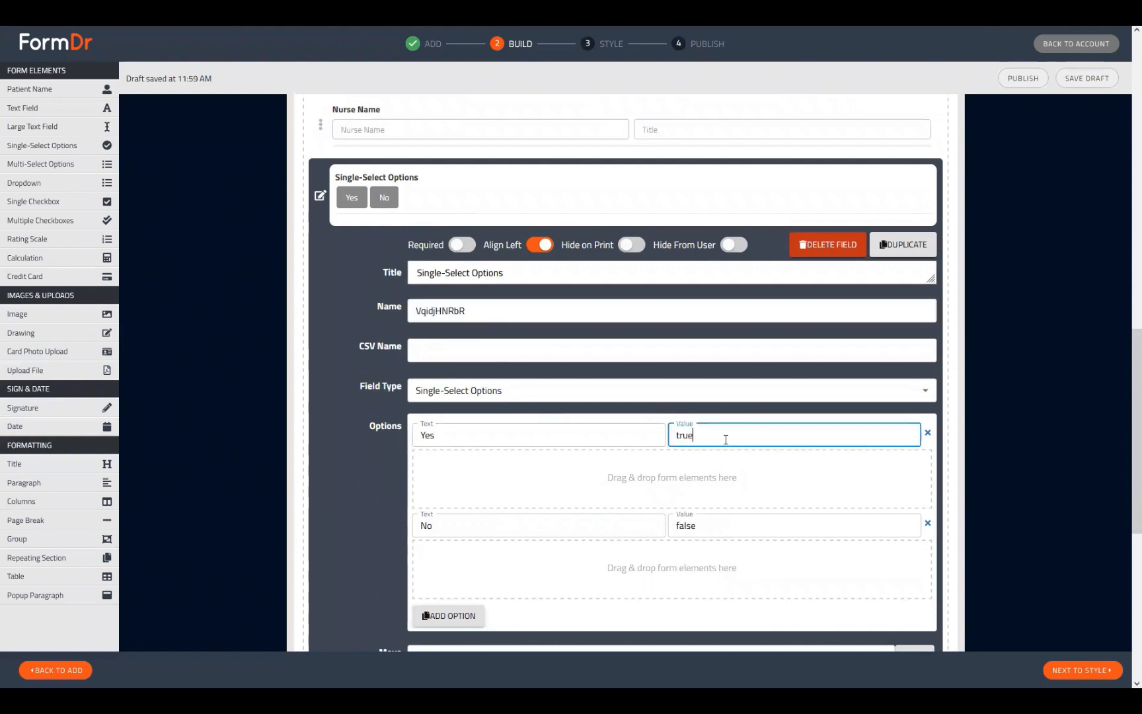
double_click(726, 439)
scroll(707, 449, "down", 3)
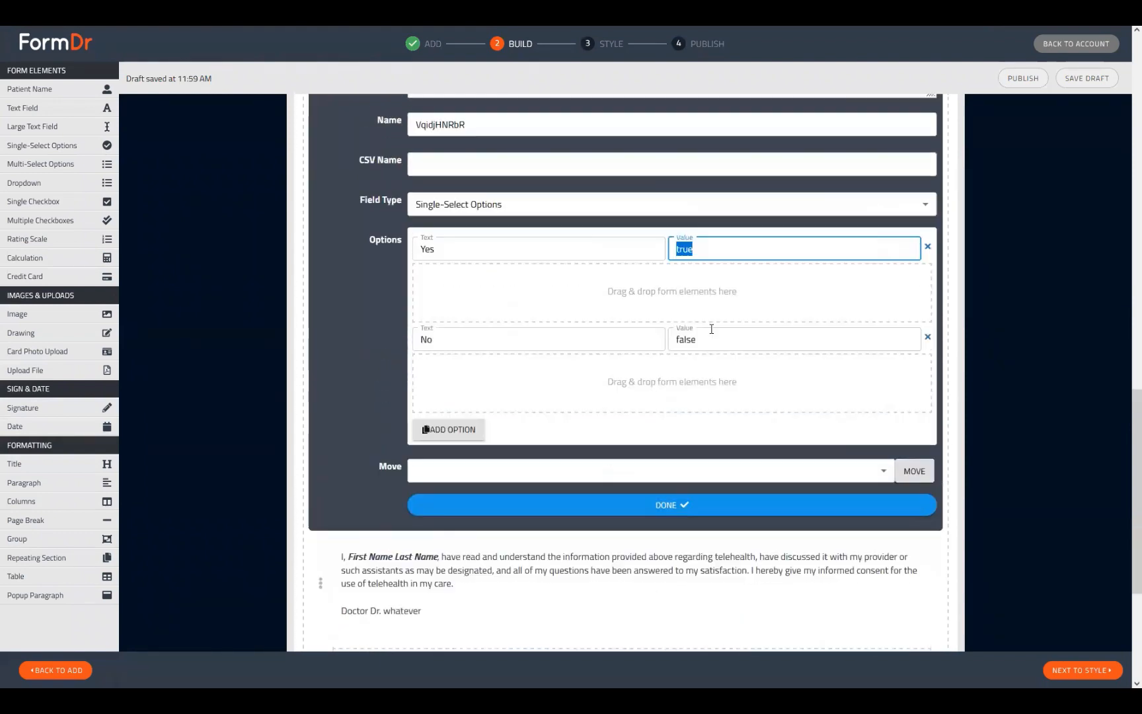
scroll(712, 329, "up", 1)
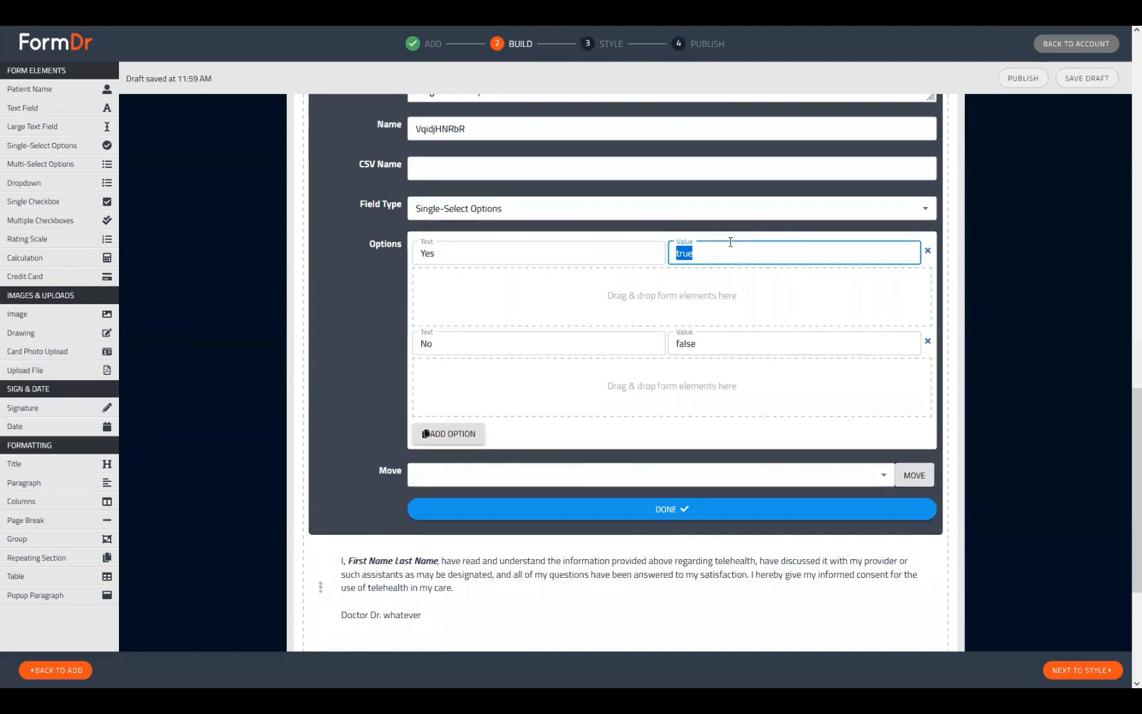
type("did")
key("BackSpace")
key("BackSpace")
key("BackSpace")
key("BackSpace")
key("BackSpace")
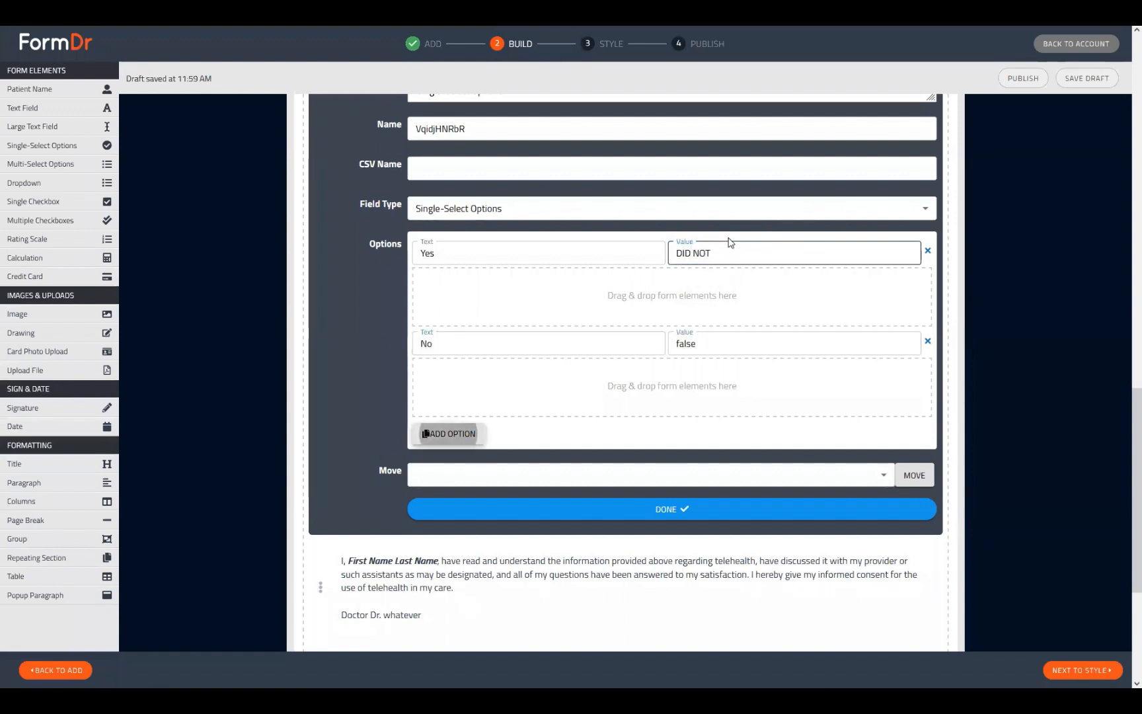
left_click_drag(734, 255, 691, 254)
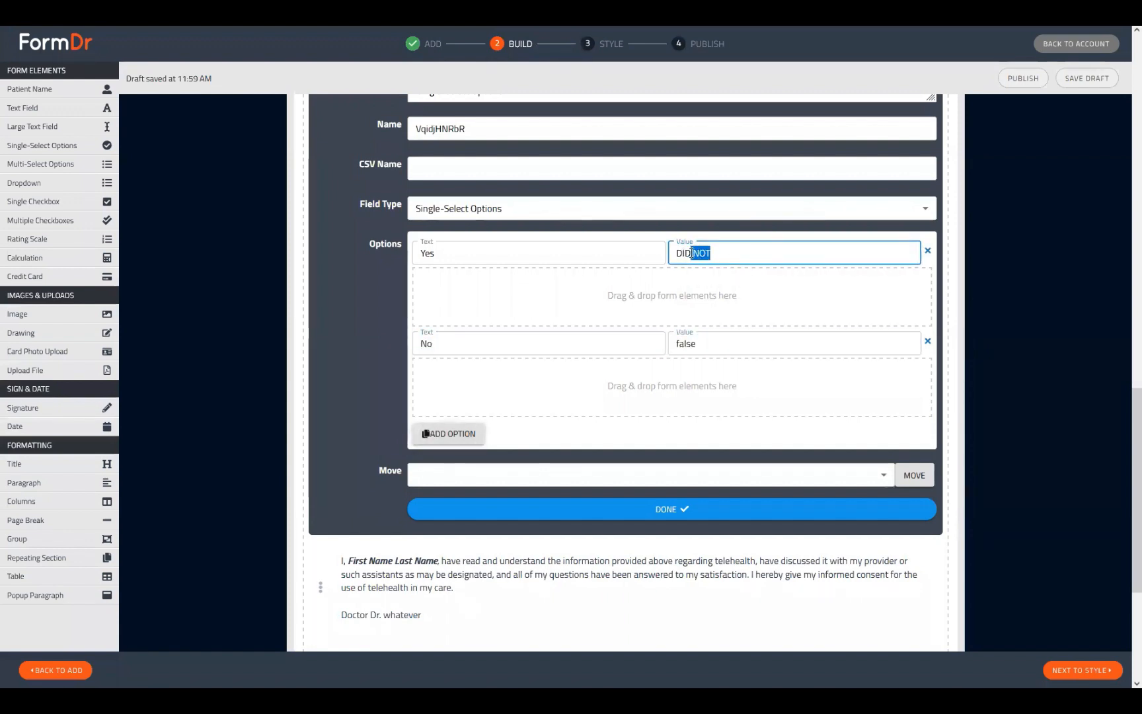
key("BackSpace")
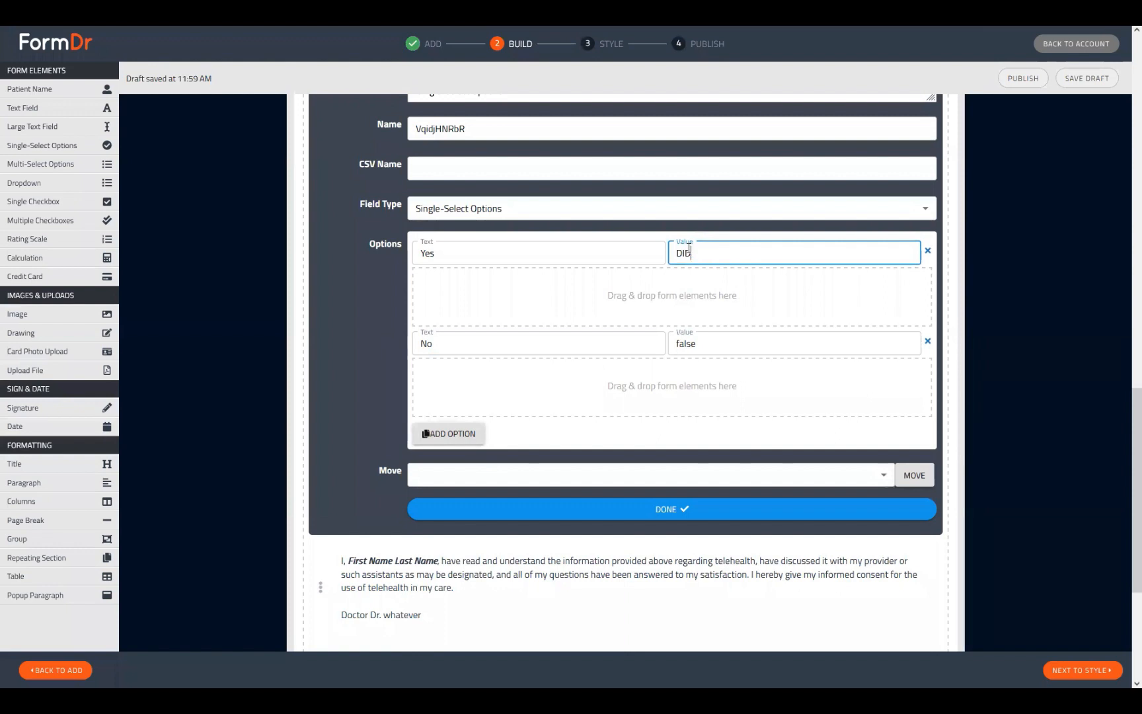
Step: Set the value of the field's No option to DID NOT
double_click(718, 343)
type("DI")
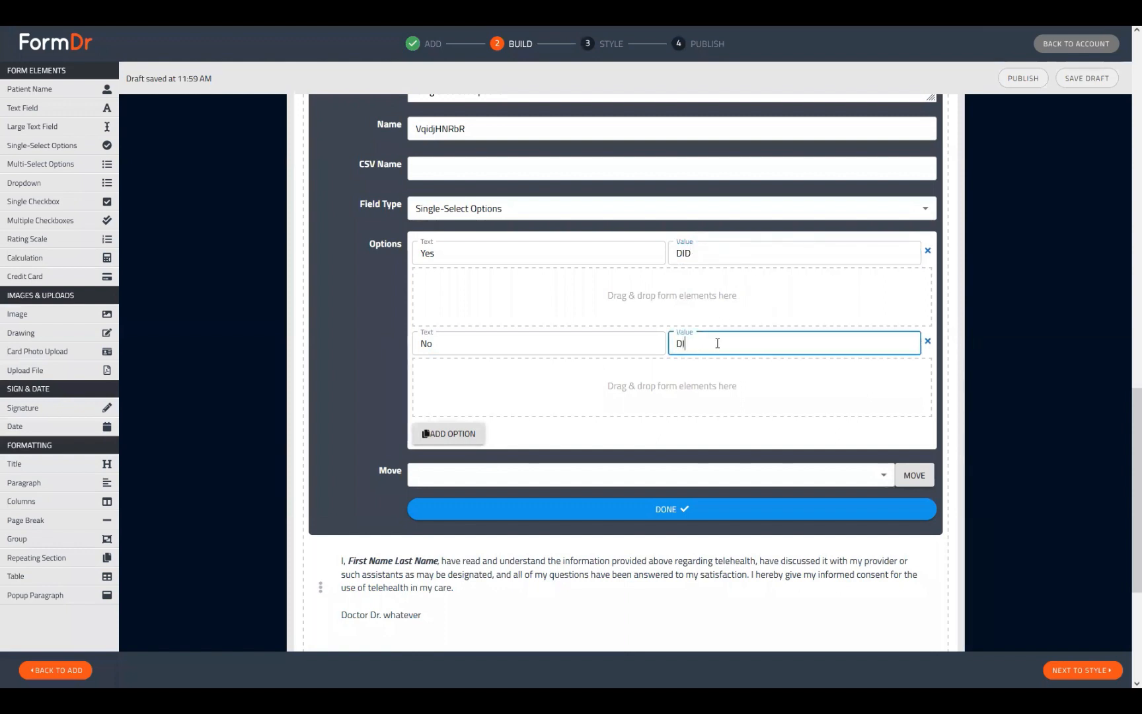
type("D NOT")
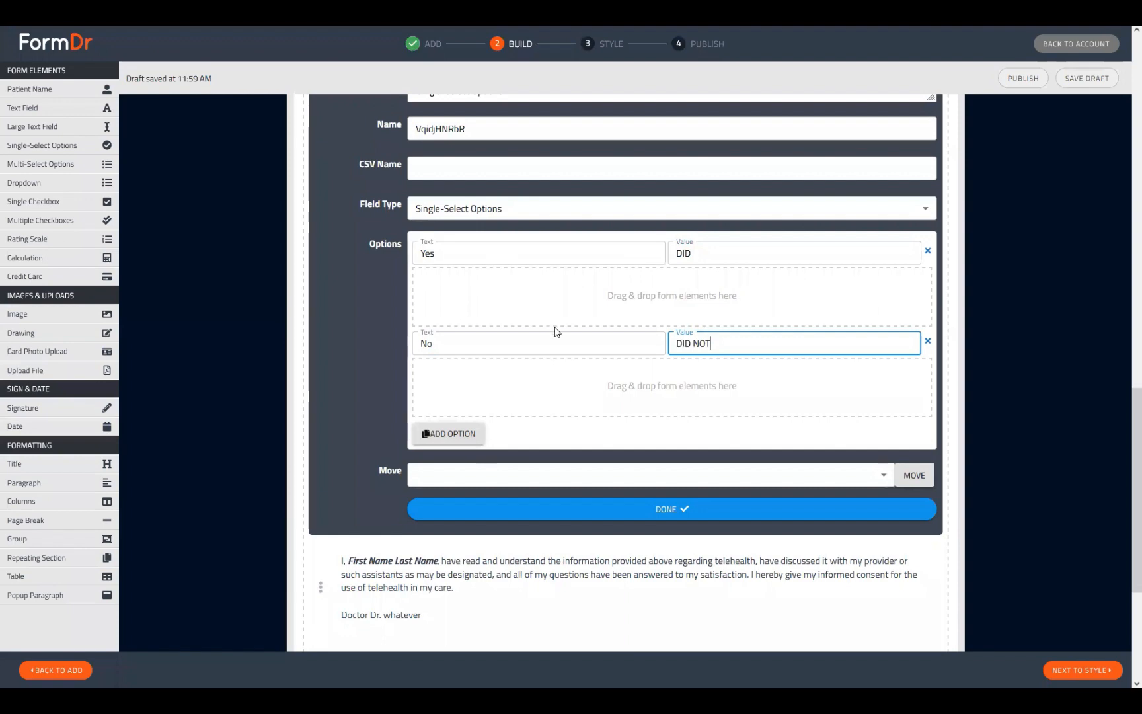
Step: Change the single-select field's title to "The patient did/did not take meds."
scroll(574, 238, "up", 2)
left_click_drag(505, 212, 336, 193)
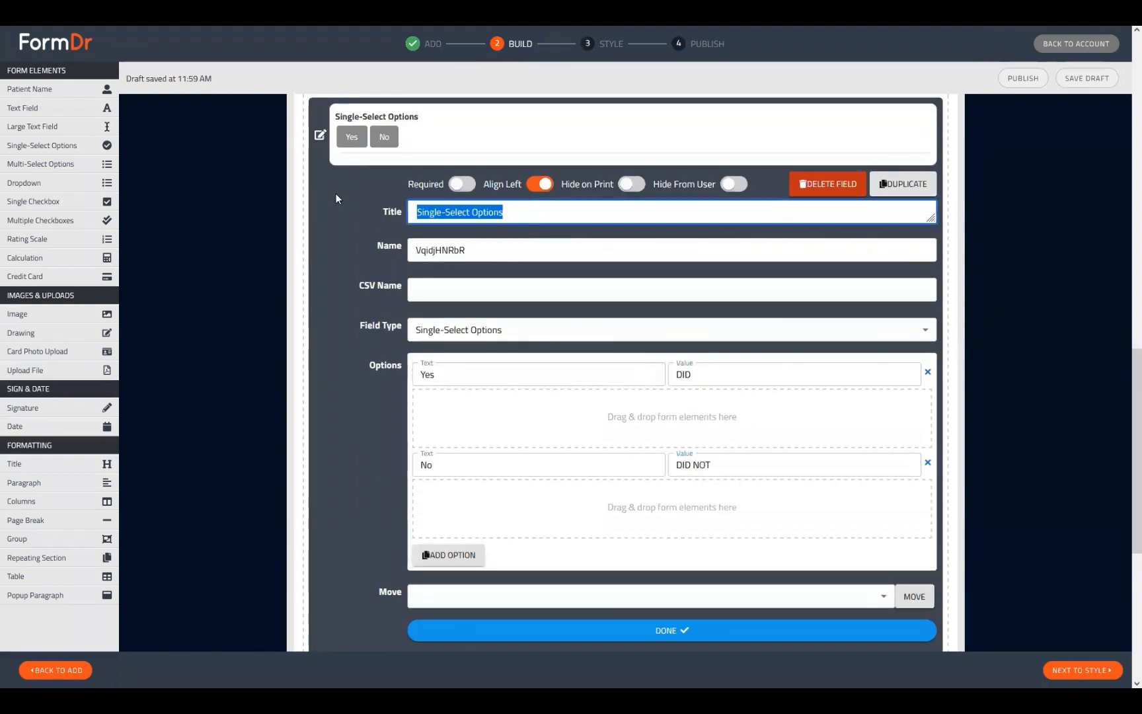
type("The pat")
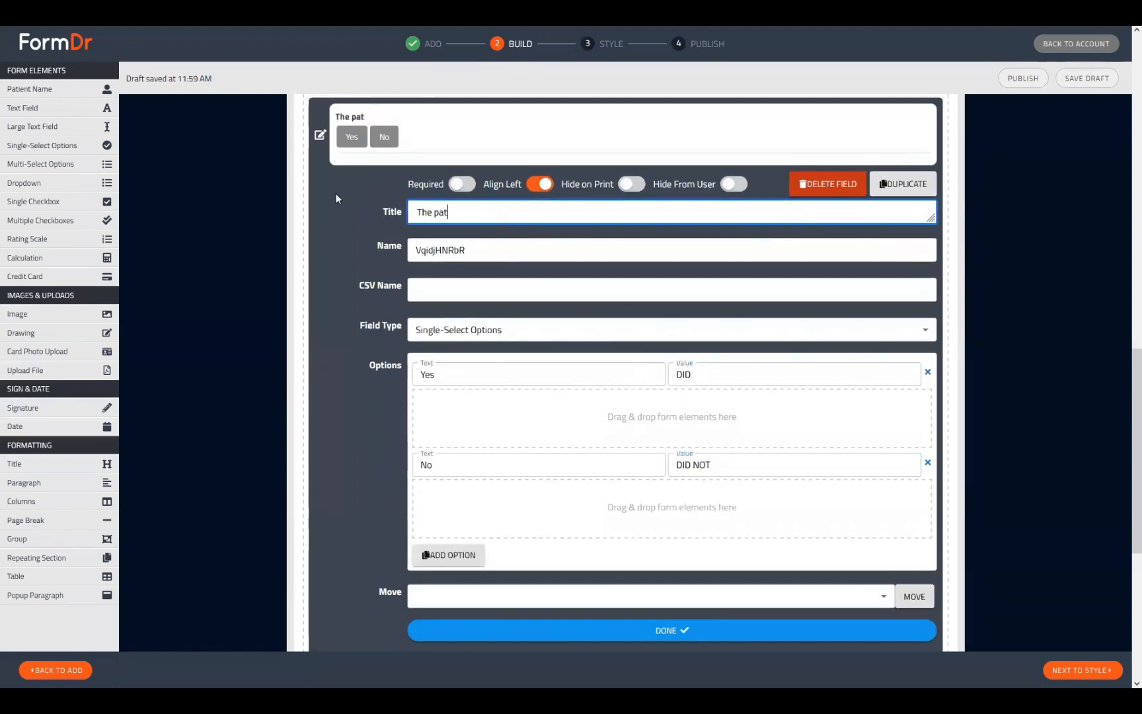
type("ient di")
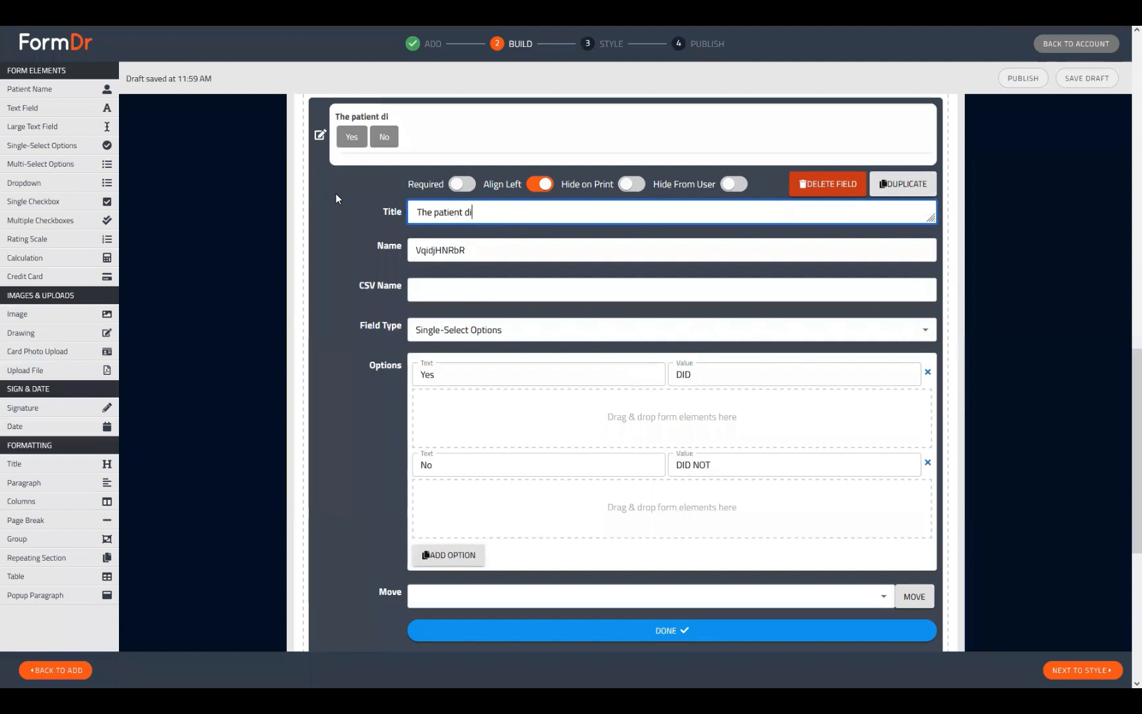
type("d/did not take meds")
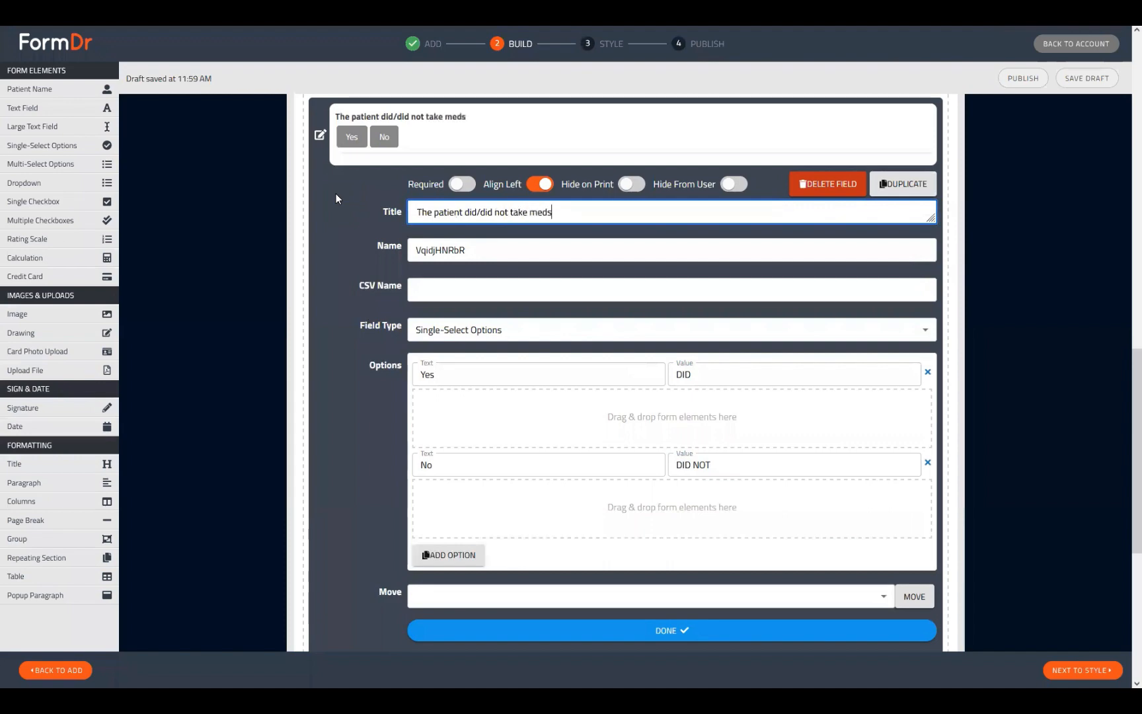
type(".")
Step: Set the meds question's field name to q1 and add another Single-Select Options field below the consent paragraph
double_click(433, 241)
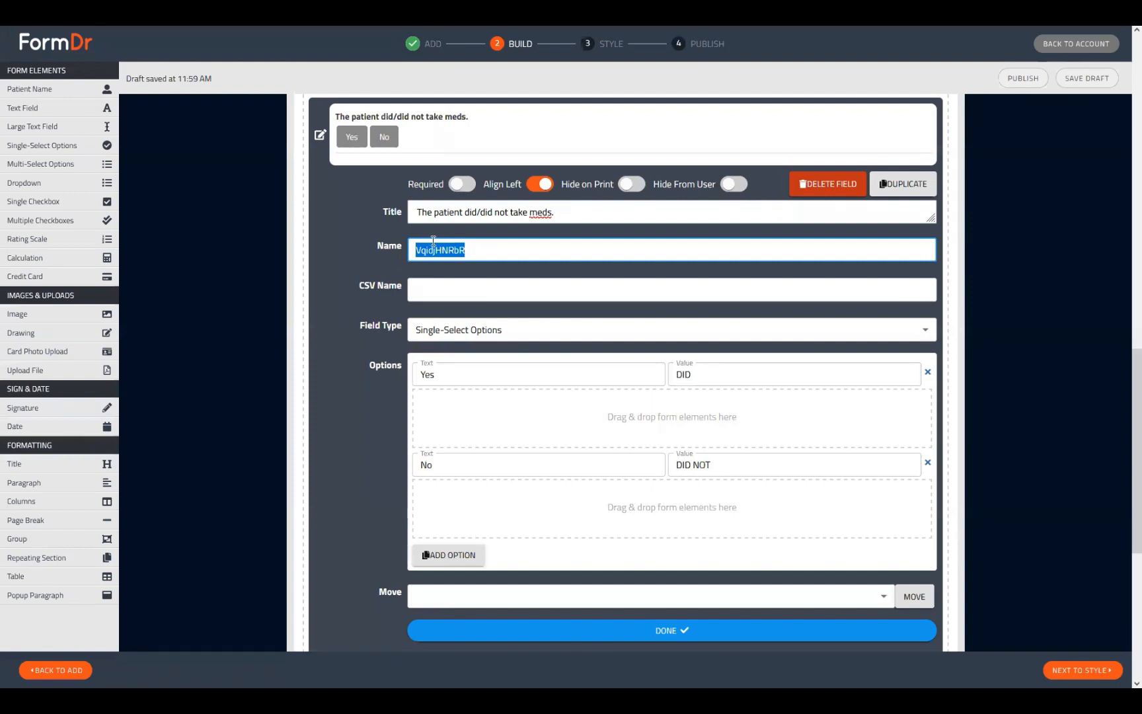
type("q1")
key("ctrl+a")
left_click(318, 136)
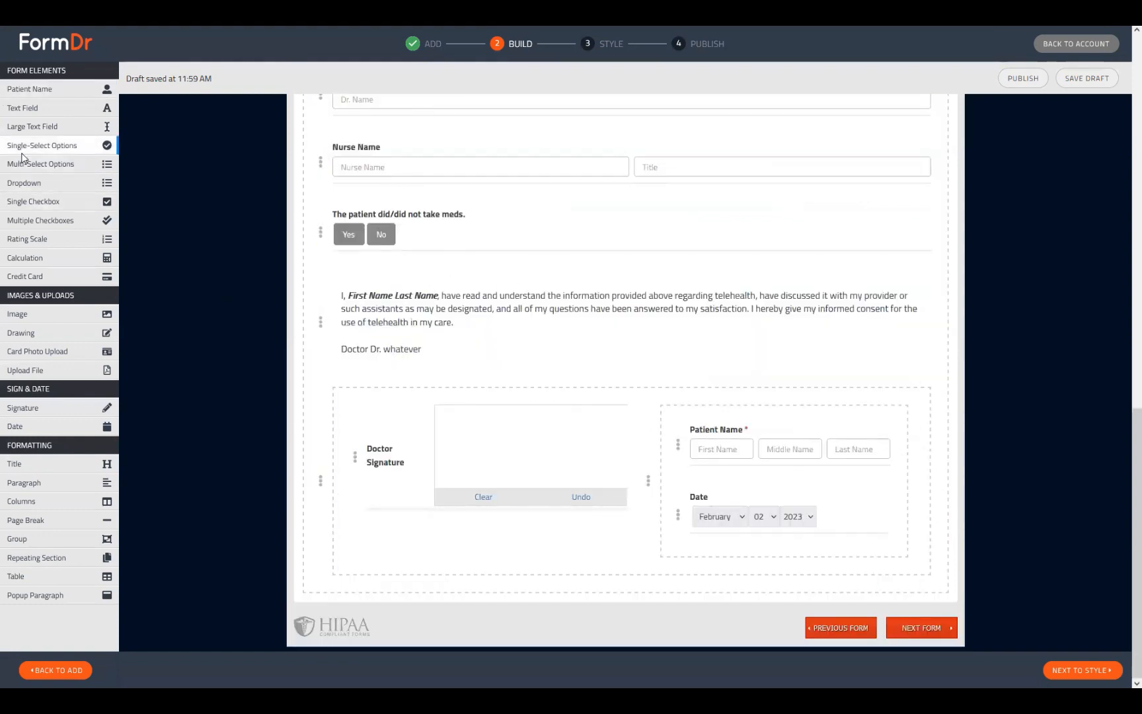
left_click_drag(24, 152, 351, 382)
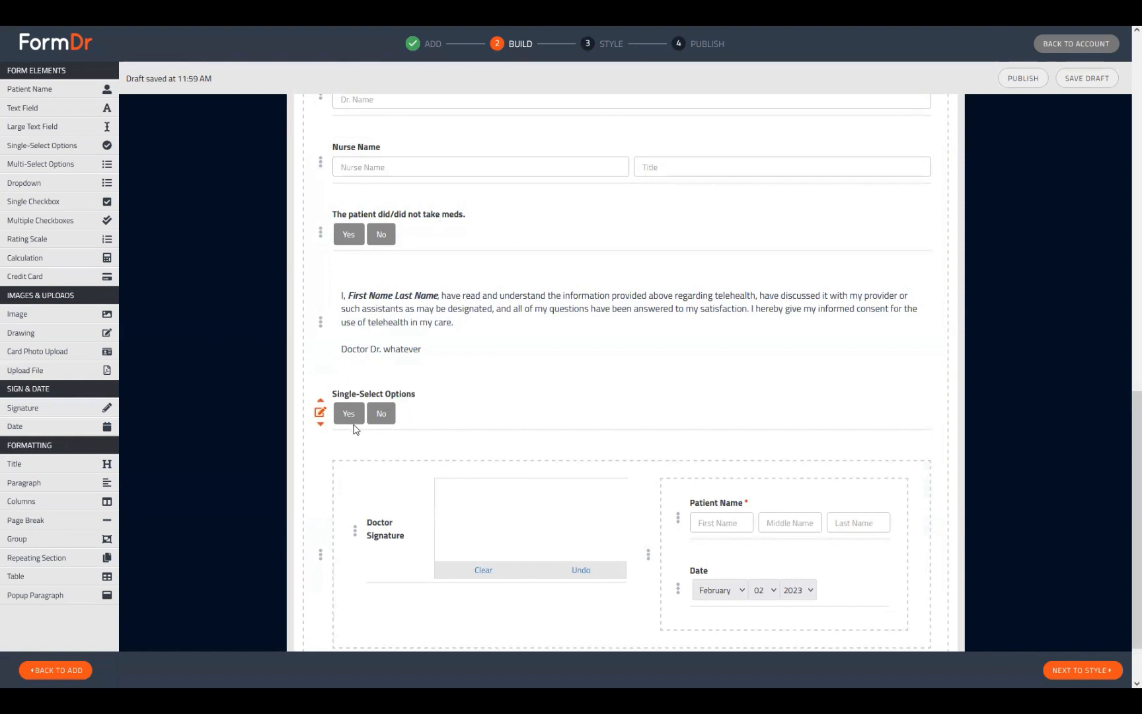
Step: Add a Text Field and a Large Text Field under the meds question's Yes option, and a Rating Scale under its No option
left_click(320, 233)
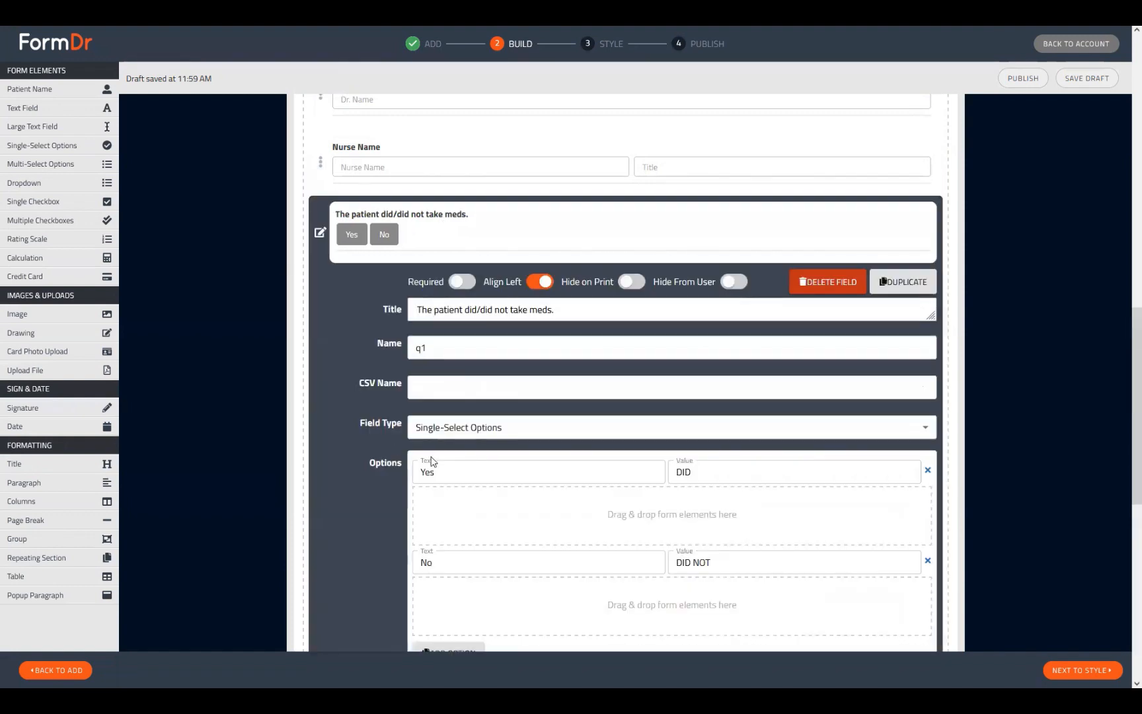
scroll(515, 235, "down", 4)
left_click_drag(45, 110, 503, 271)
left_click_drag(48, 131, 505, 321)
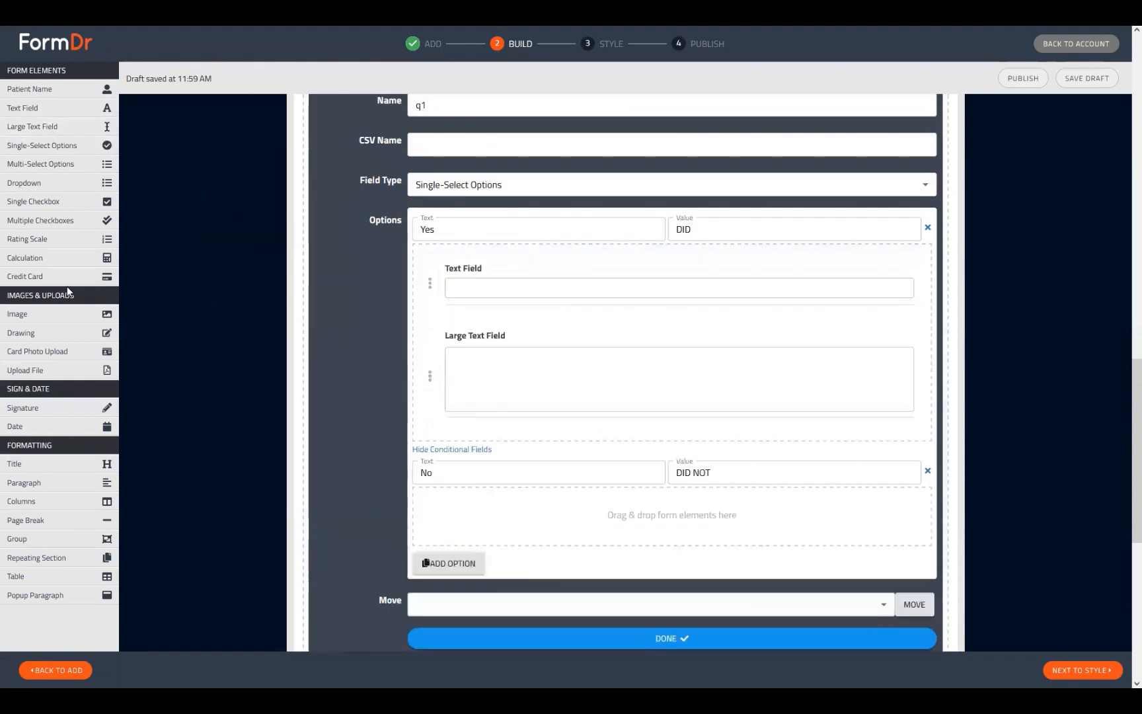
left_click_drag(37, 248, 515, 506)
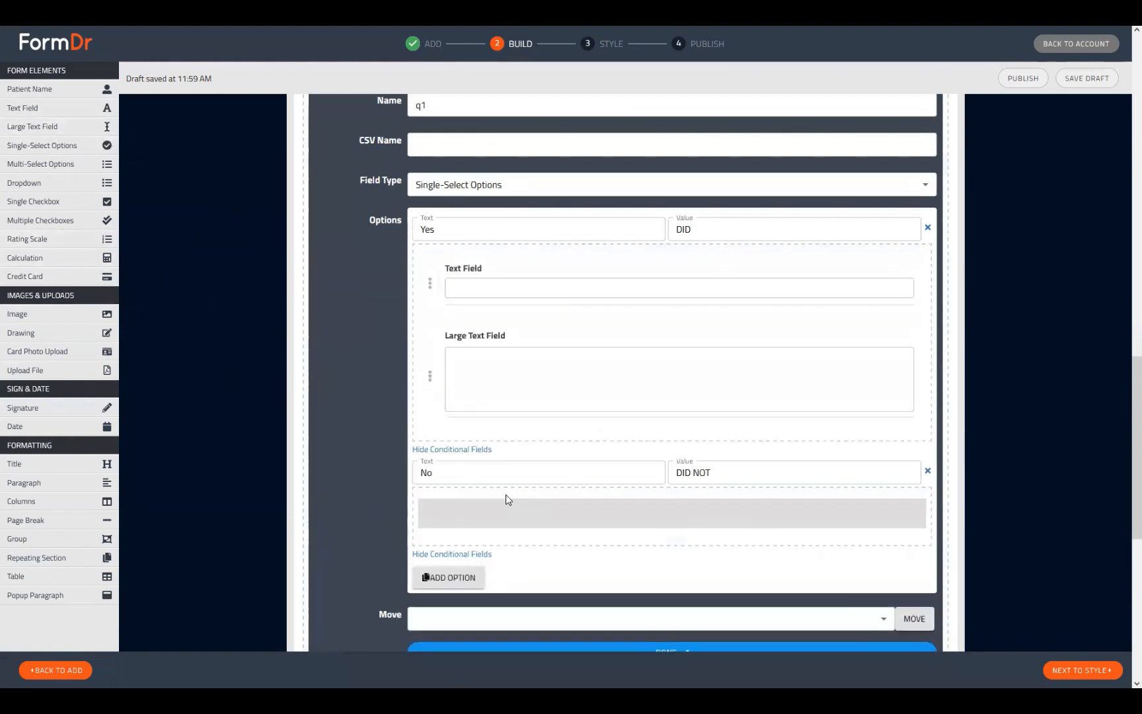
scroll(74, 239, "down", 3)
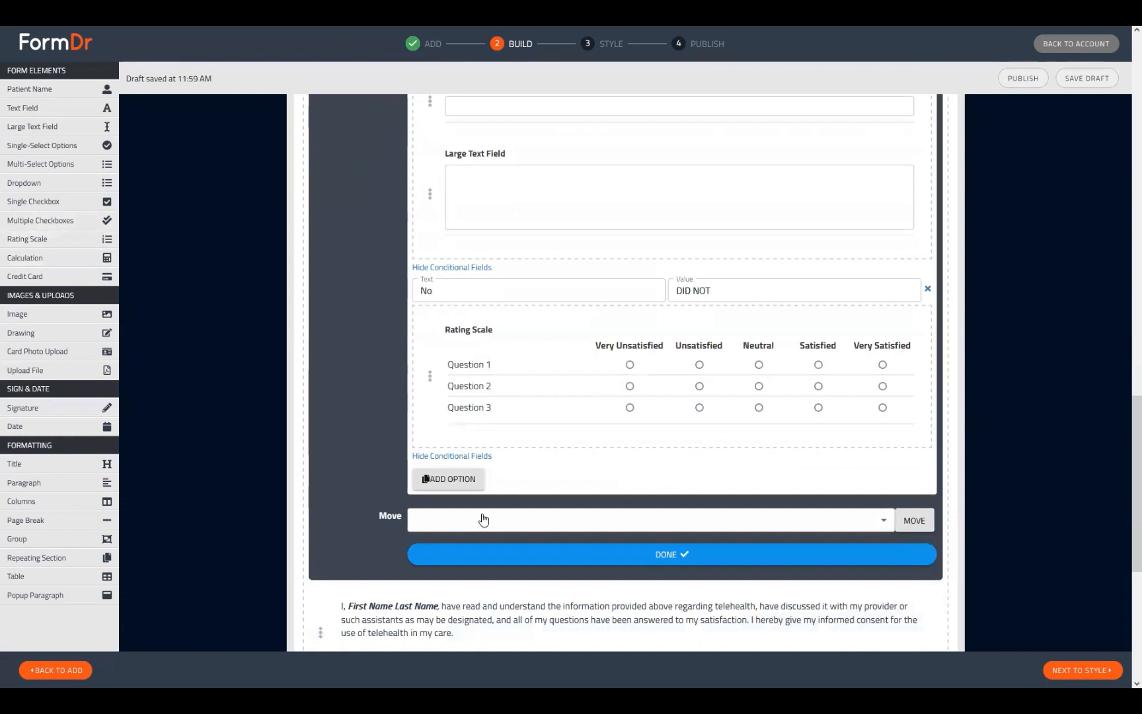
Step: Set the field name of the Single-Select Options field below the consent paragraph to q1
scroll(479, 518, "down", 3)
left_click(318, 480)
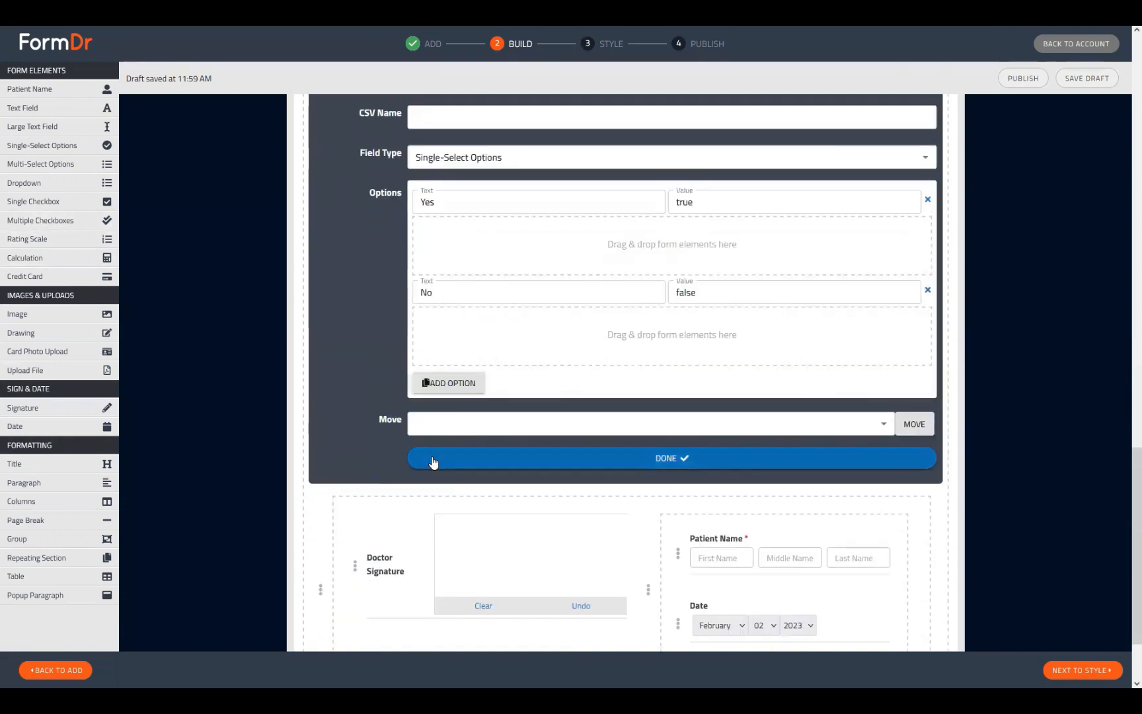
double_click(455, 383)
type("q1")
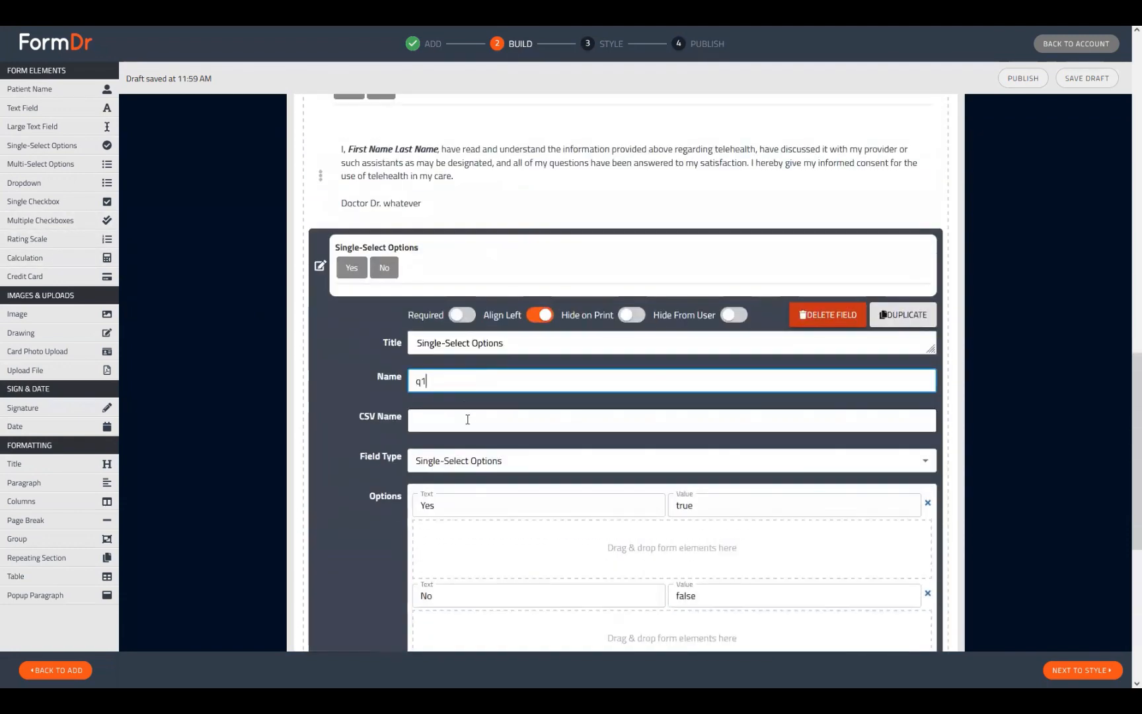
Step: Add Multiple Checkboxes under this field's Yes option and a Card Photo Upload under its No option, and finish editing
scroll(466, 416, "down", 3)
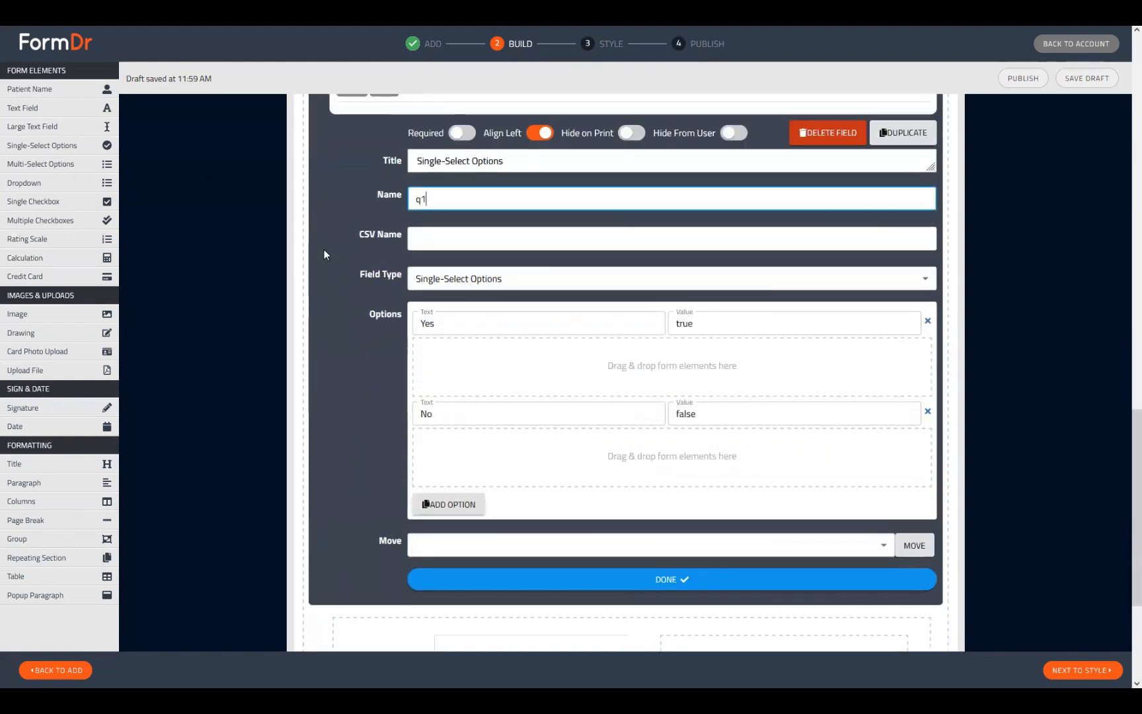
scroll(461, 470, "down", 3)
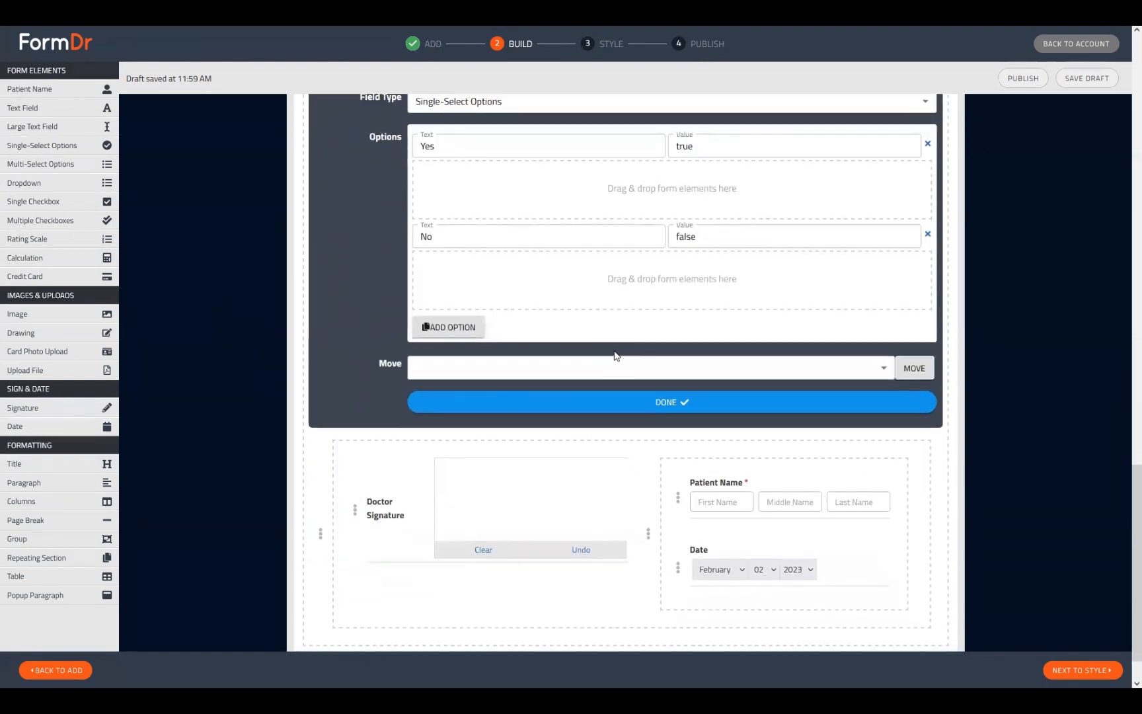
scroll(727, 278, "up", 2)
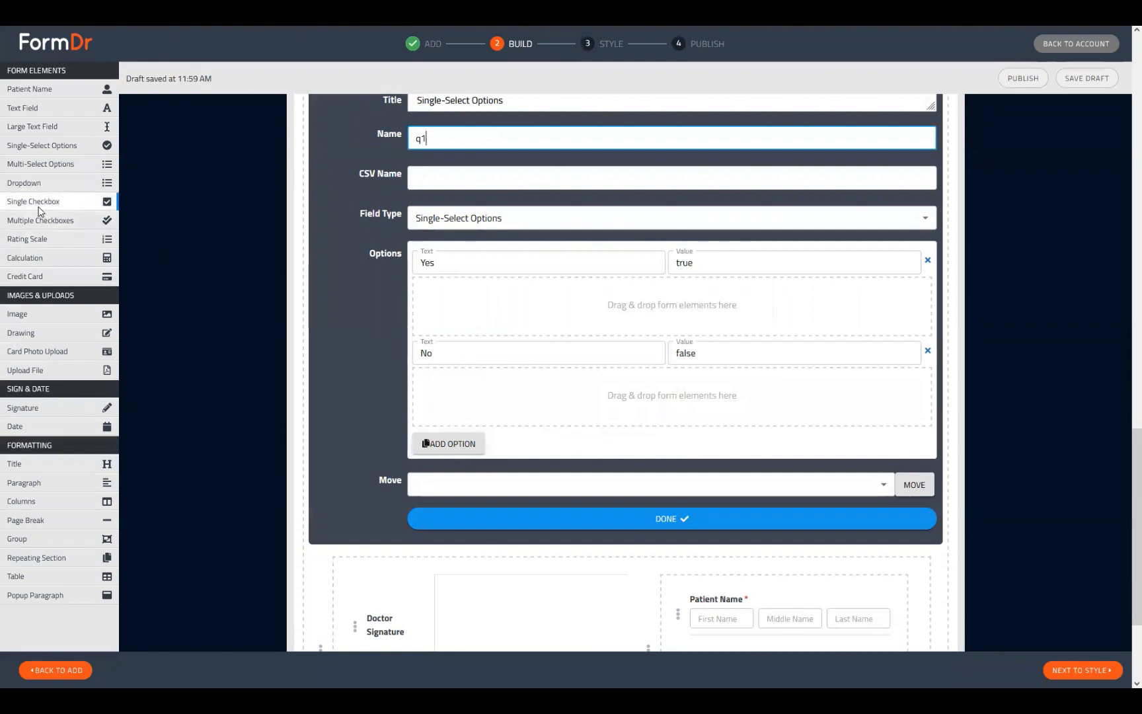
left_click_drag(39, 220, 555, 311)
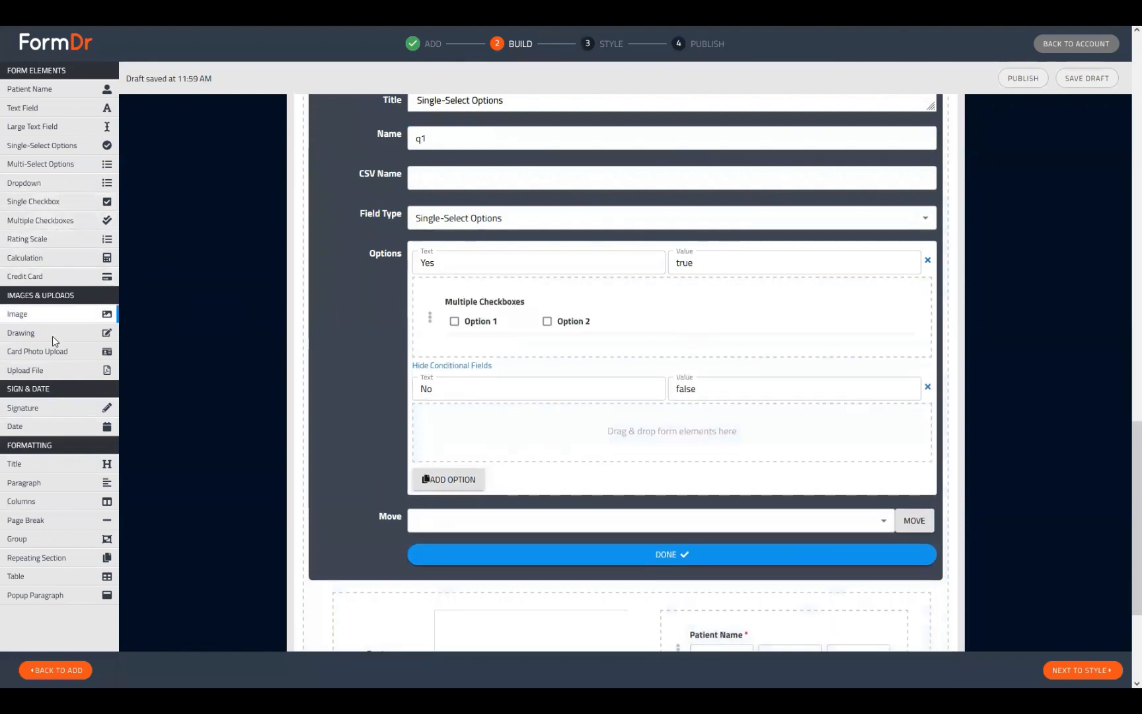
left_click_drag(47, 351, 598, 463)
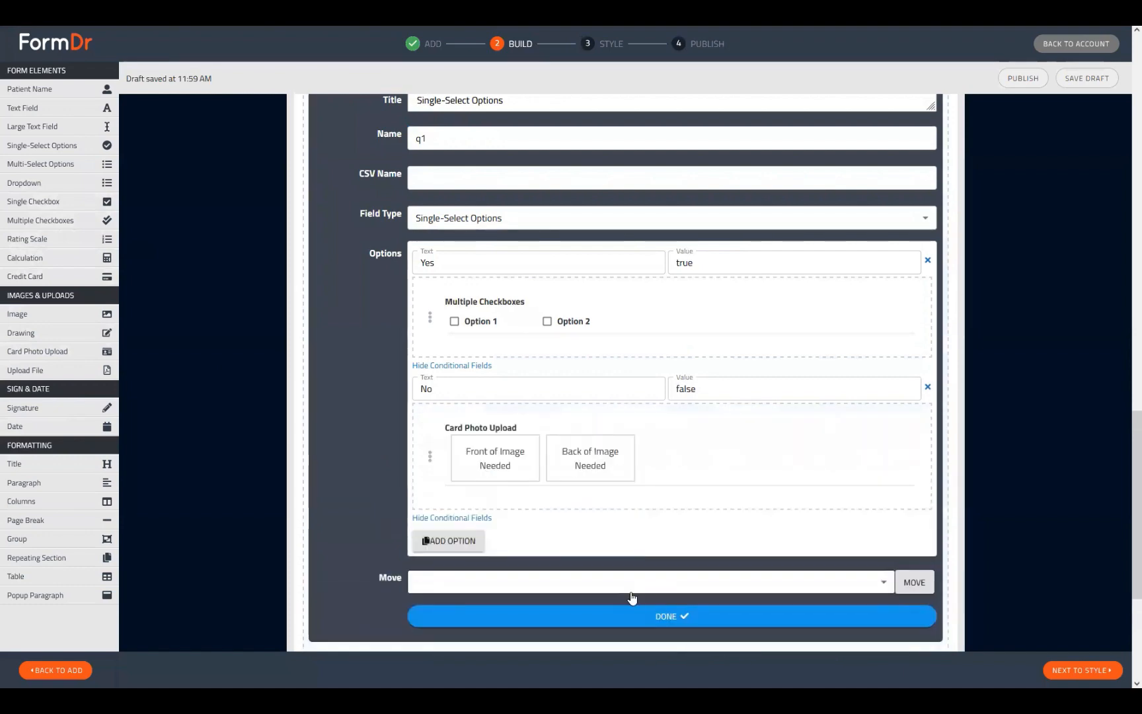
left_click(642, 618)
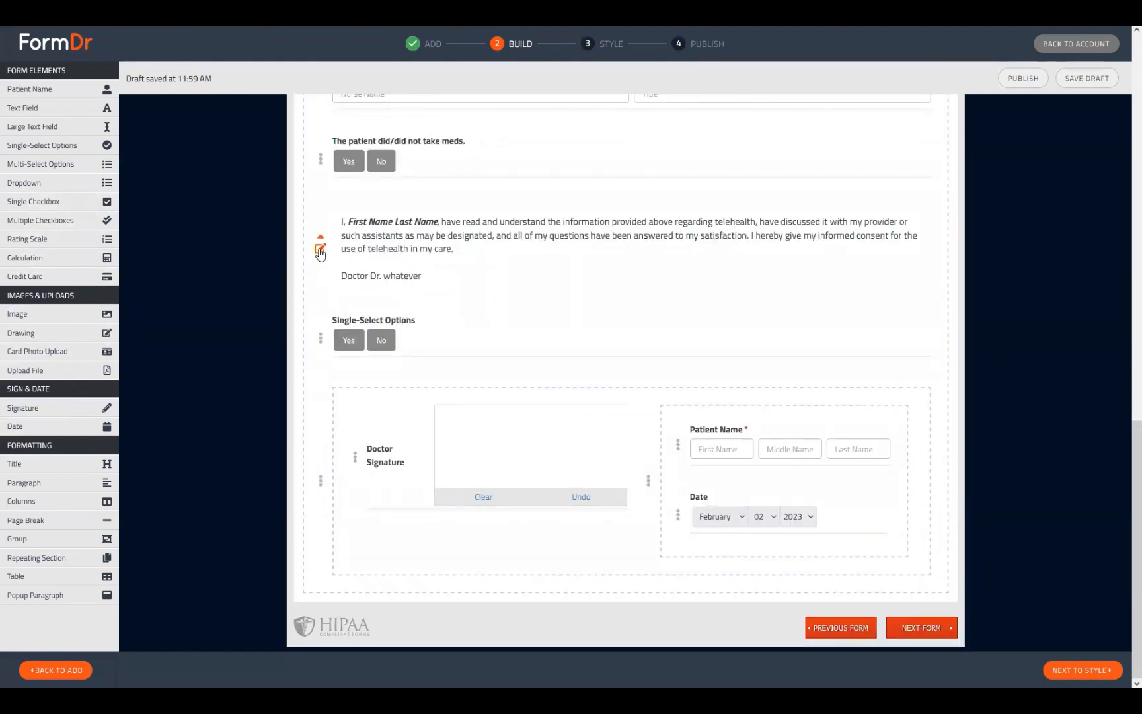
Step: Add the line "The patient [q1] take their meds this week." below [dName] [nTitle] in the consent paragraph
left_click(320, 249)
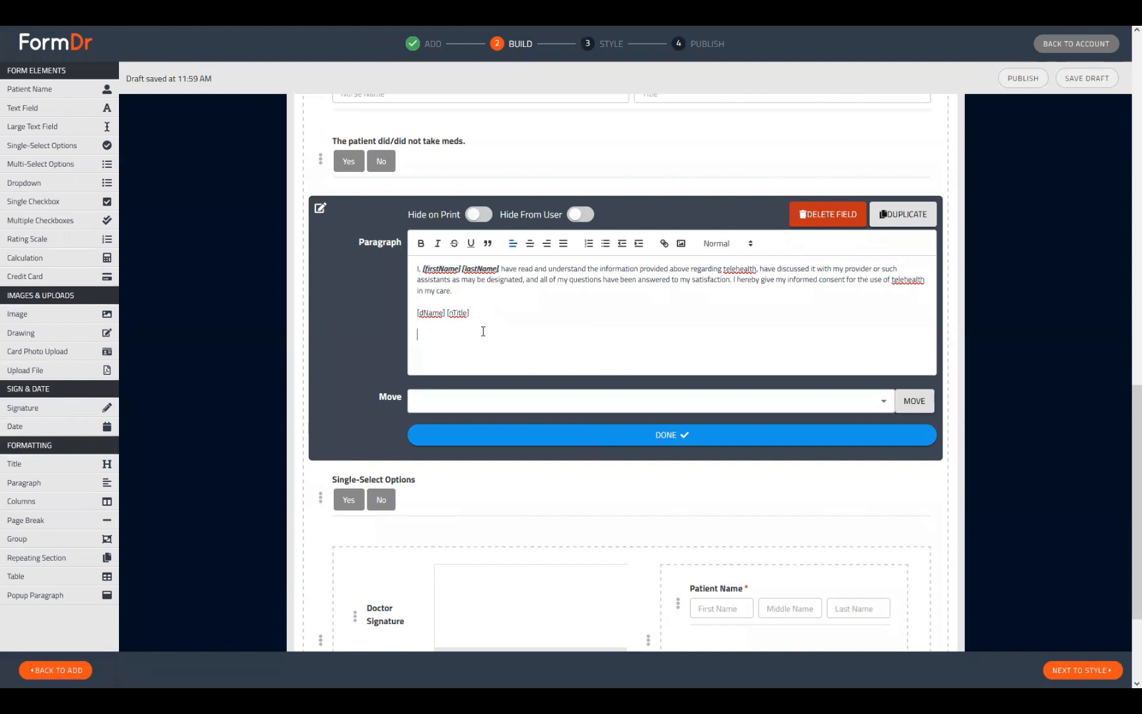
type("The pag")
type("q1] take their meds this week.")
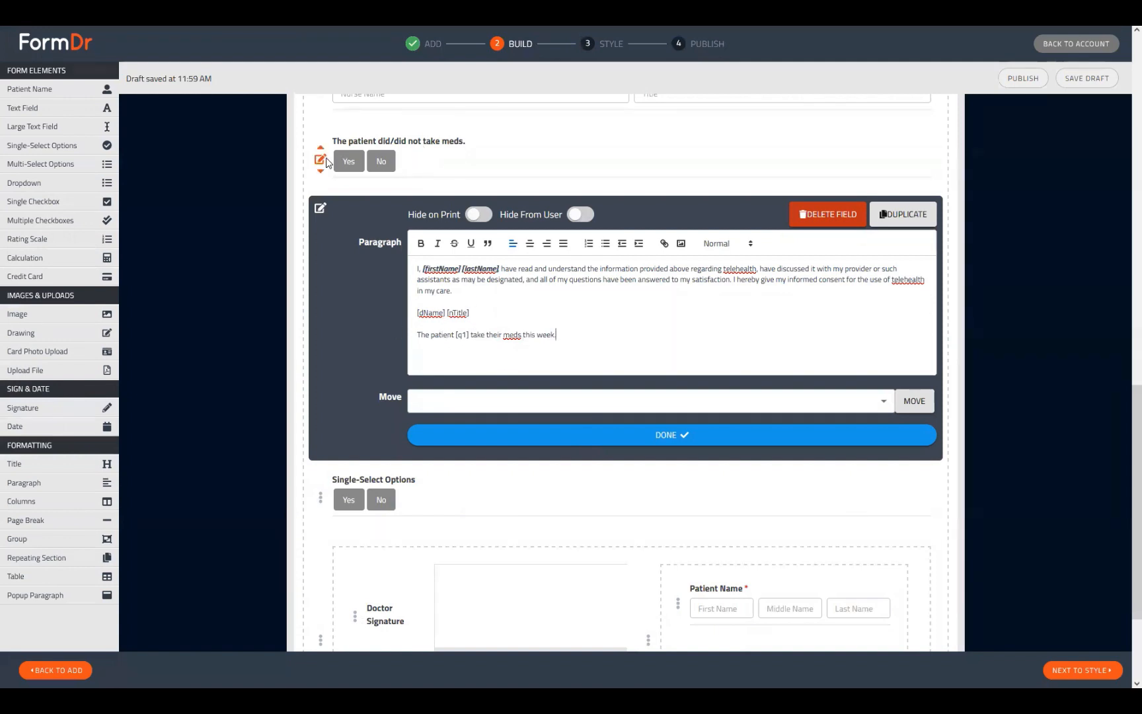
Step: Finish editing the consent paragraph and, in the Style preview, answer the meds question Yes and then No to check its sentence
left_click(321, 159)
left_click(485, 566)
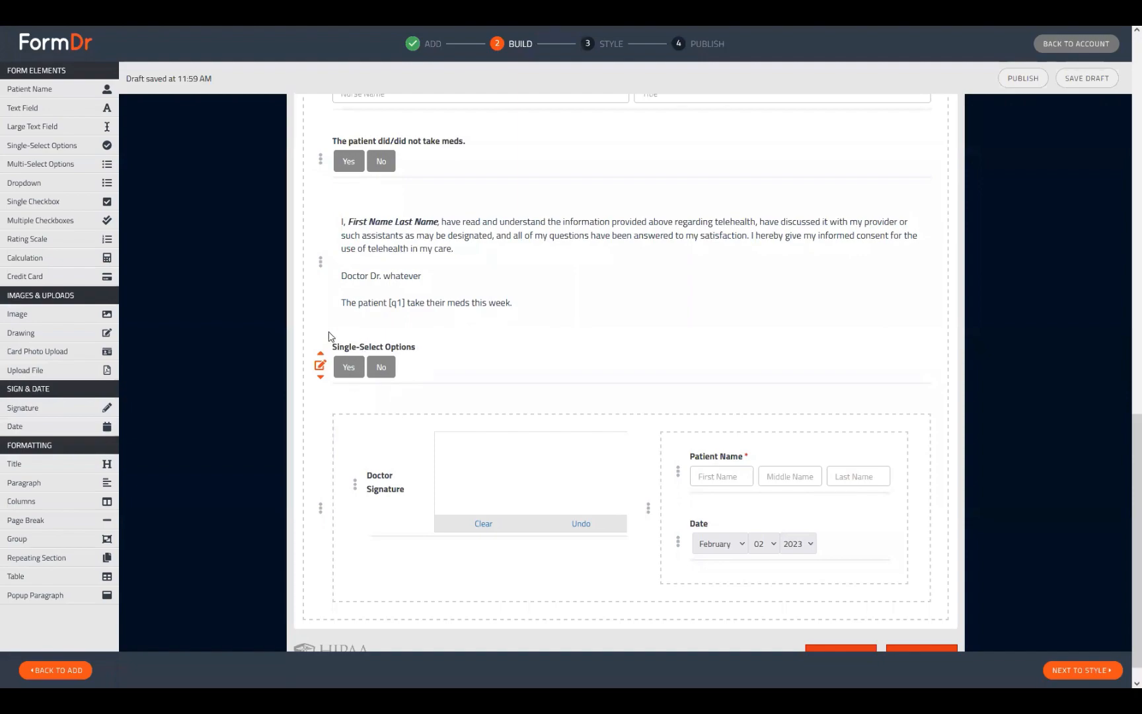
left_click(1042, 670)
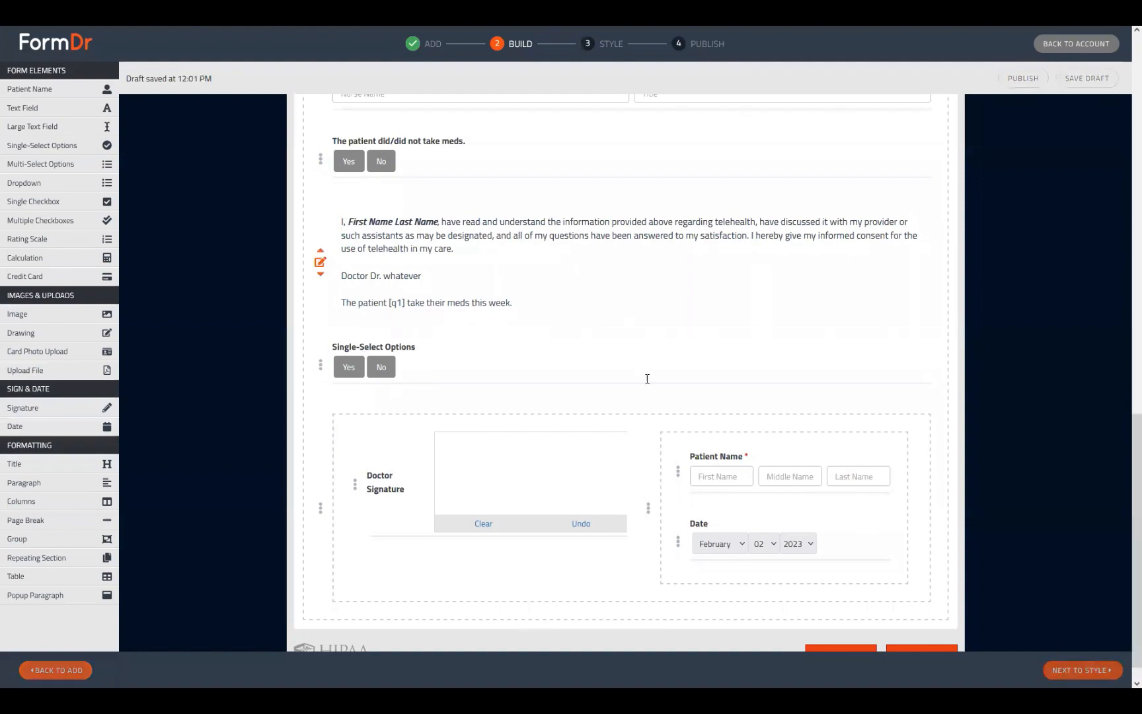
scroll(583, 389, "down", 5)
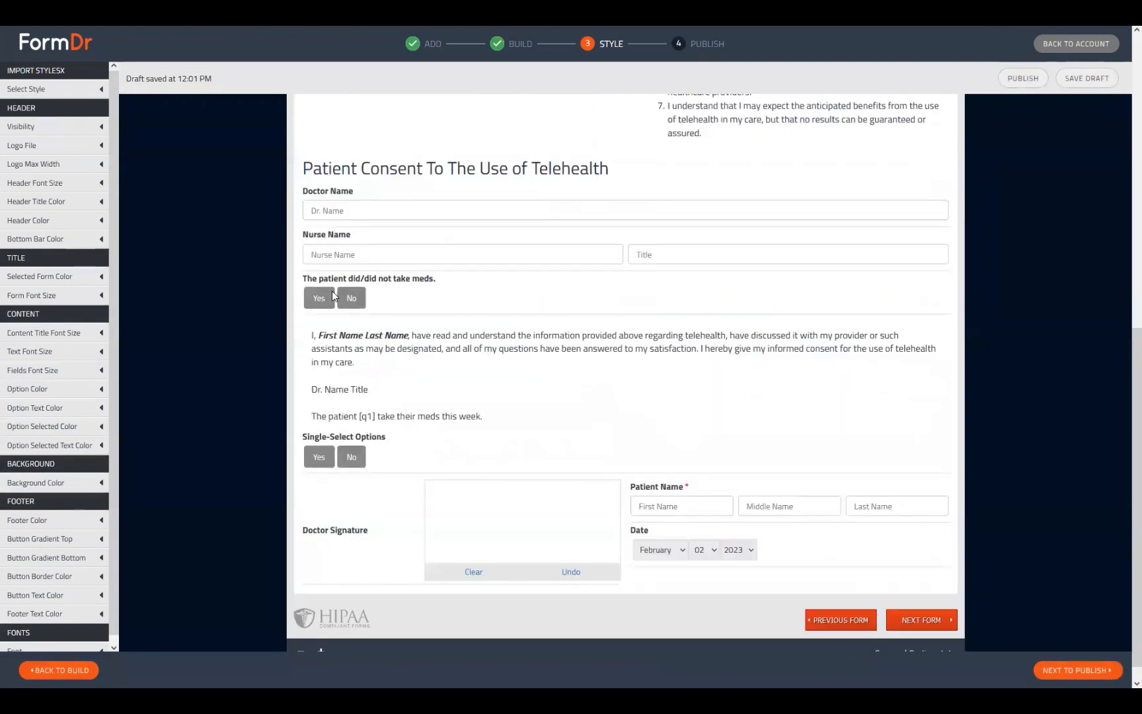
left_click(319, 298)
scroll(371, 423, "down", 2)
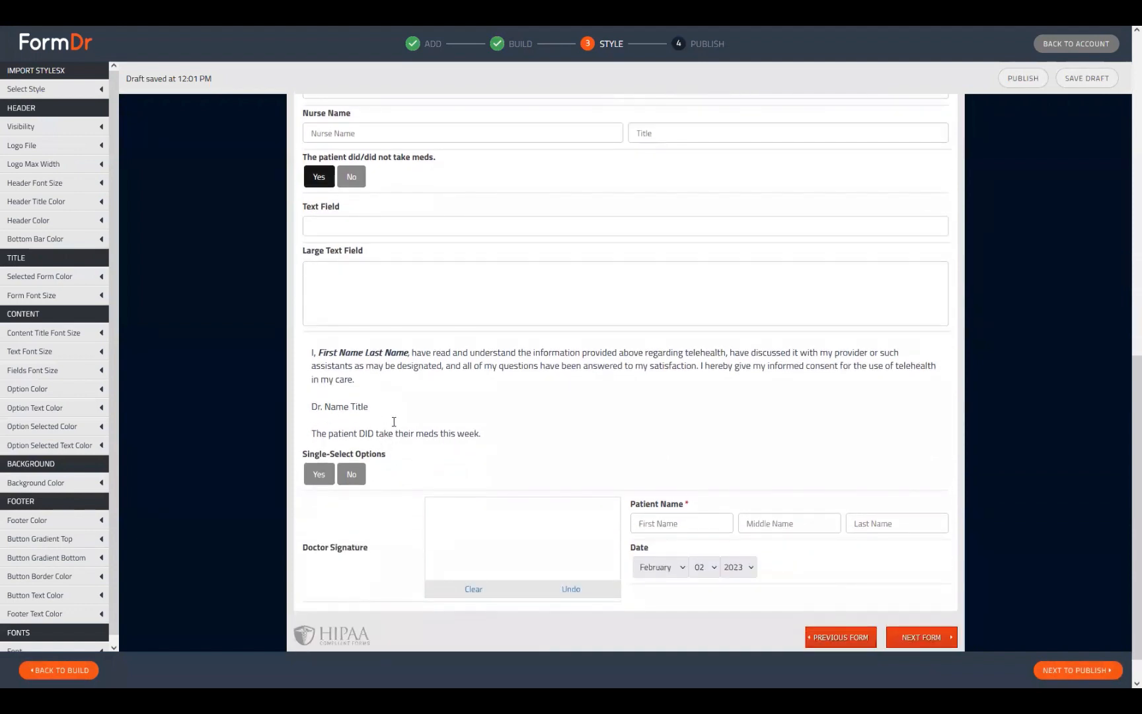
left_click(357, 178)
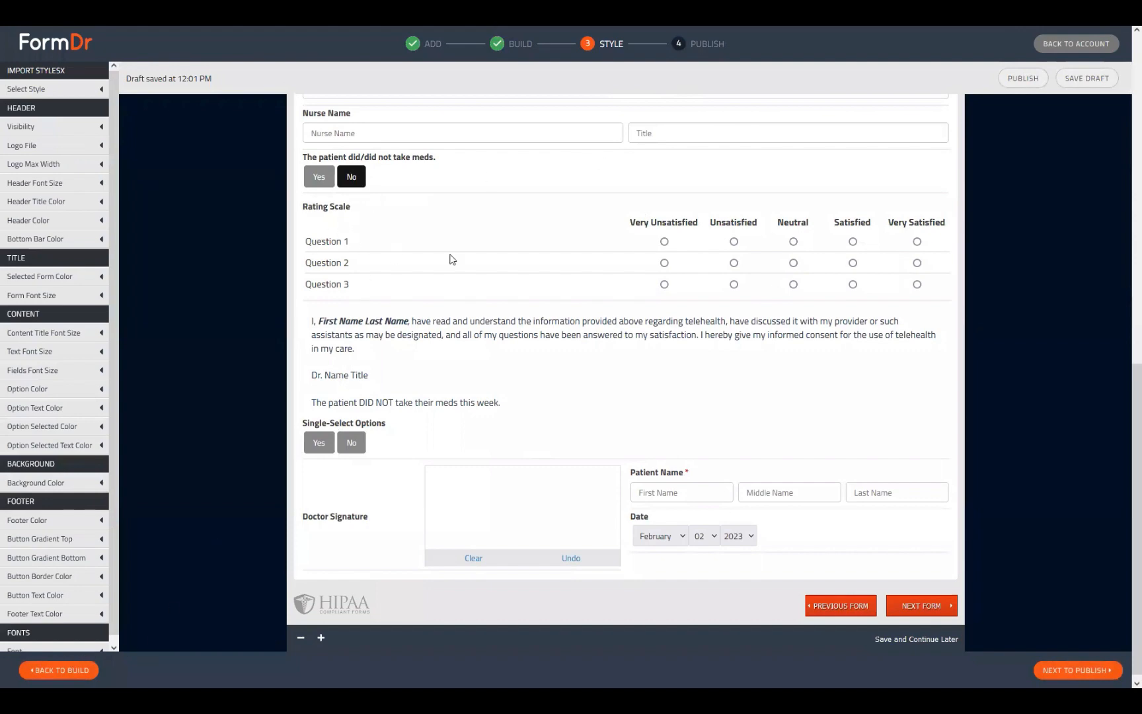
Step: Back in the form build, set the lower Single-Select Options field's Yes value to DID and its No value to DID NOT
left_click(60, 670)
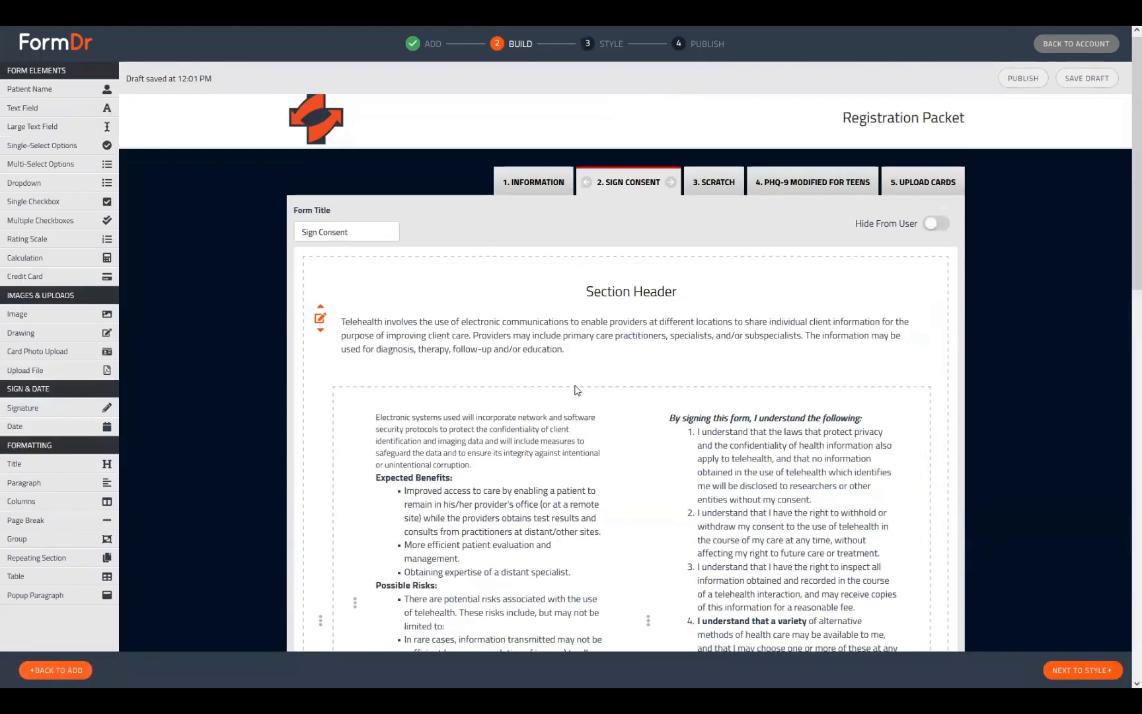
scroll(576, 390, "down", 15)
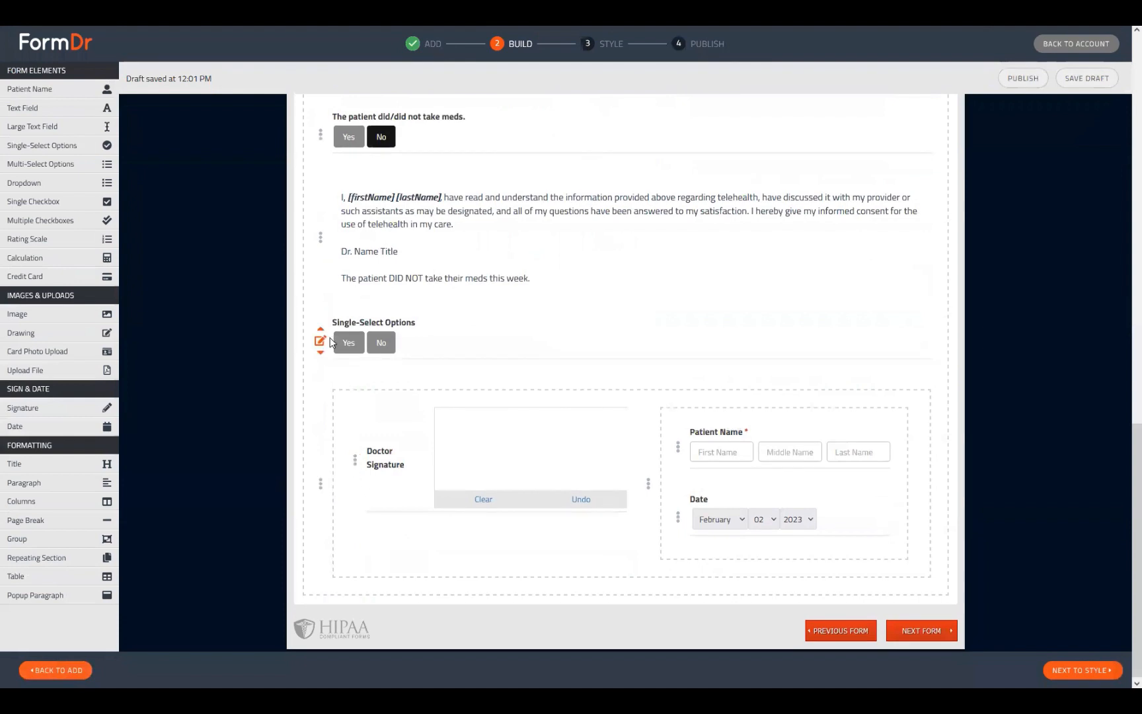
left_click(320, 341)
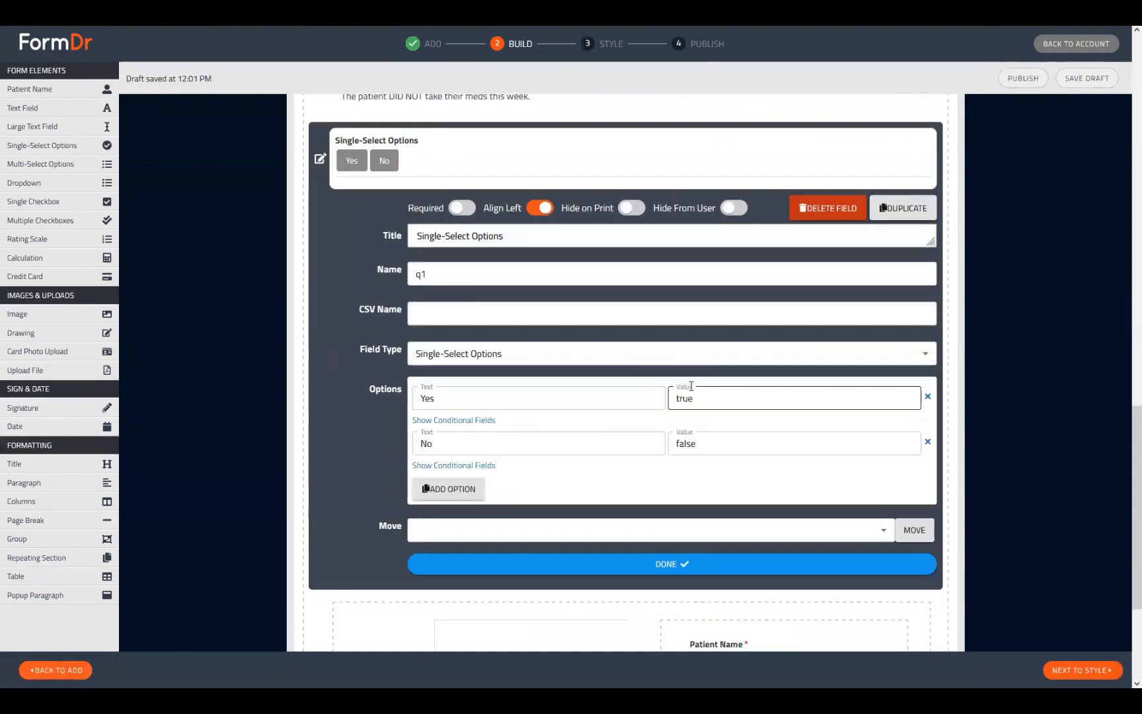
double_click(691, 387)
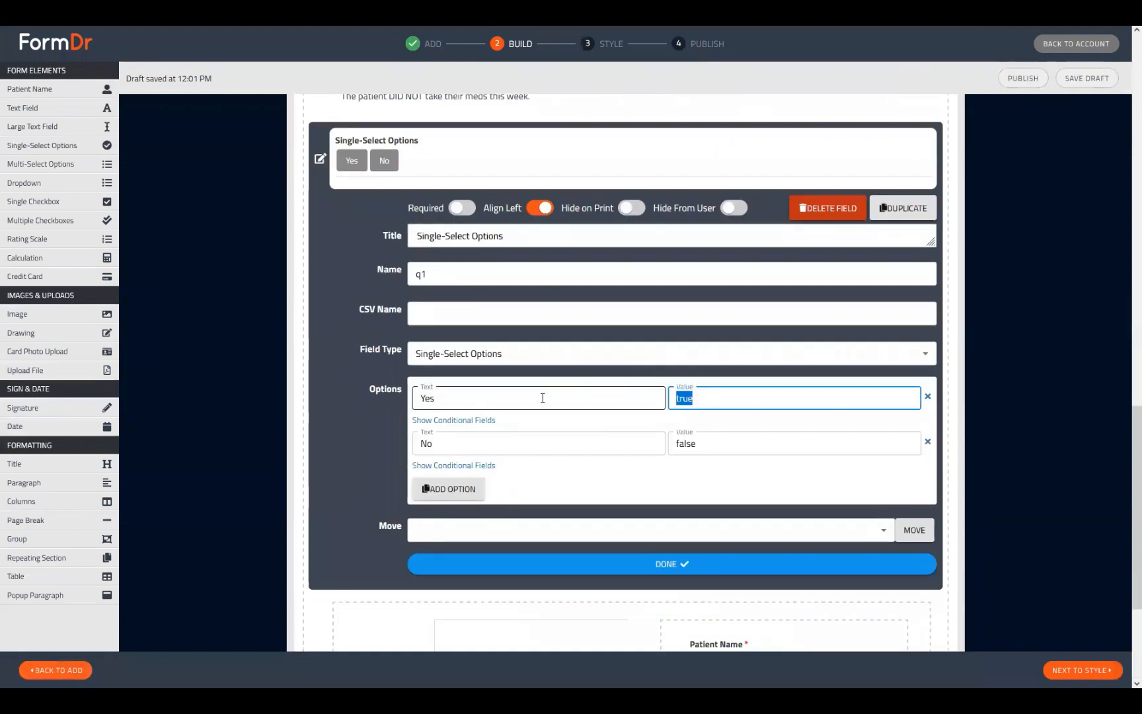
type("DID")
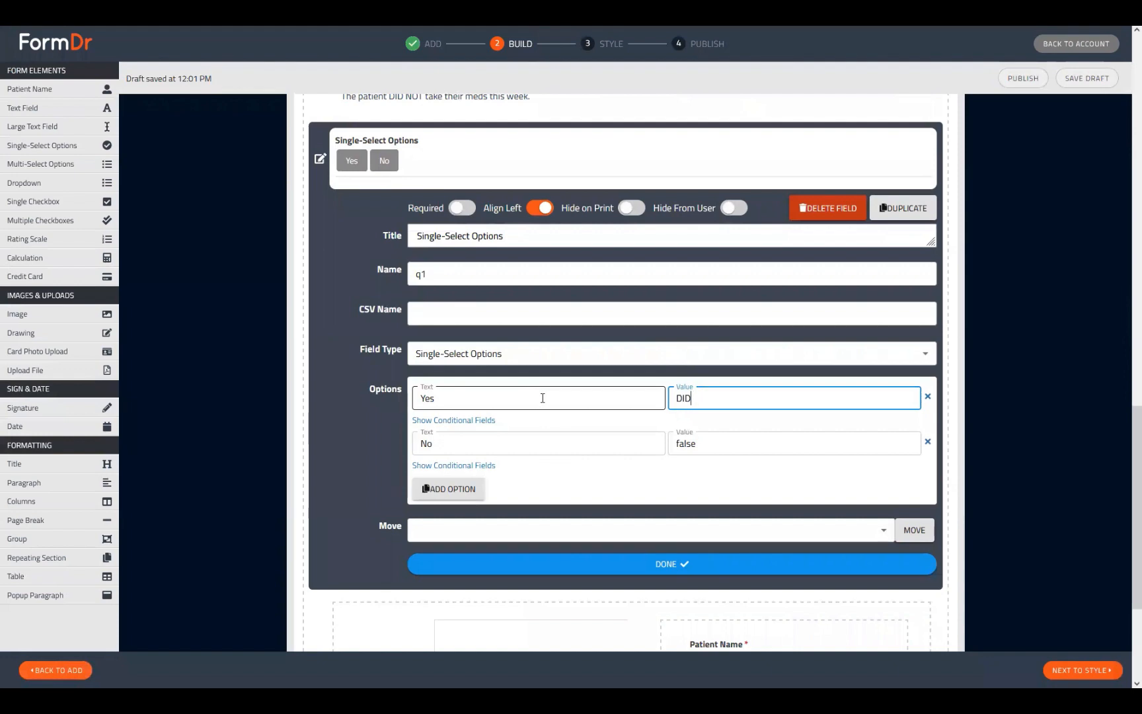
key("Tab")
key("Tab")
key("Tab")
type("DID NOT")
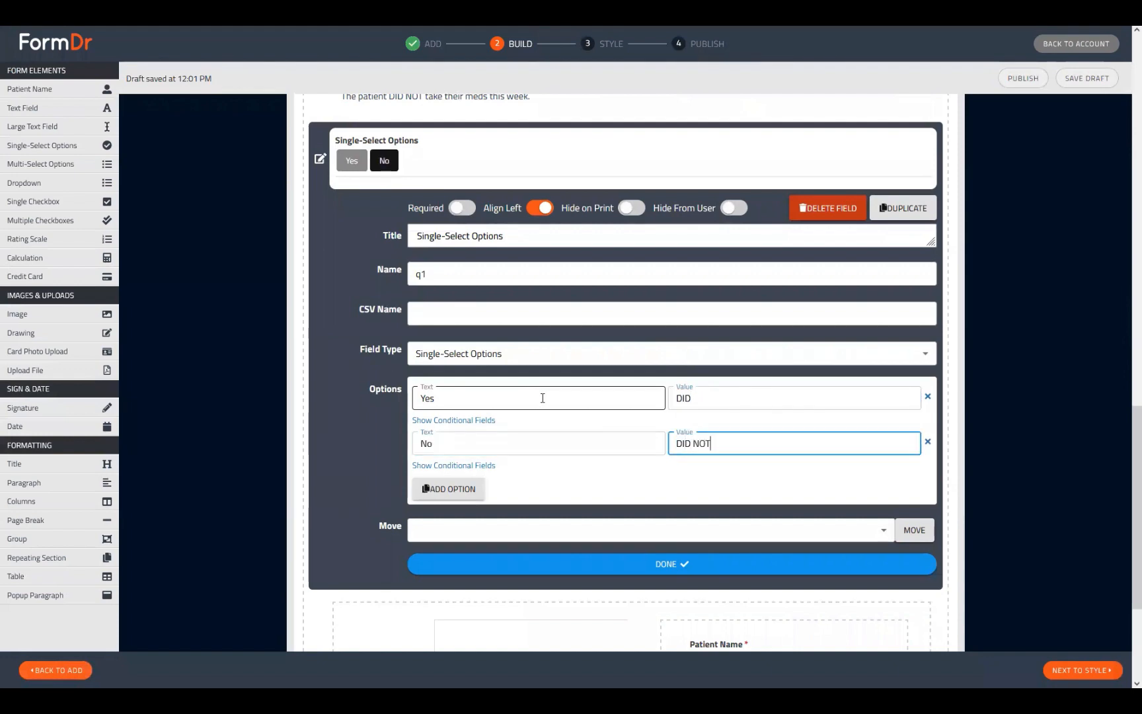
left_click(491, 565)
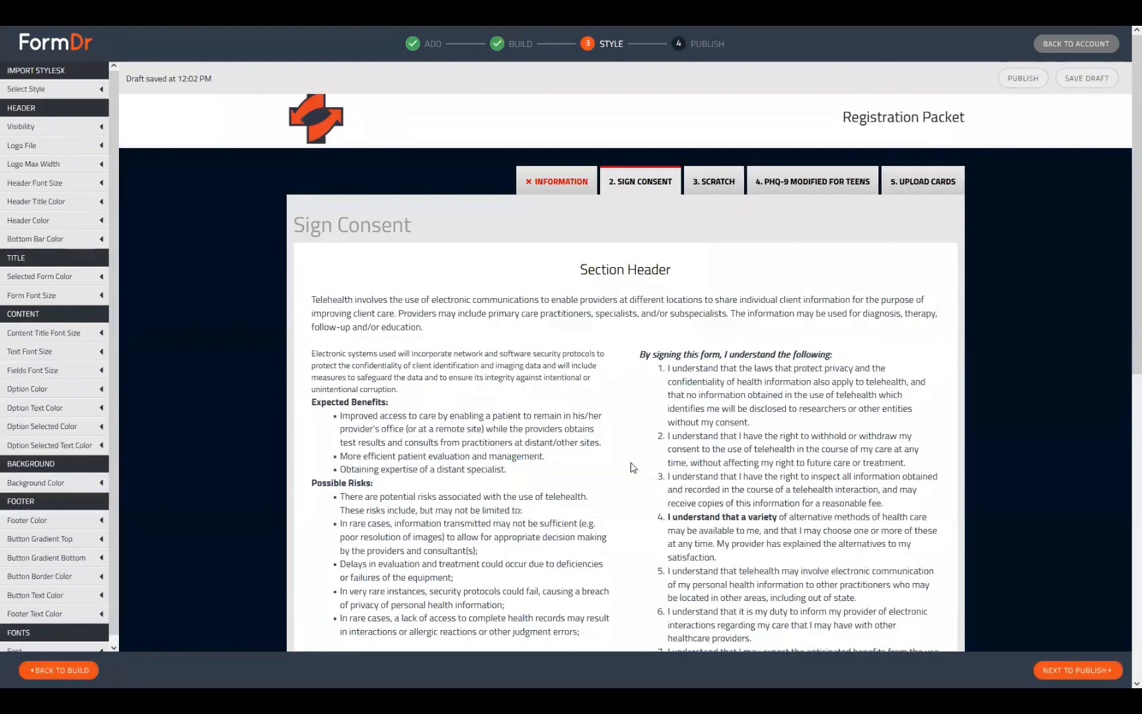
Step: Test the Yes and No answers and their conditional fields in the Sign Consent preview, and publish the packet
scroll(367, 383, "down", 10)
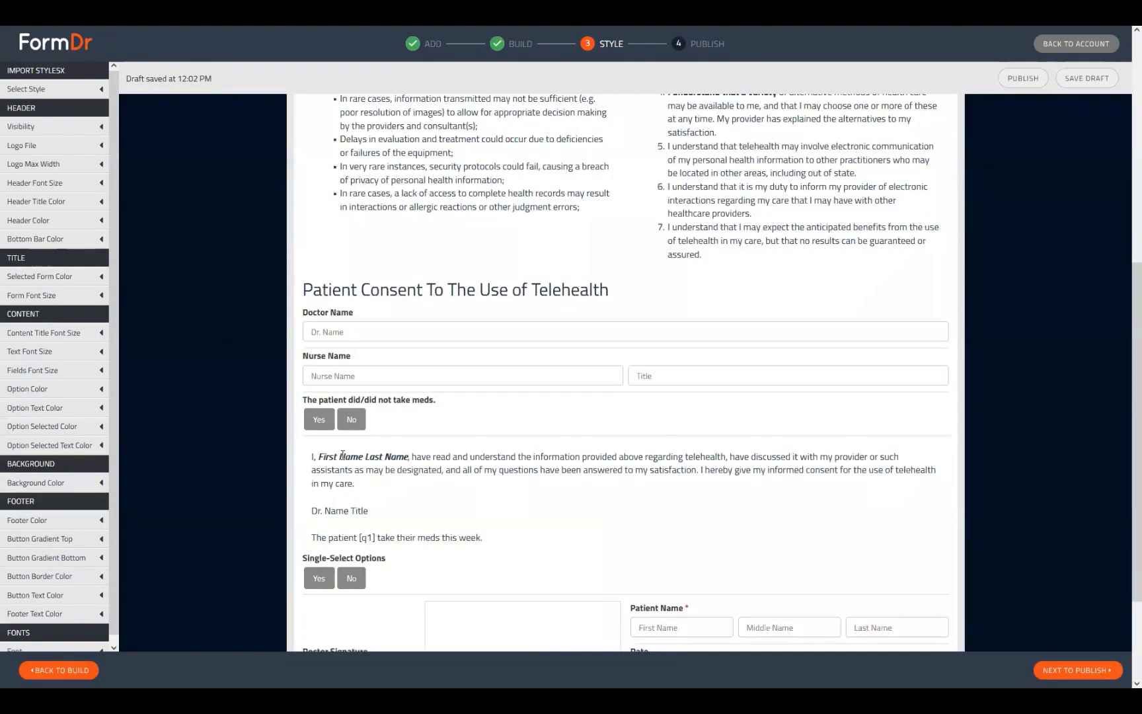
scroll(368, 383, "down", 3)
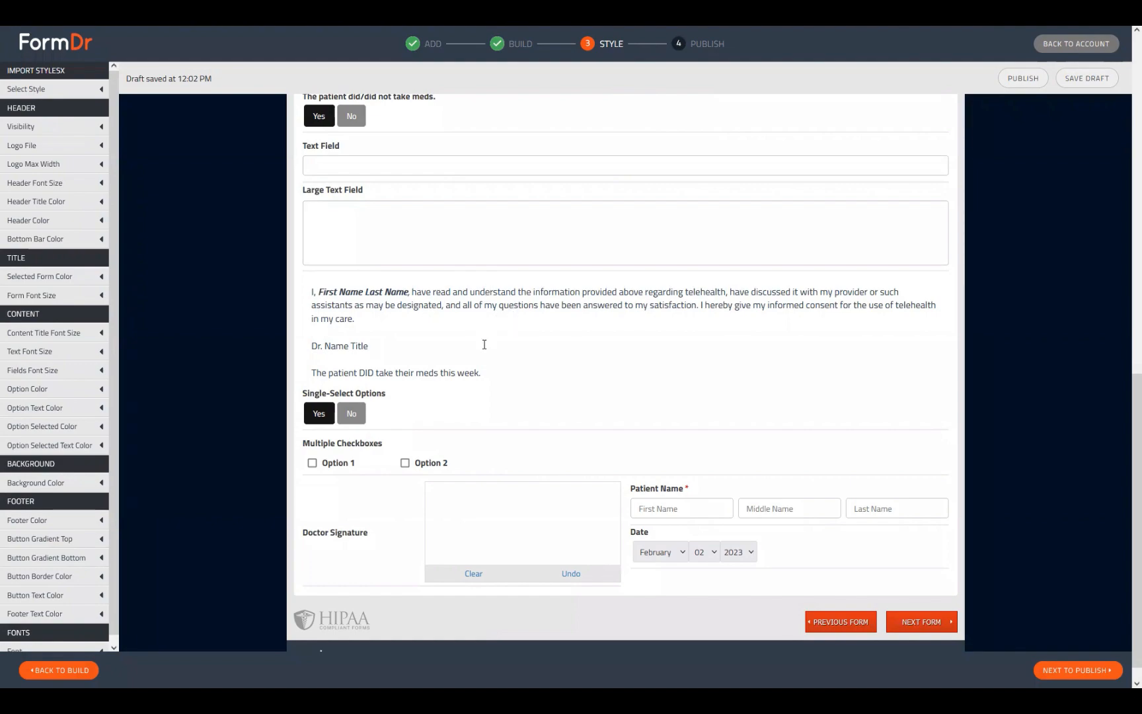
scroll(651, 508, "up", 10)
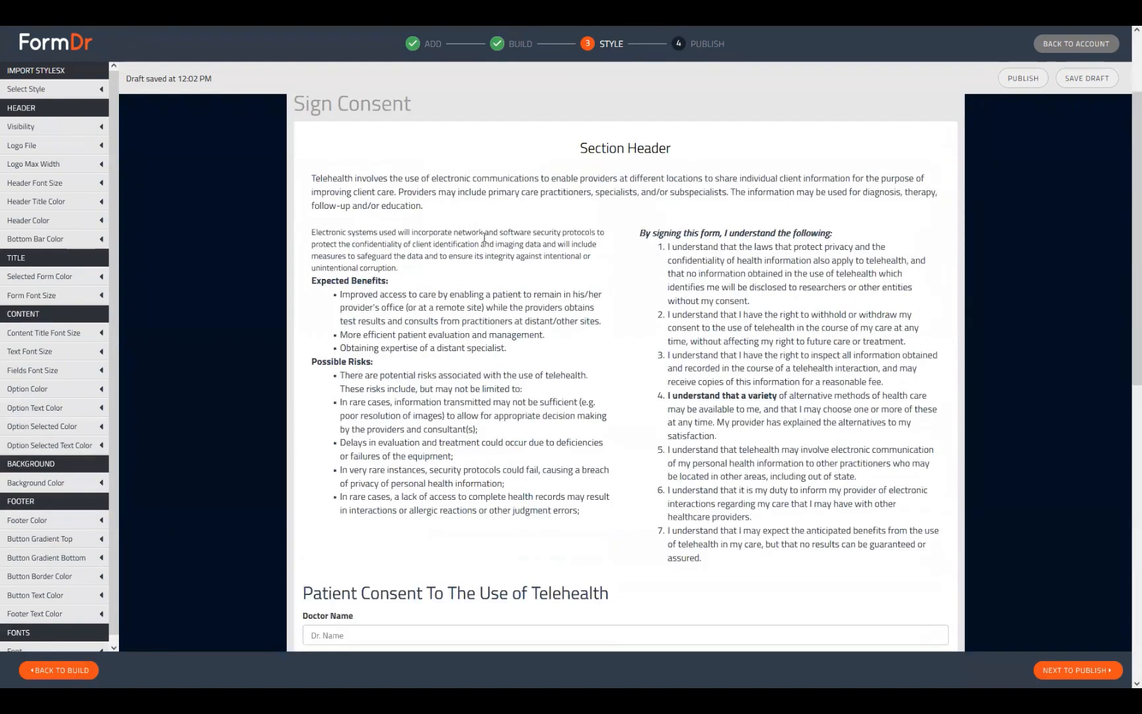
scroll(485, 439, "up", 2)
scroll(637, 408, "down", 10)
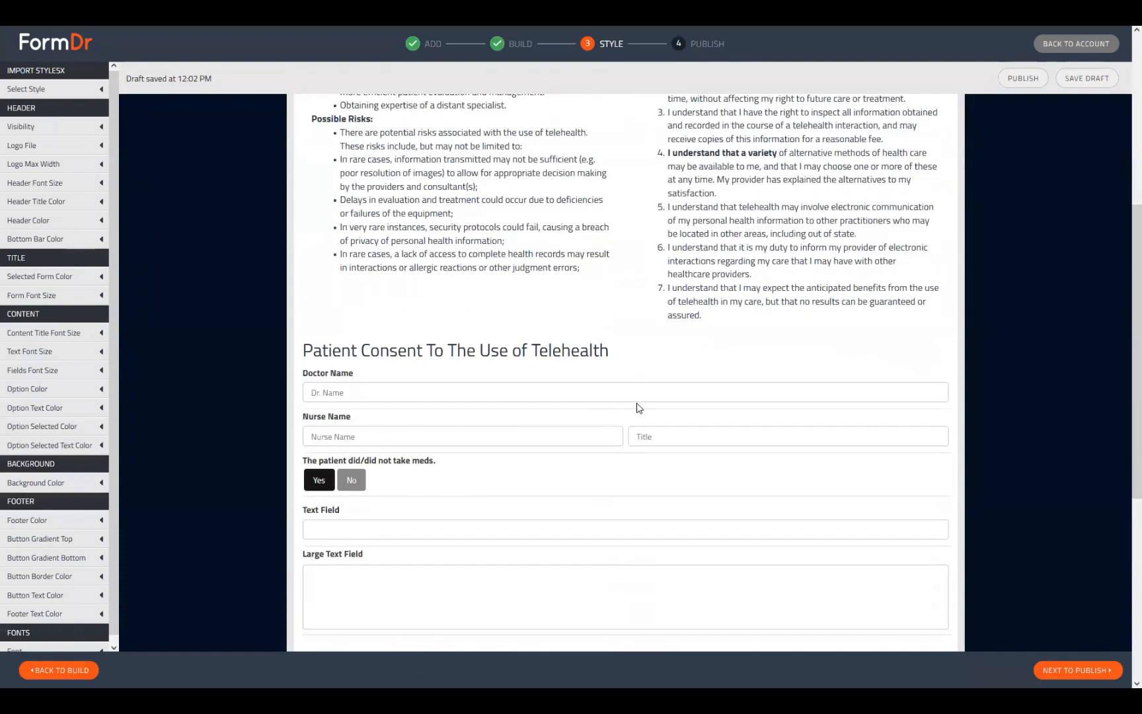
scroll(673, 349, "down", 3)
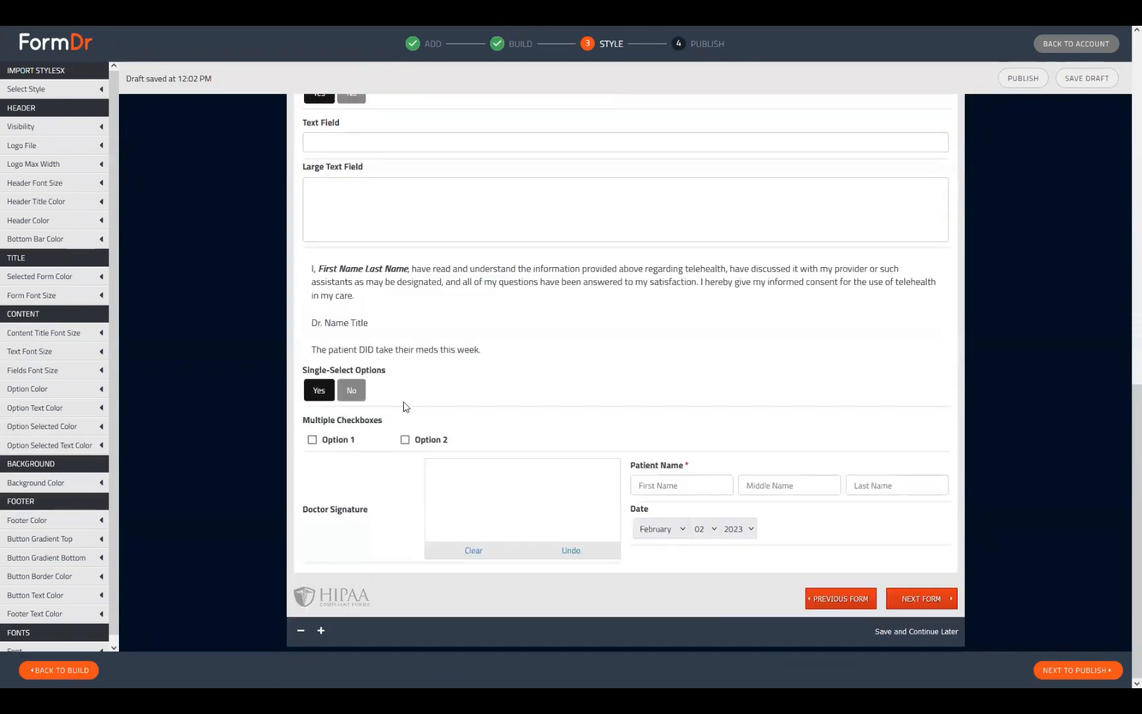
left_click(365, 389)
scroll(611, 433, "up", 5)
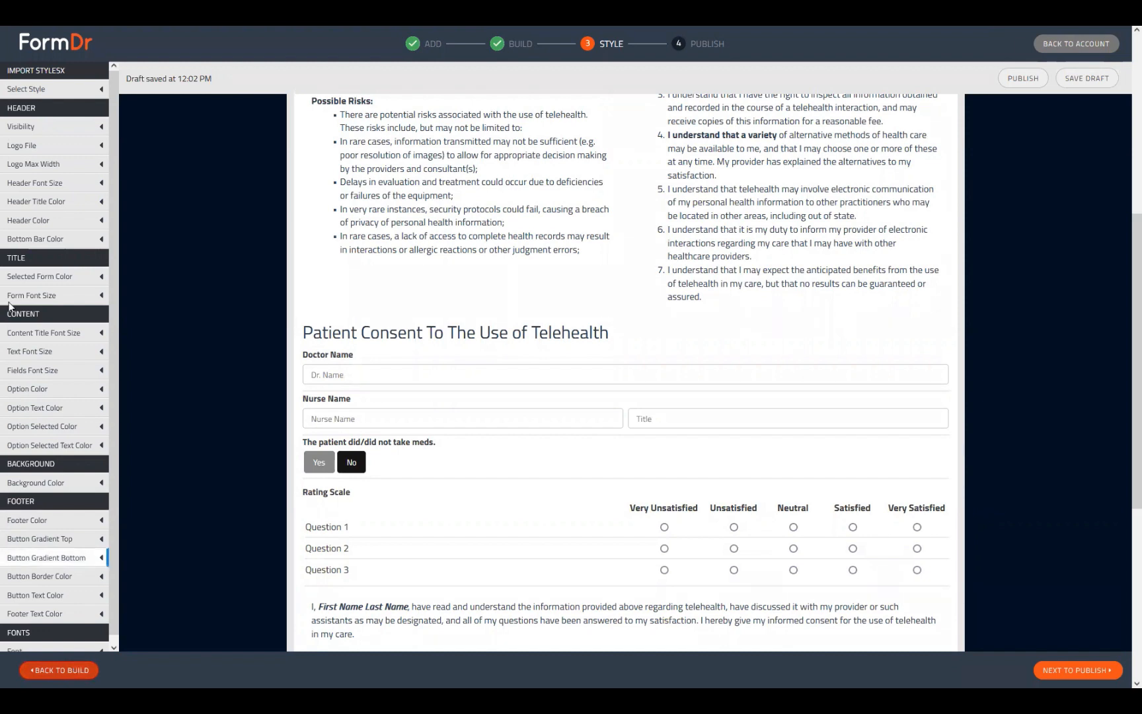
left_click(1052, 672)
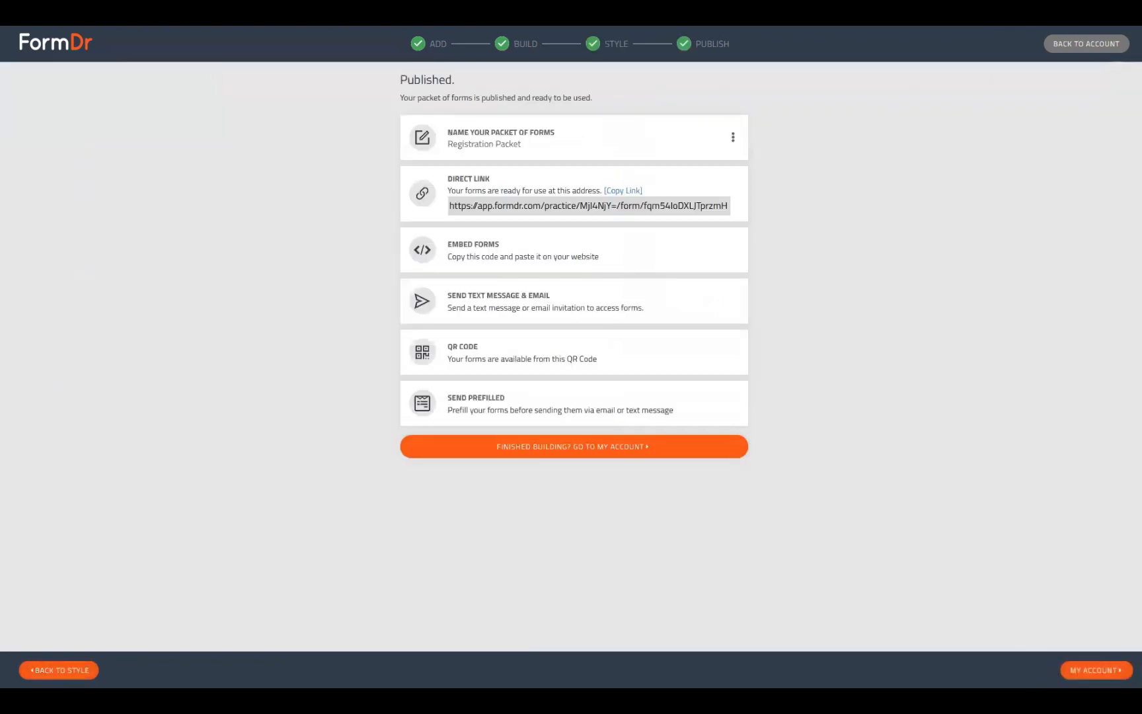
Step: Return to styling, clear the header logo and upload FormDr-Icon-Light.png from the Webinar folder as the logo file
left_click(66, 670)
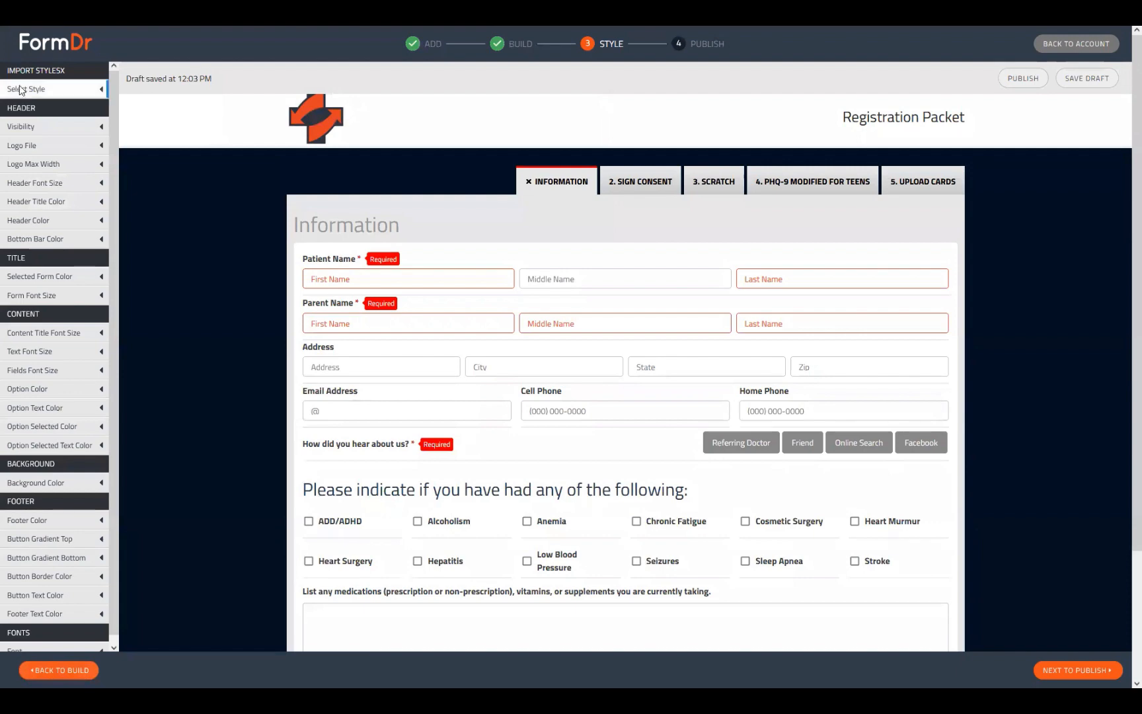
left_click(31, 146)
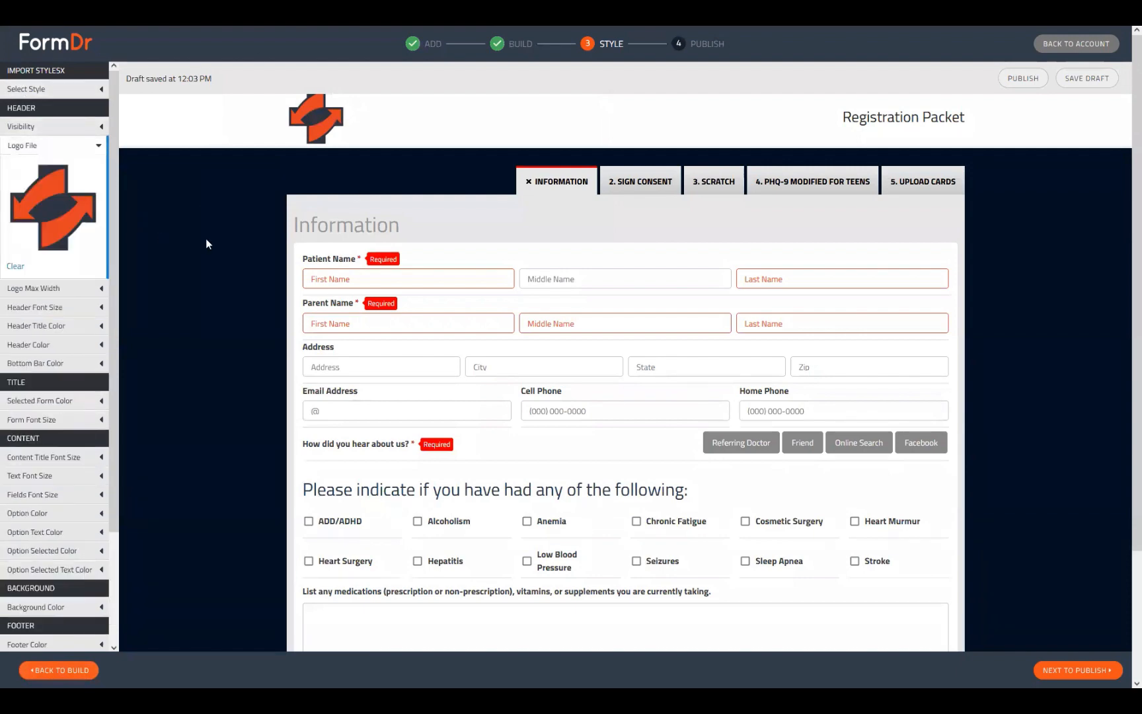
left_click(22, 264)
left_click(25, 168)
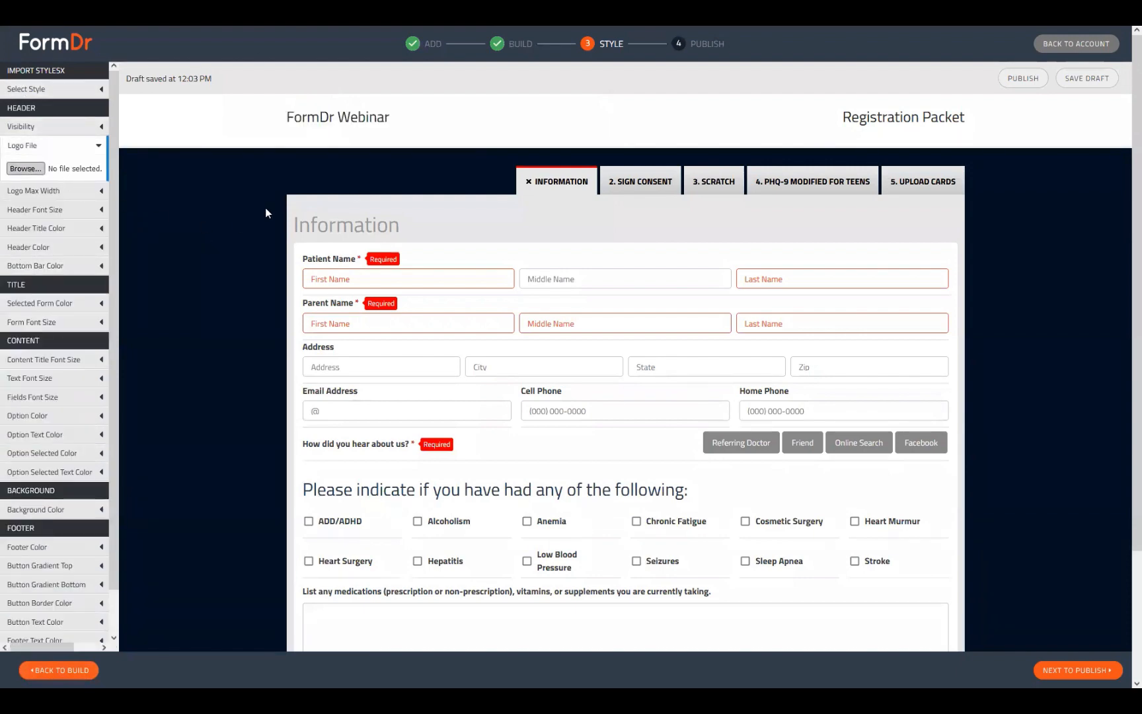
left_click(114, 319)
left_click(105, 334)
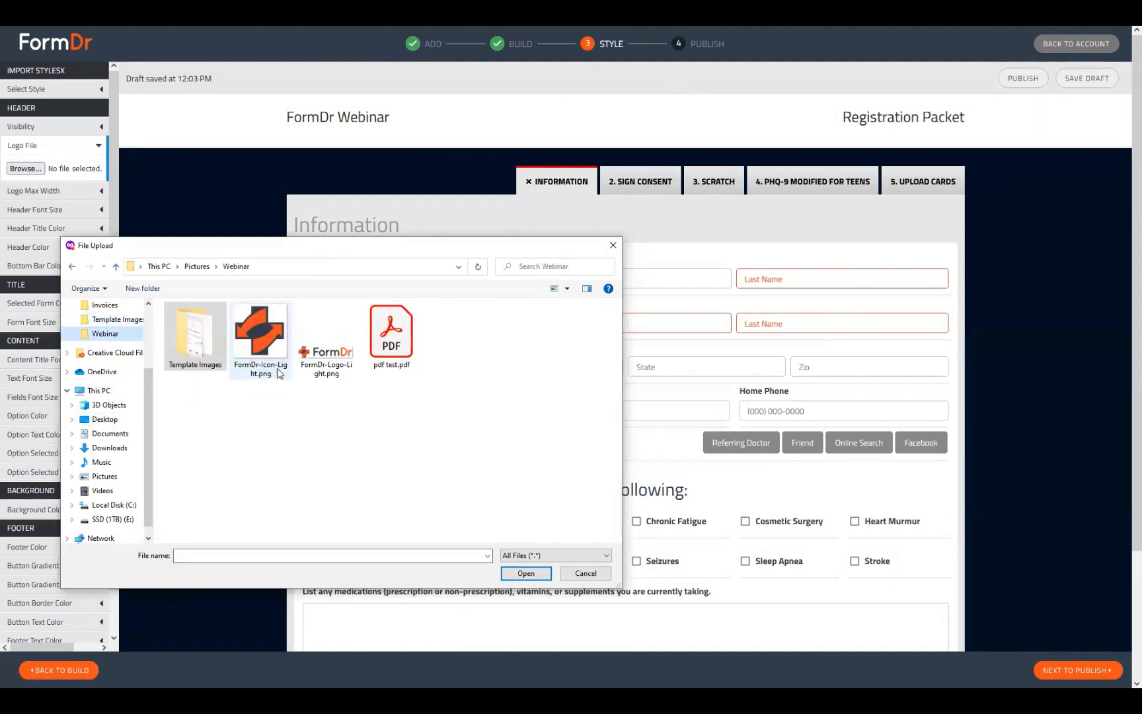
left_click(258, 340)
double_click(258, 351)
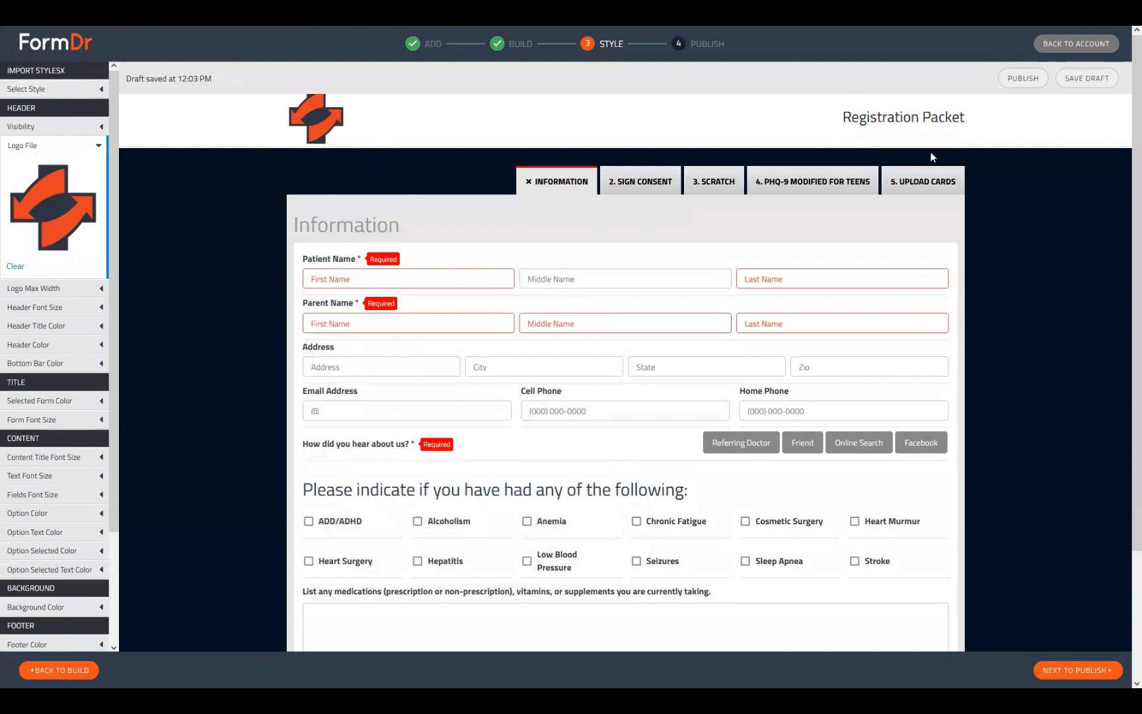
Step: Try the dark blue #001E2F as the form's background color
scroll(104, 530, "down", 2)
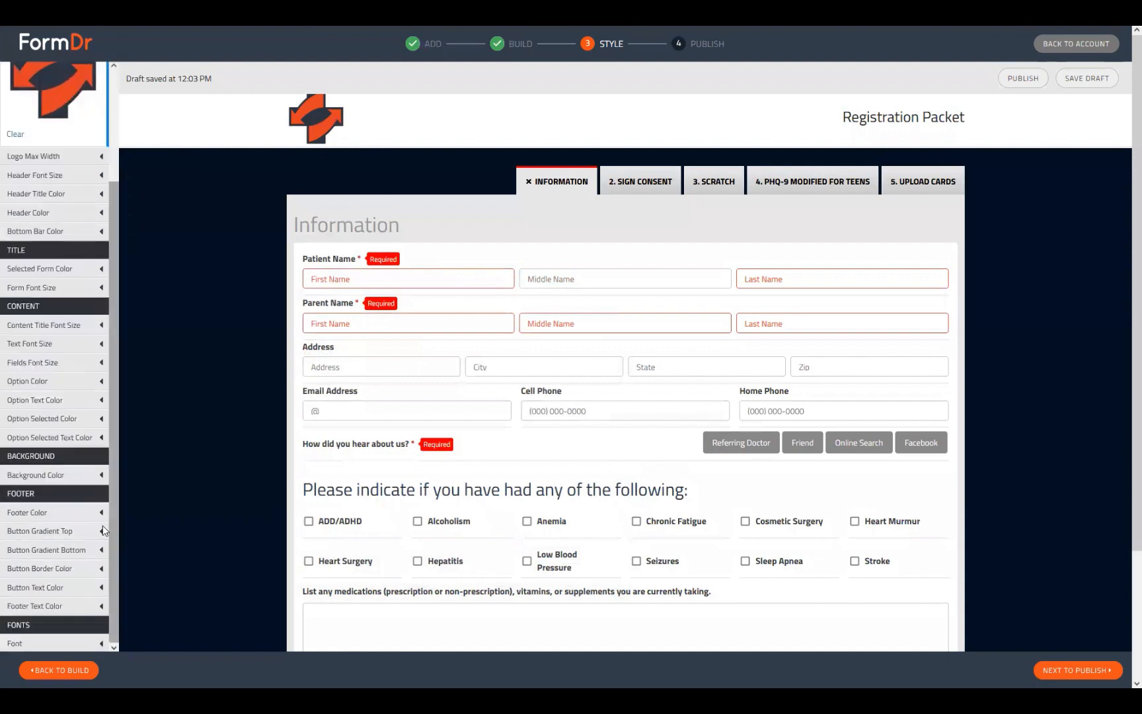
left_click(53, 475)
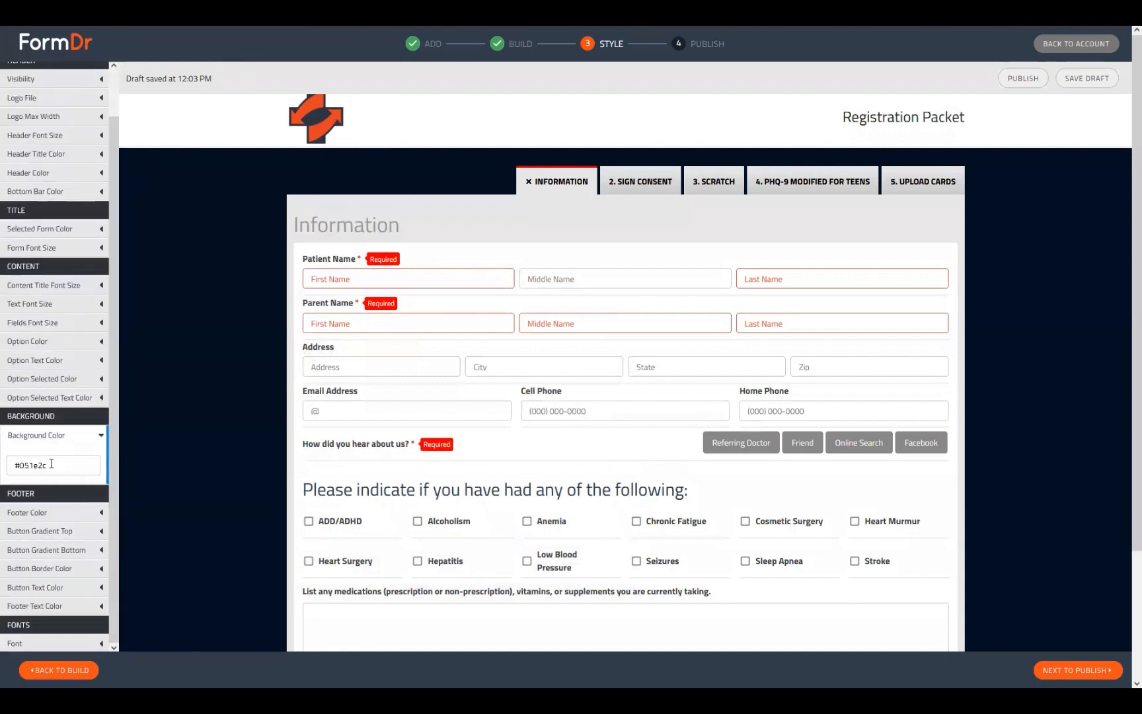
left_click(46, 465)
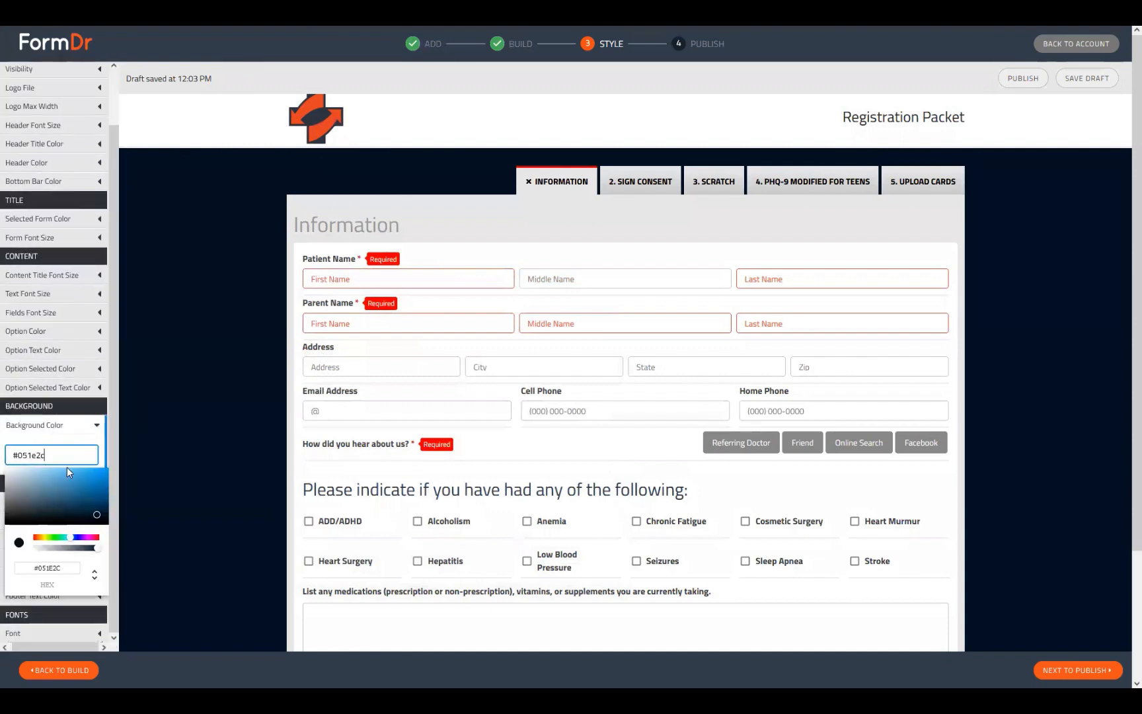
mouse_move(96, 517)
left_mouse_down()
mouse_move(85, 511)
mouse_move(112, 515)
left_mouse_up()
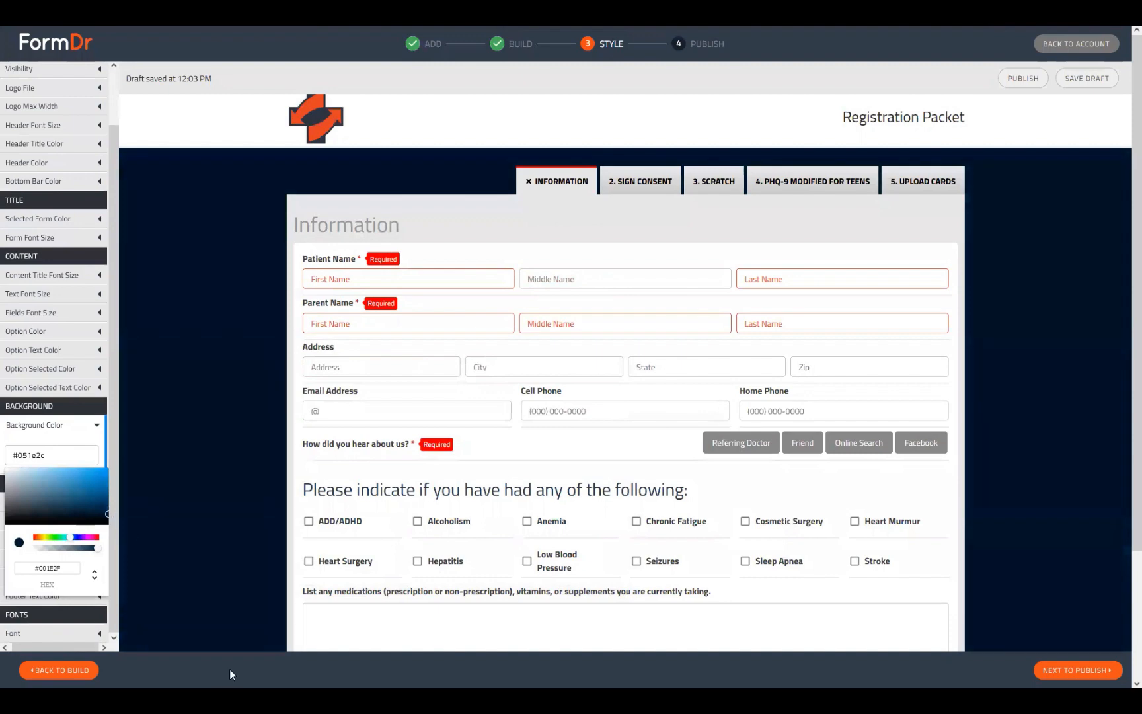
left_click(224, 242)
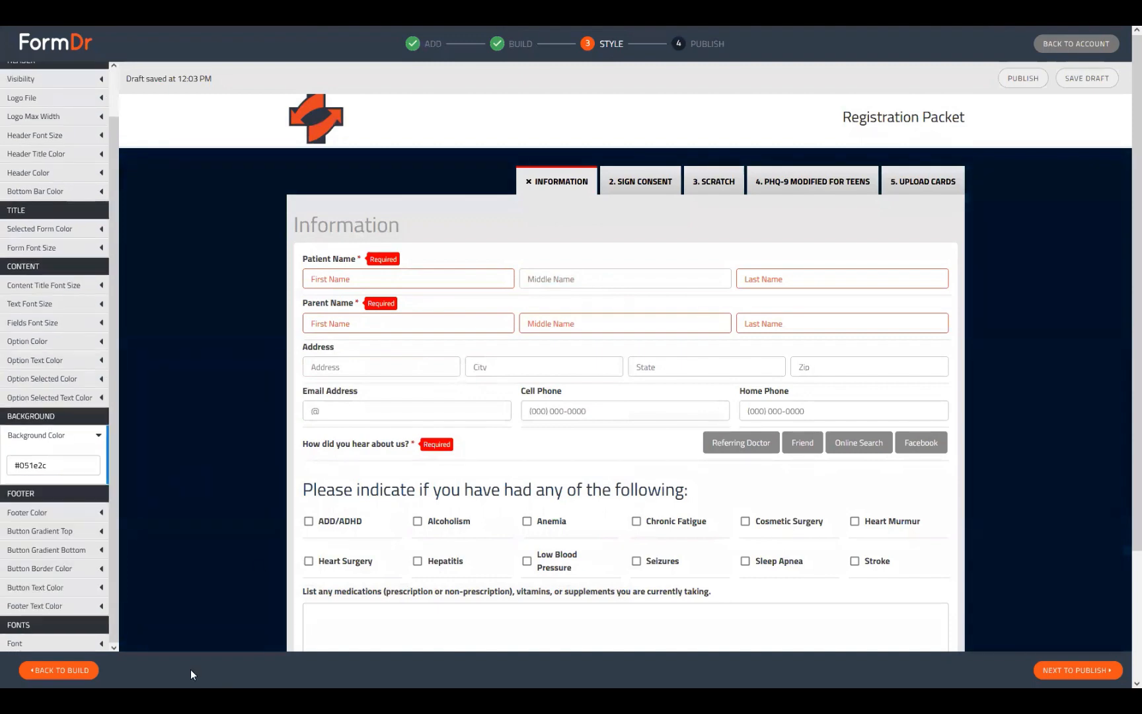
Step: Look over the styled Information form down to its footer and publish the packet with the current style
scroll(150, 149, "down", 1)
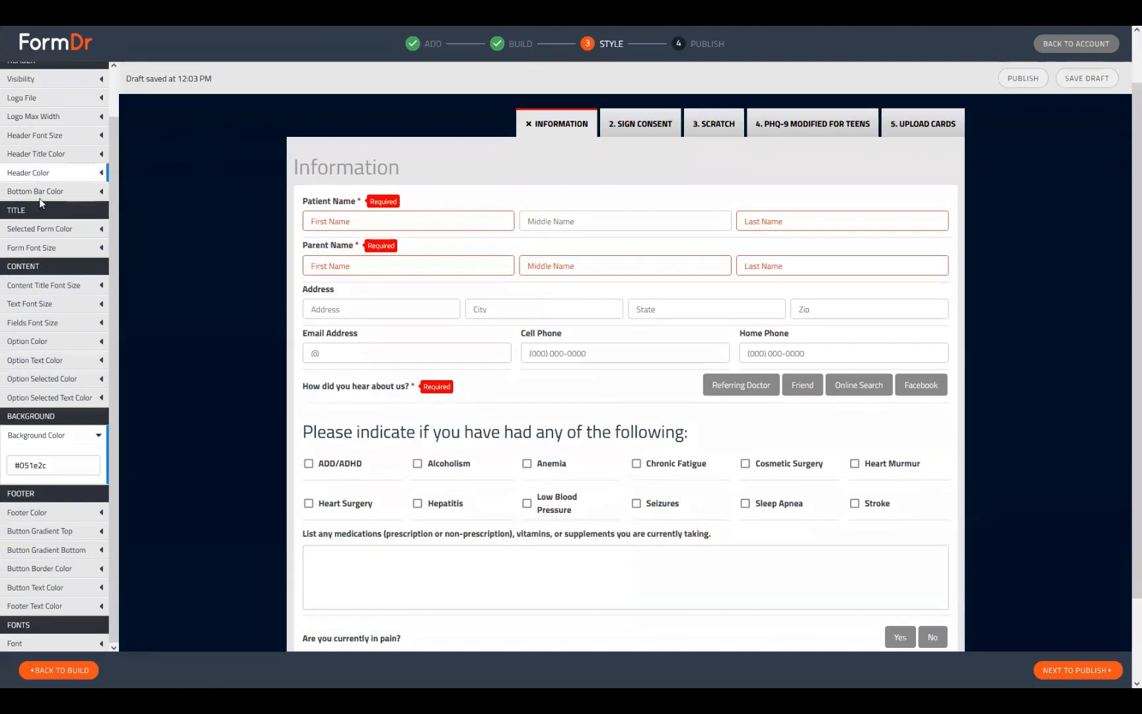
scroll(39, 203, "down", 2)
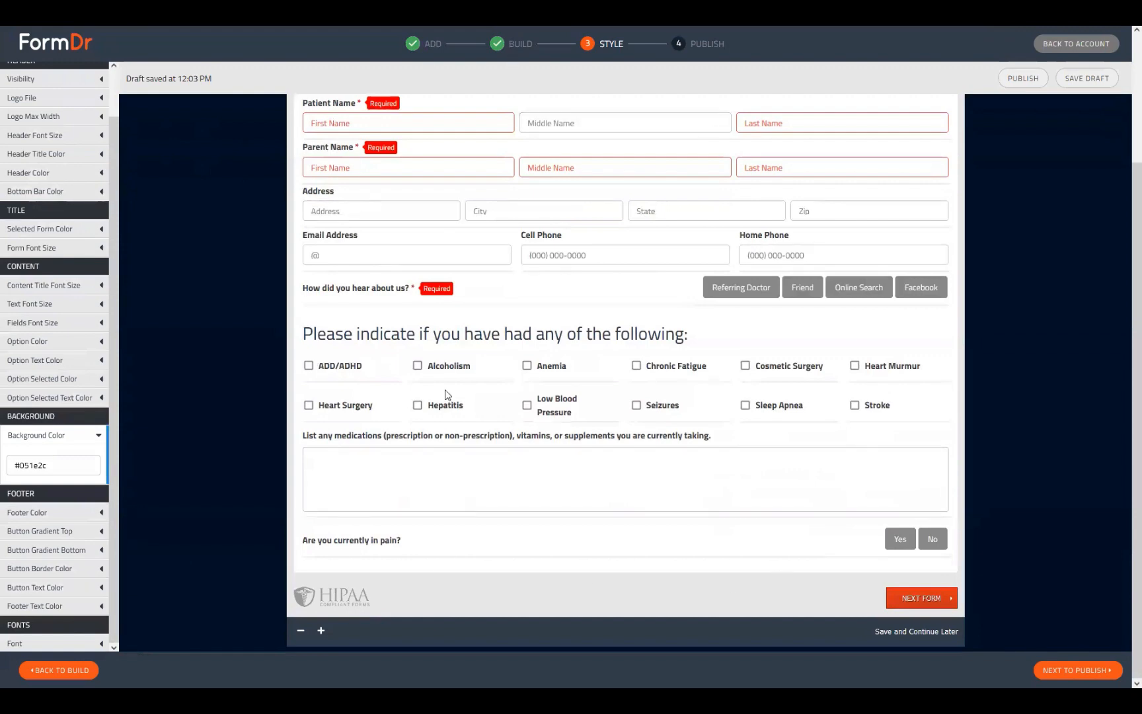
scroll(446, 395, "up", 3)
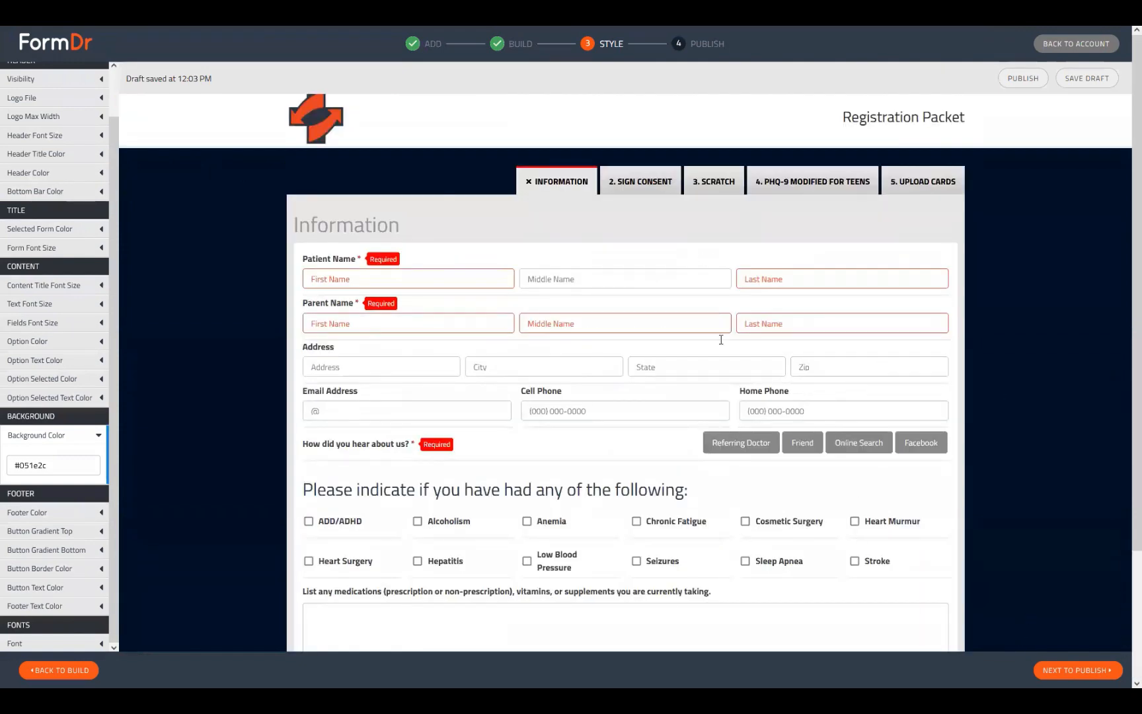
left_click(1061, 670)
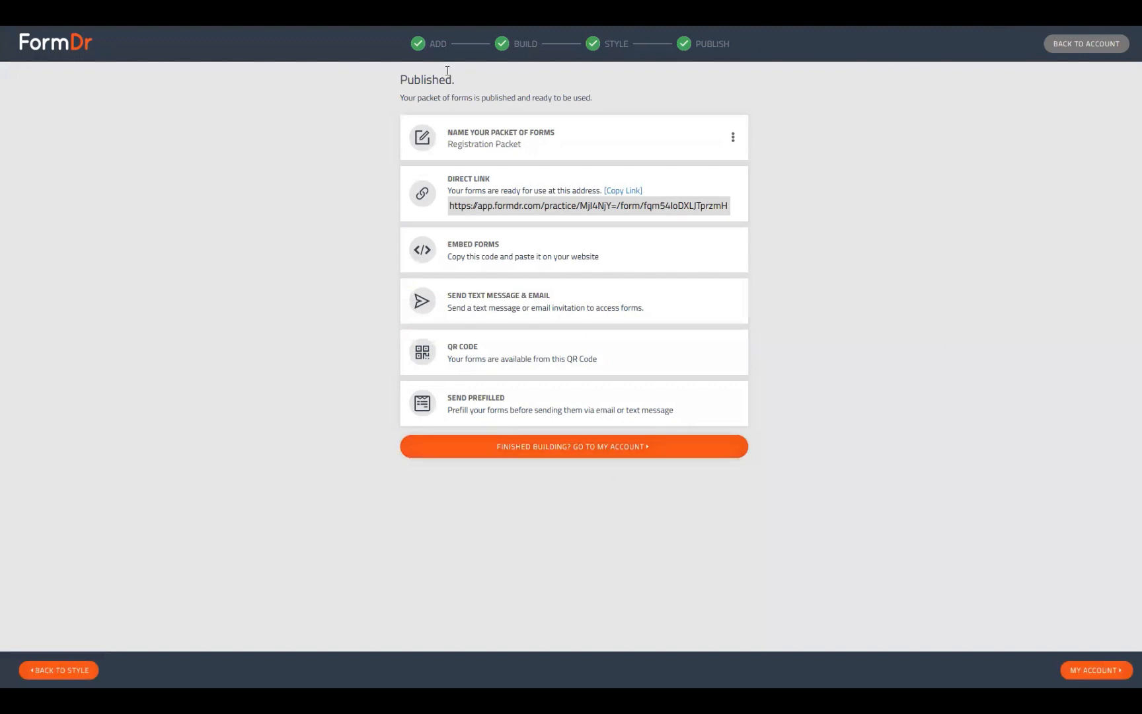
Step: Open the published packet's form packet name for editing
left_click(733, 137)
left_click(755, 163)
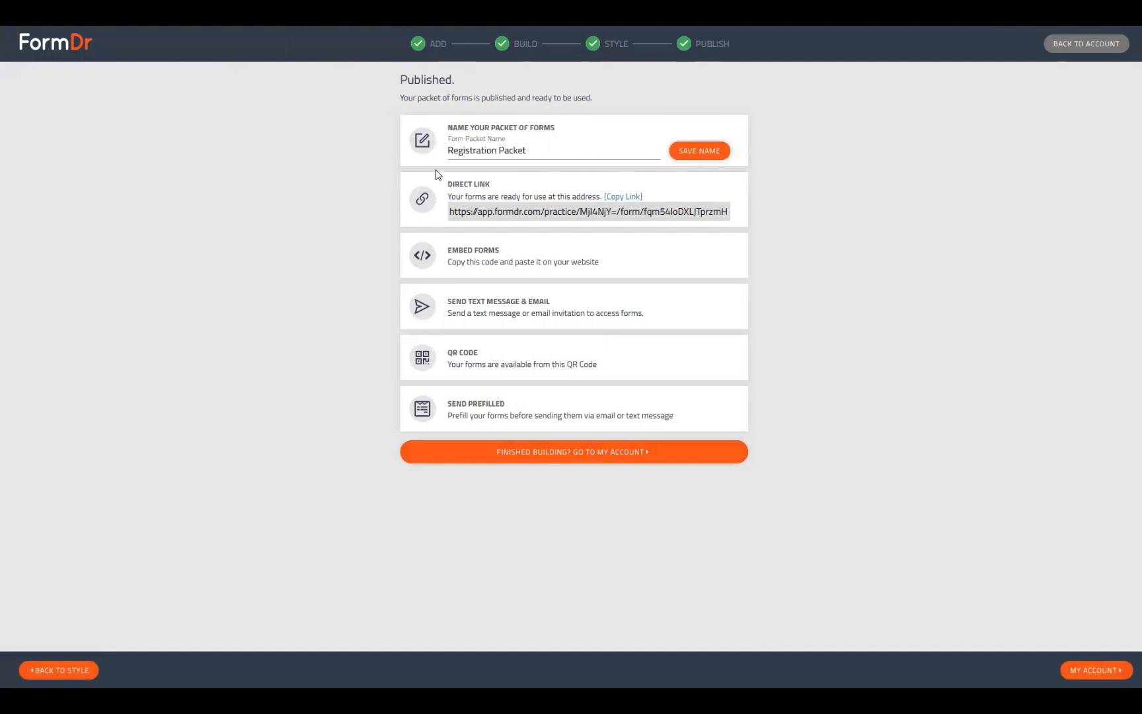
left_click(450, 150)
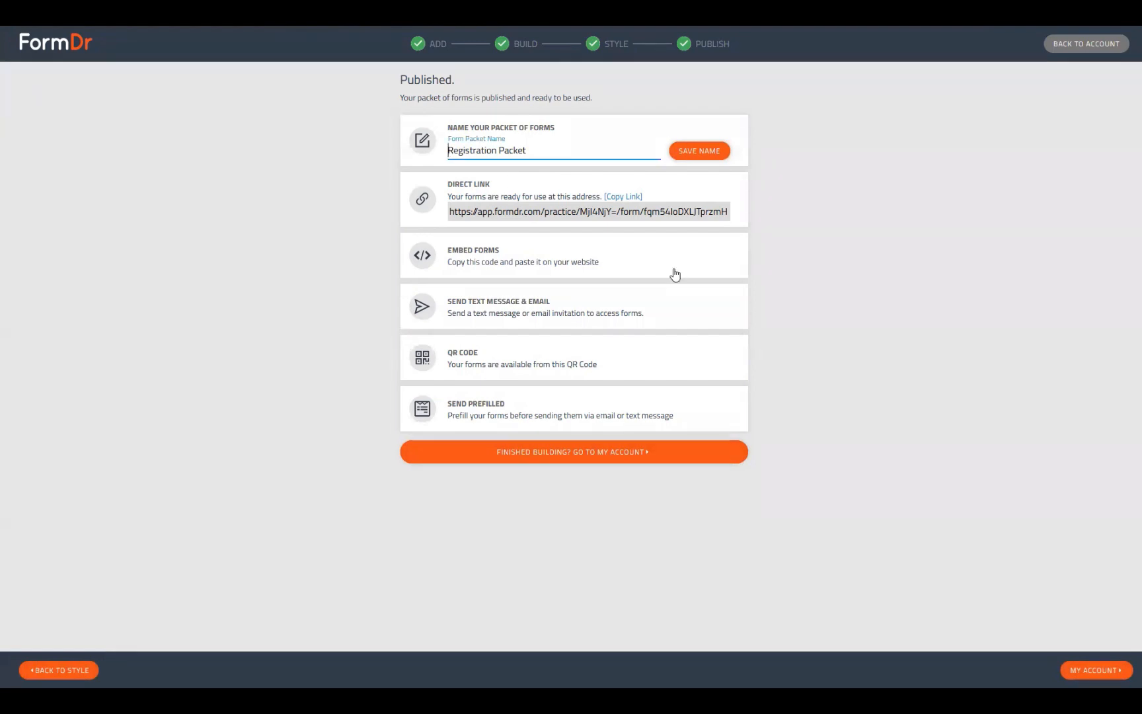
Step: Rename the form packet as Webinar Registration Packet and save the name
type("asdfa")
key("BackSpace")
key("BackSpace")
key("BackSpace")
key("BackSpace")
key("BackSpace")
type("Webinar")
left_click(699, 151)
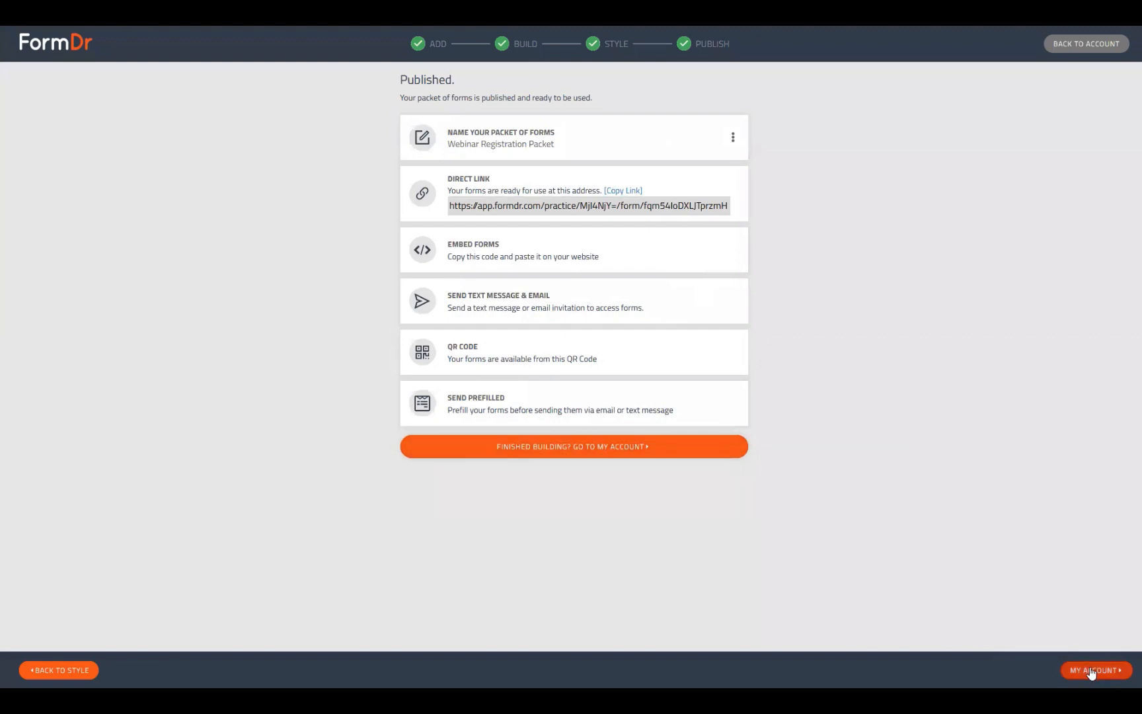
Step: Finish building, return to the account and open the Webinar Registration Packet from its list of forms
left_click(637, 448)
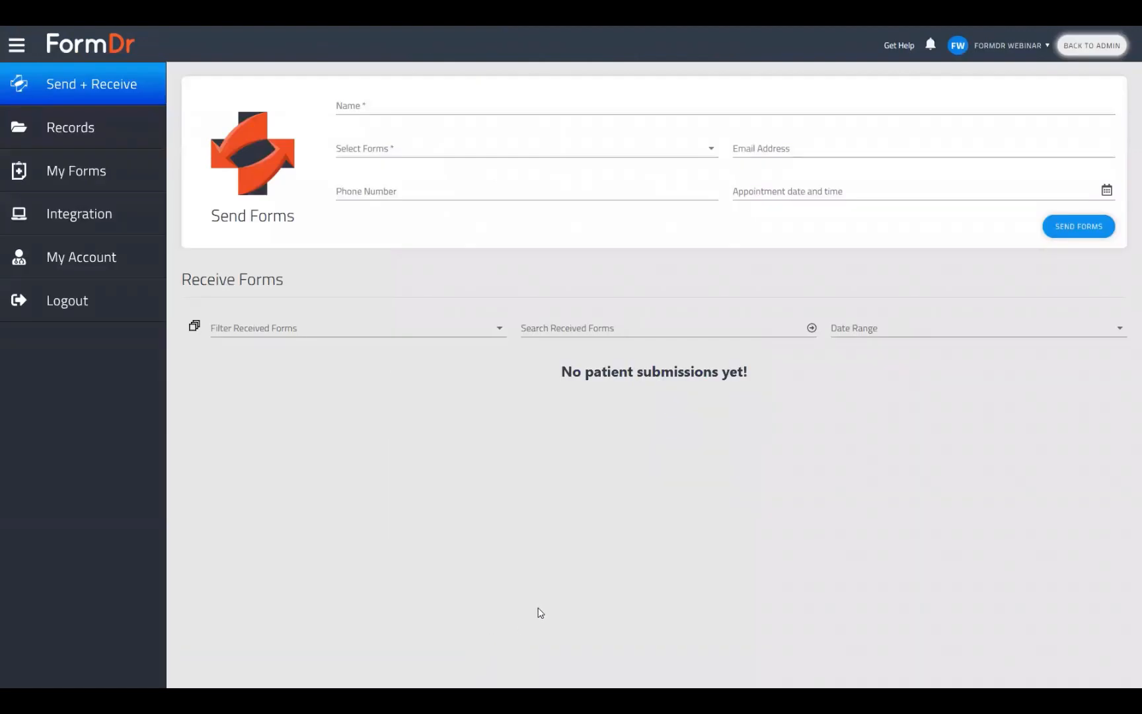
left_click(106, 188)
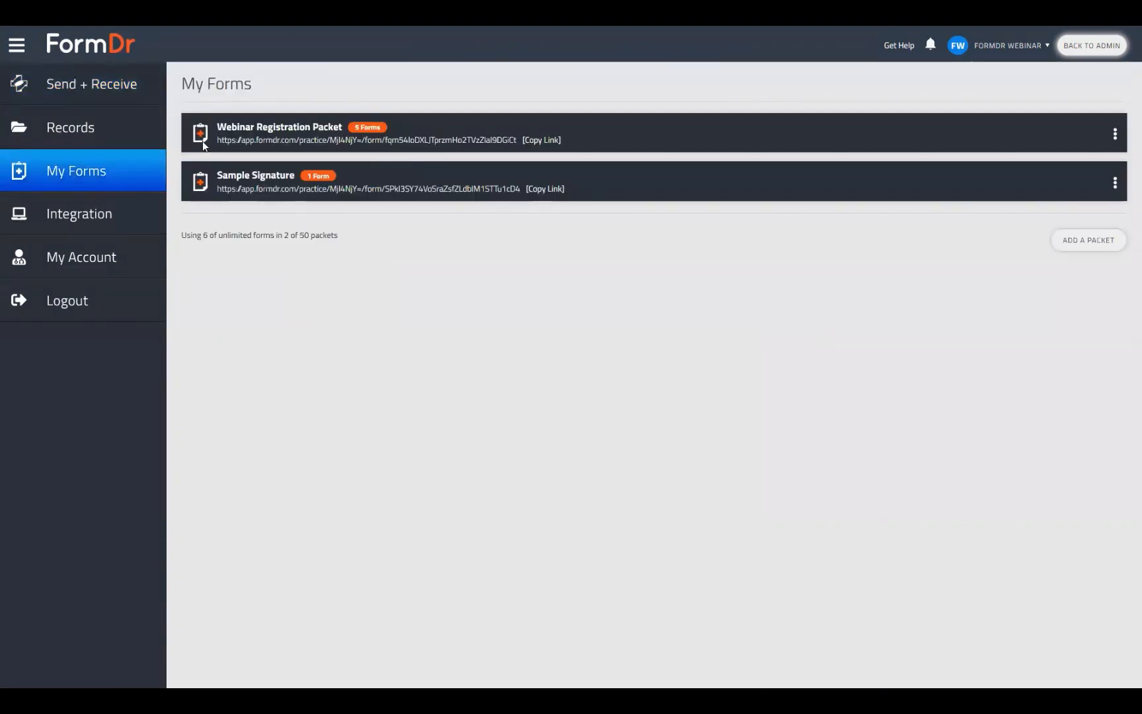
left_click(280, 140)
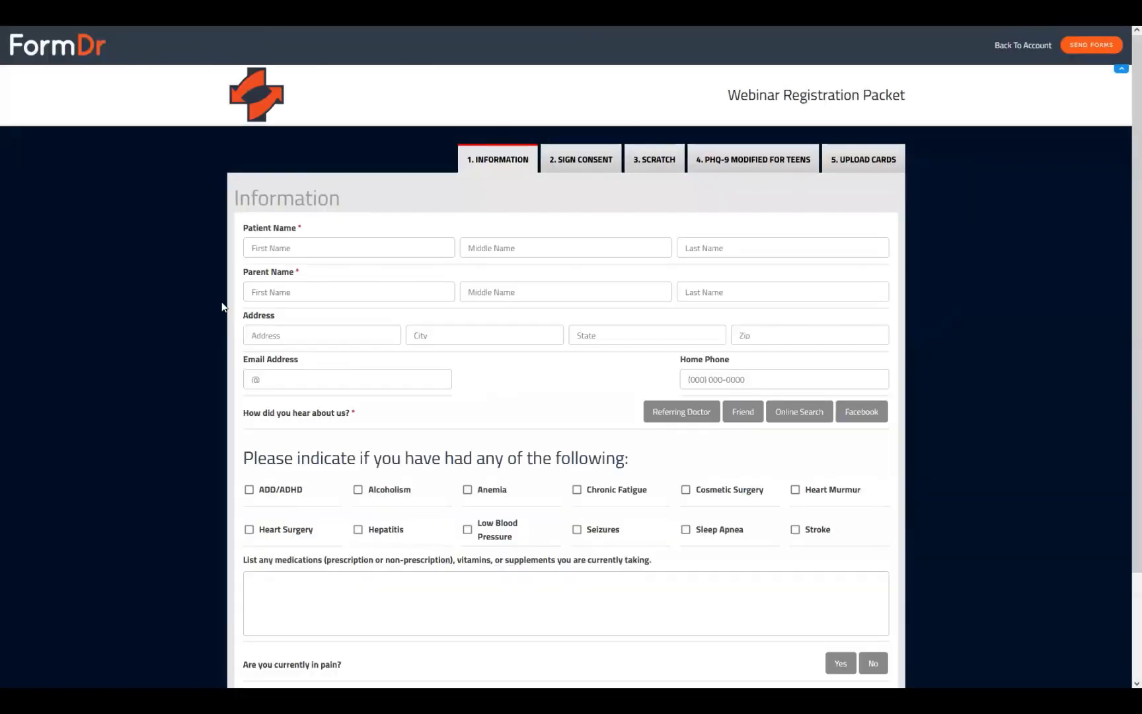
Step: Look over the live packet's Information form and its Sign Consent form
scroll(492, 391, "down", 2)
scroll(595, 199, "up", 2)
left_click(591, 163)
scroll(664, 439, "down", 15)
scroll(671, 400, "up", 6)
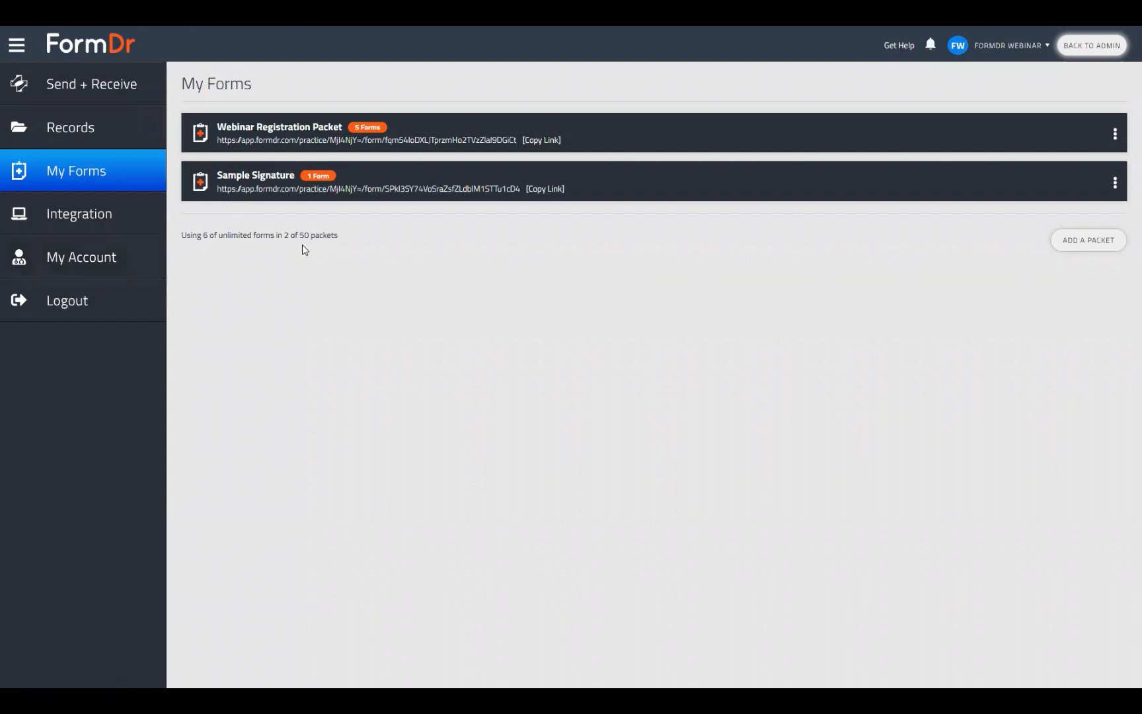
Step: Open the FormDr Product Guide from the support section of the account settings
left_click(110, 272)
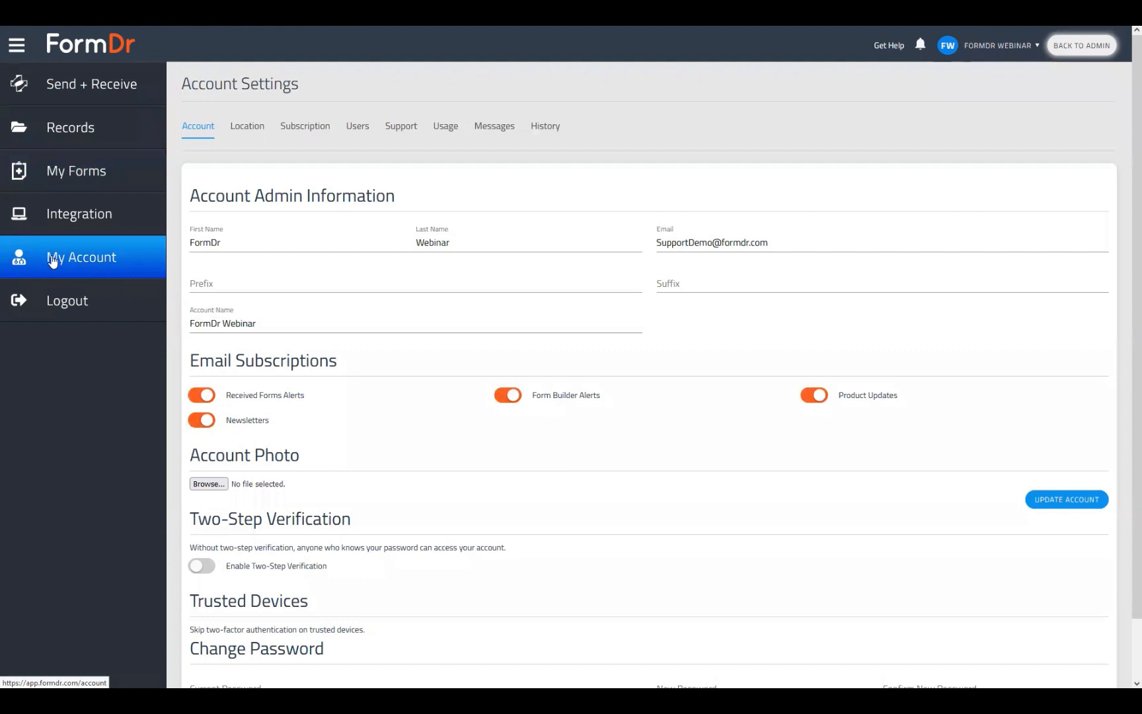
left_click(401, 128)
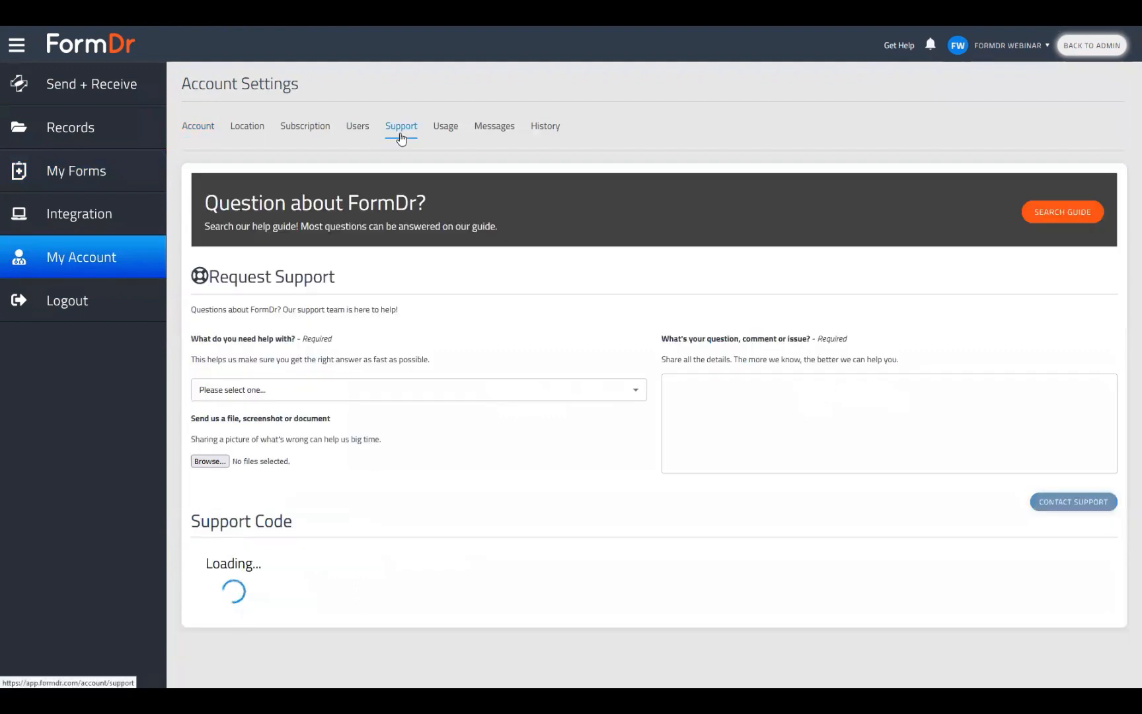
left_click(1056, 213)
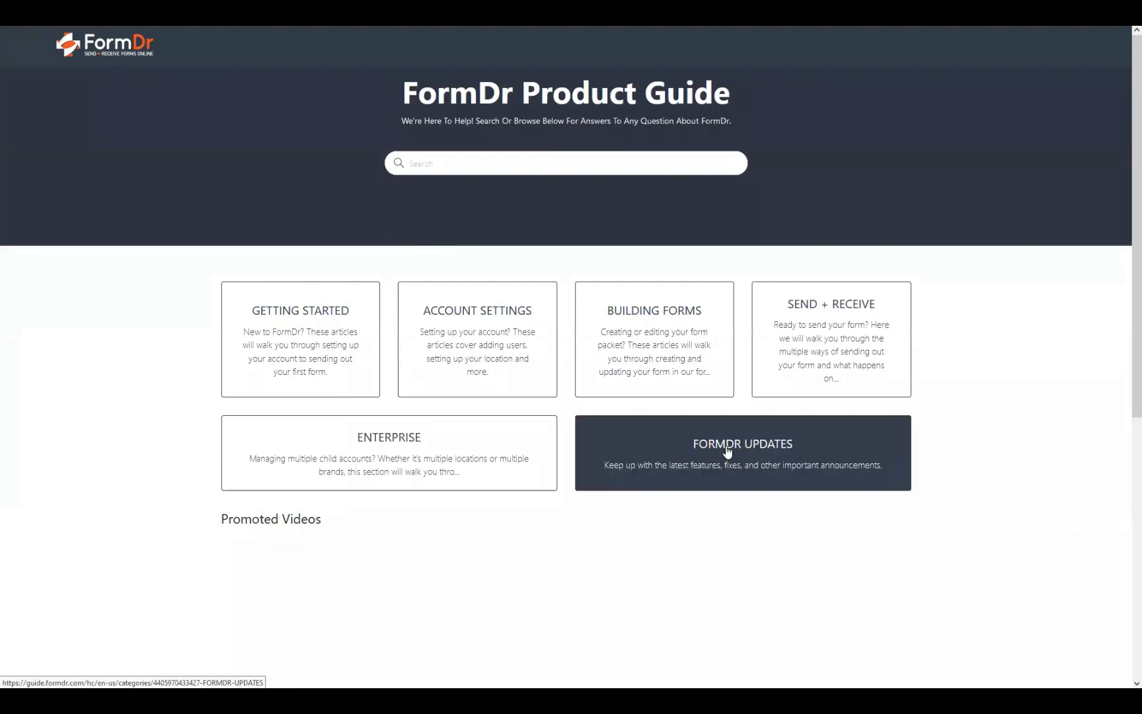
Step: Open the February 2023 Webinar Schedule among the FormDr updates and read through its beginner and advanced form building sessions
left_click(727, 449)
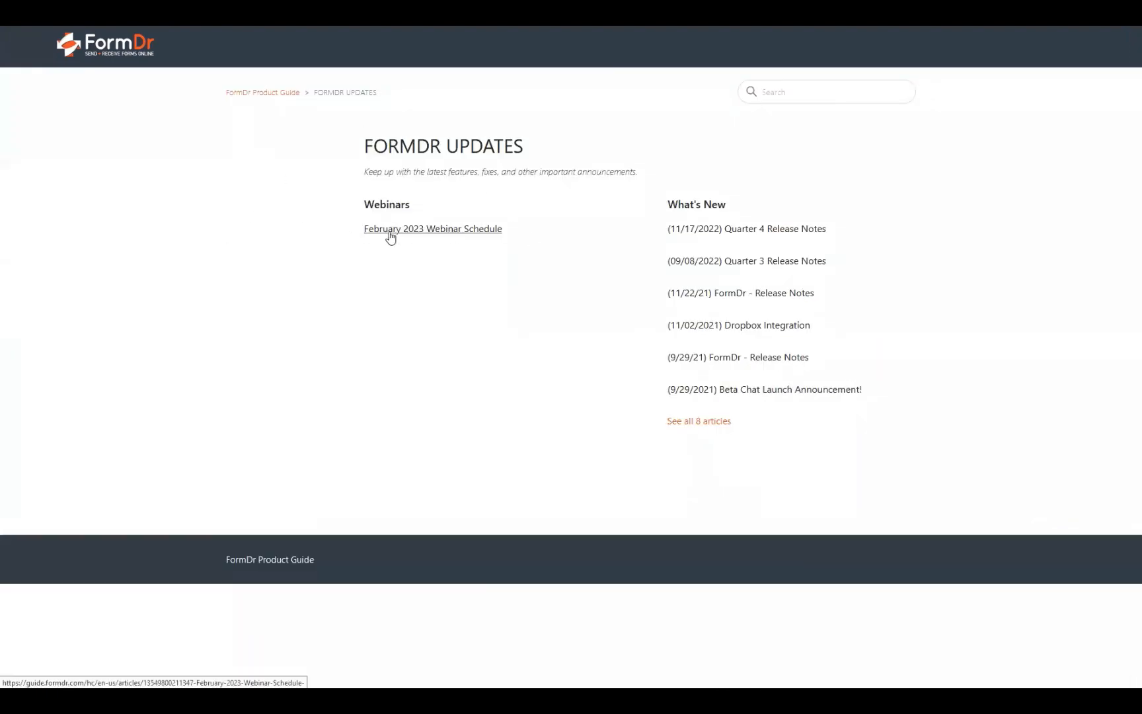
left_click(455, 235)
scroll(510, 416, "down", 9)
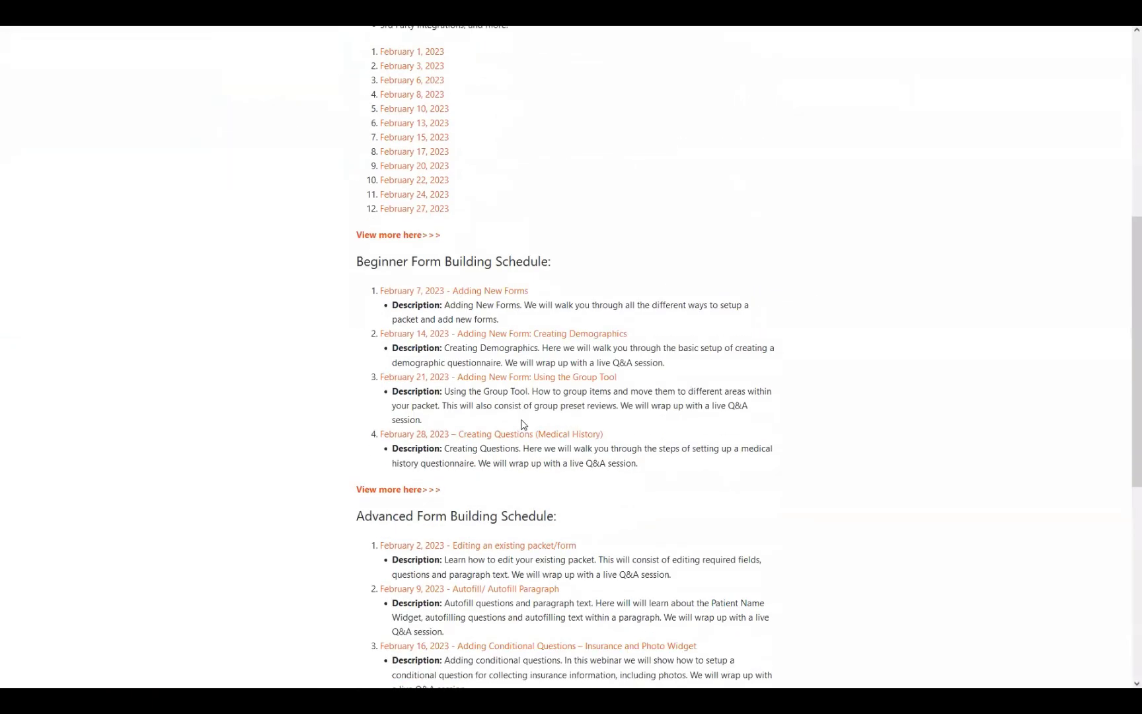